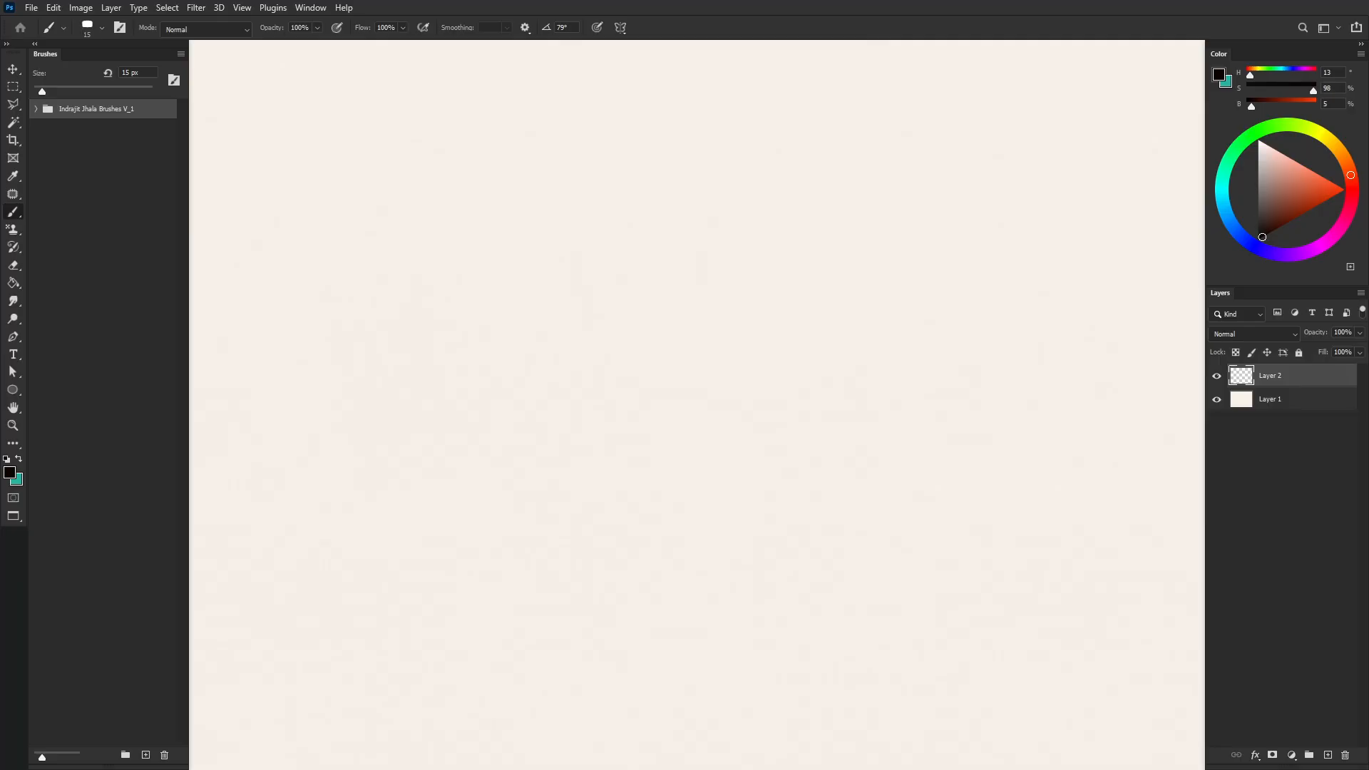
Step: Expand the V_1 brush set with its drawing brushes and painting brushes groups, and open the guide subgroup
click(37, 109)
click(50, 130)
click(50, 273)
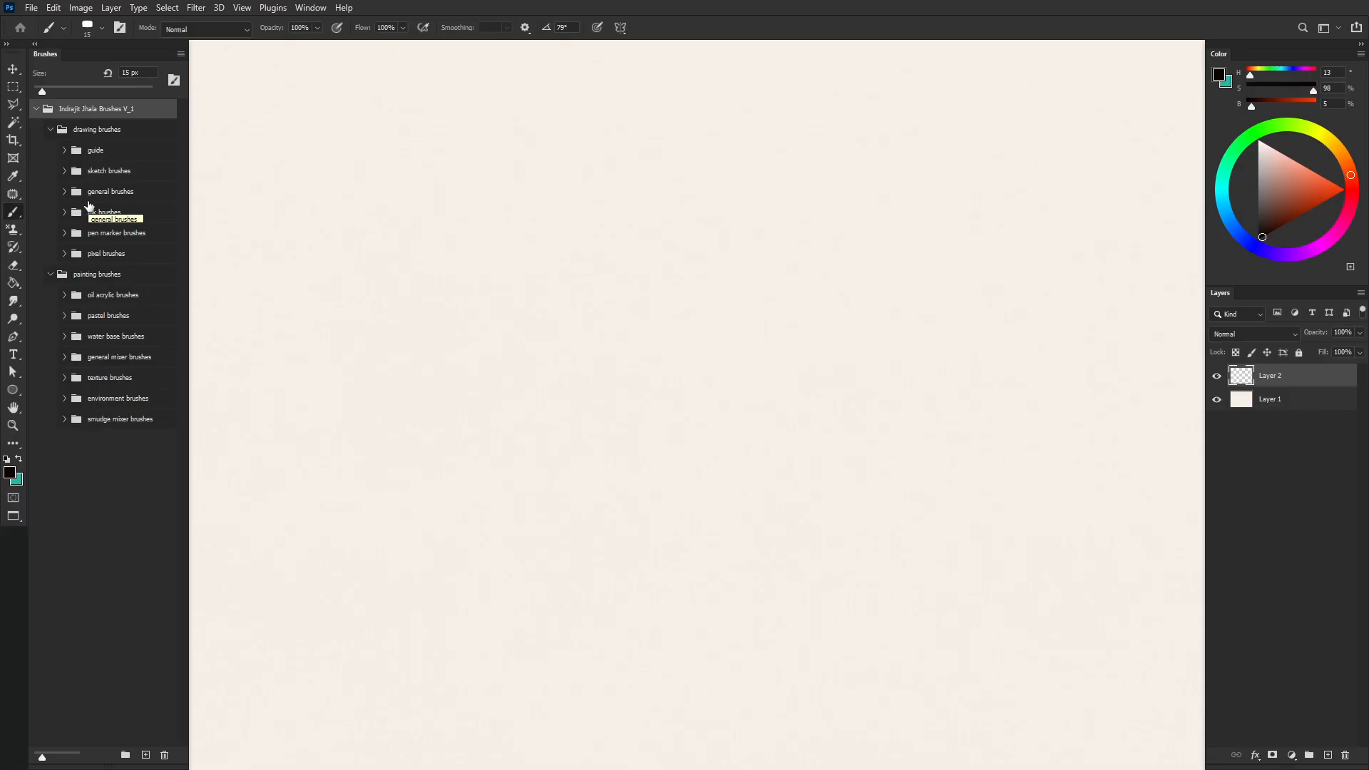
click(64, 151)
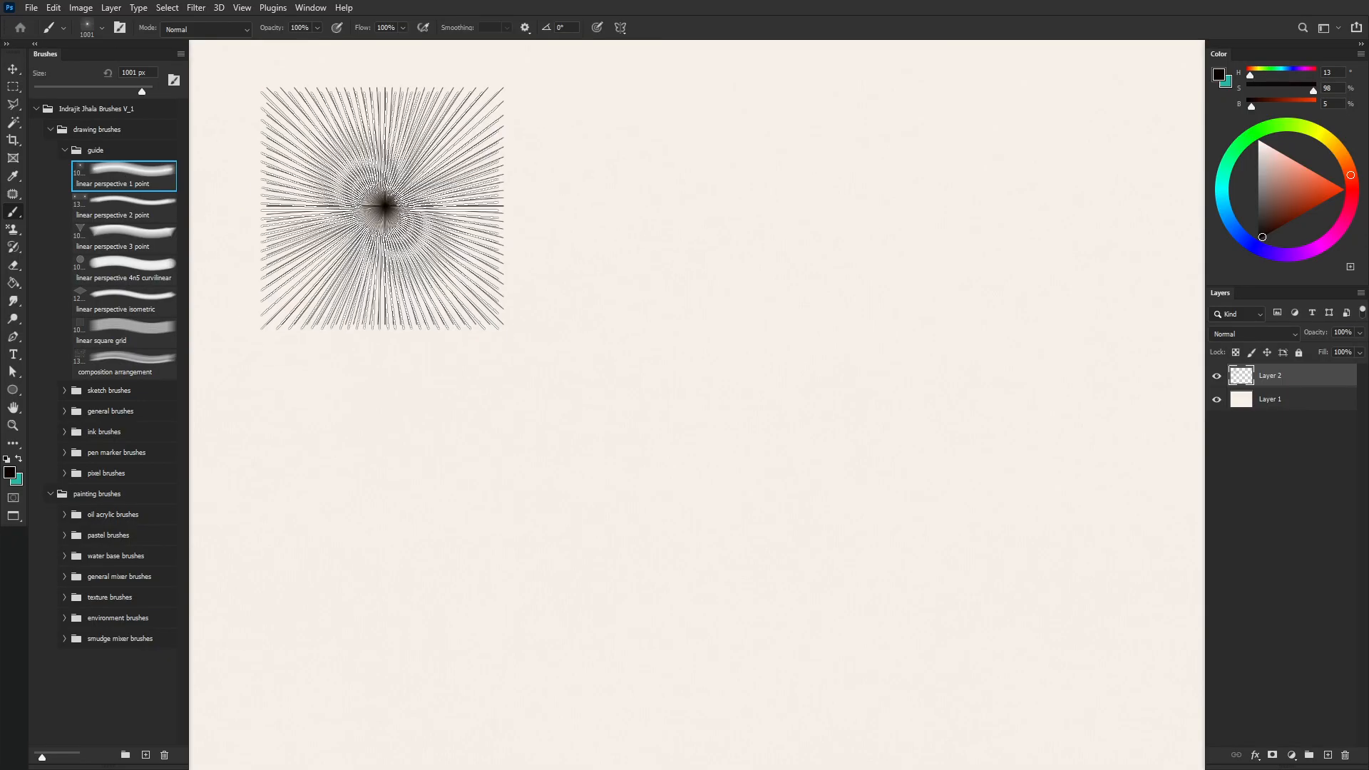
Step: Stamp the linear perspective 1 point, 2 point and 3 point guide brushes separately on the canvas
click(385, 206)
key(period)
click(711, 222)
key(period)
click(379, 470)
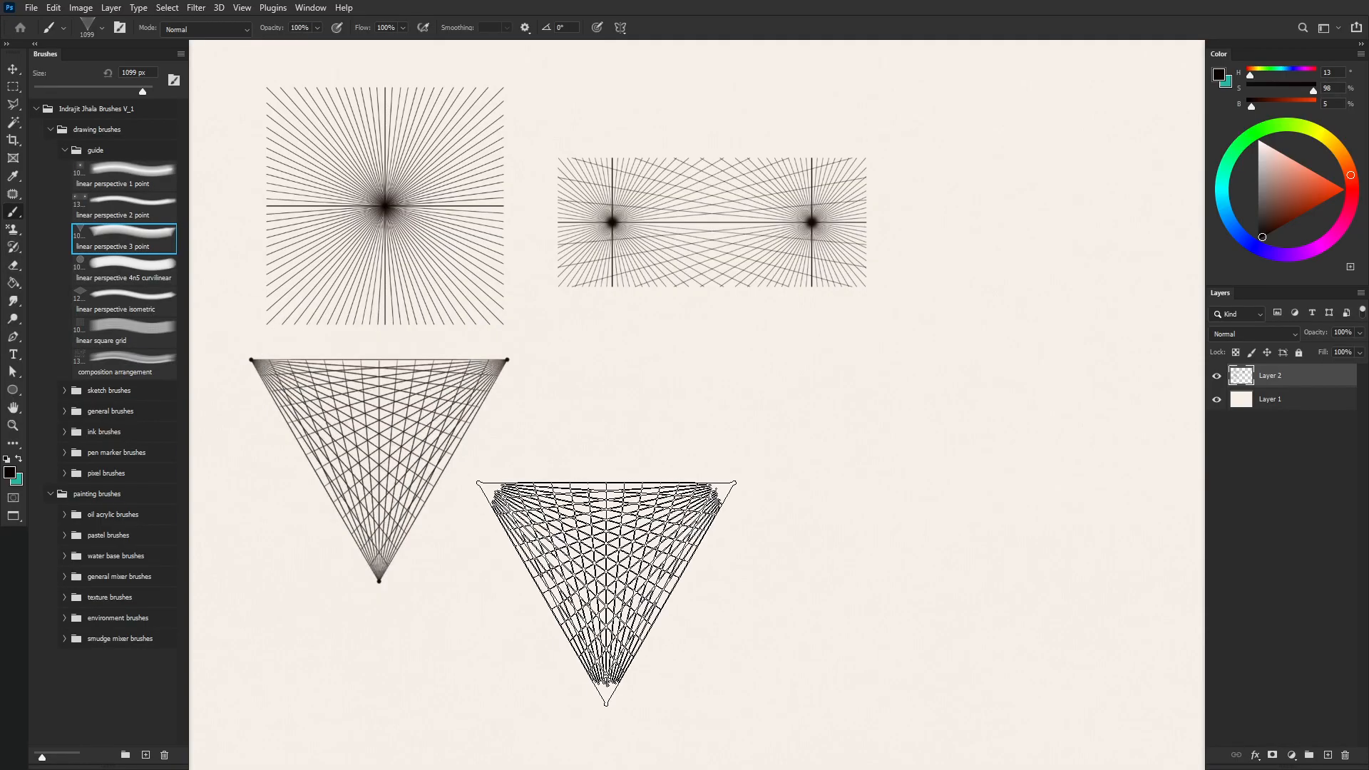
Step: Stamp the 4n5 curvilinear, isometric and linear square grid guides, and advance to the composition arrangement brush
key(period)
click(703, 468)
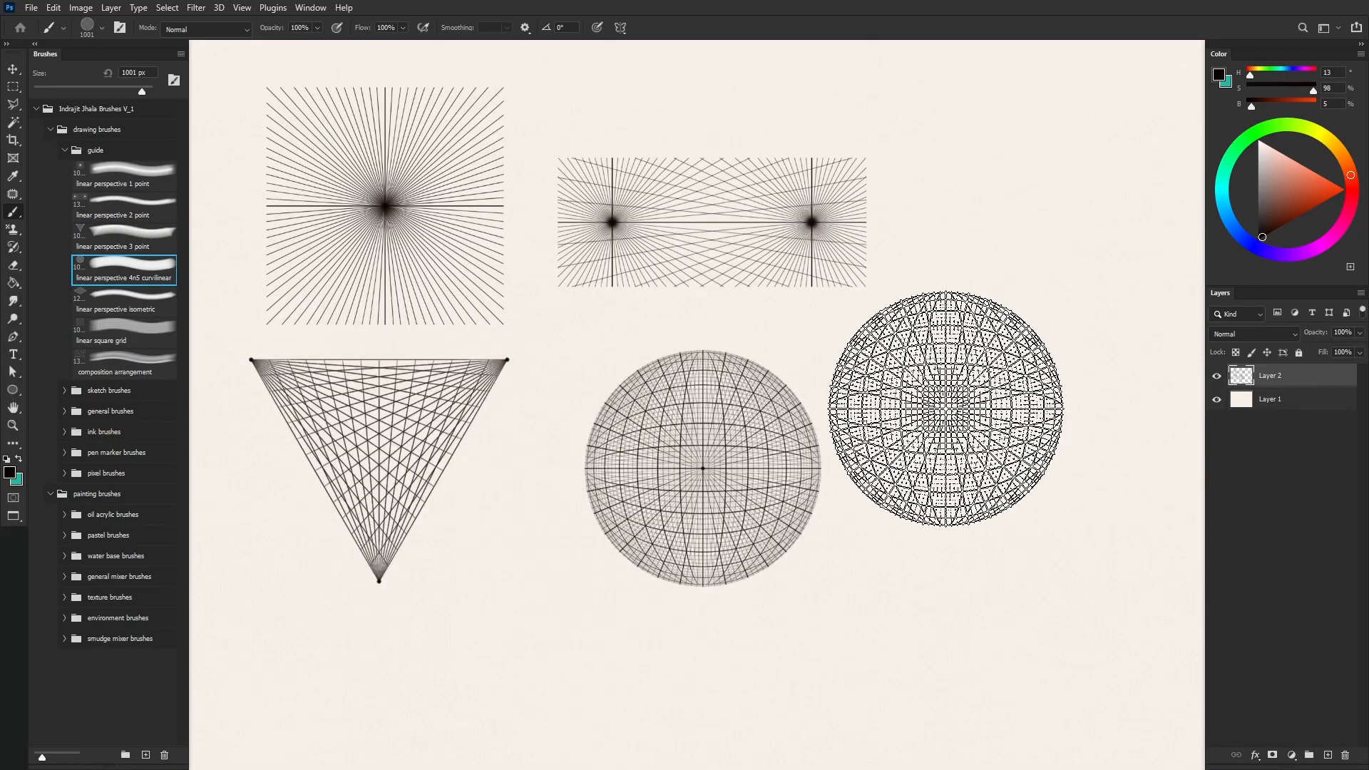
key(period)
click(1026, 430)
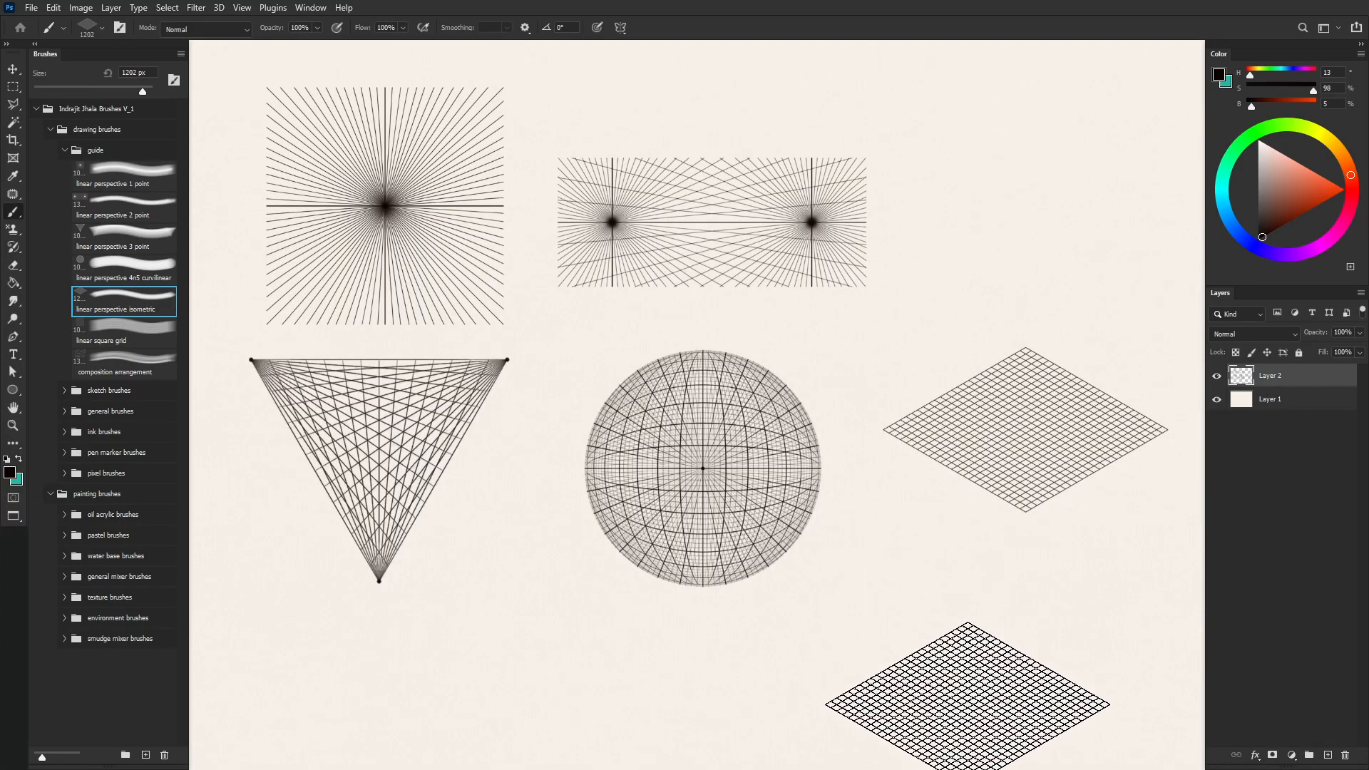
key(period)
click(938, 610)
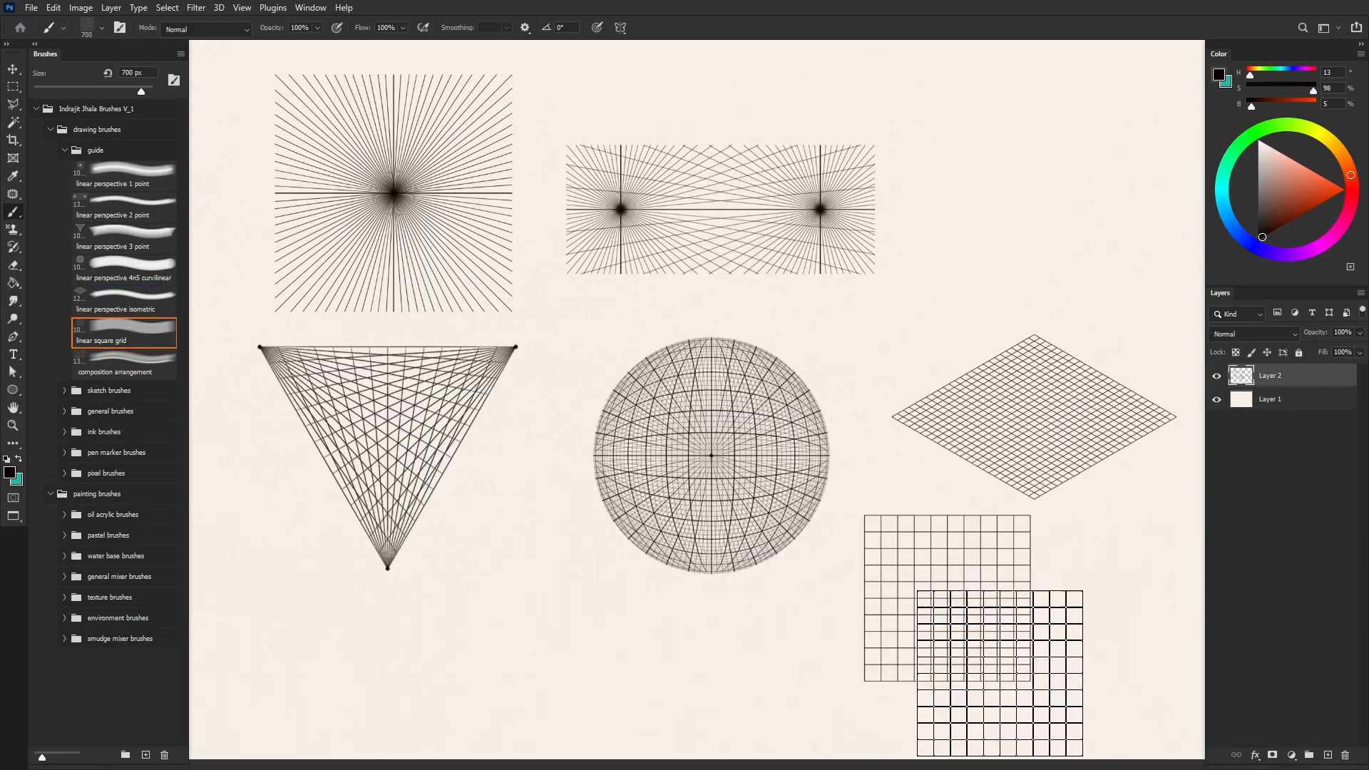
key(period)
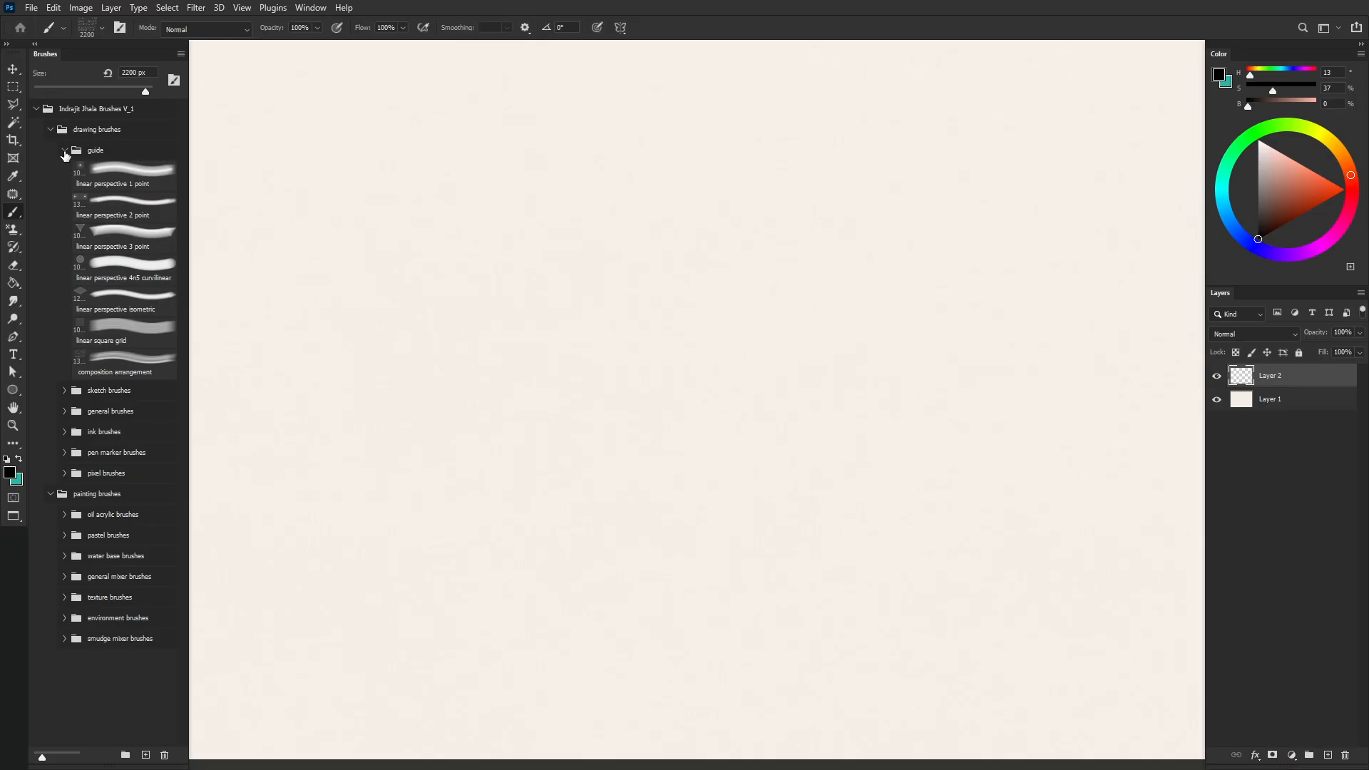
Step: Switch from the guide group to the graphite line sketch brush and draw a wavy and a looping stroke at 90 px
click(65, 152)
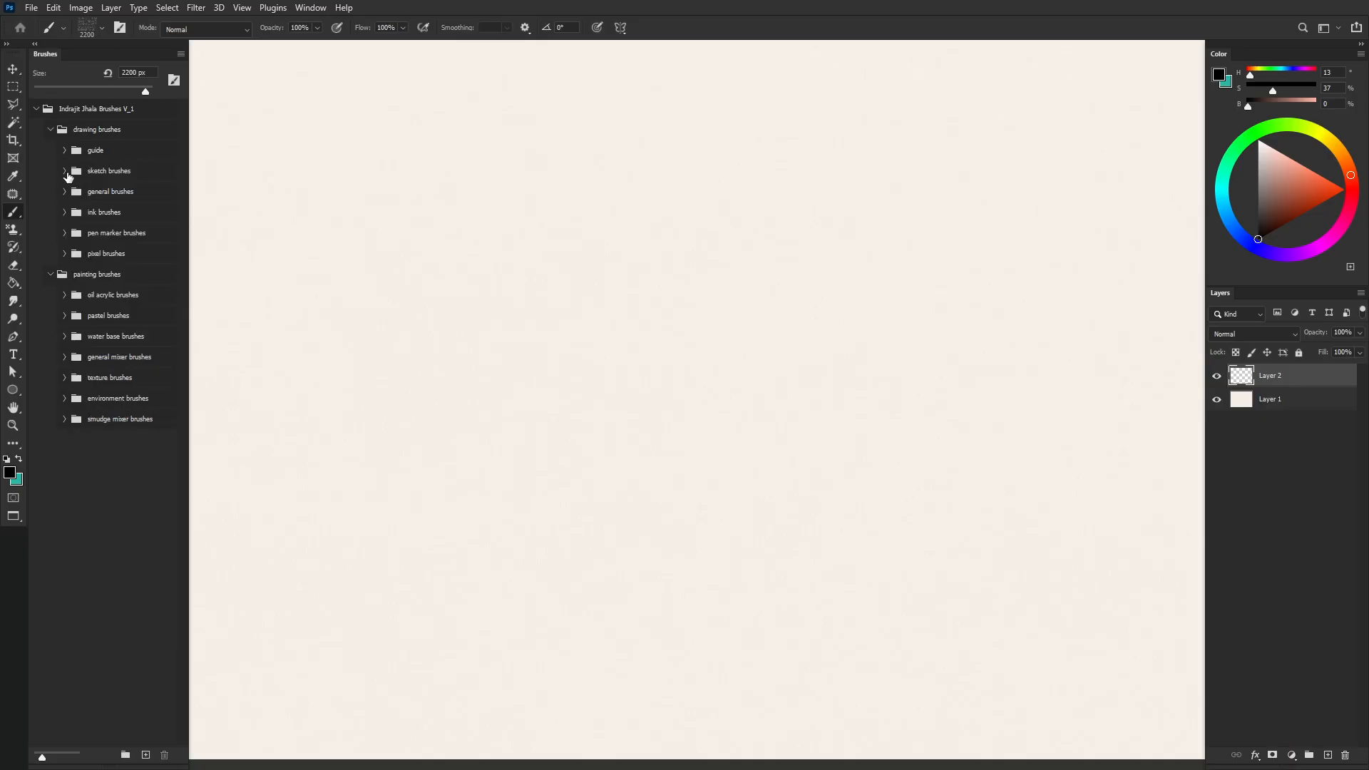
click(64, 172)
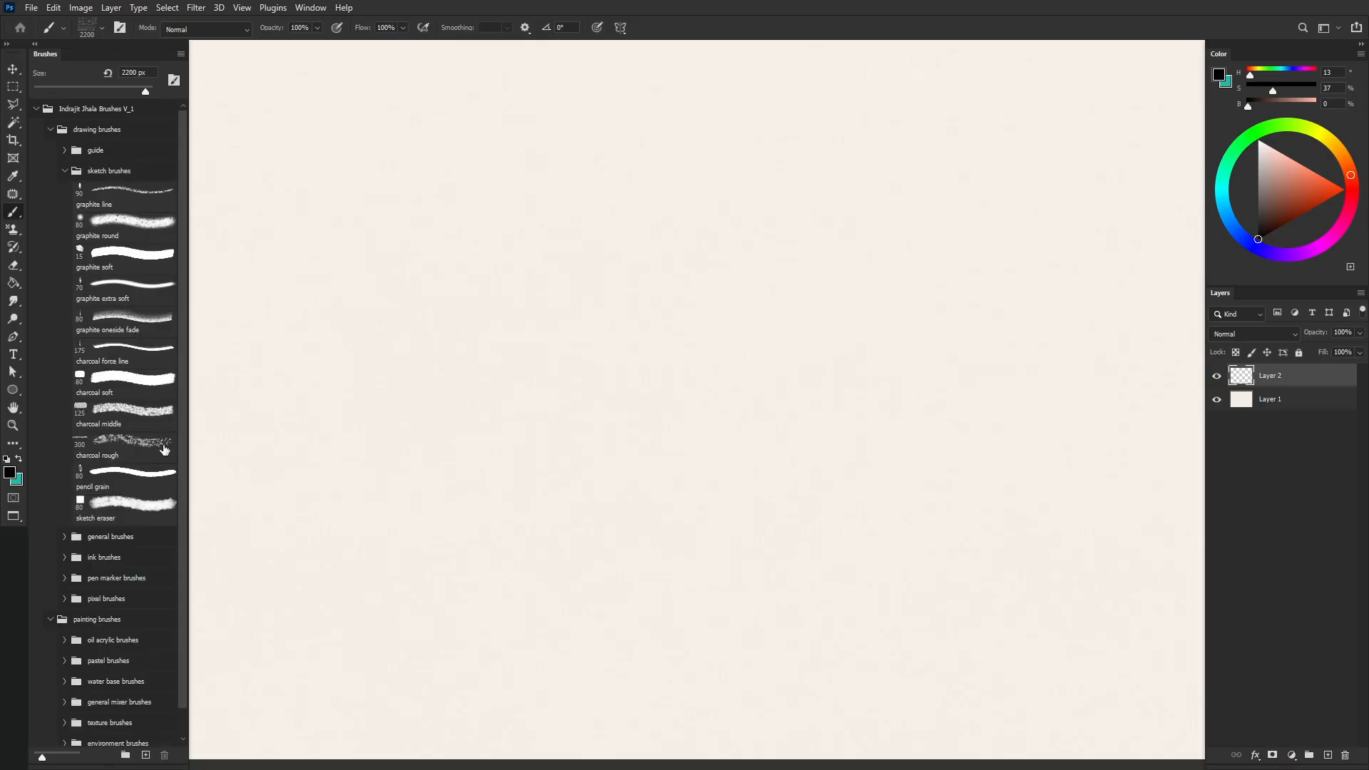
click(102, 197)
click(145, 200)
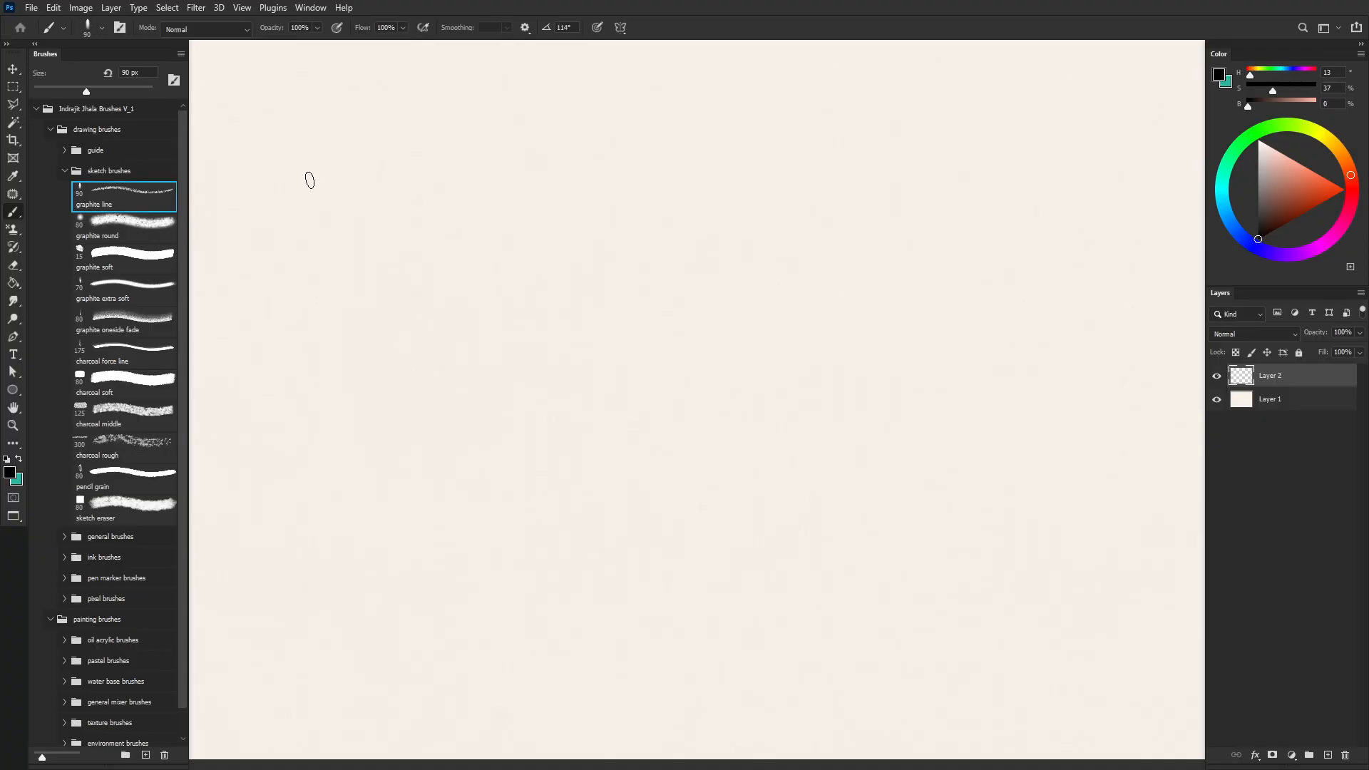
mouse_move(265, 276)
mouse_down()
mouse_move(281, 240)
mouse_move(824, 123)
mouse_up()
mouse_move(353, 282)
mouse_down()
mouse_move(362, 429)
mouse_move(363, 272)
mouse_move(415, 421)
mouse_move(350, 276)
mouse_move(471, 415)
mouse_move(432, 345)
mouse_move(600, 294)
mouse_move(789, 298)
mouse_up()
Step: Enlarge the graphite line brush to 175 px and draw a chain of loops plus further test strokes across the canvas
key(bracketright)
key(bracketright)
key(bracketright)
key(bracketright)
drag(381, 528, 967, 191)
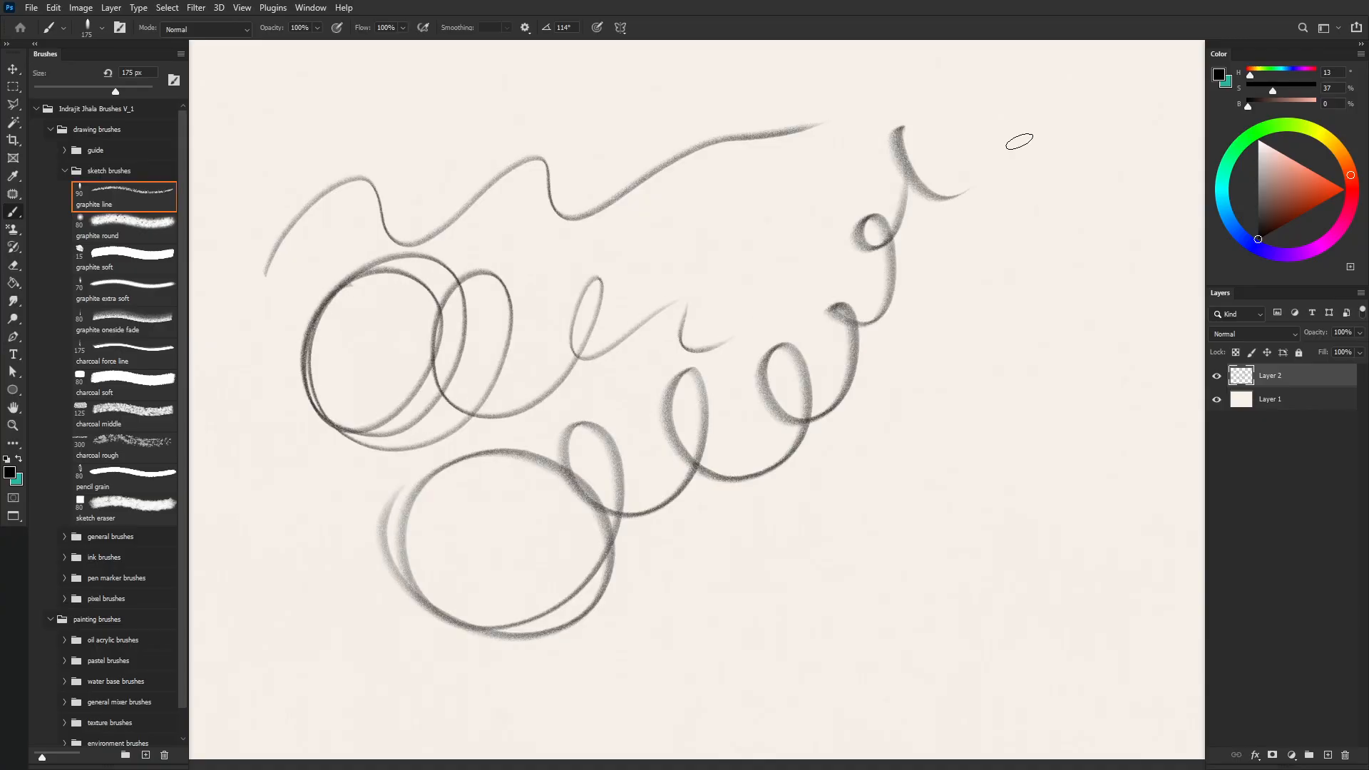
mouse_move(856, 171)
mouse_down()
mouse_move(713, 303)
mouse_move(899, 314)
mouse_move(1120, 452)
mouse_up()
mouse_move(716, 143)
mouse_down()
mouse_move(681, 313)
mouse_move(760, 341)
mouse_up()
mouse_move(945, 496)
mouse_down()
mouse_move(827, 564)
mouse_move(992, 478)
mouse_move(1050, 614)
mouse_move(1172, 743)
mouse_up()
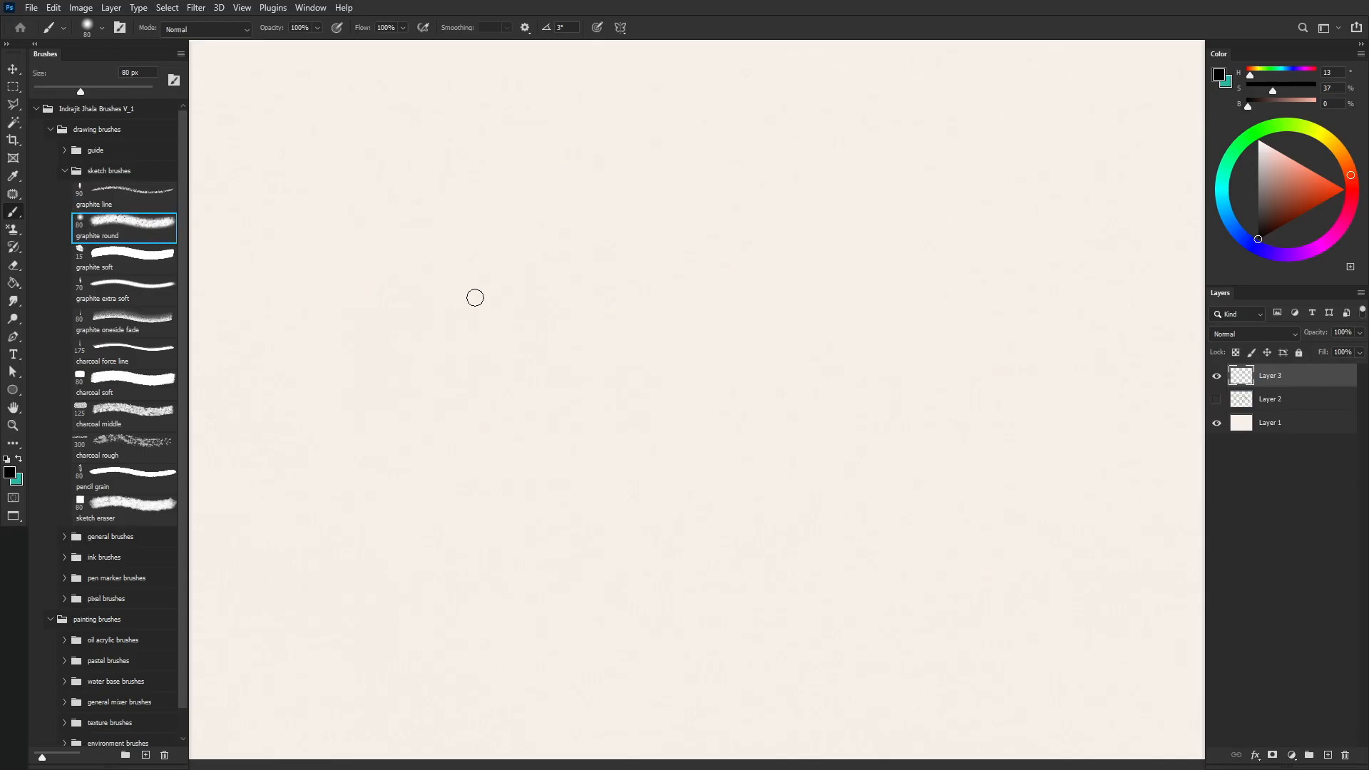
Step: Set the graphite round brush to 200 px and draw a short vertical stroke in the canvas's upper part
key(period)
key(bracketright)
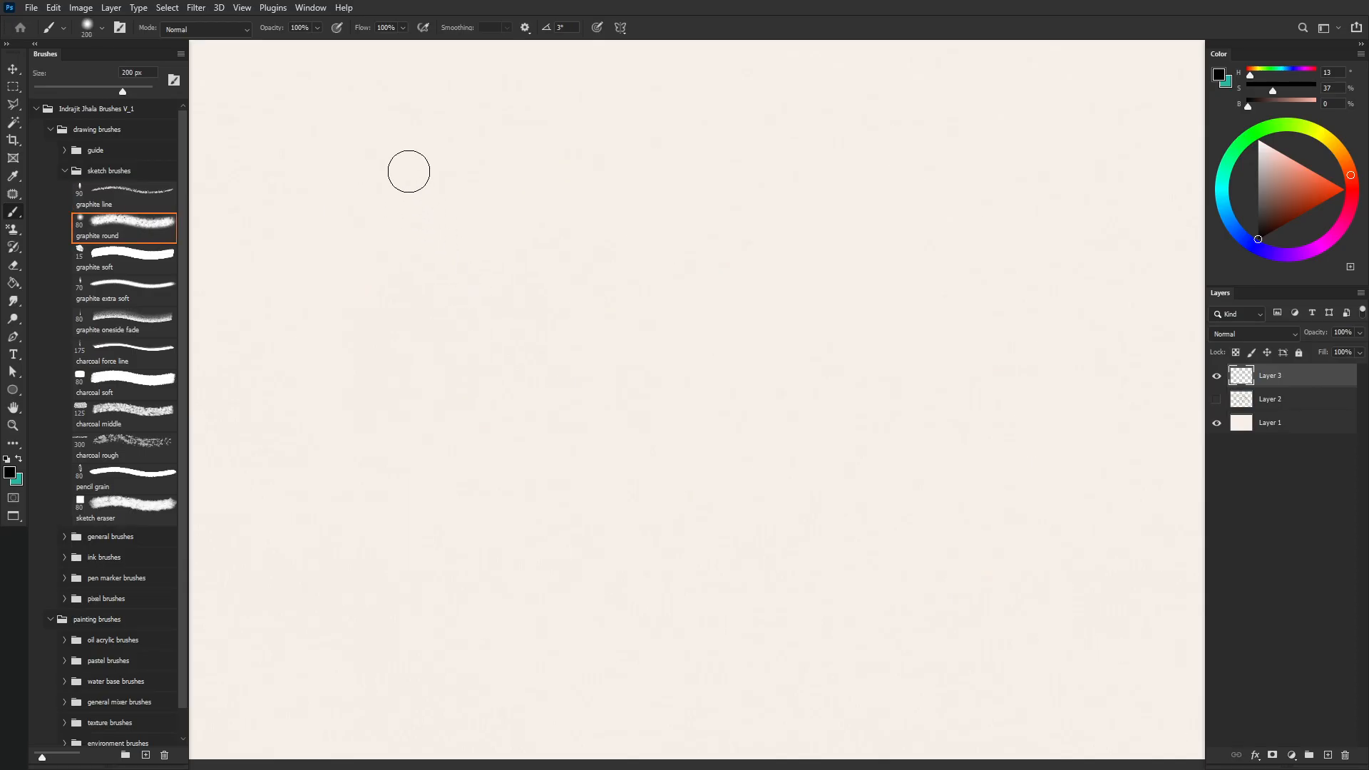
drag(407, 171, 417, 321)
Step: Enlarge the graphite round brush to 700 px and paint a dark soft oval beside the short vertical stroke
key(bracketright)
key(bracketright)
key(bracketright)
key(bracketright)
key(bracketright)
key(bracketright)
key(bracketright)
key(bracketright)
key(bracketright)
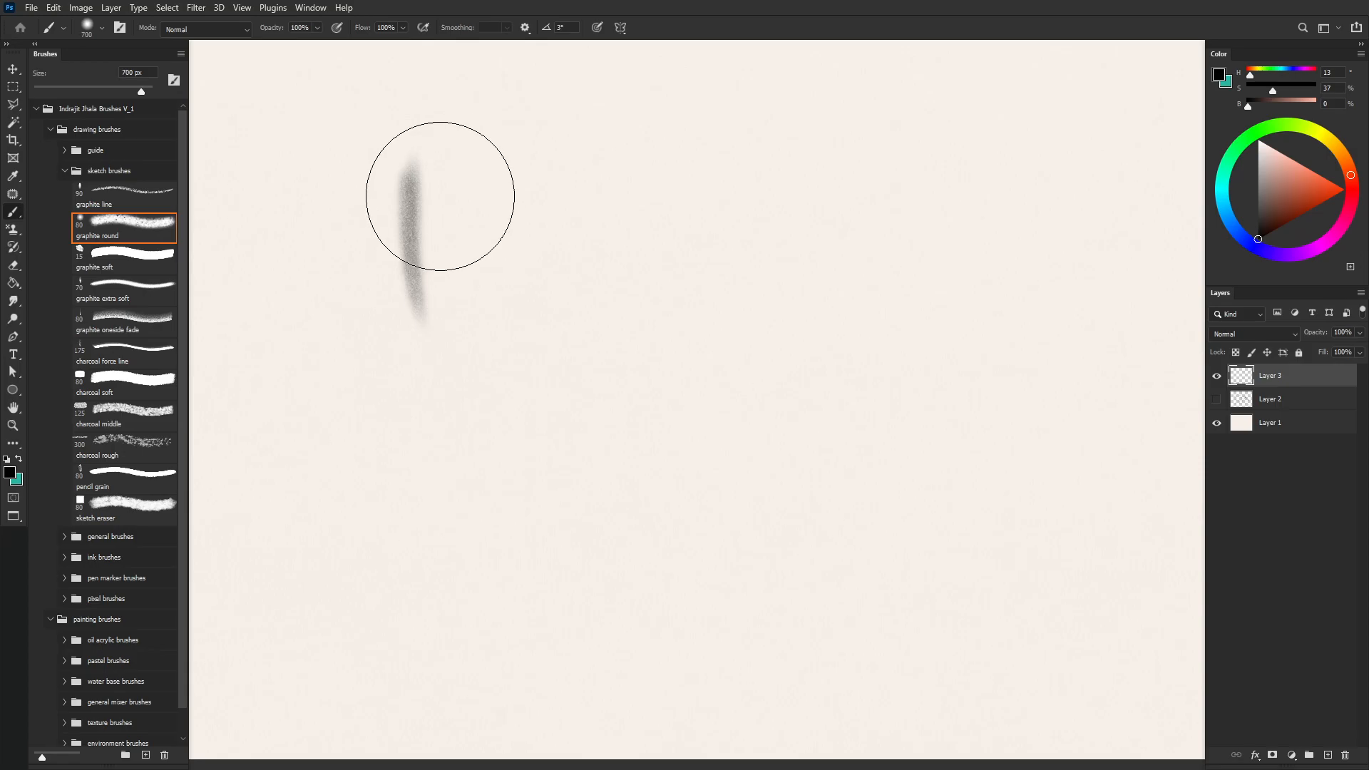
mouse_move(526, 171)
mouse_down()
mouse_move(550, 380)
mouse_move(519, 124)
mouse_move(549, 387)
mouse_move(505, 152)
mouse_move(511, 184)
mouse_up()
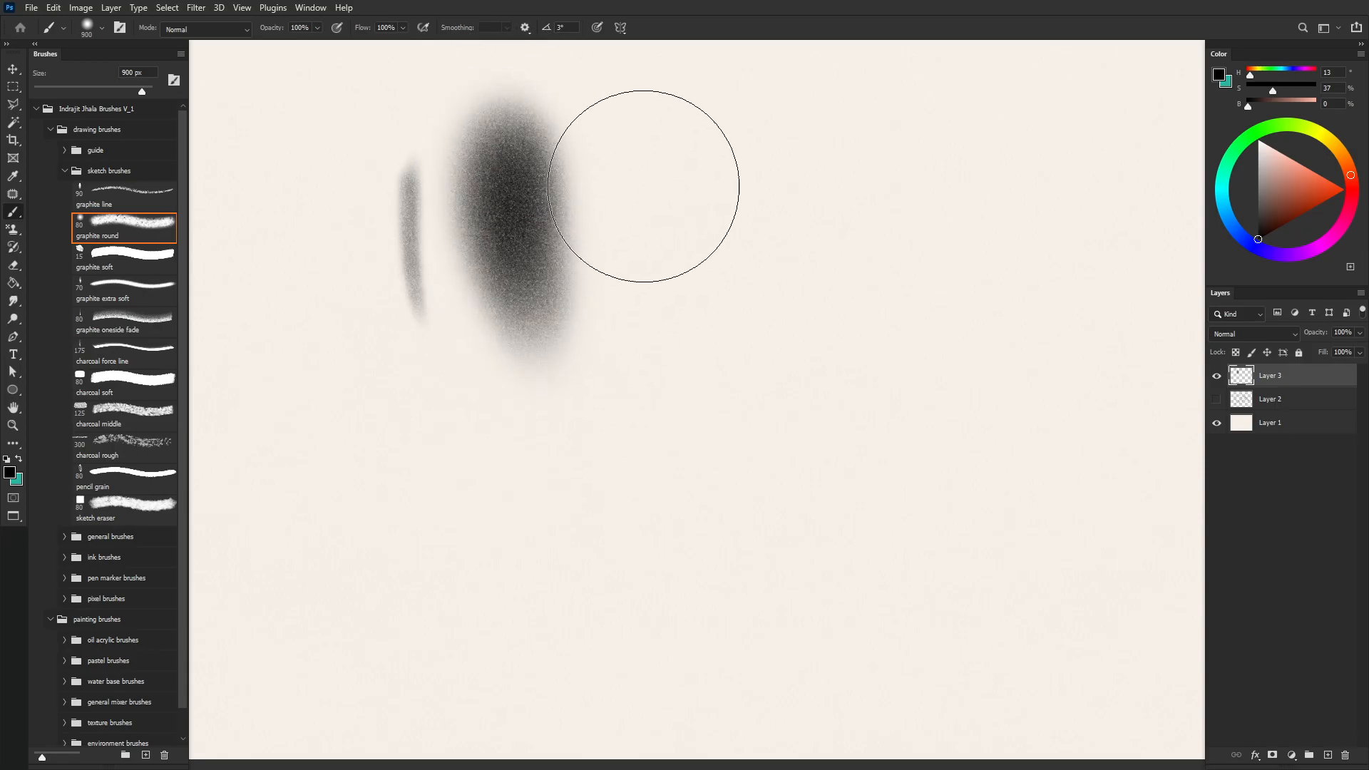
Step: Reduce the graphite round brush to 90 px and draw a thin vertical stroke beside the soft oval
key(bracketleft)
key(bracketleft)
key(bracketleft)
key(bracketleft)
key(bracketleft)
key(bracketleft)
key(bracketleft)
key(bracketleft)
key(bracketleft)
key(bracketleft)
key(bracketleft)
key(bracketleft)
key(bracketleft)
key(bracketleft)
key(bracketleft)
mouse_move(630, 163)
mouse_down()
mouse_move(638, 300)
mouse_move(627, 137)
mouse_move(646, 320)
mouse_move(638, 251)
mouse_up()
Step: Enlarge the graphite round brush to 1000 px and paint a second dark soft oval beyond the thin stroke
key(bracketright)
key(bracketright)
key(bracketright)
key(bracketright)
key(bracketright)
key(bracketright)
key(bracketright)
key(bracketright)
key(bracketright)
key(bracketright)
key(bracketright)
key(bracketright)
key(bracketright)
key(bracketright)
key(bracketright)
key(bracketright)
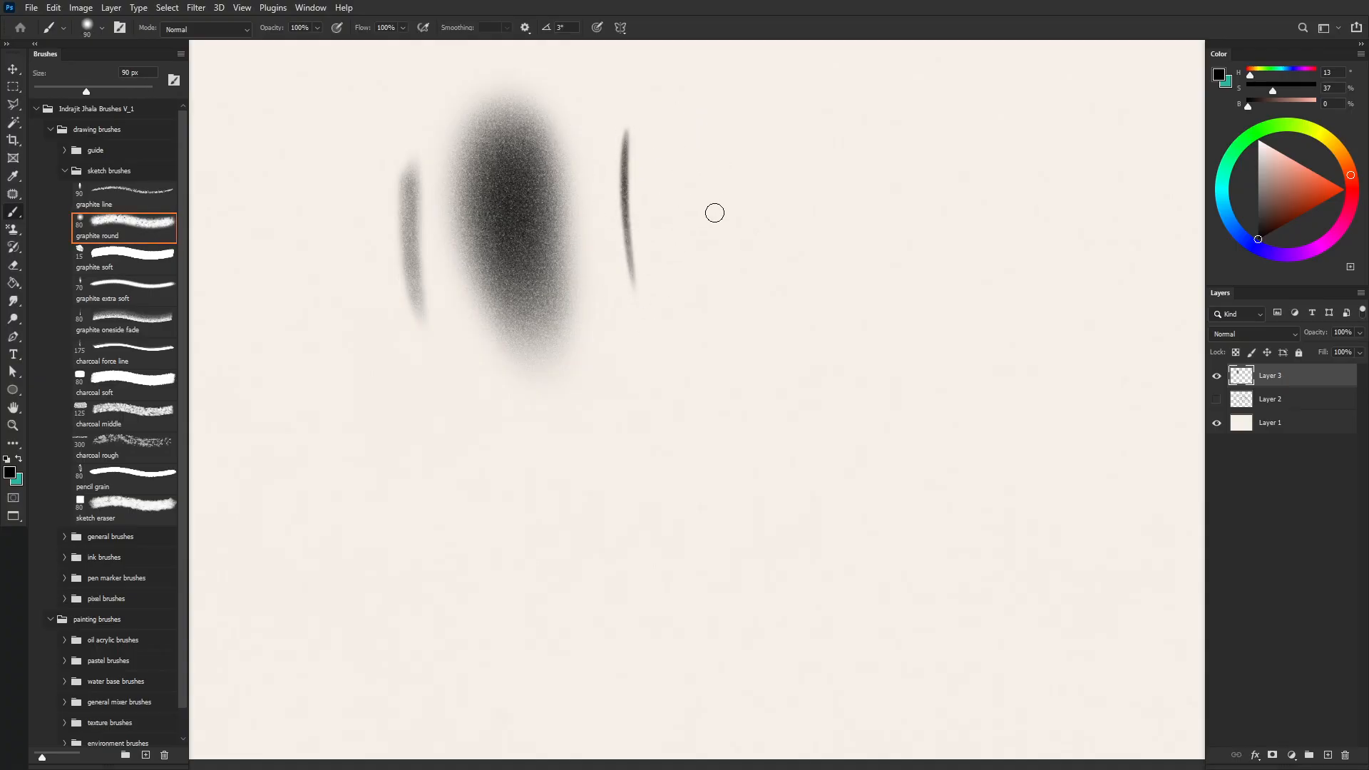
click(738, 207)
mouse_move(739, 285)
mouse_down()
mouse_move(731, 188)
mouse_move(729, 327)
mouse_move(720, 139)
mouse_move(711, 321)
mouse_move(761, 277)
mouse_up()
Step: Reduce the graphite round brush to 35 px and draw thin curved strokes on both outer sides of the row of marks
key(bracketleft)
key(bracketleft)
key(bracketleft)
key(bracketleft)
key(bracketleft)
key(bracketleft)
key(bracketleft)
key(bracketleft)
key(bracketleft)
key(bracketleft)
key(bracketleft)
key(bracketleft)
key(bracketleft)
key(bracketleft)
key(bracketleft)
key(bracketleft)
key(bracketleft)
key(bracketleft)
key(bracketleft)
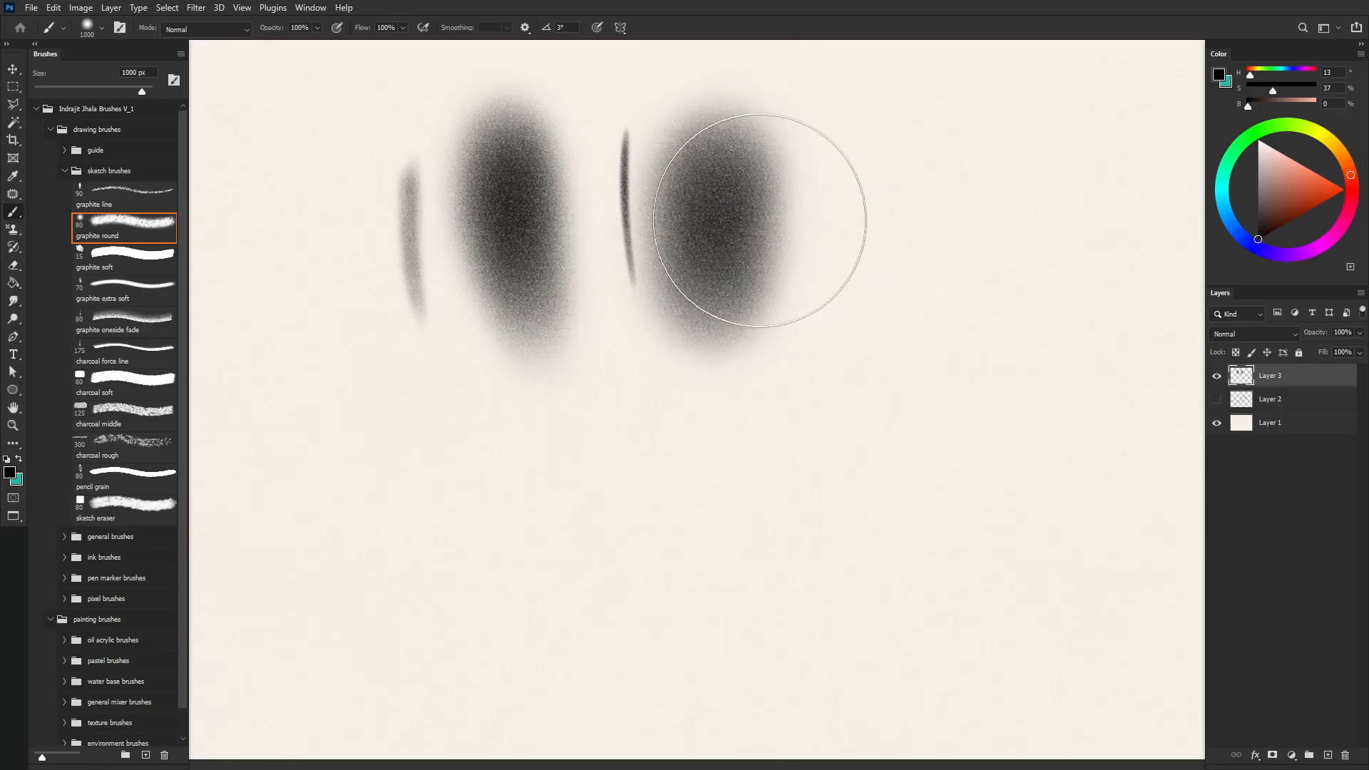
key(bracketleft)
key(bracketleft)
key(bracketleft)
mouse_move(813, 134)
mouse_down()
mouse_move(823, 296)
mouse_move(820, 114)
mouse_move(813, 186)
mouse_move(821, 288)
mouse_move(823, 106)
mouse_move(824, 193)
mouse_move(835, 107)
mouse_move(831, 252)
mouse_move(840, 98)
mouse_move(830, 260)
mouse_up()
mouse_move(350, 175)
mouse_down()
mouse_move(417, 345)
mouse_move(412, 334)
mouse_up()
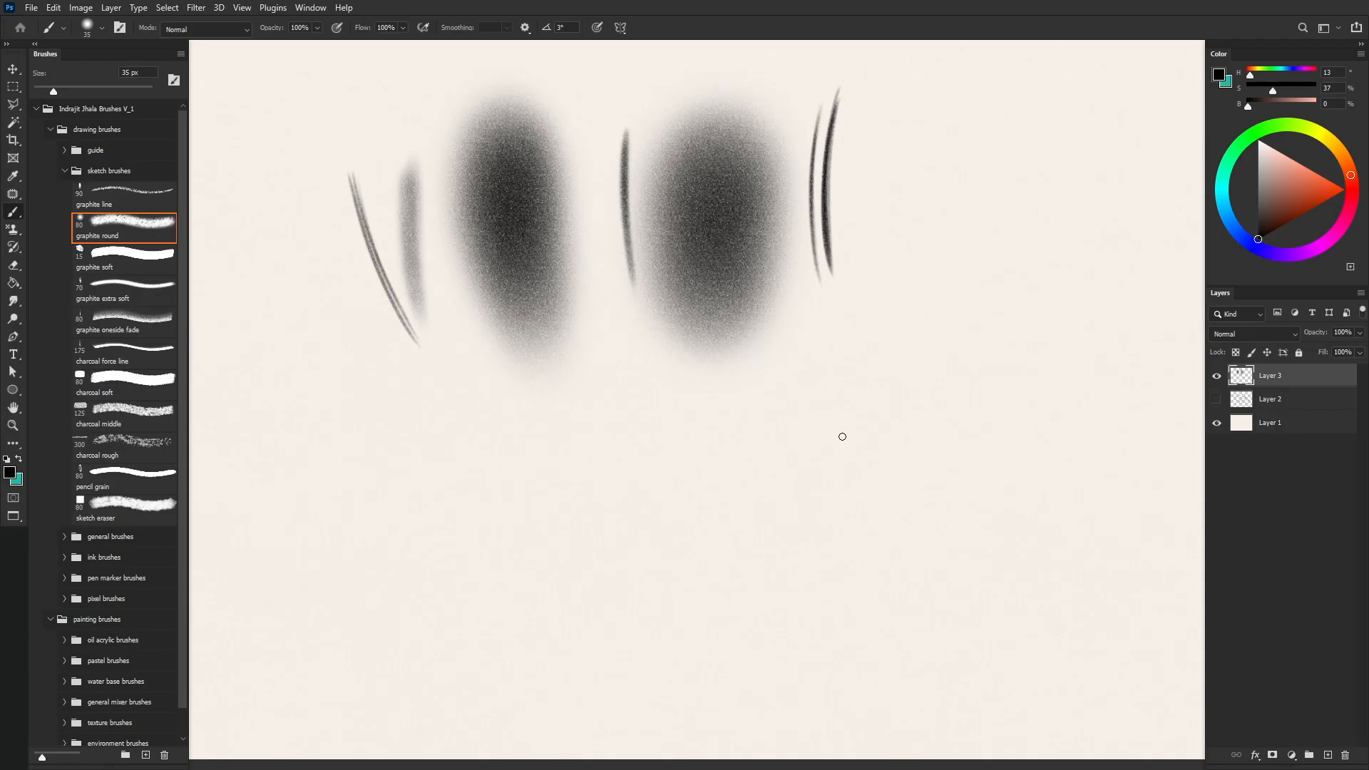
Step: Select the graphite soft brush, enlarge it and shade a broad dark slanted patch below the thin strokes
click(114, 266)
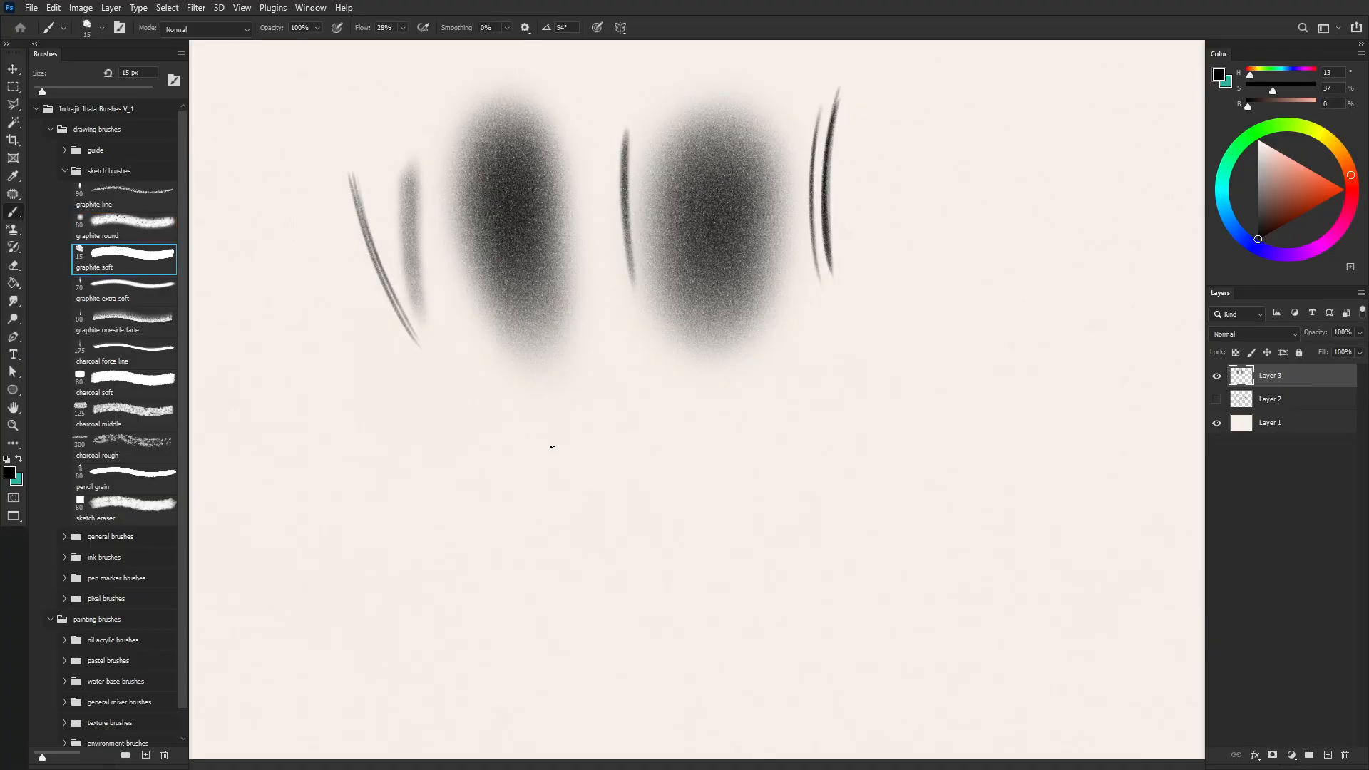
key(bracketright)
key(bracketright)
key(bracketright)
key(bracketright)
key(bracketright)
key(bracketright)
key(bracketright)
key(bracketright)
key(bracketright)
key(bracketright)
key(bracketright)
key(bracketright)
key(bracketright)
key(bracketright)
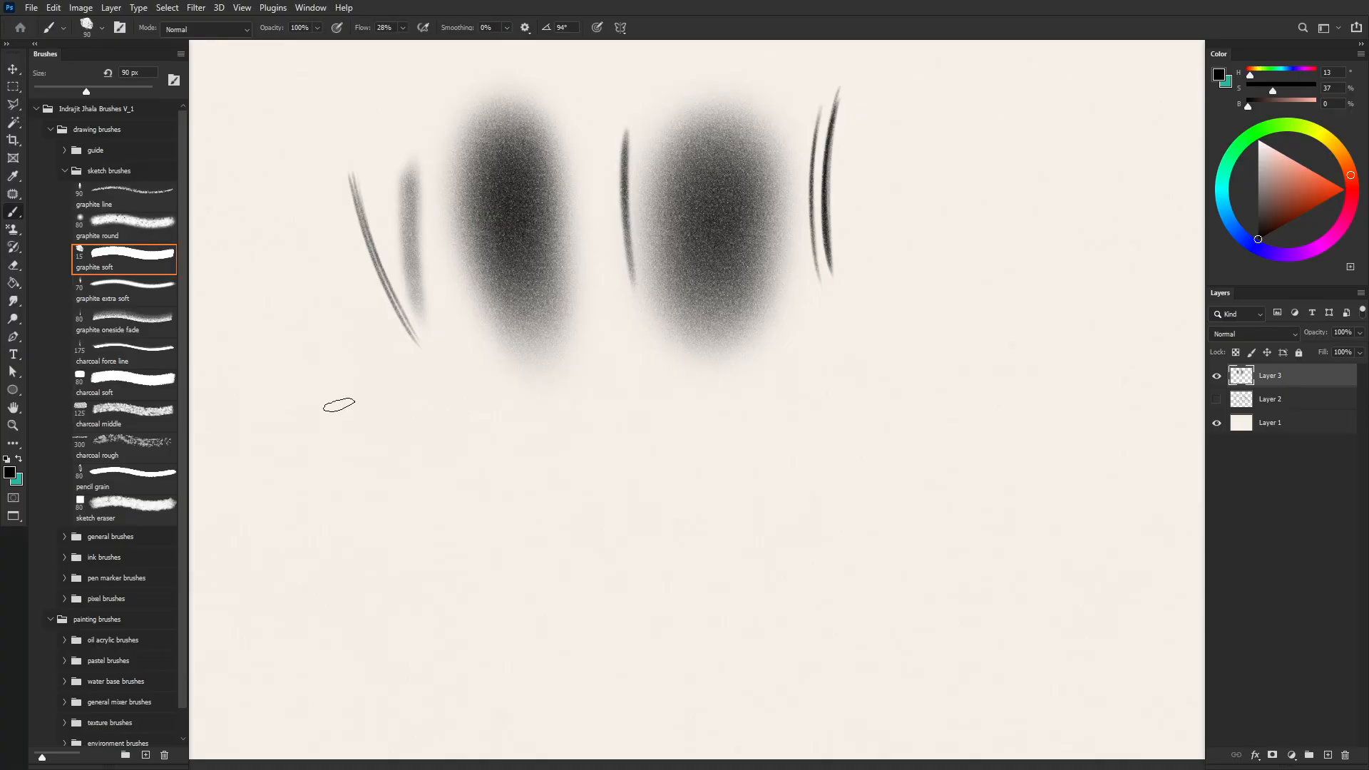
key(bracketright)
key(bracketright)
drag(321, 342, 406, 492)
mouse_move(317, 300)
mouse_down()
mouse_move(428, 517)
mouse_move(325, 390)
mouse_move(368, 492)
mouse_up()
Step: Return the graphite soft brush to 15 px and draw a slanted stroke and a zigzag wavy line beside the shaded patch
key(bracketleft)
key(bracketleft)
key(bracketleft)
key(bracketleft)
key(bracketleft)
key(bracketleft)
key(bracketleft)
key(bracketleft)
key(bracketleft)
key(bracketleft)
key(bracketleft)
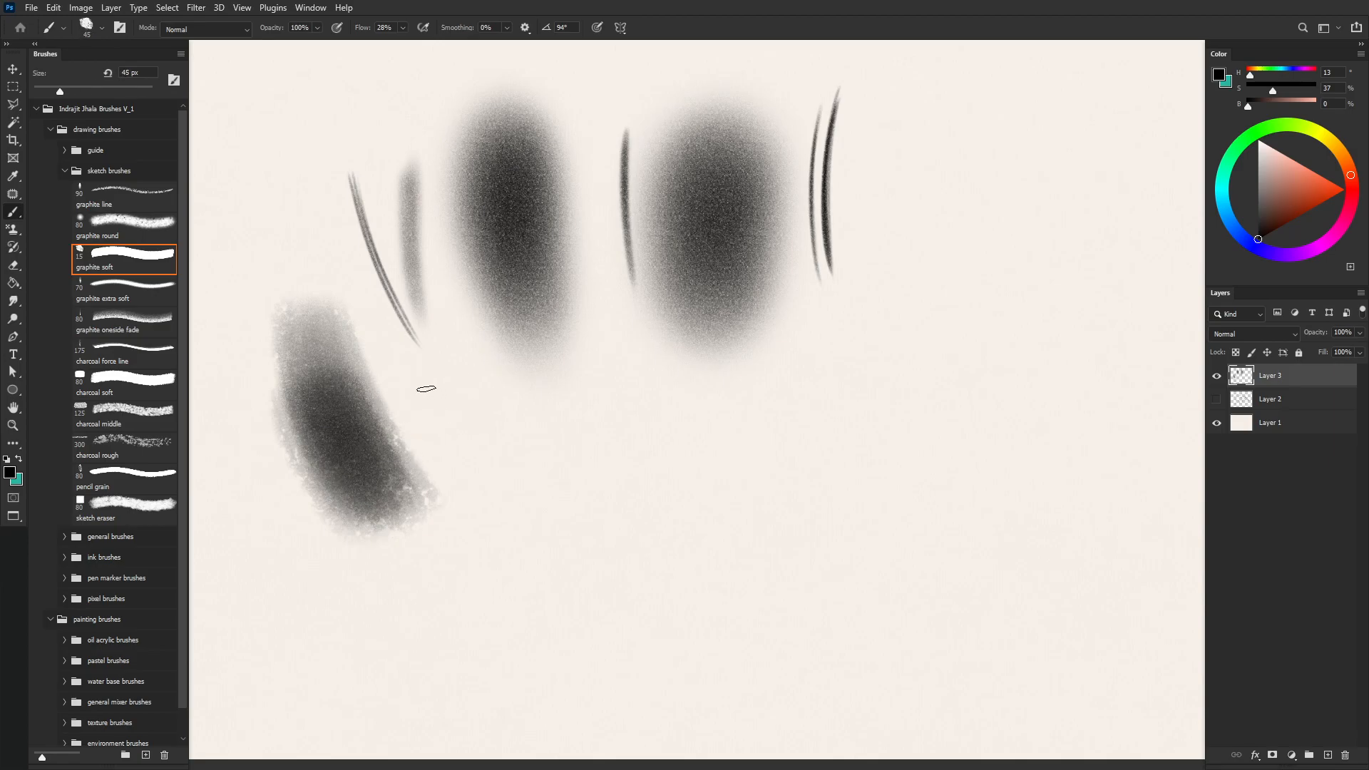
key(bracketleft)
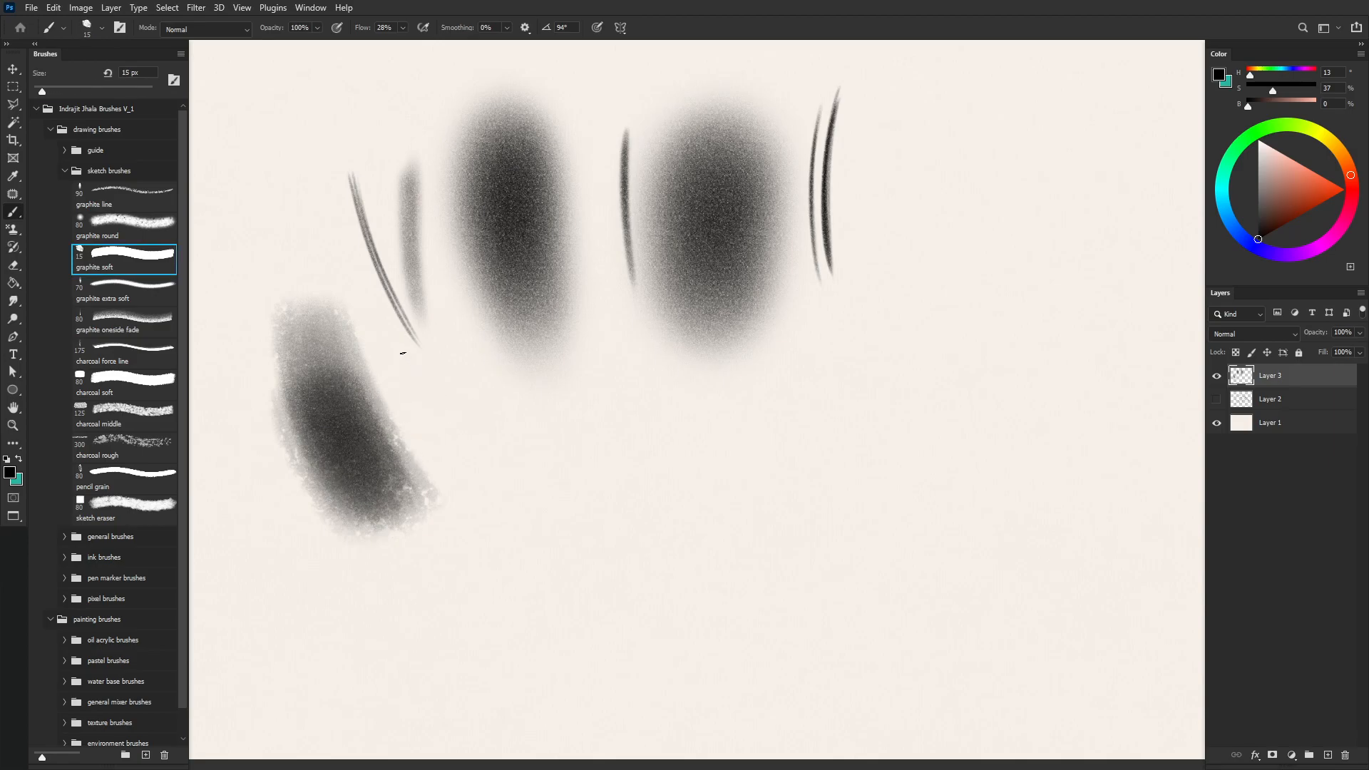
drag(402, 348, 473, 487)
mouse_move(504, 370)
mouse_down()
mouse_move(550, 459)
mouse_move(727, 434)
mouse_up()
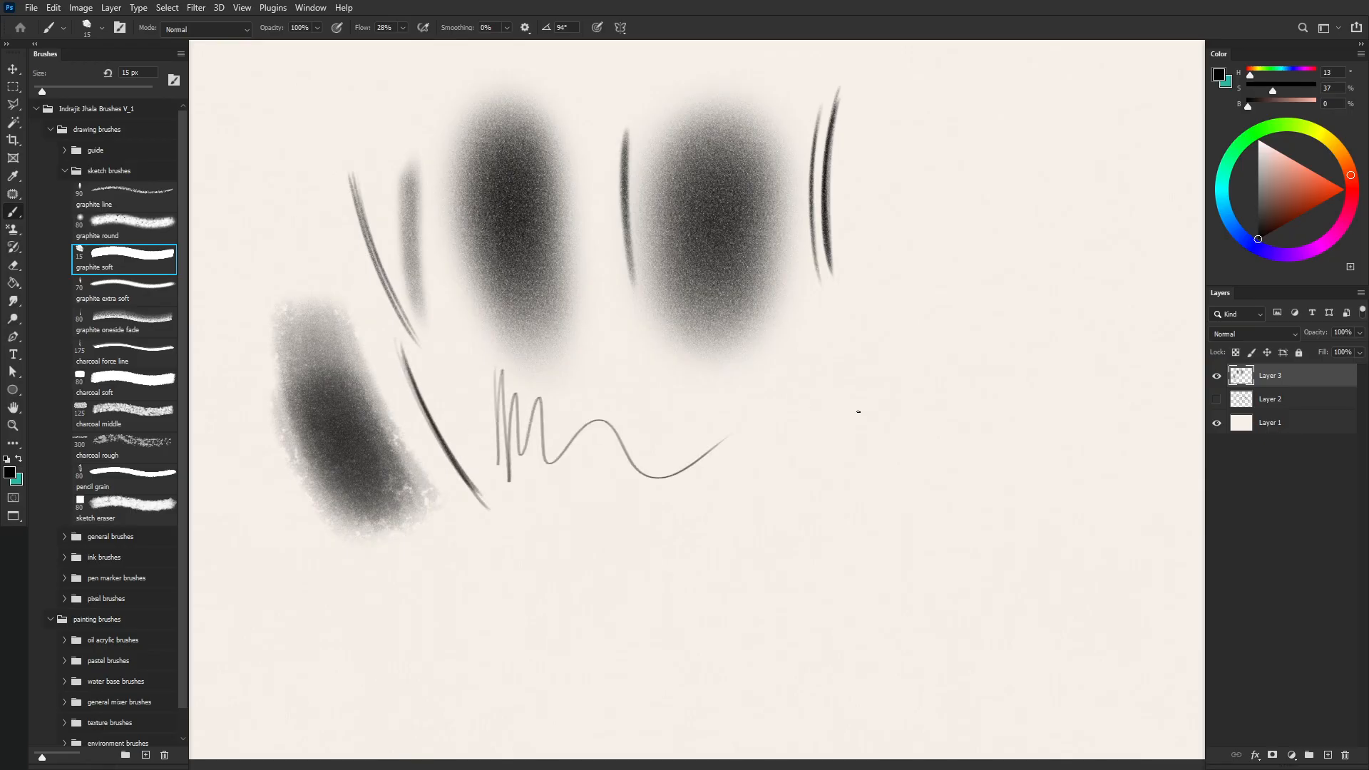
Step: Select the graphite extra soft brush, enlarge it to at least 700 px and paint broad overlapping soft patches beyond the wavy line
click(132, 292)
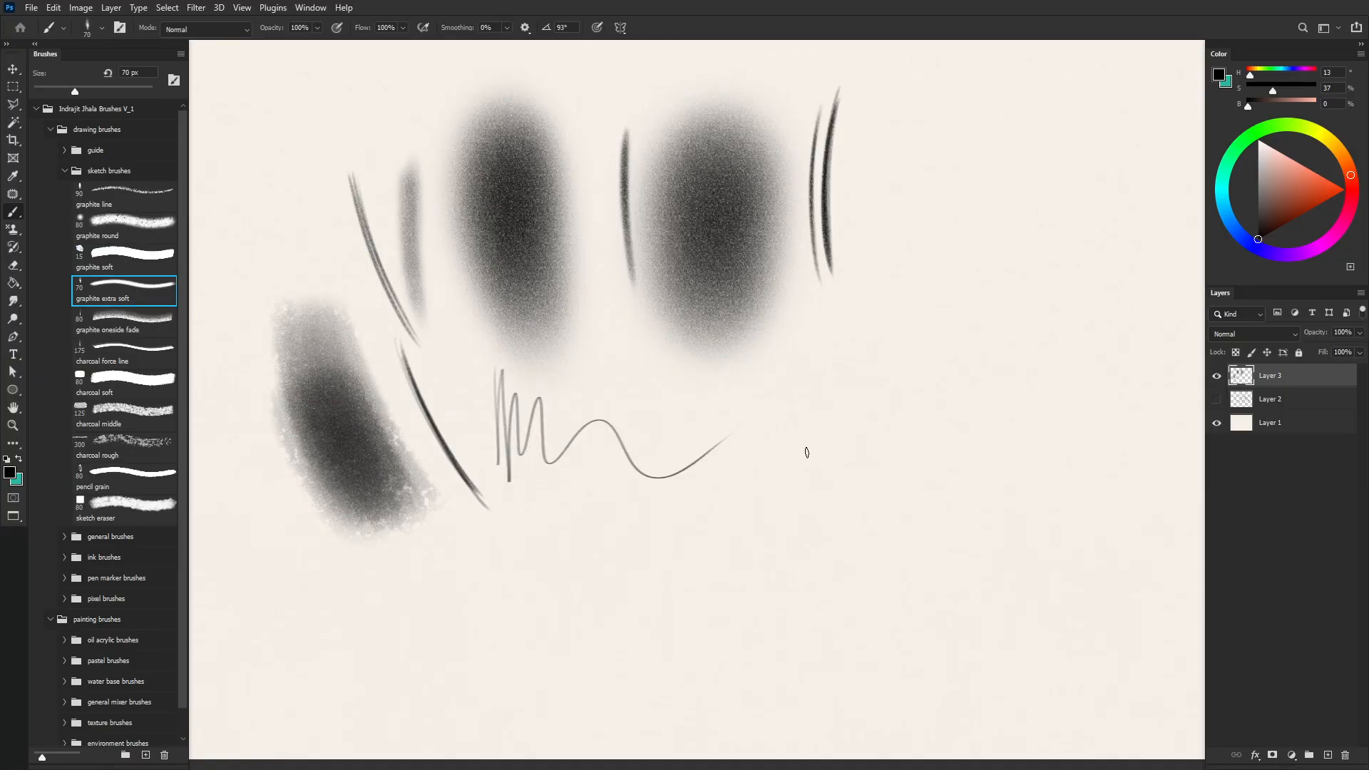
key(bracketright)
key(bracketright)
key(bracketright)
key(bracketright)
key(bracketright)
key(bracketright)
key(bracketright)
key(bracketright)
key(bracketright)
key(bracketright)
key(bracketright)
key(bracketright)
key(bracketright)
key(bracketright)
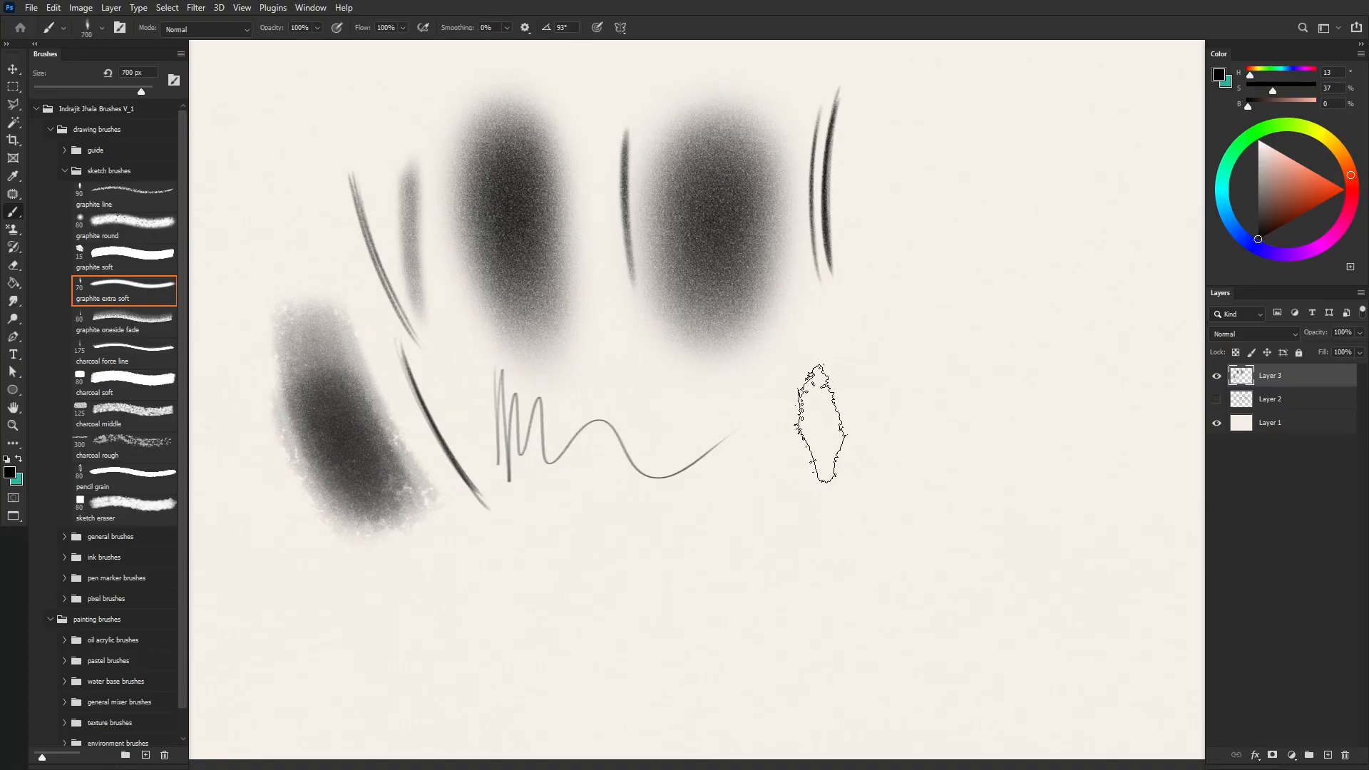
drag(827, 396, 834, 515)
drag(871, 459, 772, 485)
Step: Reduce the graphite extra soft brush to 80 px and draw a thin upright stroke, a zigzag and a wavy line near the canvas's right side
key(bracketleft)
key(bracketleft)
key(bracketleft)
key(bracketleft)
key(bracketleft)
key(bracketleft)
key(bracketleft)
key(bracketleft)
key(bracketleft)
key(bracketleft)
key(bracketleft)
key(bracketleft)
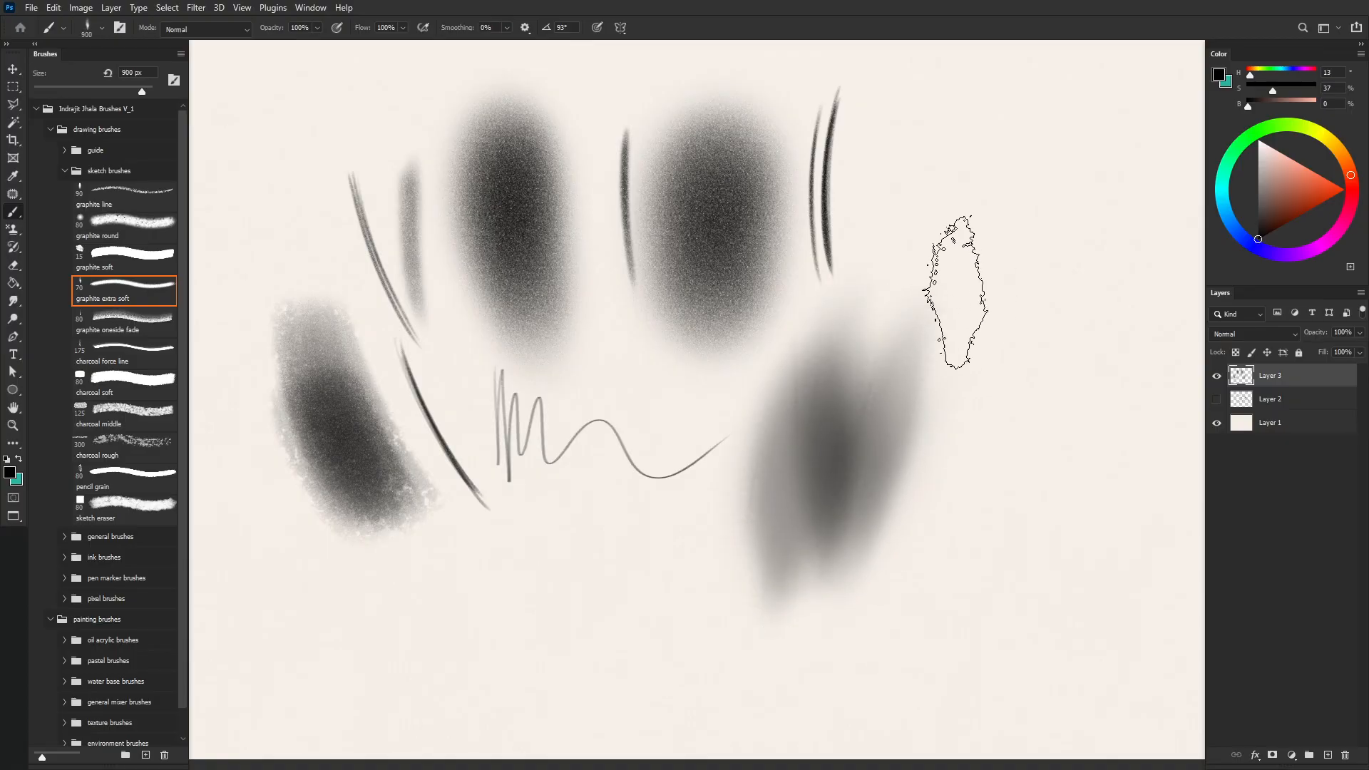
drag(952, 187, 958, 342)
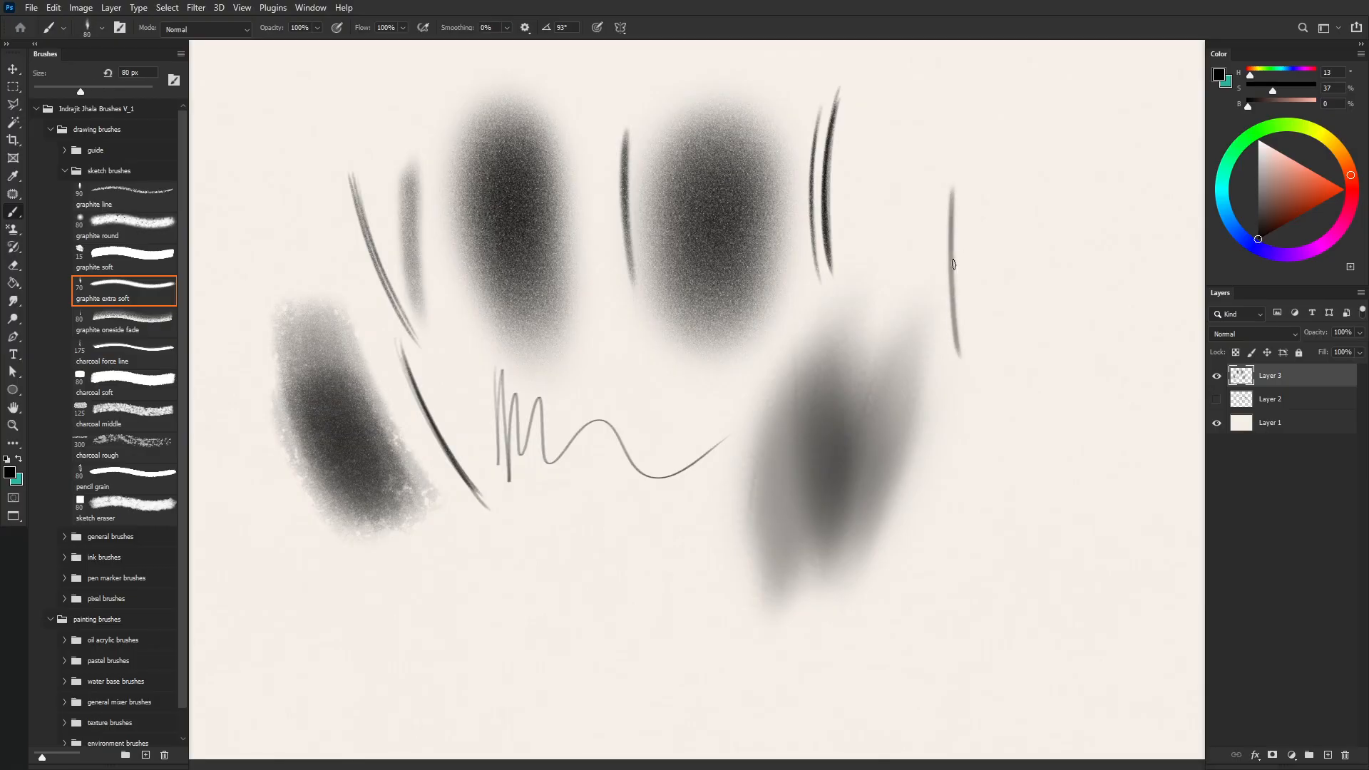
drag(988, 245, 976, 322)
mouse_move(1005, 273)
mouse_down()
mouse_move(994, 334)
mouse_move(1123, 381)
mouse_up()
Step: Select the graphite oneside fade brush, enlarge it to 200 px and paint a row of curved fading strokes below the wavy line
key(period)
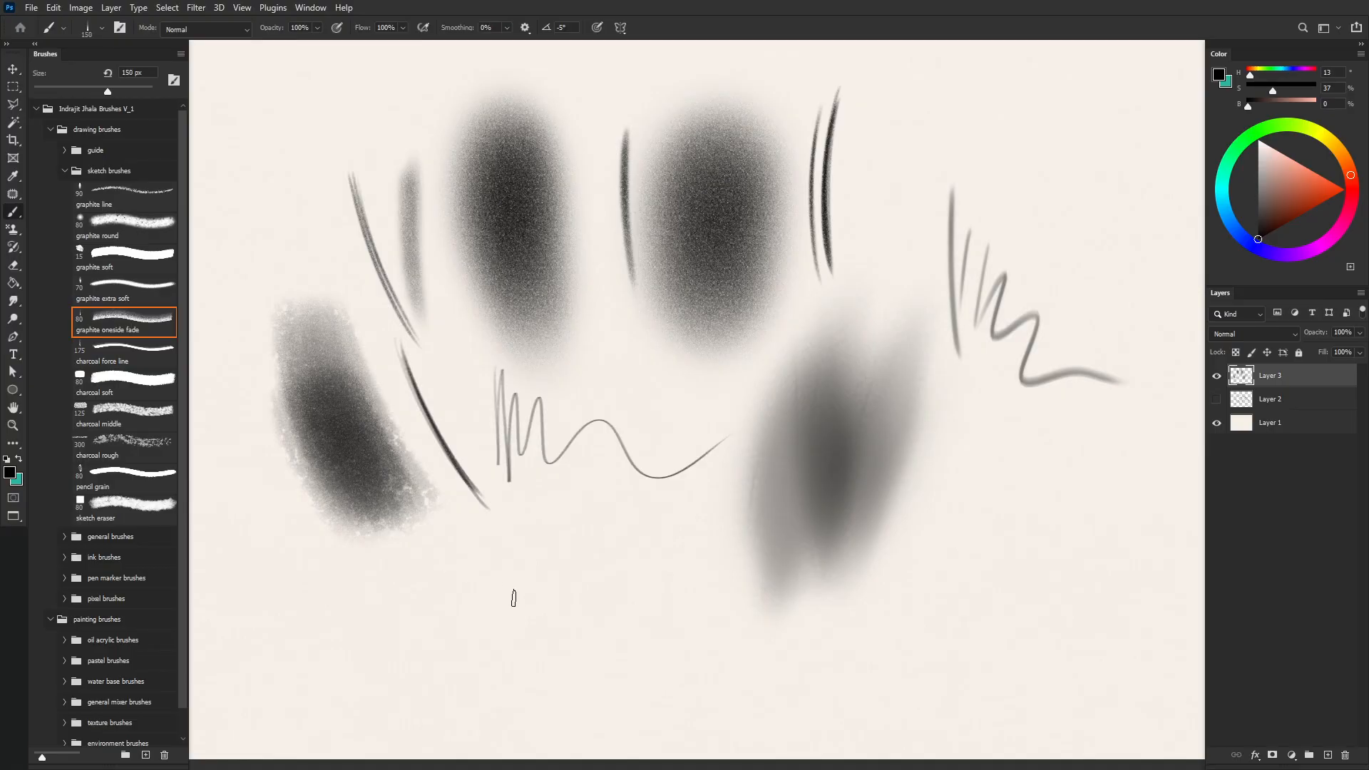
mouse_move(596, 651)
mouse_down()
mouse_move(371, 485)
mouse_move(576, 637)
mouse_move(557, 629)
mouse_move(534, 538)
mouse_up()
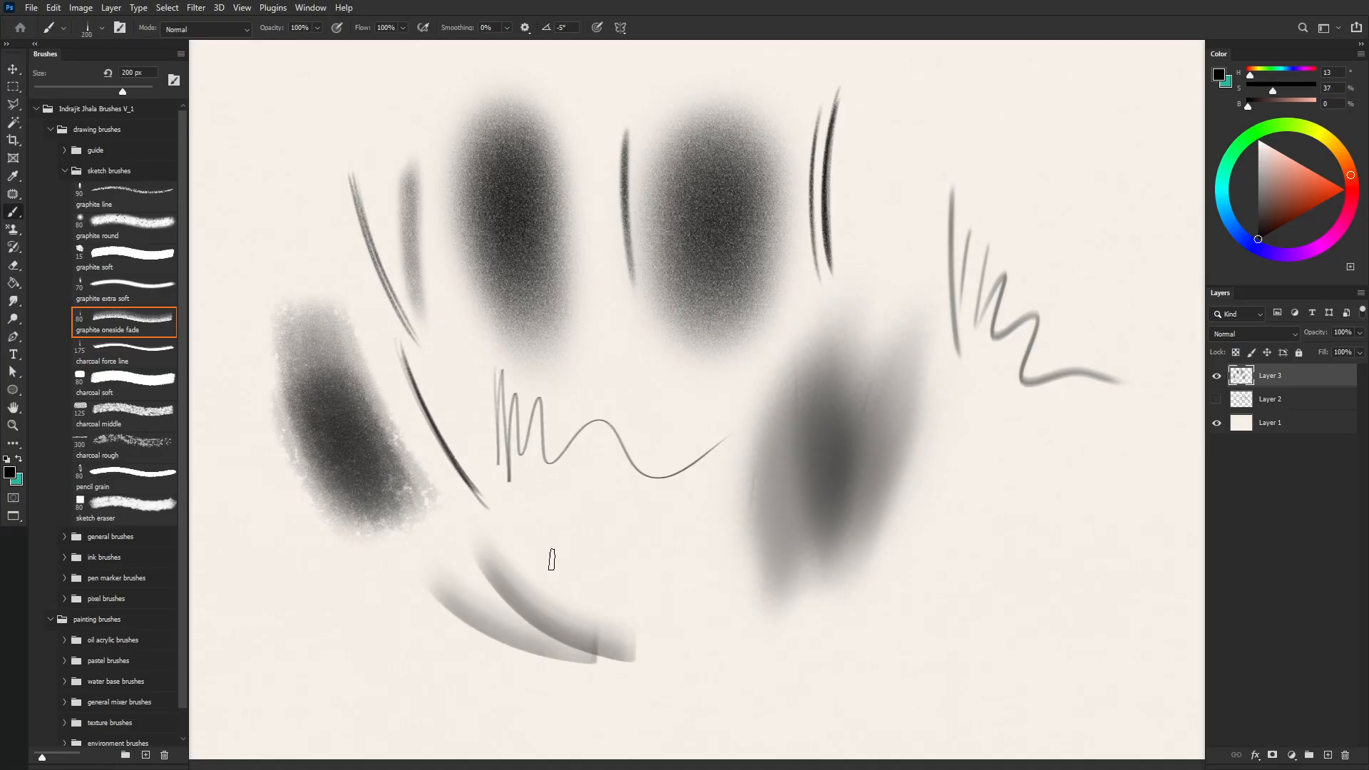
drag(684, 646, 574, 456)
drag(606, 542, 777, 645)
drag(649, 522, 923, 631)
drag(788, 641, 923, 633)
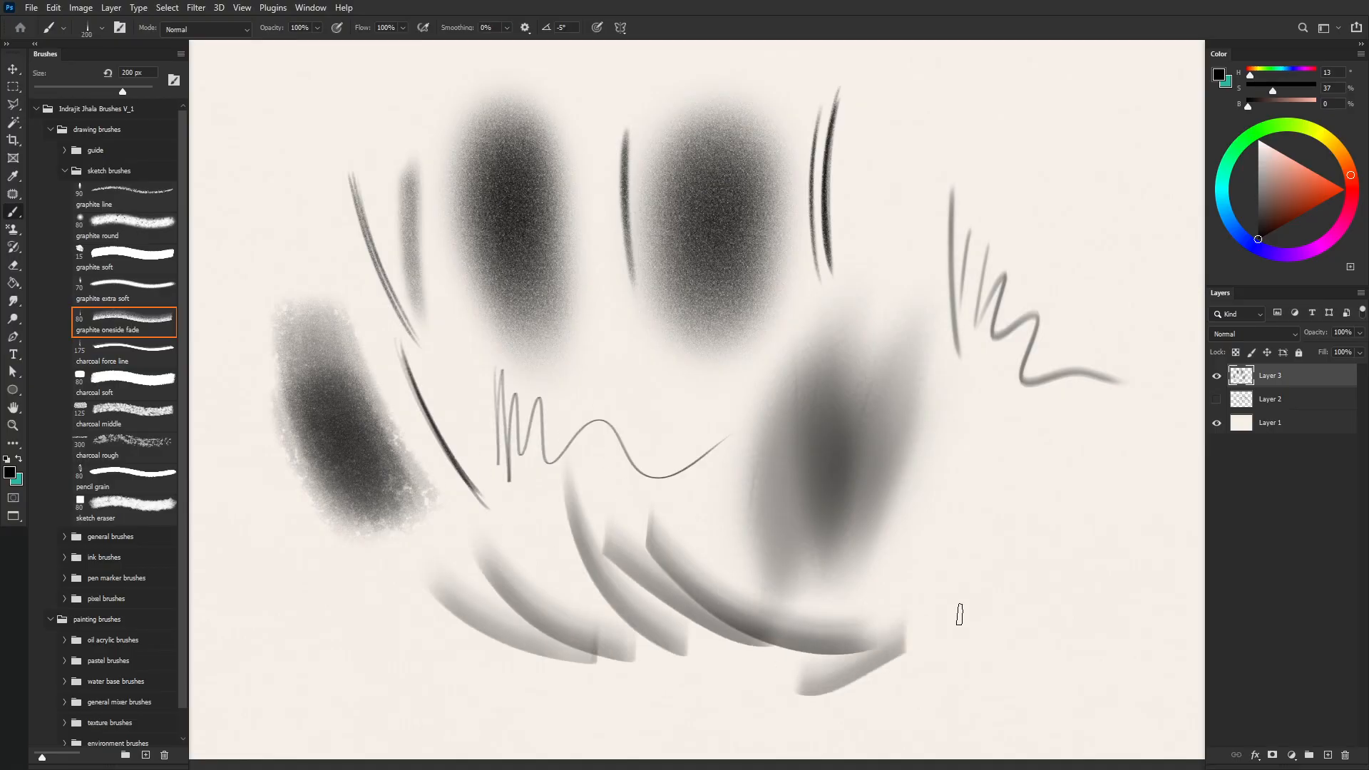
Step: Paint a long S-shaped stroke and stacked arched fading strokes in the canvas's lower-right area with the 200 px graphite oneside fade brush
mouse_move(903, 703)
mouse_down()
mouse_move(1133, 610)
mouse_move(1047, 648)
mouse_up()
drag(1137, 606, 1042, 698)
drag(1130, 633, 1040, 727)
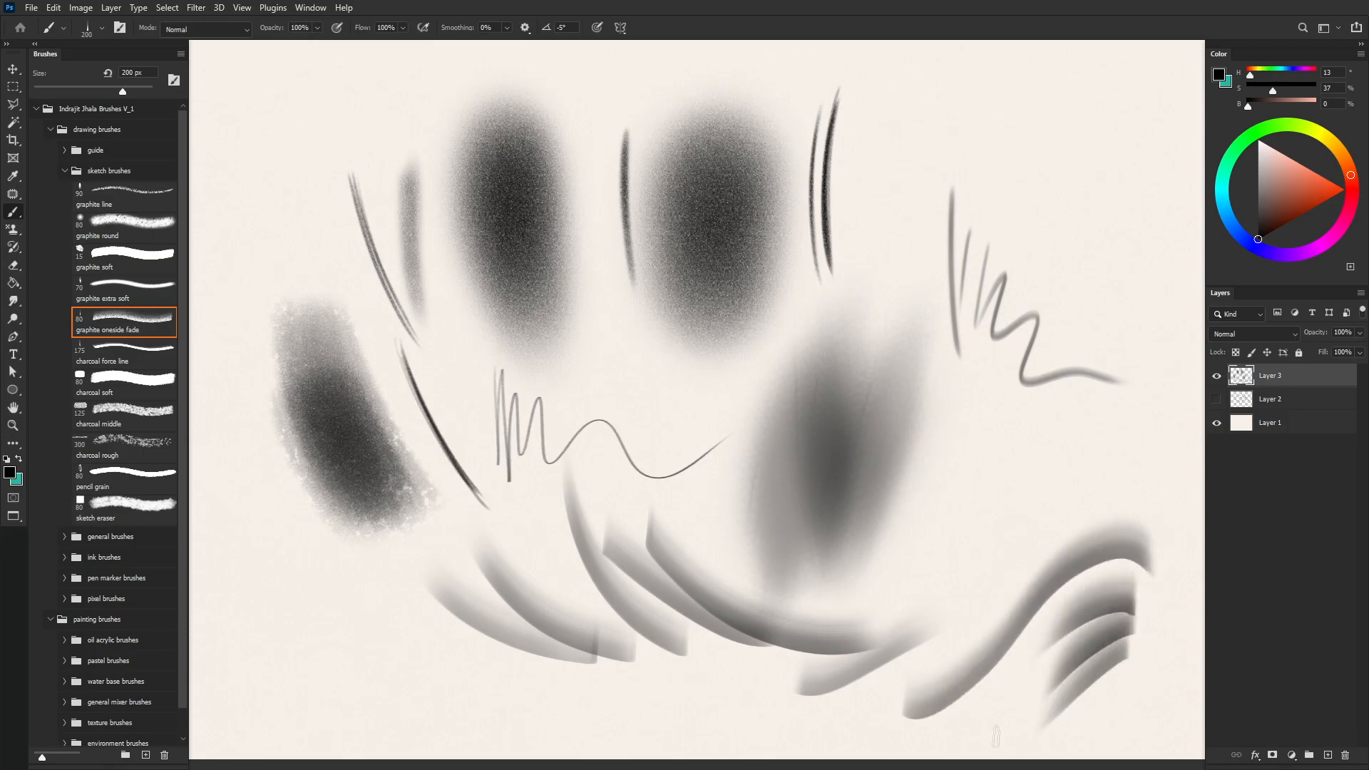
drag(1139, 473, 988, 546)
drag(1121, 442, 935, 581)
mouse_move(1130, 397)
mouse_down()
mouse_move(999, 449)
mouse_move(929, 528)
mouse_up()
drag(1091, 382, 887, 537)
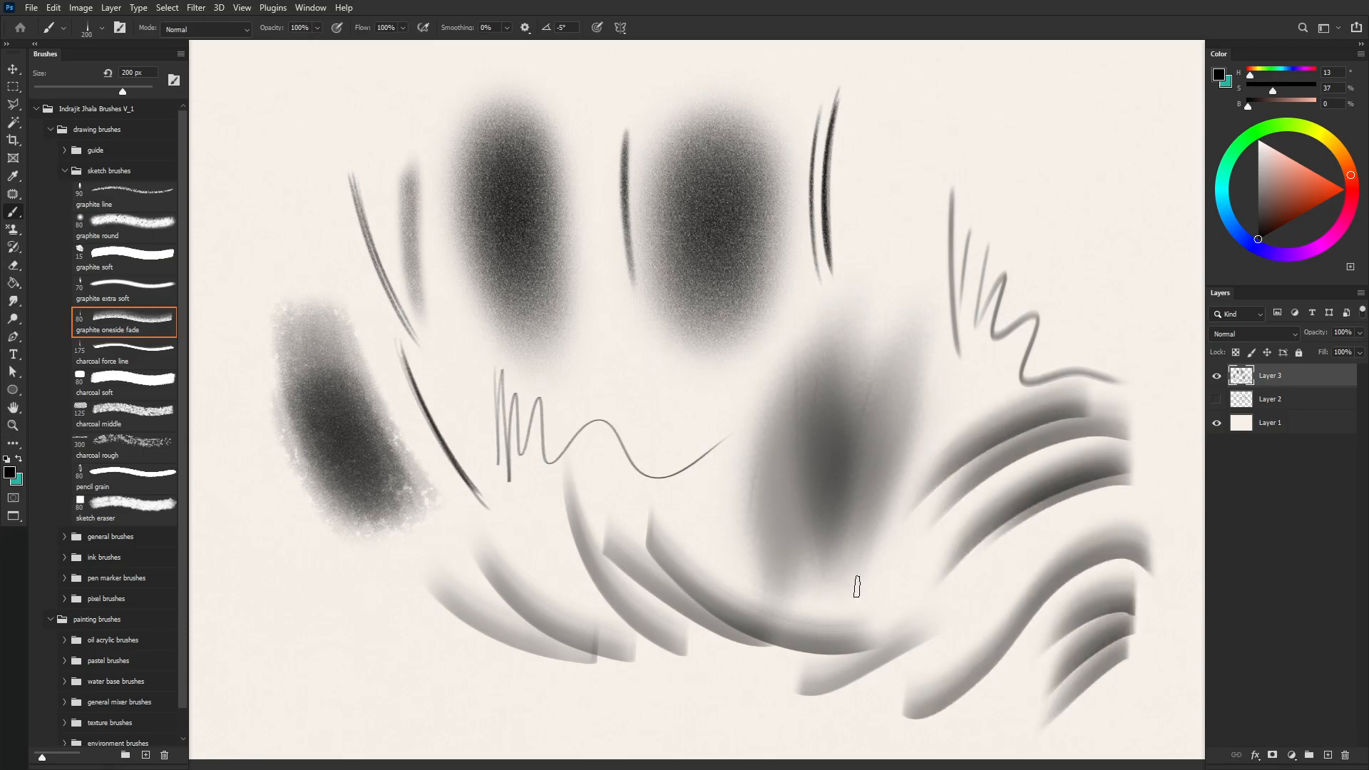
Step: Paint overlapping curved one-sided fading strokes in the canvas's upper-right area with the 200 px graphite oneside fade brush
drag(988, 78, 1081, 214)
drag(963, 117, 1103, 187)
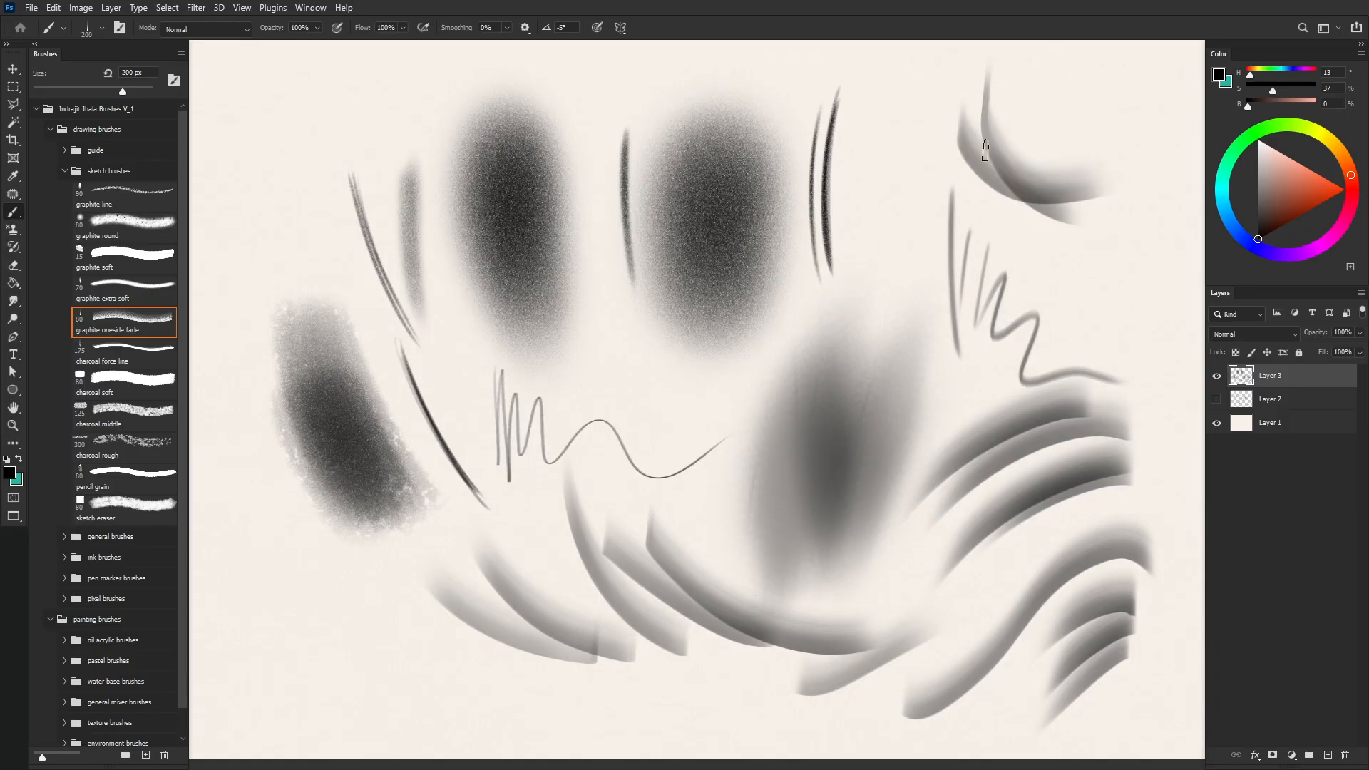
drag(938, 142, 1098, 171)
mouse_move(959, 117)
mouse_down()
mouse_move(1082, 139)
mouse_move(1084, 82)
mouse_up()
drag(872, 132, 973, 101)
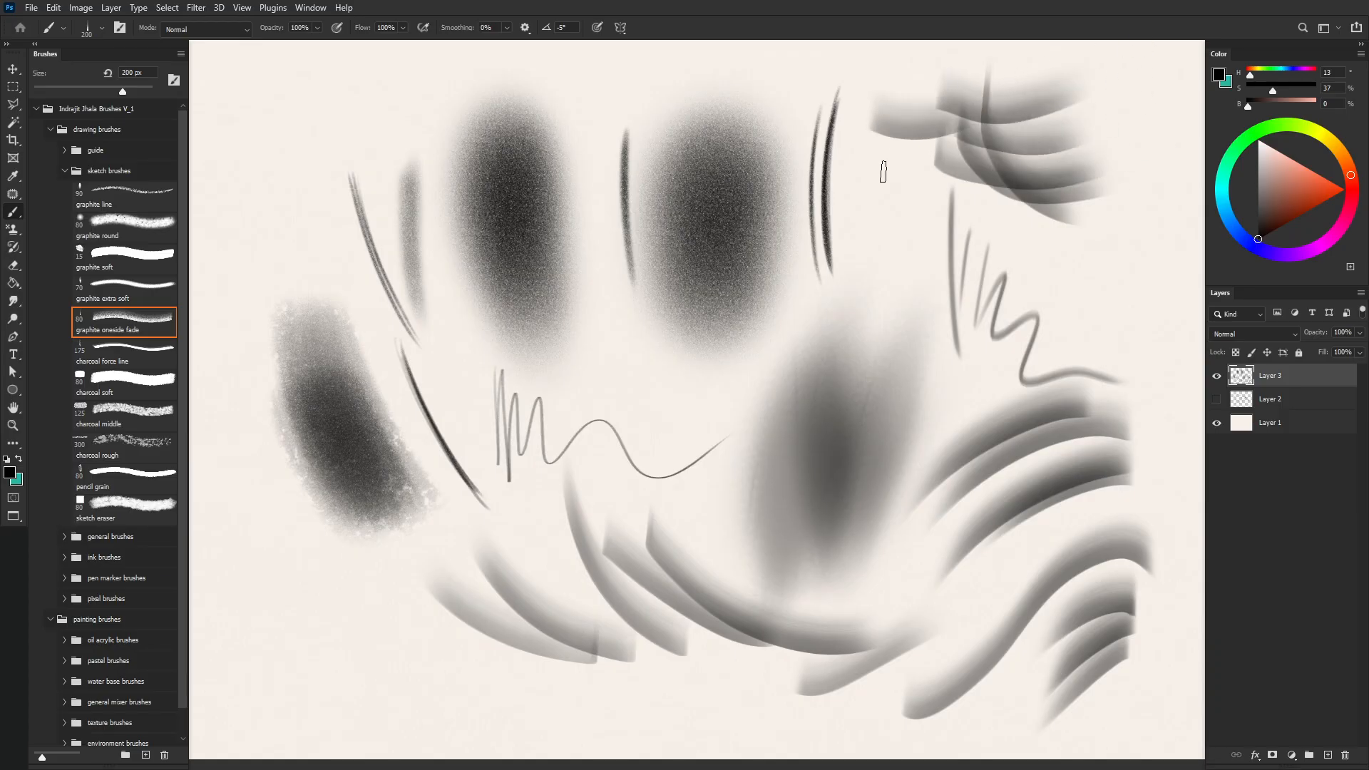
drag(870, 221, 944, 166)
drag(876, 262, 962, 207)
mouse_move(893, 289)
mouse_down()
mouse_move(983, 242)
mouse_move(1084, 293)
mouse_move(1174, 579)
mouse_up()
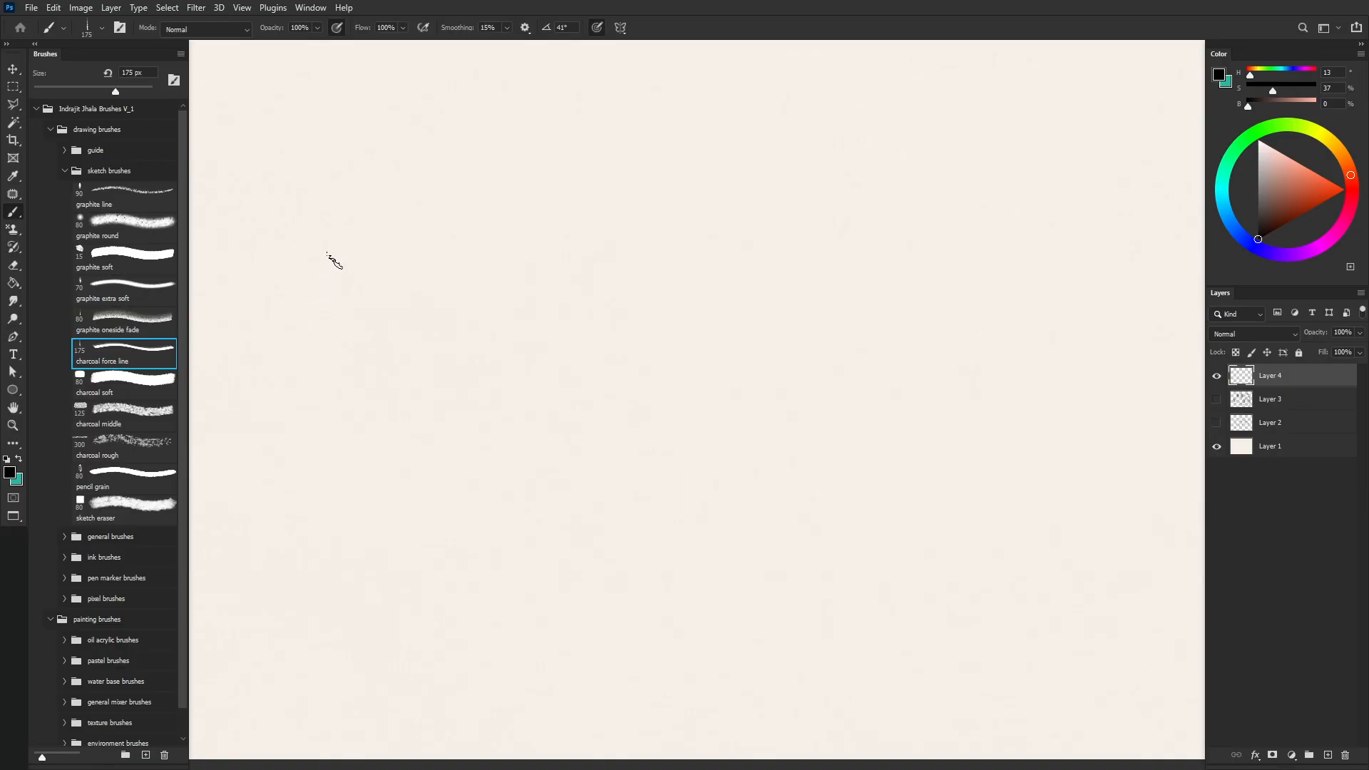
Step: On empty Layer 4, sketch a large ellipse and a rounded head-like outline with the charcoal force line brush at 175 px
mouse_move(422, 140)
mouse_down()
mouse_move(611, 220)
mouse_move(464, 388)
mouse_move(542, 114)
mouse_up()
mouse_move(291, 241)
mouse_down()
mouse_move(372, 460)
mouse_move(343, 417)
mouse_move(366, 449)
mouse_up()
mouse_move(290, 241)
mouse_down()
mouse_move(370, 442)
mouse_move(435, 506)
mouse_up()
mouse_move(580, 109)
mouse_down()
mouse_move(685, 294)
mouse_move(421, 552)
mouse_move(697, 307)
mouse_up()
mouse_move(695, 314)
mouse_down()
mouse_move(616, 458)
mouse_move(538, 497)
mouse_up()
mouse_move(413, 497)
mouse_down()
mouse_move(581, 510)
mouse_move(628, 465)
mouse_up()
drag(720, 265, 556, 499)
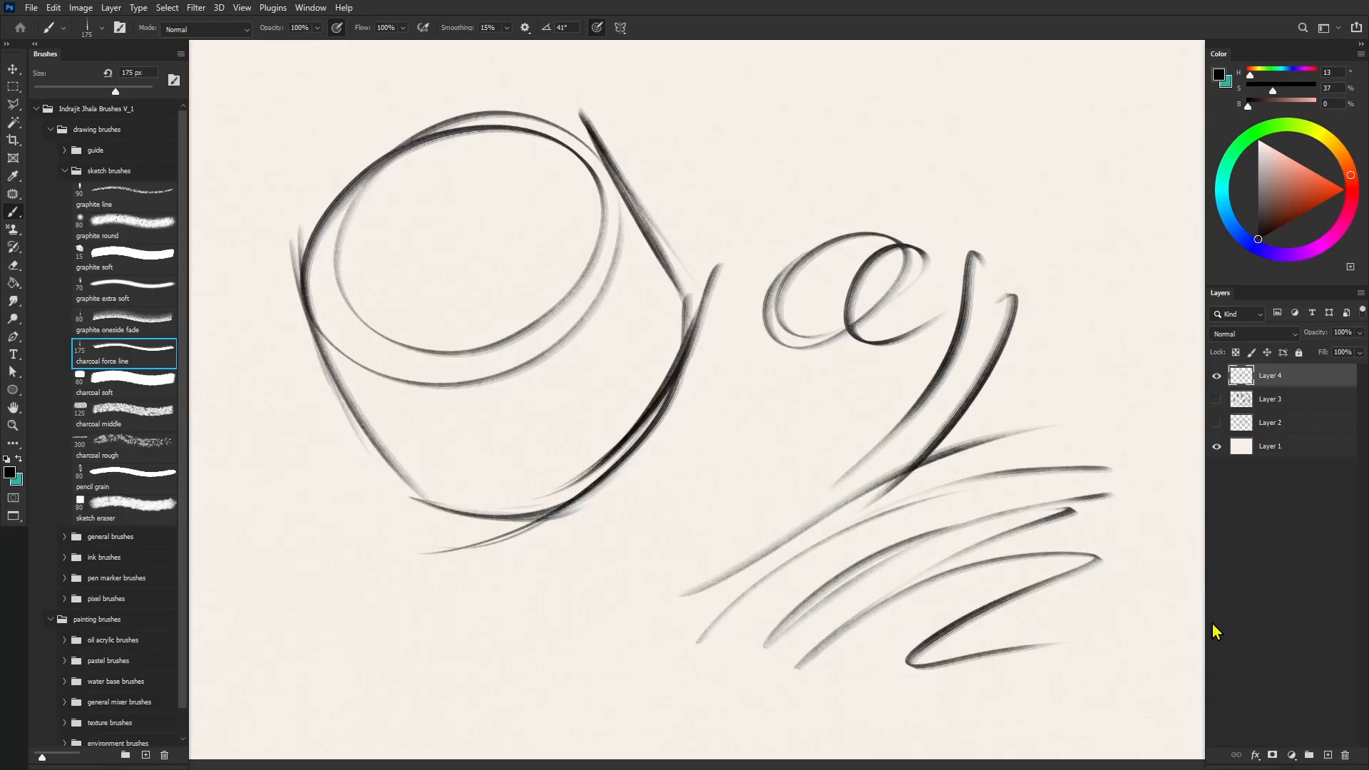
Step: Draw long zigzag strokes below the head-like outline and start an angular shape above the small loops
mouse_move(259, 652)
mouse_down()
mouse_move(317, 392)
mouse_move(282, 656)
mouse_up()
mouse_move(367, 439)
mouse_down()
mouse_move(426, 599)
mouse_move(472, 553)
mouse_up()
drag(759, 148, 762, 278)
drag(778, 90, 759, 263)
mouse_move(742, 122)
mouse_down()
mouse_move(858, 85)
mouse_move(842, 69)
mouse_move(885, 72)
mouse_move(935, 149)
mouse_up()
mouse_move(867, 69)
mouse_down()
mouse_move(927, 142)
mouse_move(860, 225)
mouse_up()
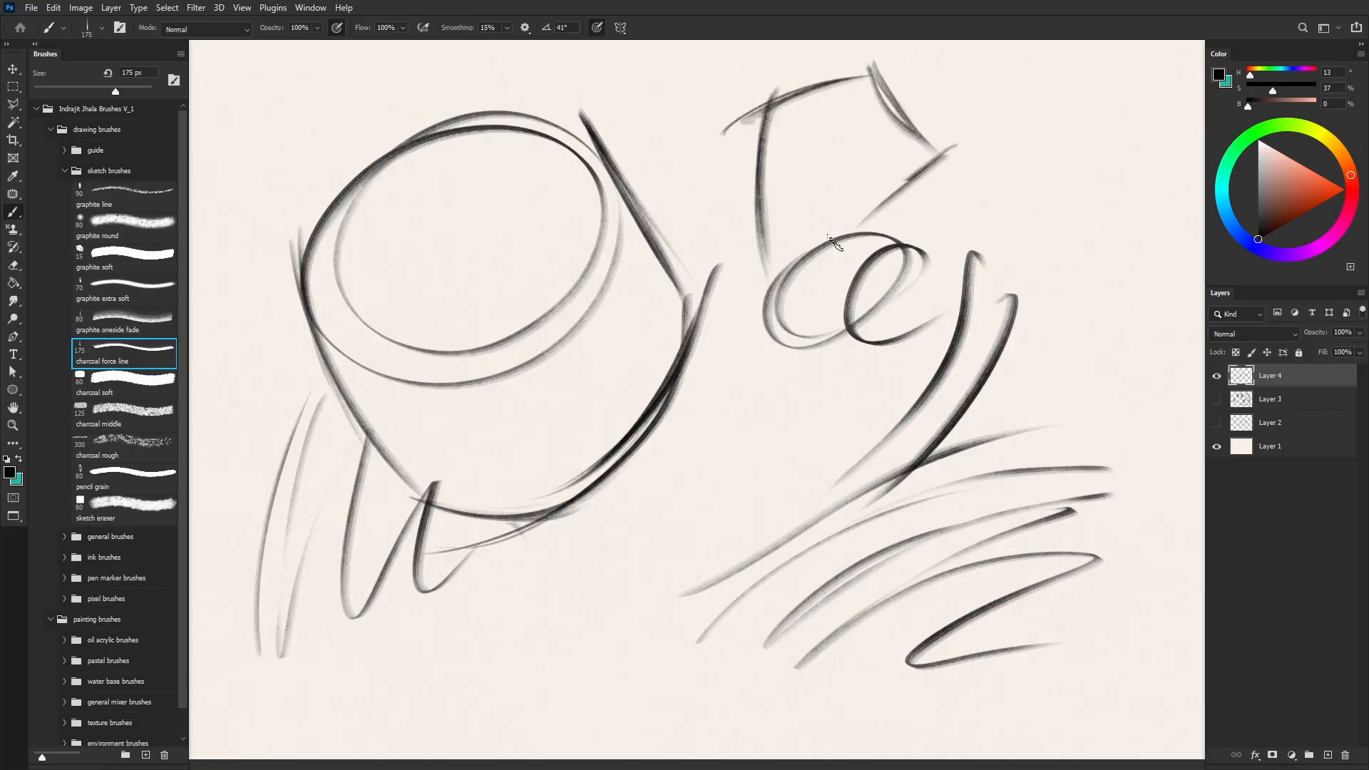
Step: Add dark curved lines to the angular shape and draw a wavy line with varying thickness beside it
drag(948, 152, 824, 258)
drag(936, 152, 789, 305)
drag(888, 207, 820, 278)
drag(752, 94, 927, 157)
drag(1068, 132, 949, 251)
mouse_move(1034, 227)
mouse_down()
mouse_move(1100, 257)
mouse_move(1148, 332)
mouse_up()
Step: Sketch two circles with heavily darkened left edges between the large shapes and add short soft hatch strokes around the lower one
mouse_move(743, 440)
mouse_down()
mouse_move(801, 514)
mouse_move(819, 512)
mouse_move(725, 560)
mouse_up()
mouse_move(773, 410)
mouse_down()
mouse_move(757, 553)
mouse_move(785, 554)
mouse_move(750, 584)
mouse_up()
drag(652, 492, 754, 554)
mouse_move(781, 394)
mouse_down()
mouse_move(729, 563)
mouse_move(773, 562)
mouse_up()
mouse_move(565, 554)
mouse_down()
mouse_move(603, 677)
mouse_move(641, 644)
mouse_up()
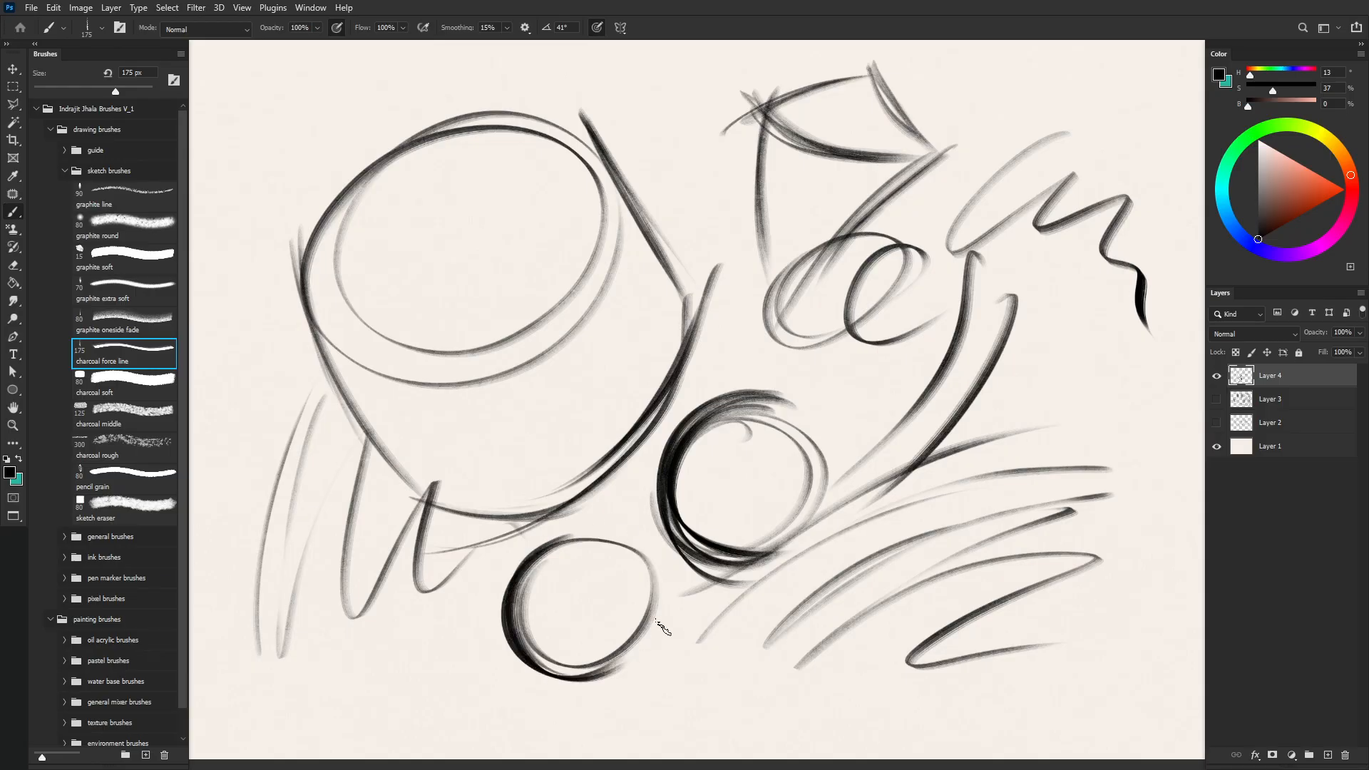
drag(413, 629, 478, 679)
drag(559, 701, 633, 668)
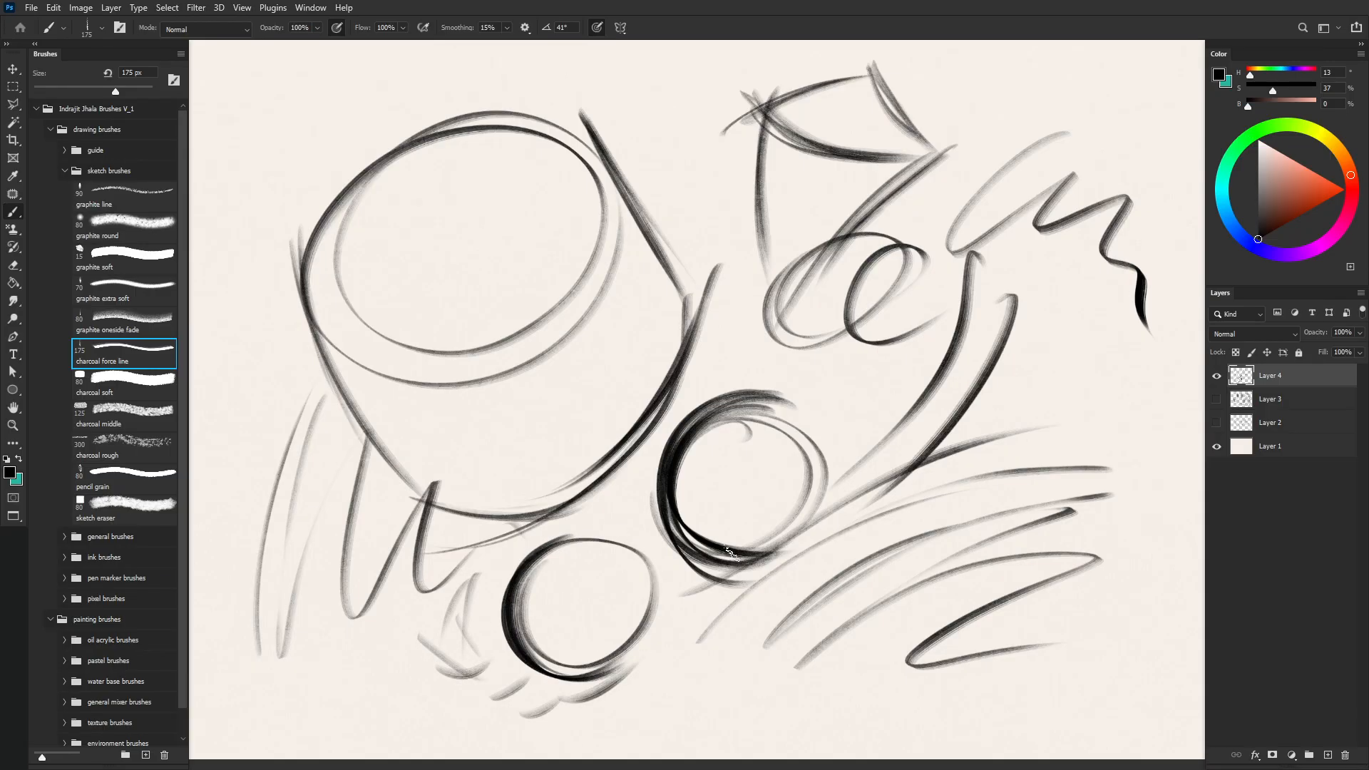
Step: Select the charcoal soft brush, hide Layer 4 and add a new empty layer
click(150, 378)
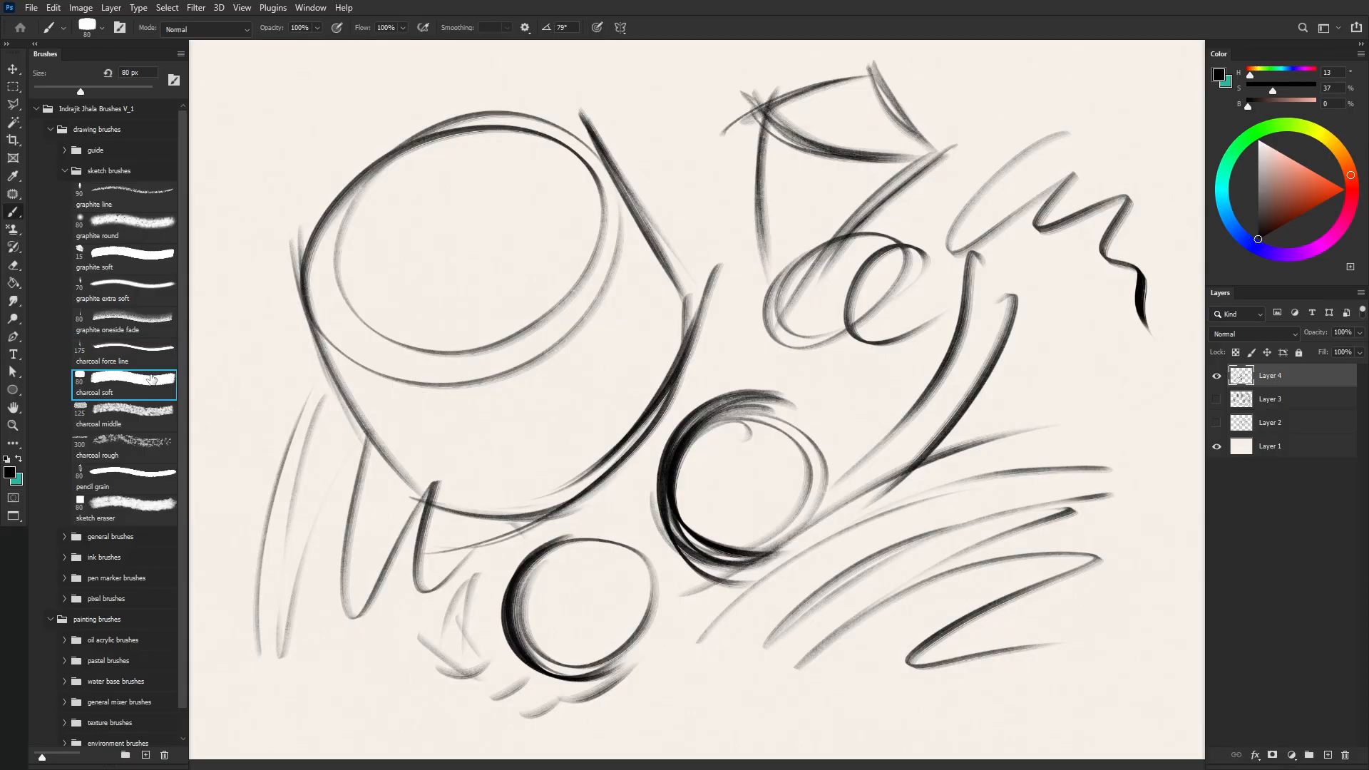
click(1217, 377)
click(1328, 755)
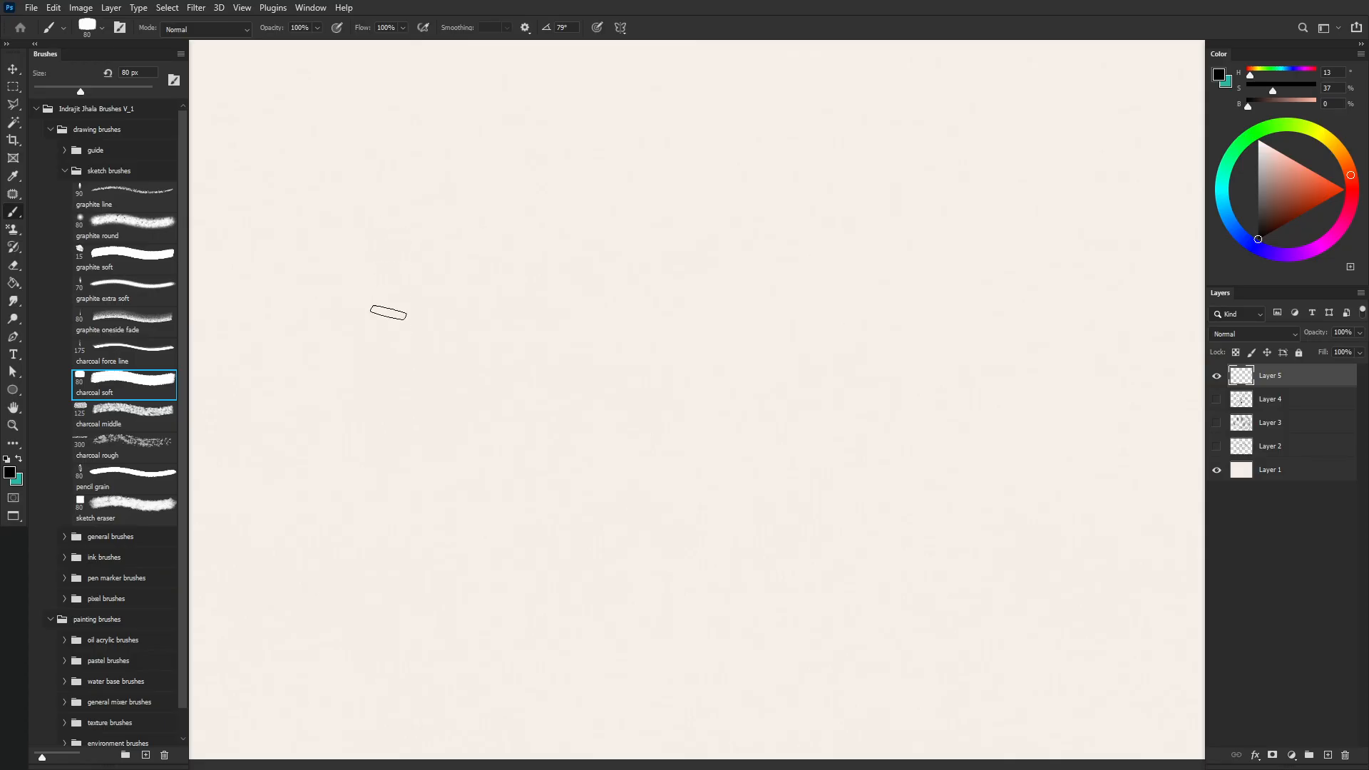
Step: Shade a slanted charcoal soft patch from light to dark, and draw progressively thinner lines beside it down to 8 px
mouse_move(513, 129)
mouse_down()
mouse_move(425, 260)
mouse_move(403, 360)
mouse_move(435, 357)
mouse_move(543, 181)
mouse_move(592, 167)
mouse_move(542, 314)
mouse_move(610, 221)
mouse_move(521, 328)
mouse_up()
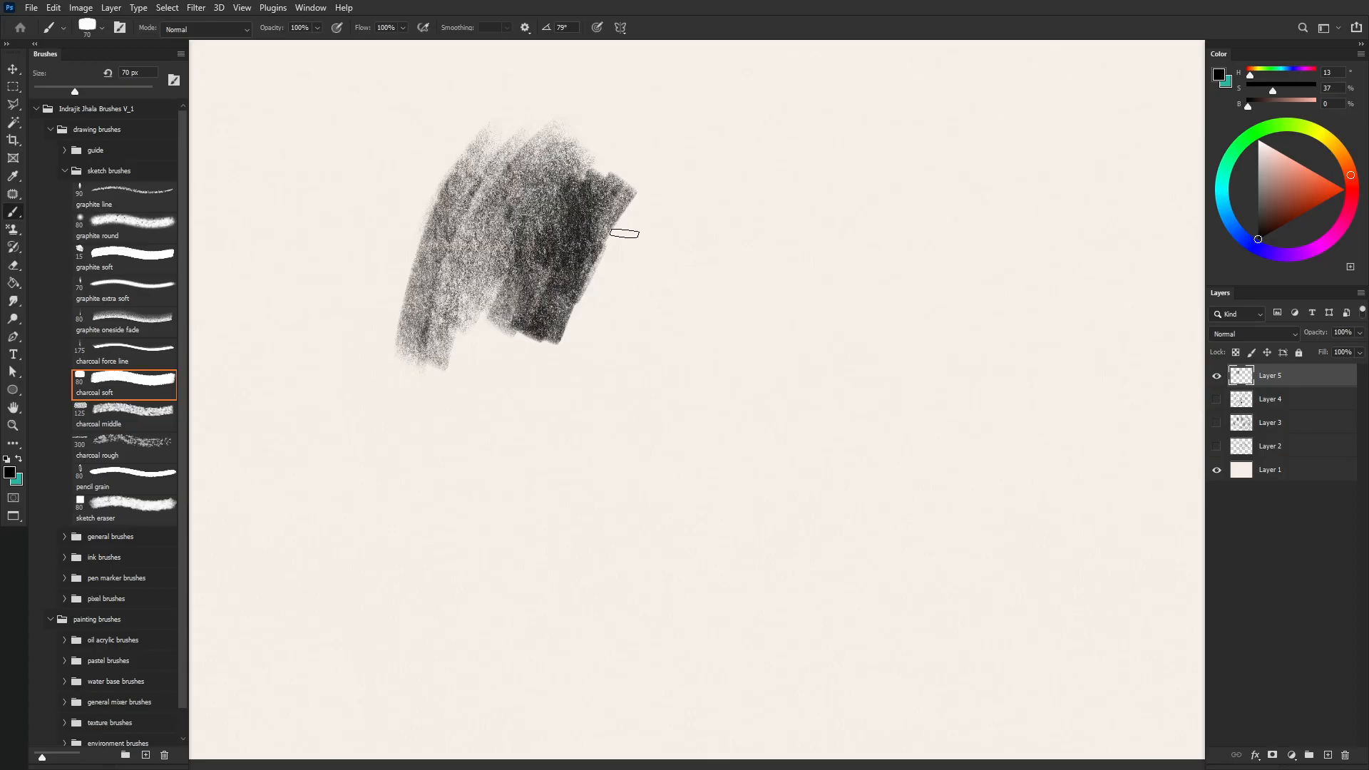
drag(642, 205, 628, 278)
key(bracketleft)
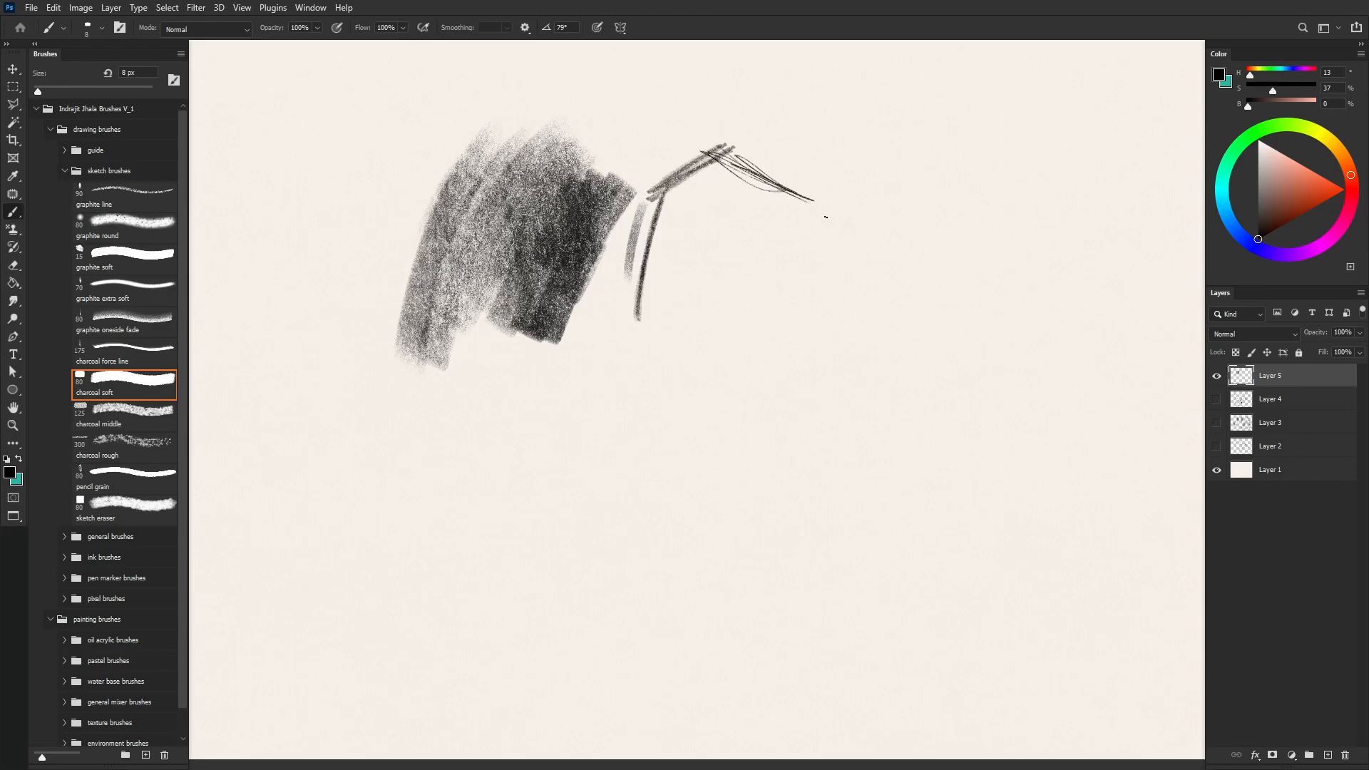
Step: Select the charcoal middle brush at 125 px and shade a wide block with overlapping slanted bands below the first patch
click(123, 428)
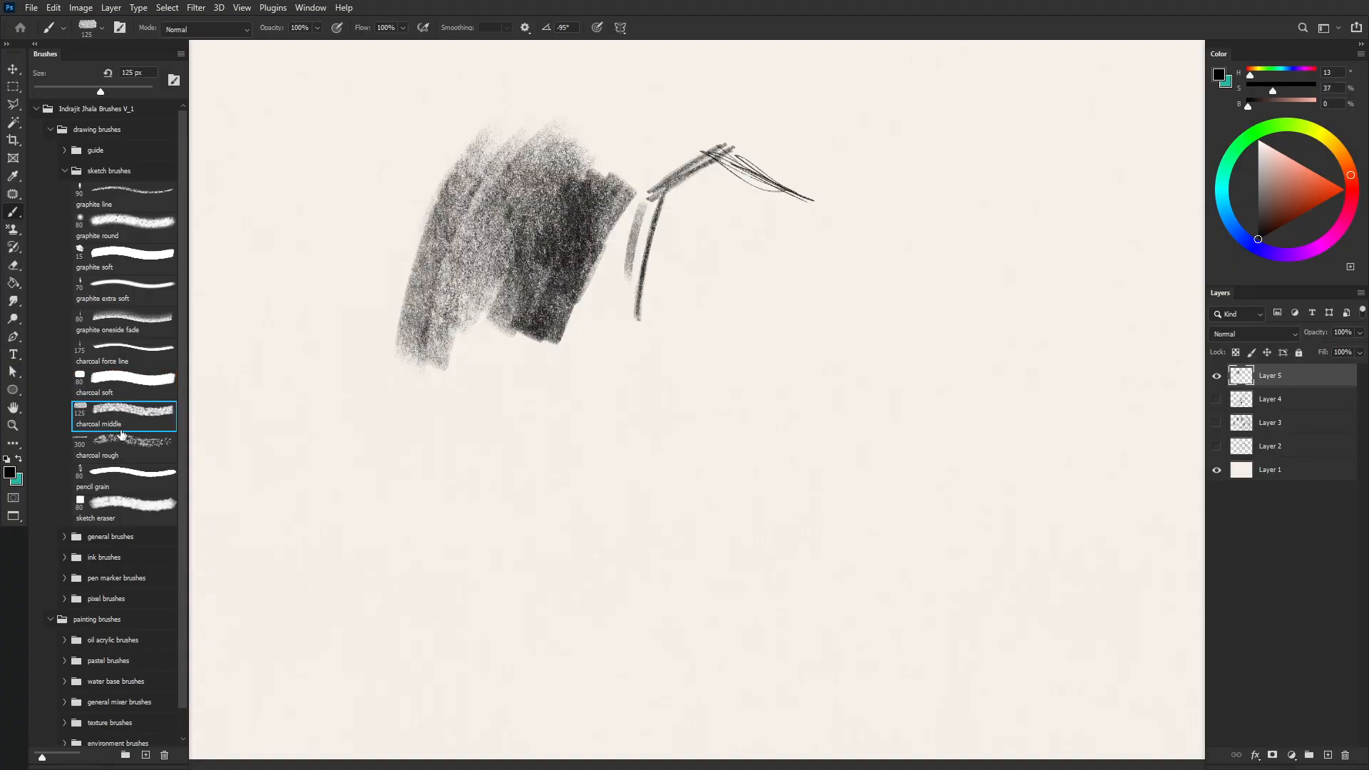
mouse_move(546, 432)
mouse_down()
mouse_move(520, 443)
mouse_move(526, 534)
mouse_move(495, 407)
mouse_move(460, 588)
mouse_move(404, 513)
mouse_move(364, 394)
mouse_move(563, 392)
mouse_move(599, 446)
mouse_move(463, 563)
mouse_move(606, 371)
mouse_move(734, 378)
mouse_move(669, 460)
mouse_move(747, 546)
mouse_move(727, 495)
mouse_move(678, 488)
mouse_move(645, 512)
mouse_move(709, 566)
mouse_move(631, 531)
mouse_move(722, 564)
mouse_up()
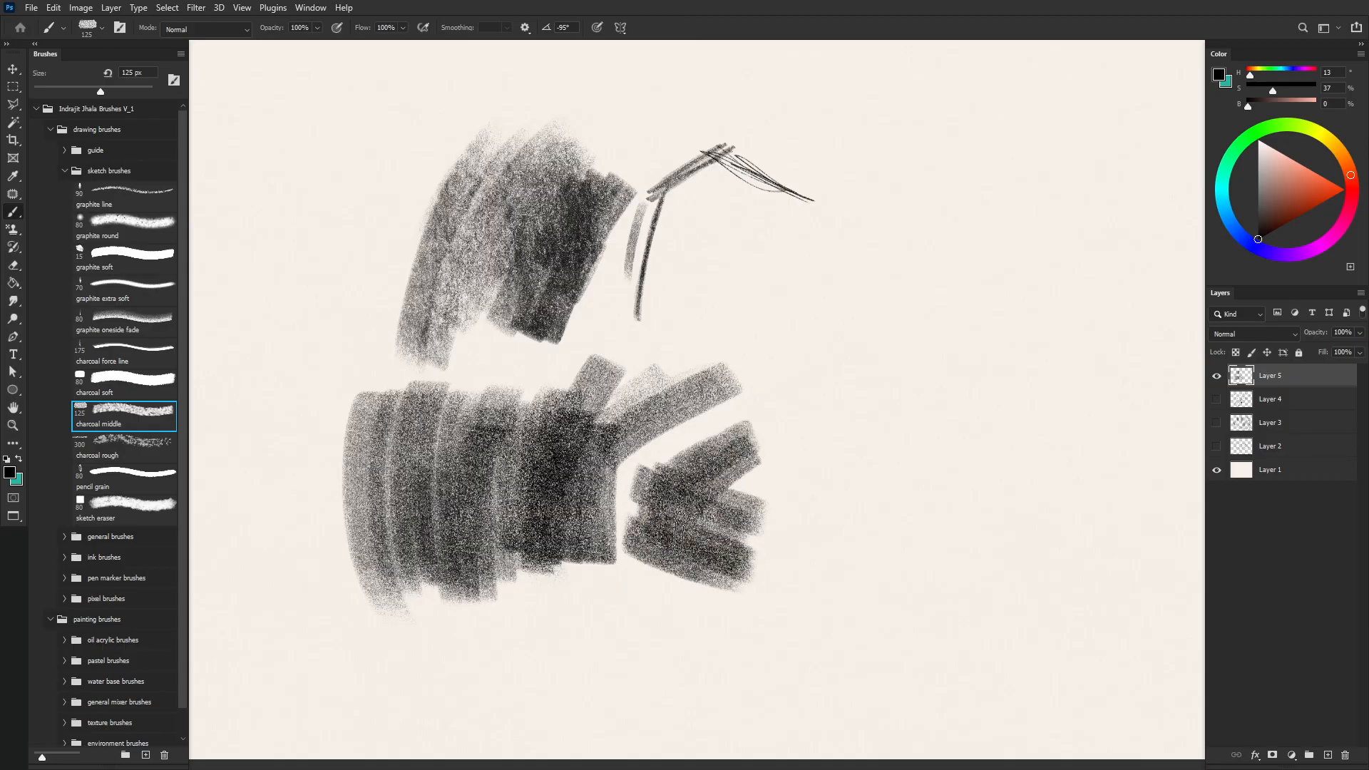
mouse_move(711, 443)
mouse_down()
mouse_move(770, 370)
mouse_move(751, 318)
mouse_move(710, 325)
mouse_move(710, 427)
mouse_move(685, 464)
mouse_up()
drag(282, 339, 319, 475)
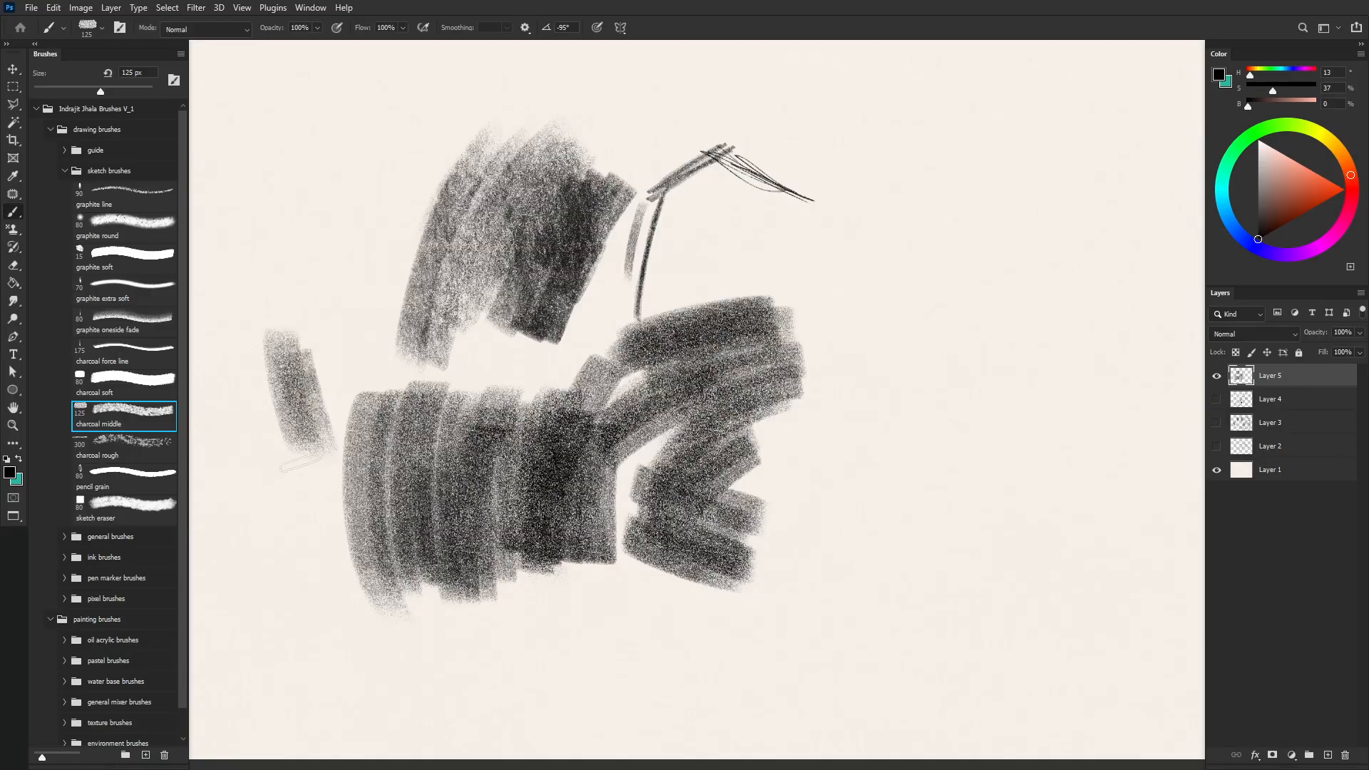
Step: Undo the last charcoal middle stroke and paint a jagged band along the canvas's lower part with the charcoal rough brush at 300 px
click(101, 449)
key(ctrl+z)
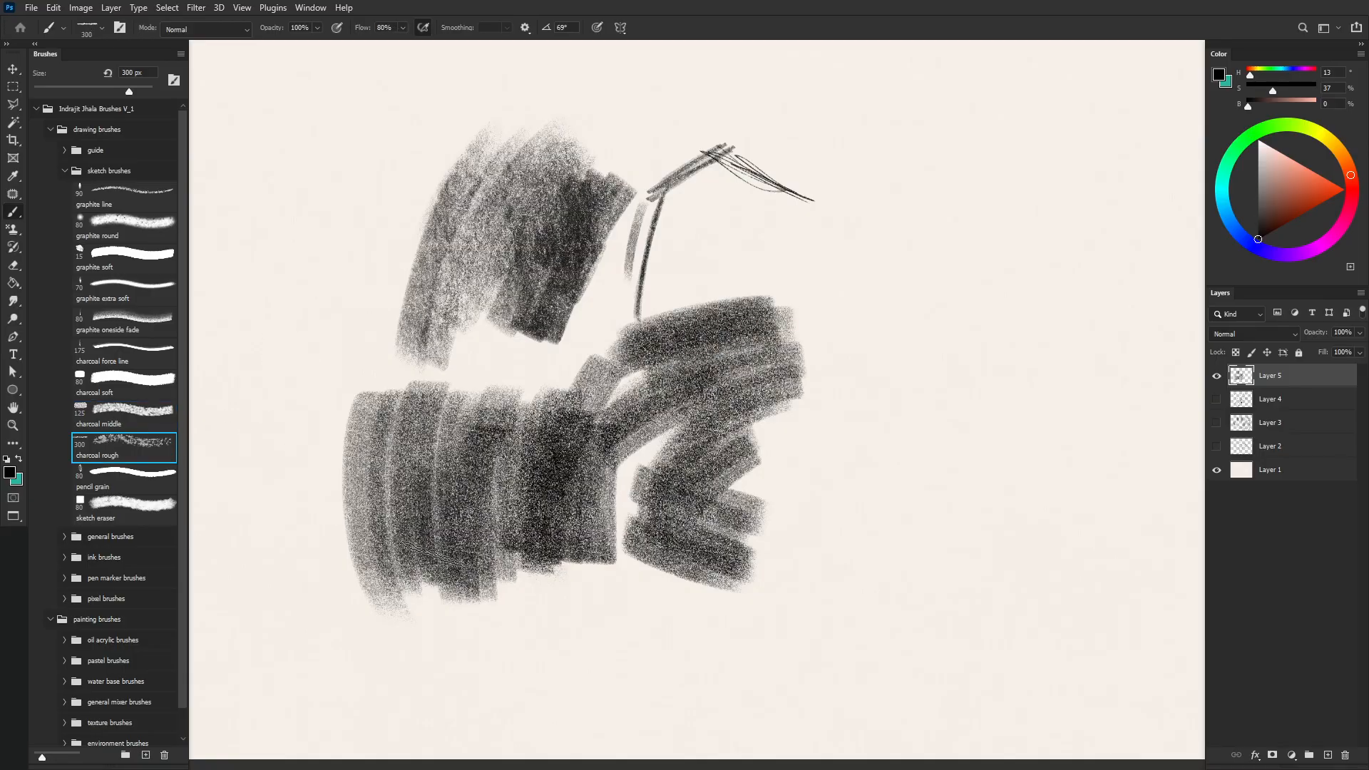
mouse_move(618, 630)
mouse_down()
mouse_move(638, 633)
mouse_move(686, 706)
mouse_move(735, 642)
mouse_move(835, 707)
mouse_move(864, 574)
mouse_move(890, 594)
mouse_move(884, 611)
mouse_up()
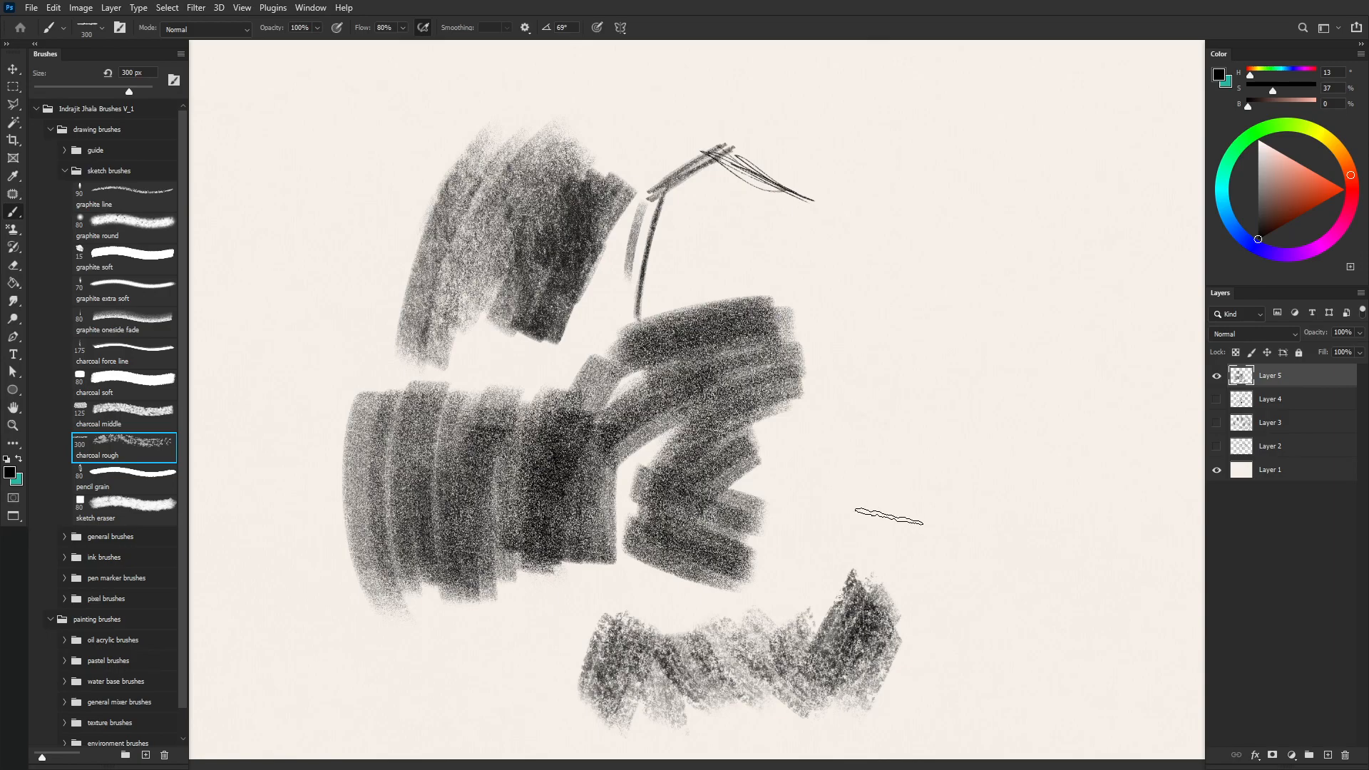
Step: Reduce the charcoal rough brush to 250 px and draw narrow hatch strokes and a zigzag above the jagged band
key(bracketleft)
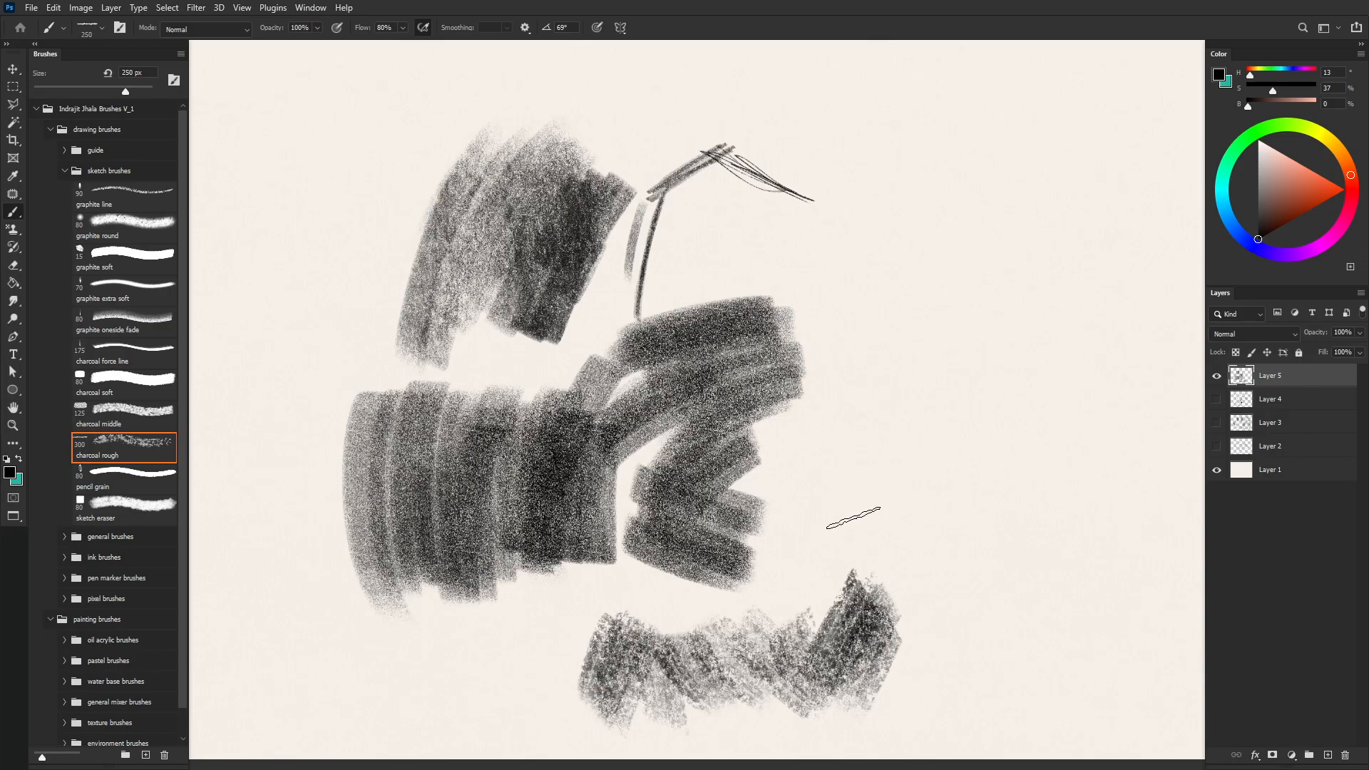
mouse_move(838, 525)
mouse_down()
mouse_move(827, 476)
mouse_move(870, 456)
mouse_move(910, 464)
mouse_move(971, 532)
mouse_up()
drag(956, 589, 988, 590)
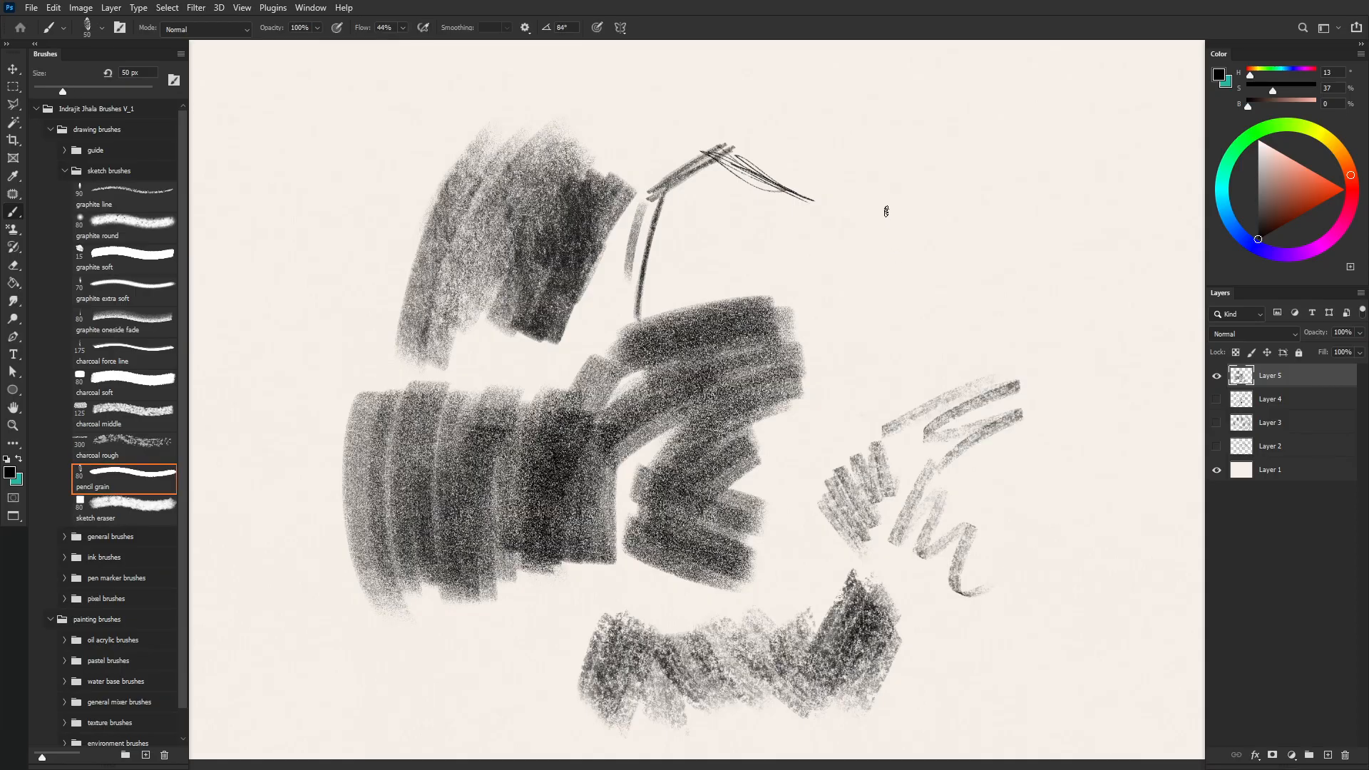
Step: Sketch an angular outline, a circle and a flat cylinder in the upper-right area with the pencil grain brush at about 40 to 50 px
drag(855, 190, 961, 122)
drag(1010, 250, 1064, 190)
mouse_move(1049, 290)
mouse_down()
mouse_move(1141, 289)
mouse_move(977, 294)
mouse_up()
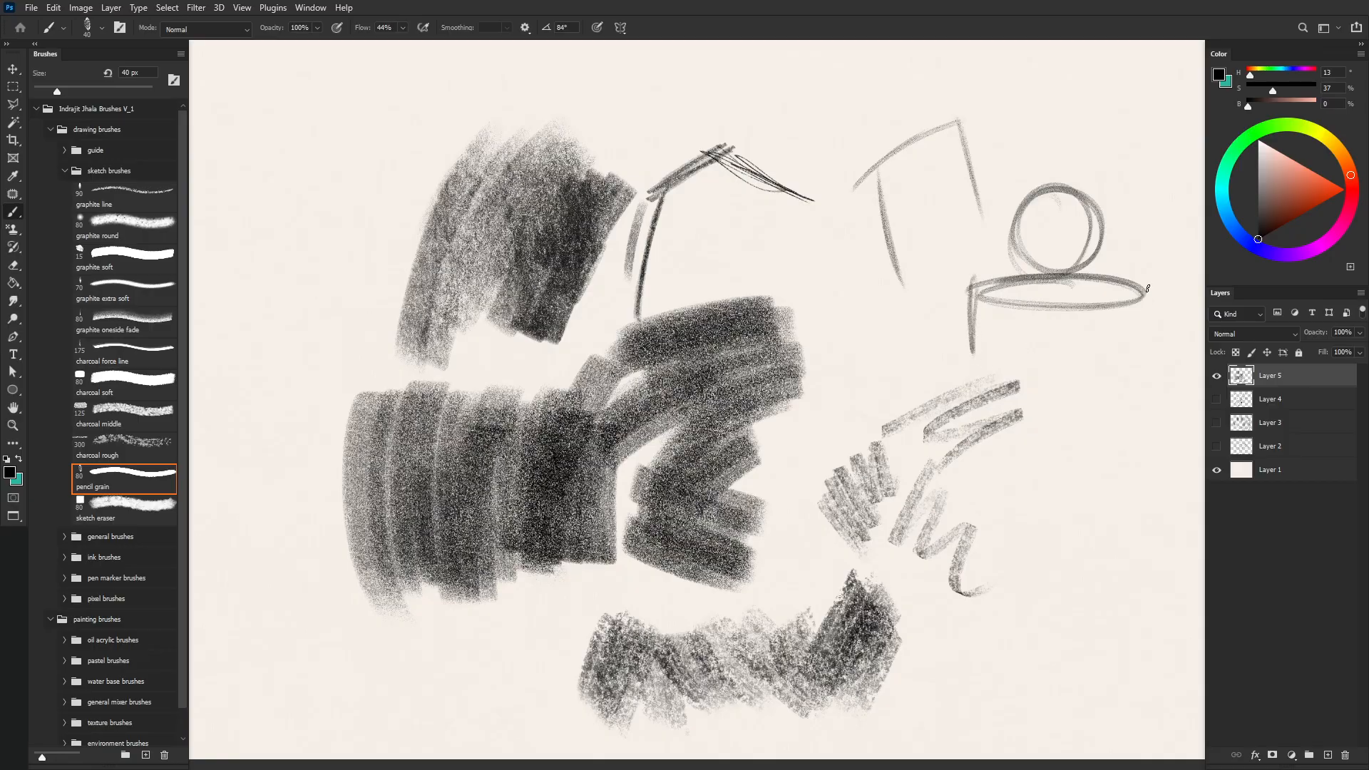
mouse_move(1099, 355)
mouse_down()
mouse_move(963, 337)
mouse_move(1138, 348)
mouse_move(1012, 328)
mouse_up()
Step: Enlarge the pencil grain brush to 200 px and shade the angular shape, the circle and the area around the cylinder
key(bracketright)
key(bracketright)
key(bracketright)
key(bracketright)
key(bracketright)
key(bracketright)
key(bracketright)
key(bracketright)
key(bracketright)
key(bracketright)
key(bracketright)
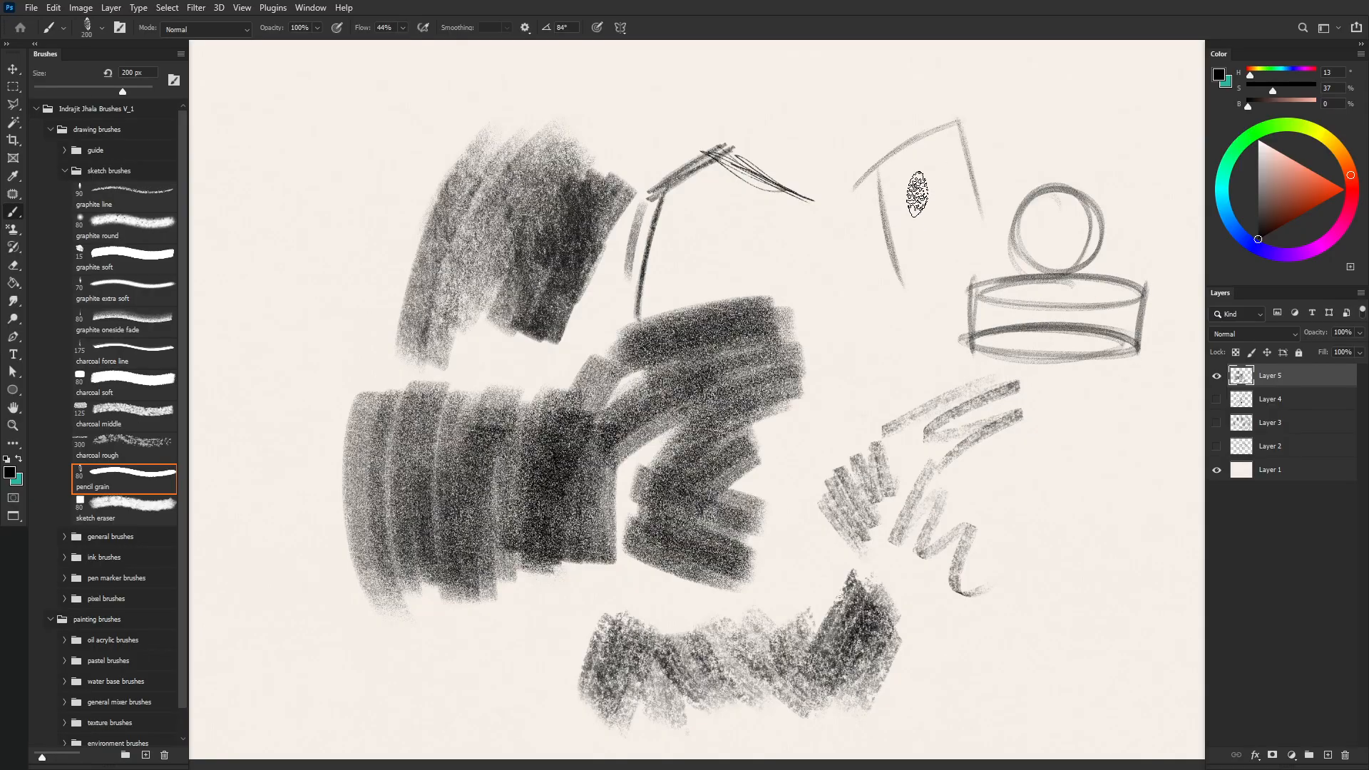
mouse_move(907, 241)
mouse_down()
mouse_move(908, 217)
mouse_move(918, 242)
mouse_move(920, 171)
mouse_move(924, 285)
mouse_up()
mouse_move(1061, 203)
mouse_down()
mouse_move(1075, 210)
mouse_move(1070, 235)
mouse_move(1014, 257)
mouse_move(1135, 329)
mouse_move(1118, 333)
mouse_move(1162, 398)
mouse_move(1039, 397)
mouse_move(1161, 428)
mouse_move(1041, 427)
mouse_up()
Step: Reduce the pencil grain brush to 125 px and paint a dark shadow along the cylinder's base
key(bracketleft)
key(bracketleft)
key(bracketleft)
key(bracketleft)
key(bracketleft)
key(bracketleft)
mouse_move(973, 360)
mouse_down()
mouse_move(923, 367)
mouse_move(1104, 358)
mouse_up()
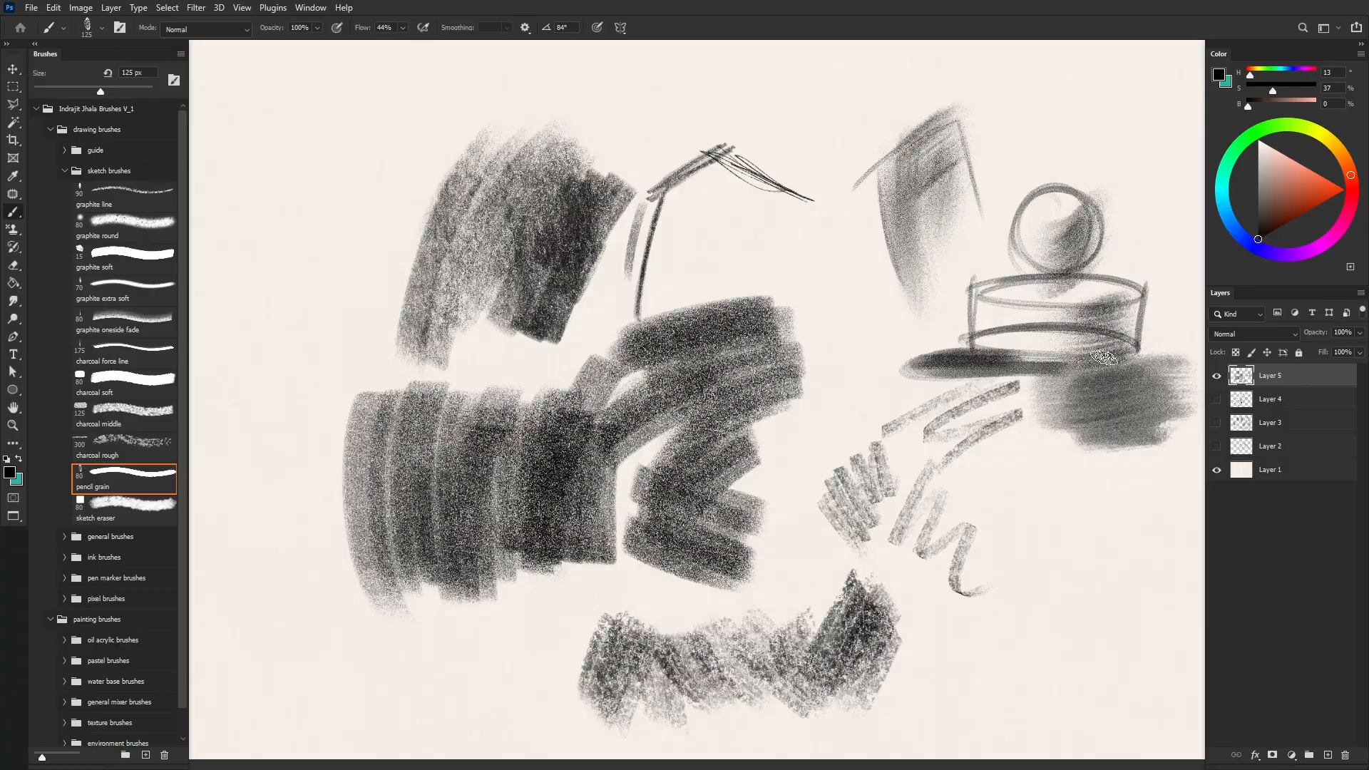
Step: Select the sketch eraser at 80 px and erase broad slanted strips through the charcoal soft patch
click(117, 517)
drag(430, 255, 457, 346)
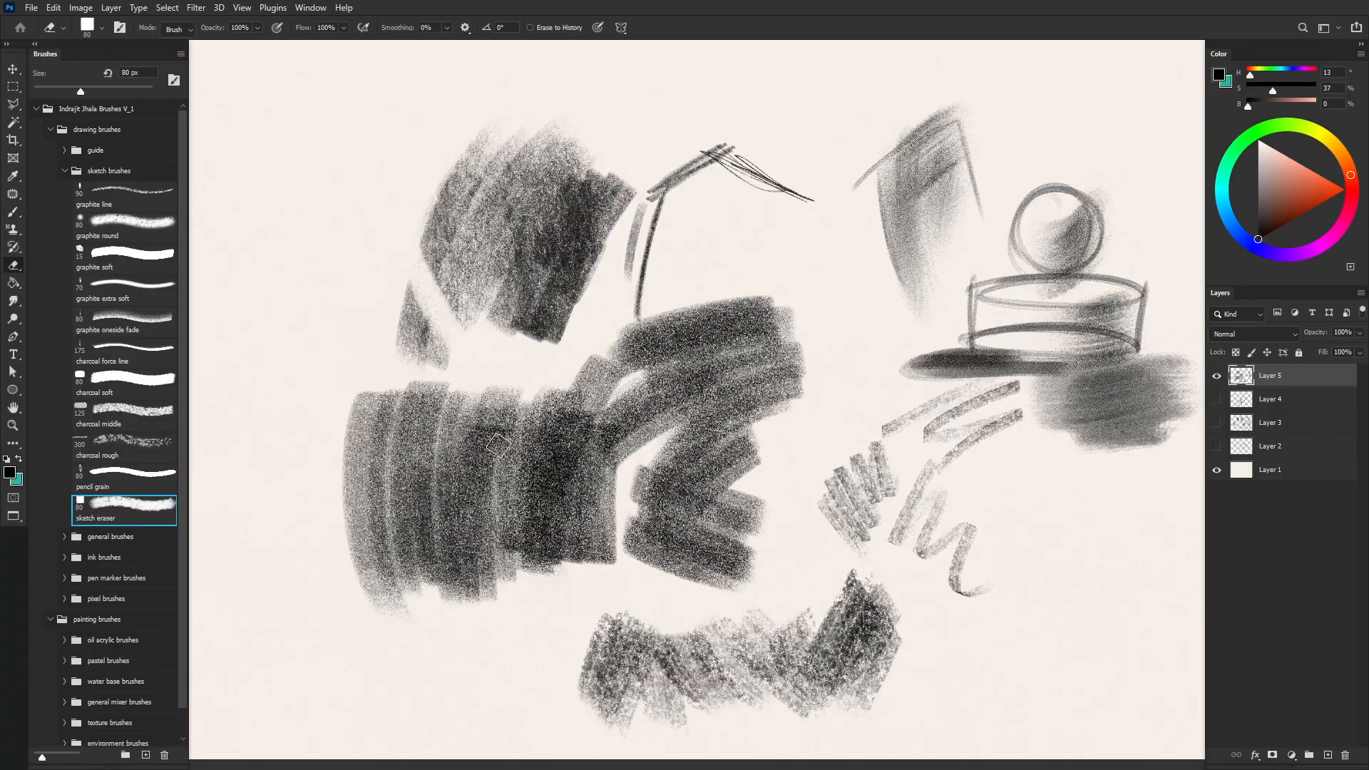
mouse_move(419, 291)
mouse_down()
mouse_move(419, 245)
mouse_move(417, 299)
mouse_move(505, 208)
mouse_move(485, 164)
mouse_move(549, 129)
mouse_move(592, 185)
mouse_move(479, 269)
mouse_move(575, 206)
mouse_up()
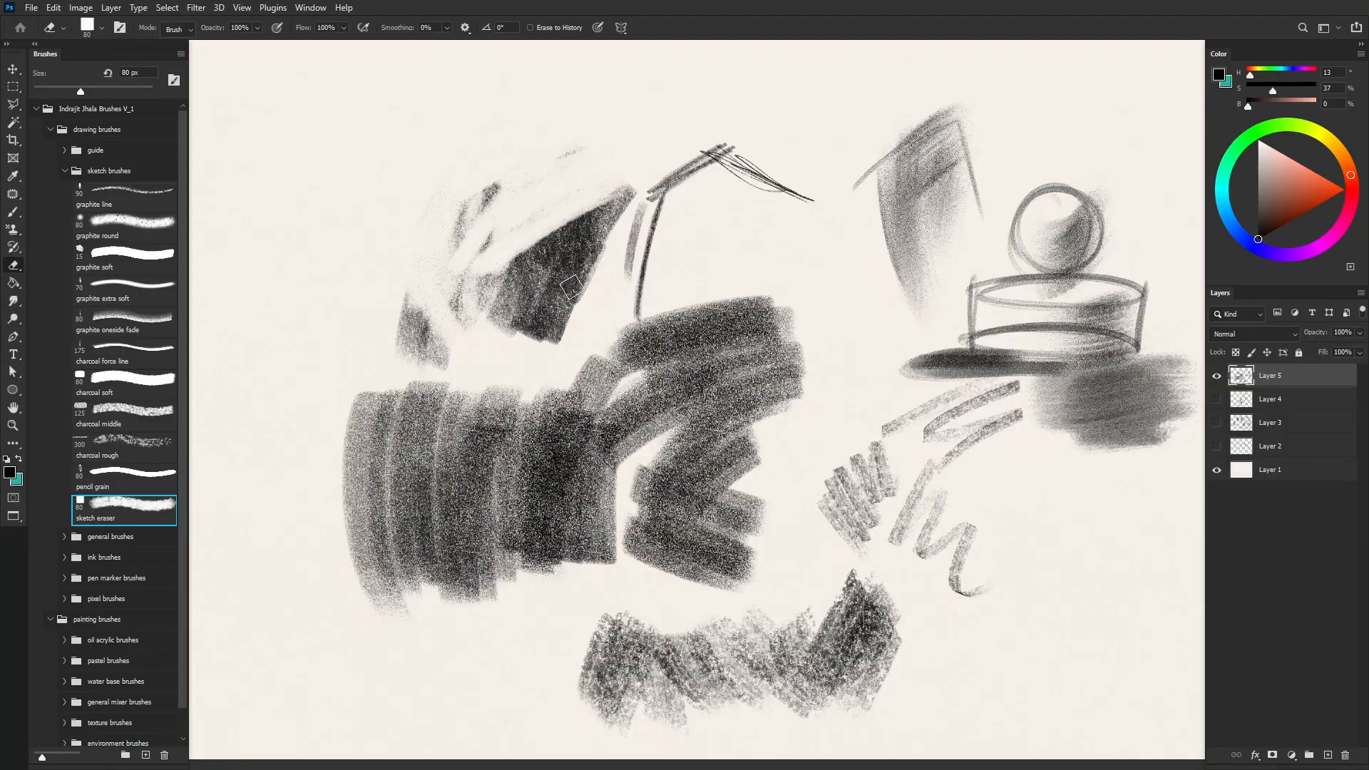
Step: Erase most of the remaining charcoal soft patch with the sketch eraser and return to the charcoal soft brush
key(ctrl+plus)
key(ctrl+plus)
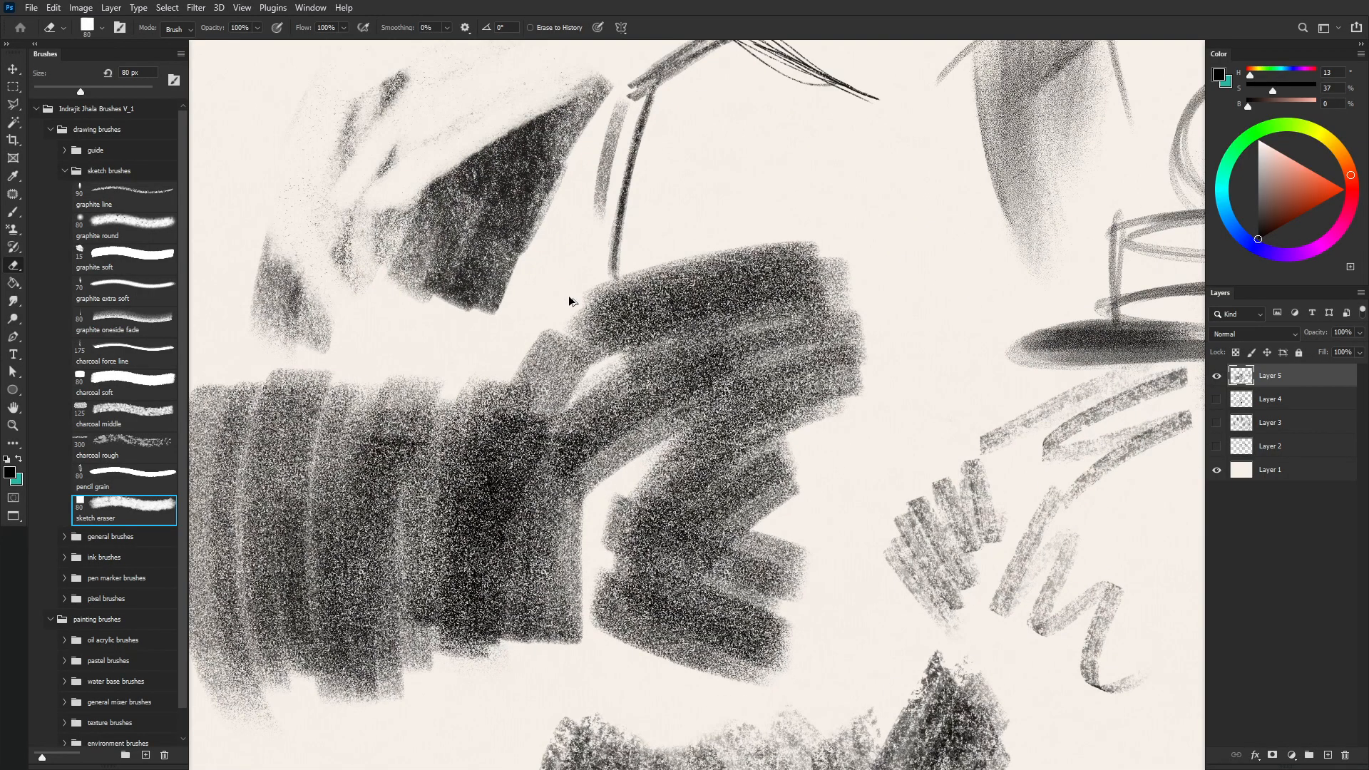
drag(573, 308, 658, 441)
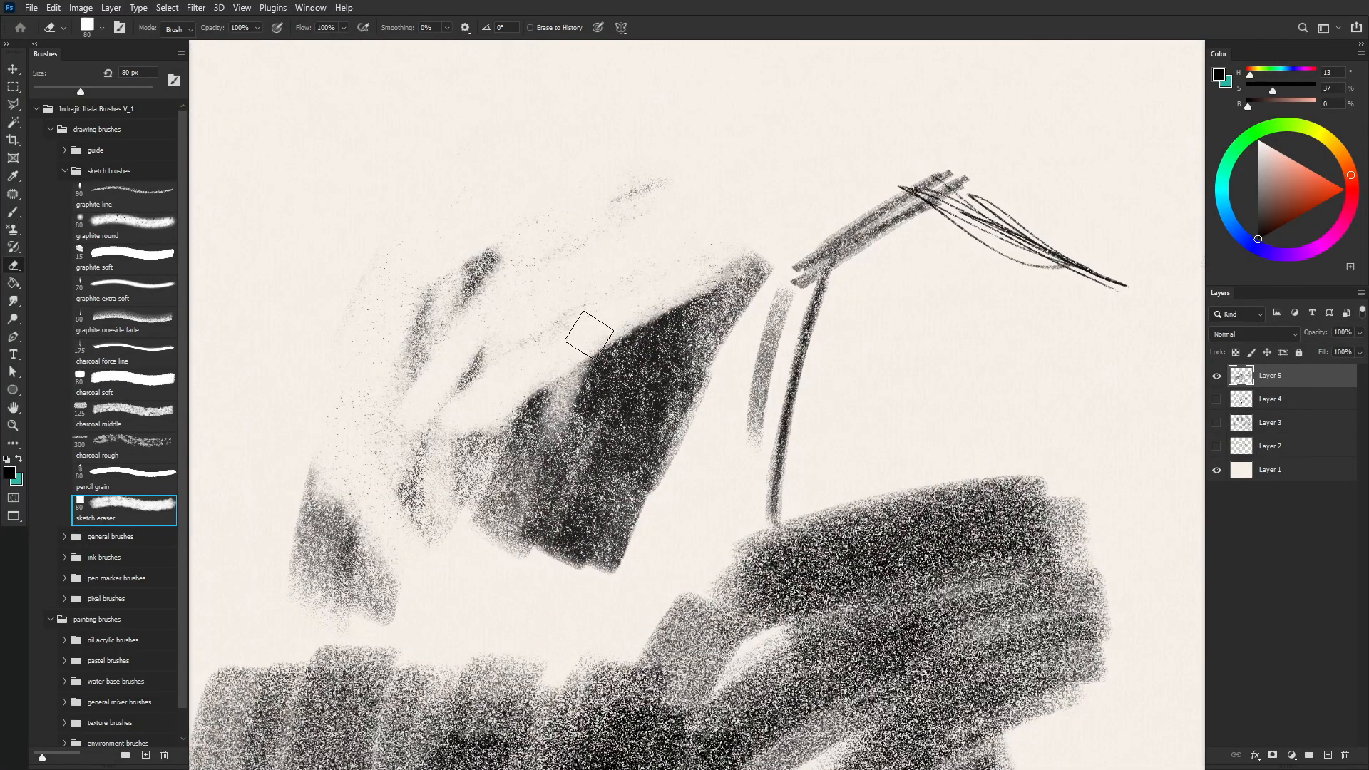
mouse_move(589, 333)
mouse_down()
mouse_move(521, 513)
mouse_move(562, 360)
mouse_move(510, 445)
mouse_move(519, 413)
mouse_move(489, 345)
mouse_move(495, 263)
mouse_move(444, 356)
mouse_move(675, 162)
mouse_move(458, 437)
mouse_move(538, 492)
mouse_move(591, 397)
mouse_move(621, 480)
mouse_move(559, 577)
mouse_move(599, 584)
mouse_move(544, 486)
mouse_move(379, 612)
mouse_move(362, 646)
mouse_up()
key(b)
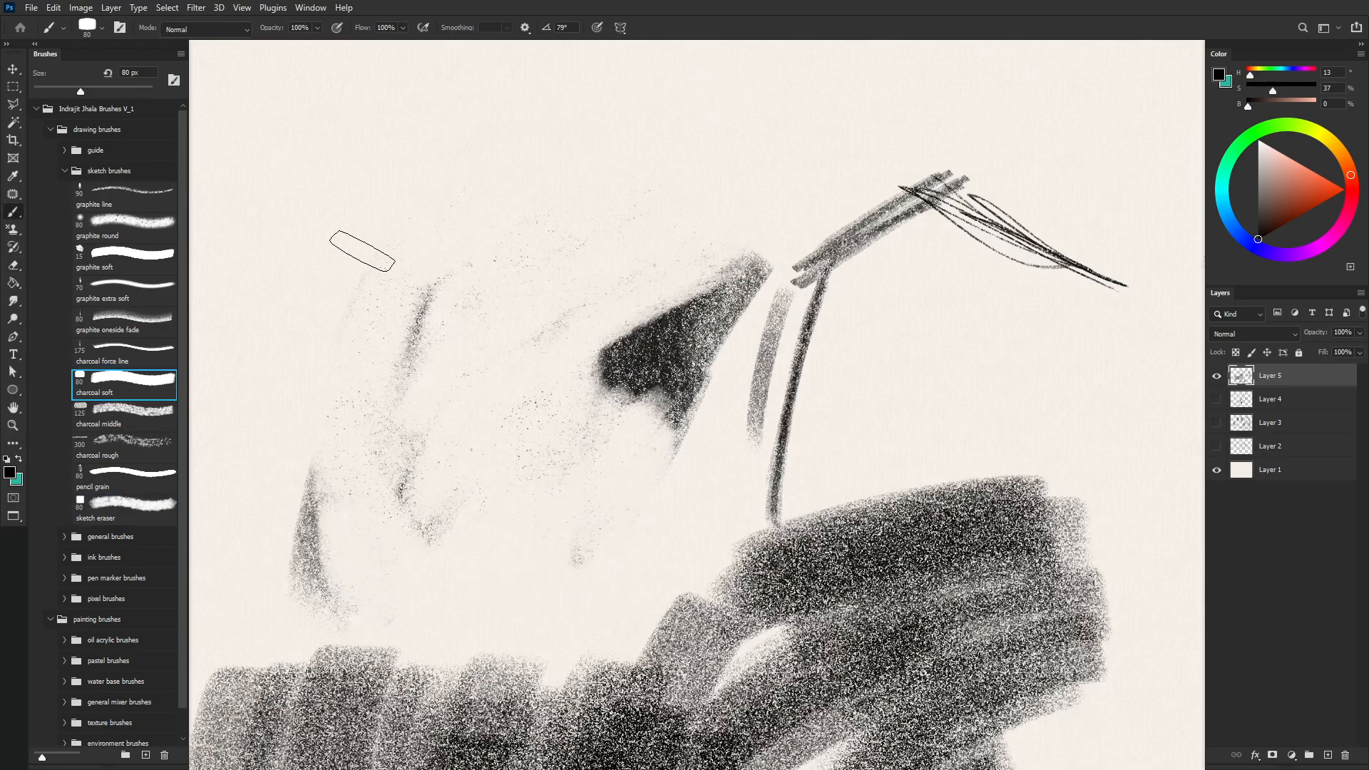
Step: Paint broad overlapping strokes with the charcoal soft brush at 80 px across the erased upper area and around the diagonal lines
mouse_move(453, 118)
mouse_down()
mouse_move(407, 137)
mouse_move(407, 315)
mouse_move(349, 277)
mouse_move(418, 344)
mouse_move(531, 342)
mouse_up()
drag(485, 256, 611, 144)
mouse_move(540, 281)
mouse_down()
mouse_move(678, 152)
mouse_move(684, 208)
mouse_move(759, 159)
mouse_move(761, 102)
mouse_up()
mouse_move(1018, 130)
mouse_down()
mouse_move(870, 150)
mouse_move(1070, 152)
mouse_move(984, 263)
mouse_move(934, 398)
mouse_up()
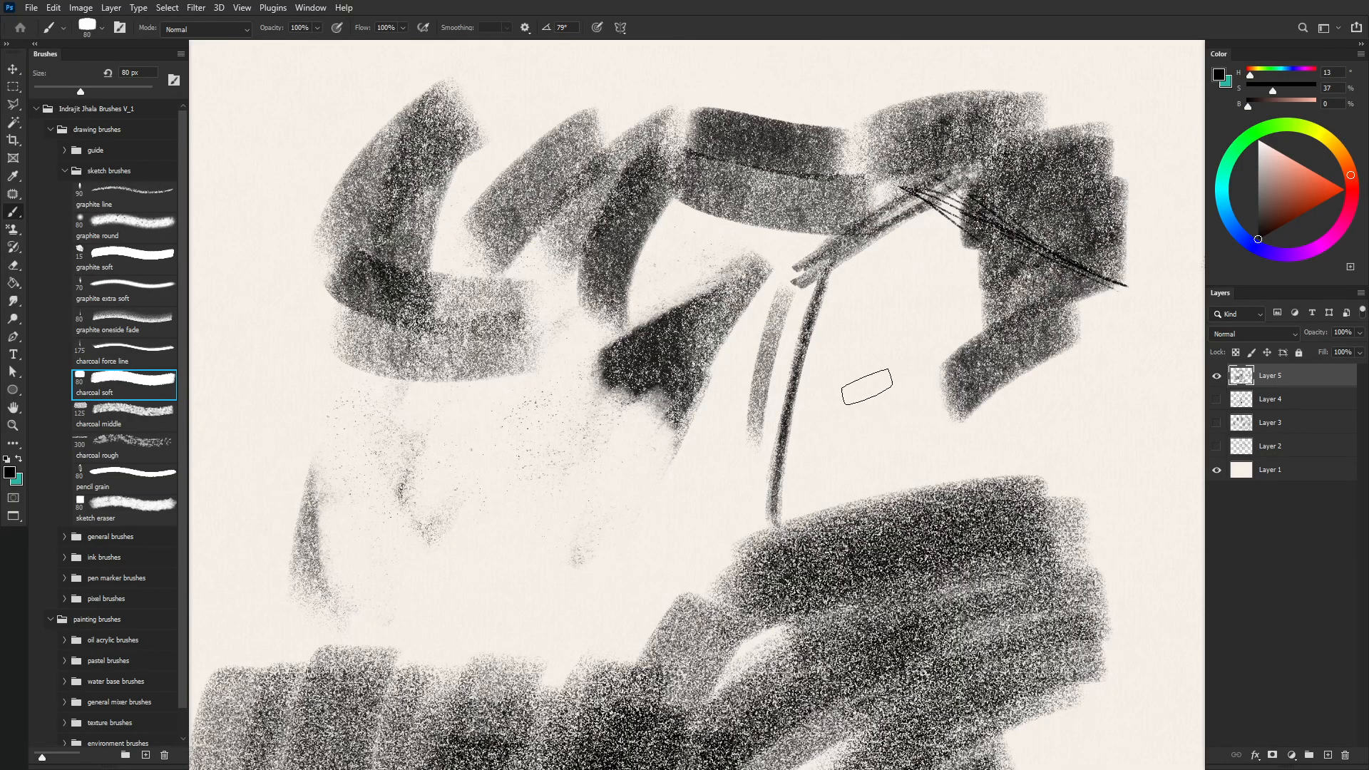
drag(856, 361, 924, 428)
mouse_move(879, 478)
mouse_down()
mouse_move(827, 479)
mouse_move(874, 485)
mouse_up()
drag(1035, 337, 959, 375)
drag(1112, 368, 1009, 396)
mouse_move(1116, 410)
mouse_down()
mouse_move(997, 425)
mouse_move(1103, 489)
mouse_move(1034, 520)
mouse_up()
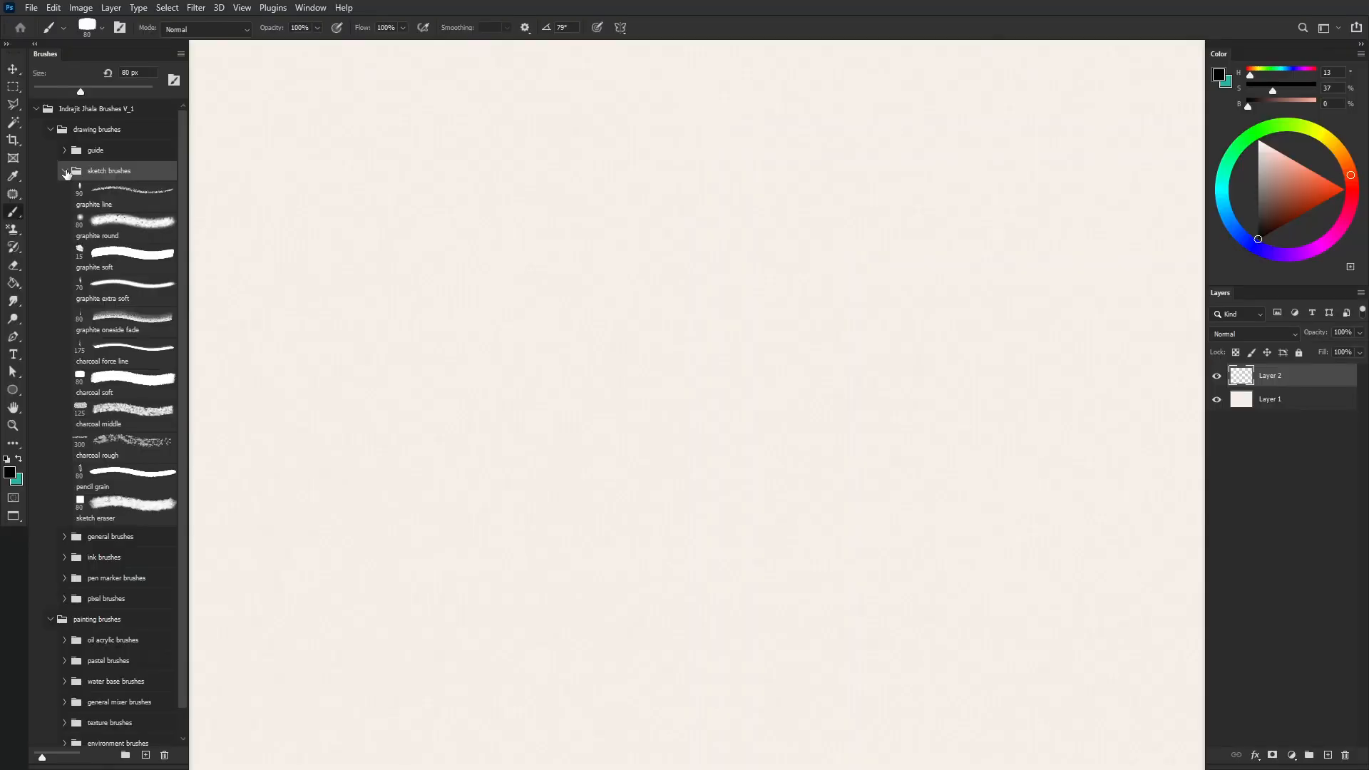
Step: Open the general brushes group and paint one zigzag with the soft brush and another with the soft extra brush
click(64, 171)
click(65, 191)
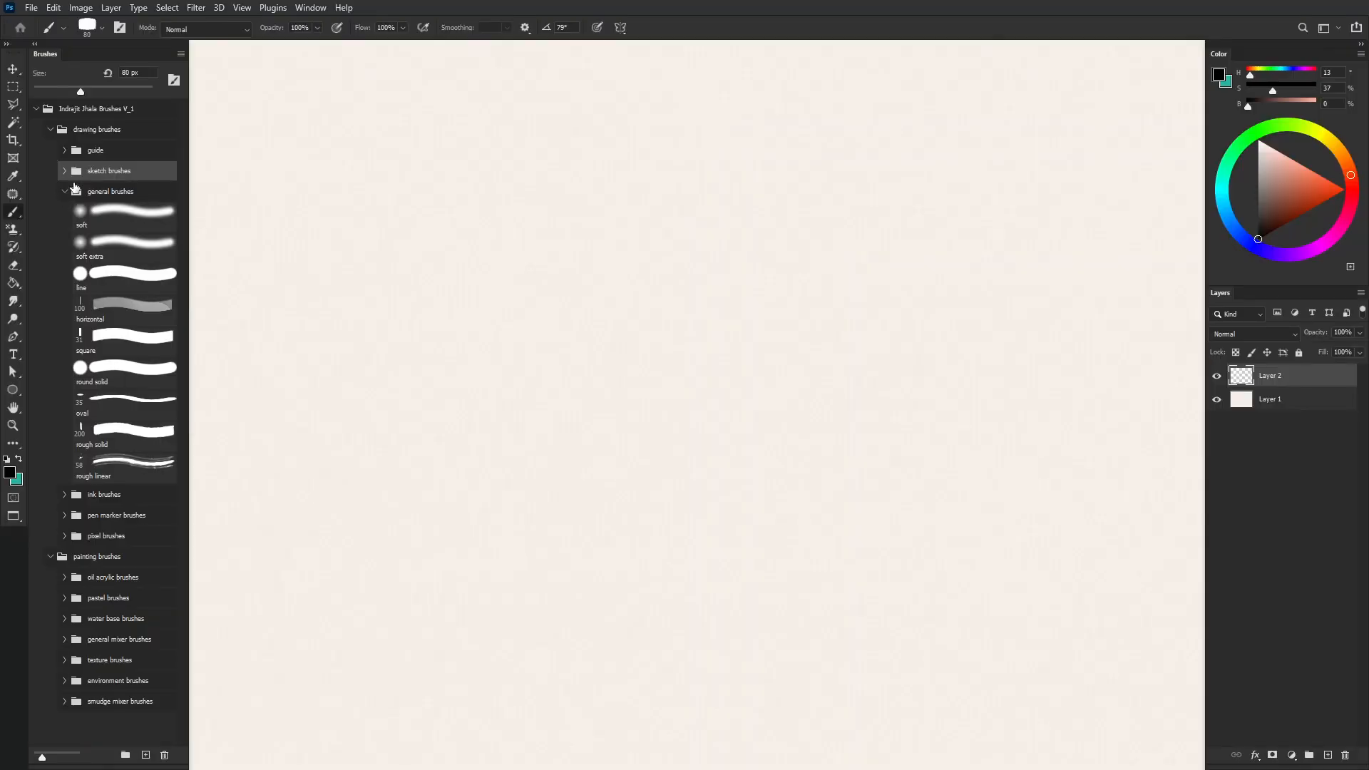
click(135, 227)
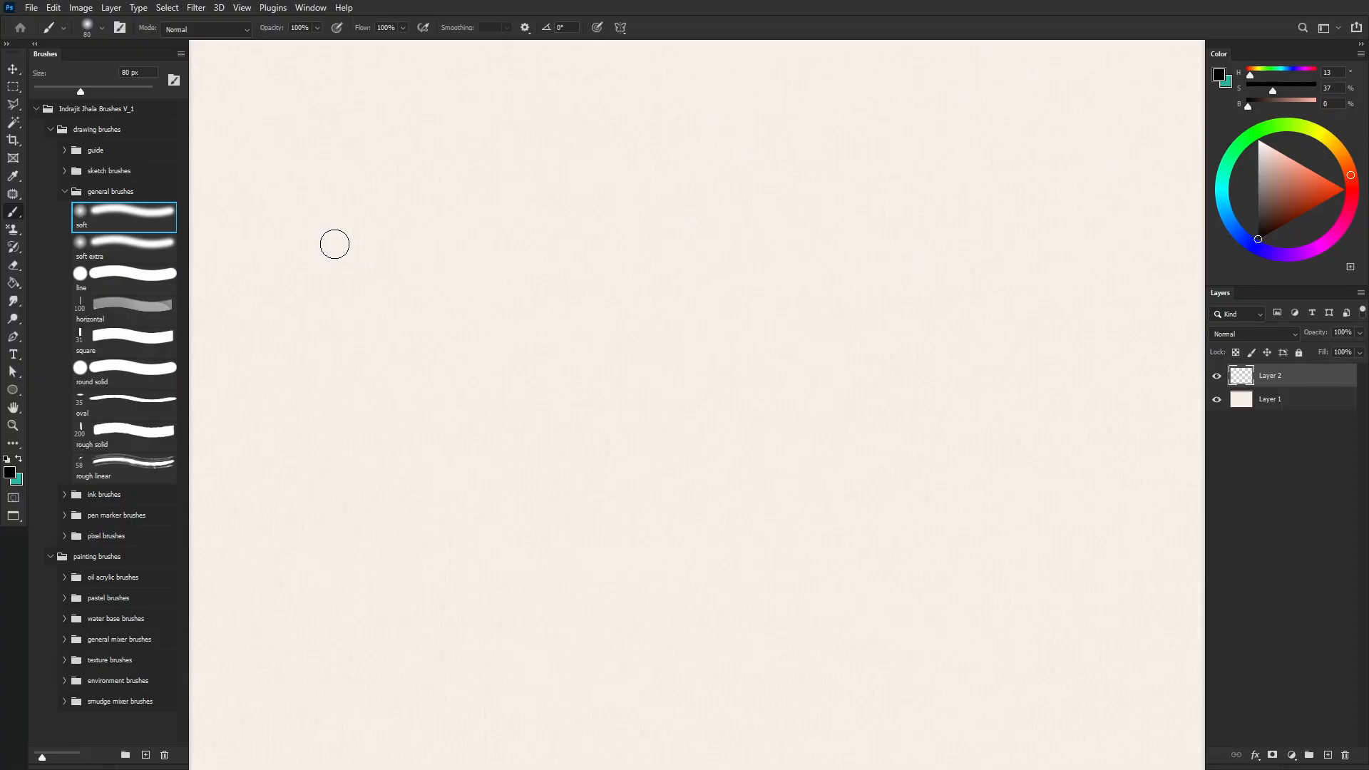
mouse_move(368, 175)
mouse_down()
mouse_move(357, 195)
mouse_move(413, 199)
mouse_move(523, 242)
mouse_move(612, 196)
mouse_up()
click(139, 266)
mouse_move(696, 157)
mouse_down()
mouse_move(705, 232)
mouse_move(801, 192)
mouse_move(900, 215)
mouse_move(1023, 205)
mouse_up()
Step: Paint a wavy stroke with the line brush and solid blocks beside it with the horizontal brush at 100 px
click(112, 292)
mouse_move(381, 328)
mouse_down()
mouse_move(414, 342)
mouse_move(467, 402)
mouse_move(593, 379)
mouse_up()
click(102, 302)
mouse_move(645, 326)
mouse_down()
mouse_move(643, 441)
mouse_move(687, 330)
mouse_move(753, 353)
mouse_move(854, 355)
mouse_move(892, 406)
mouse_up()
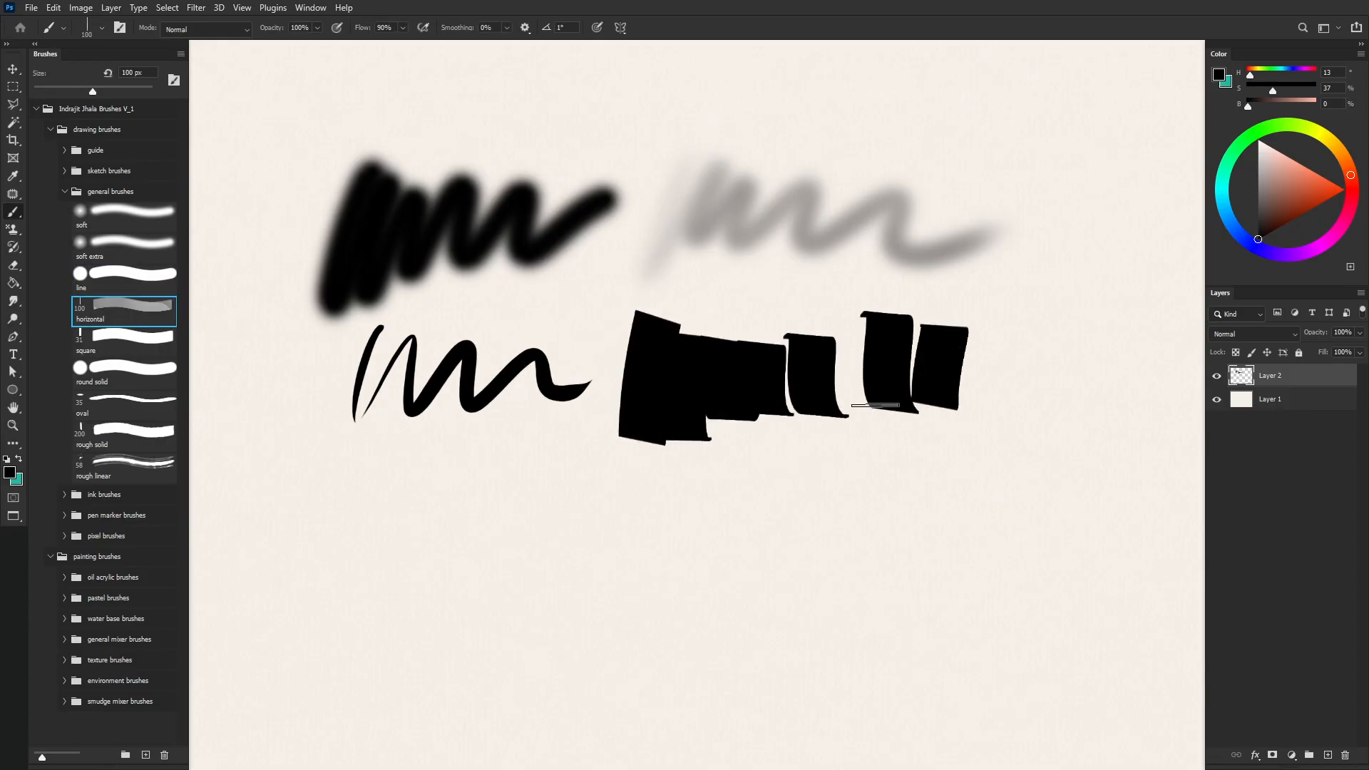
Step: Paint a zigzag and several short bars below the wavy line with the square brush at 31 px
click(107, 351)
mouse_move(316, 460)
mouse_down()
mouse_move(361, 468)
mouse_move(383, 532)
mouse_move(413, 554)
mouse_move(446, 503)
mouse_up()
drag(451, 569, 498, 567)
drag(468, 598, 503, 589)
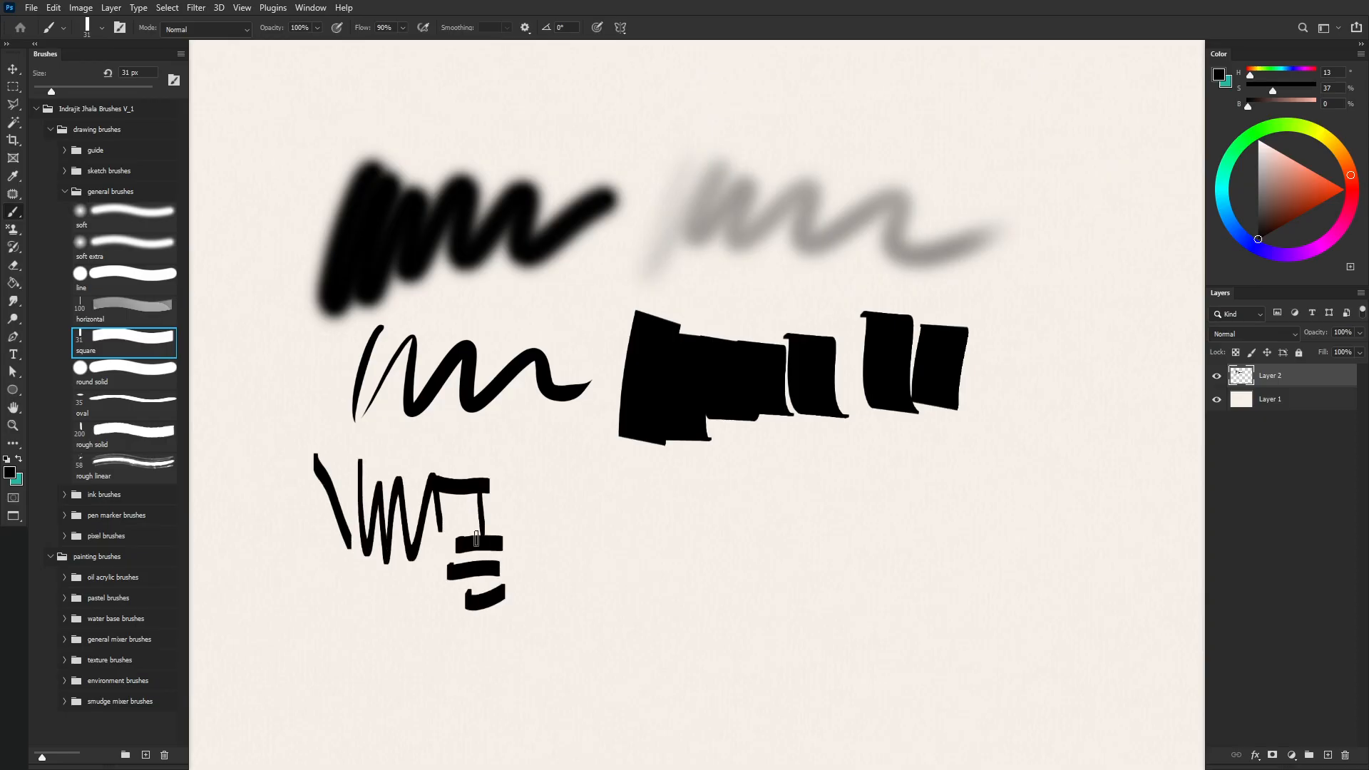
Step: Paint a row of vertical strokes and a descending series of short slanted strokes with the round solid brush
click(107, 381)
drag(569, 459, 559, 594)
drag(579, 476, 589, 573)
drag(603, 493, 614, 581)
drag(627, 505, 642, 585)
drag(696, 491, 663, 538)
drag(728, 484, 670, 559)
drag(731, 509, 684, 573)
mouse_move(746, 528)
mouse_down()
mouse_move(695, 591)
mouse_move(706, 611)
mouse_up()
mouse_move(763, 588)
mouse_down()
mouse_move(718, 627)
mouse_move(730, 686)
mouse_up()
drag(777, 682, 742, 708)
Step: Draw looping lines with the oval brush at 35 px and fill a large black patch with the rough solid brush at 200 px
click(116, 408)
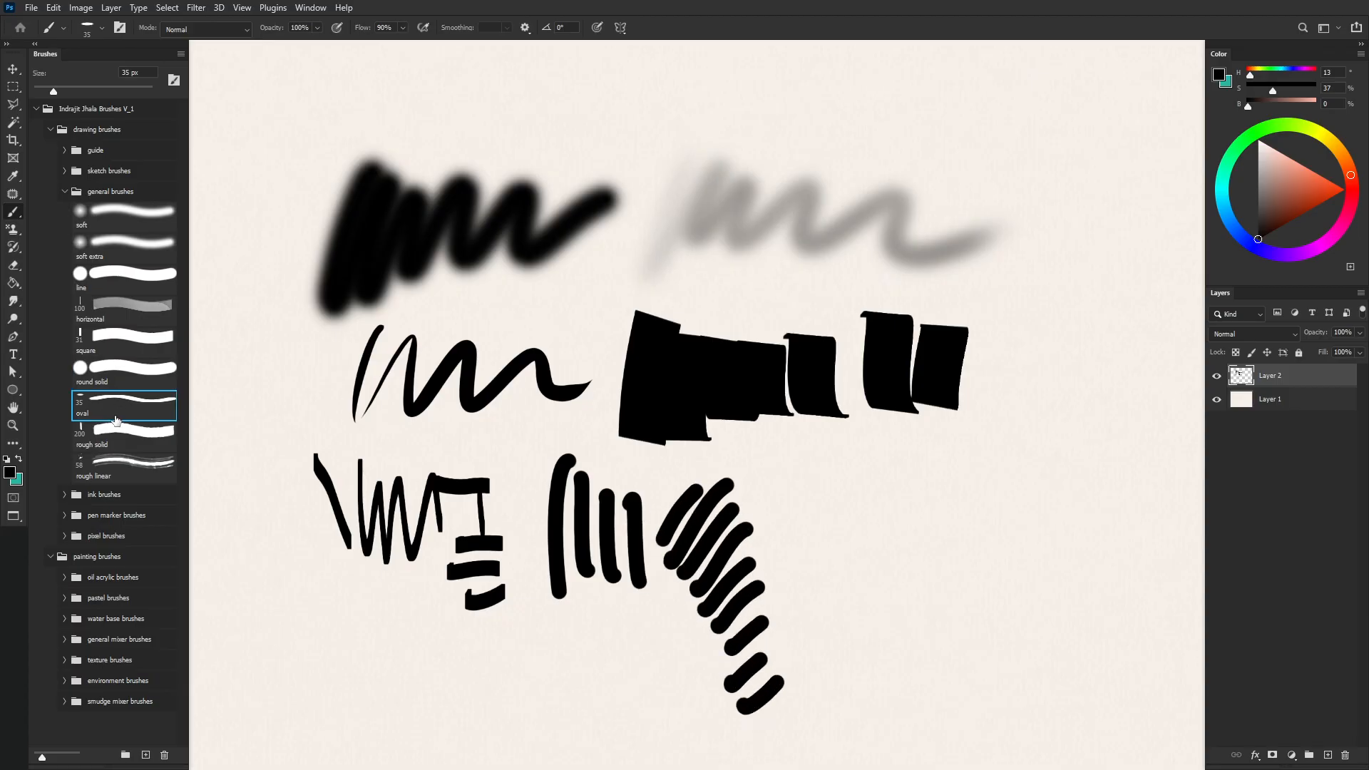
mouse_move(823, 469)
mouse_down()
mouse_move(859, 532)
mouse_move(940, 574)
mouse_up()
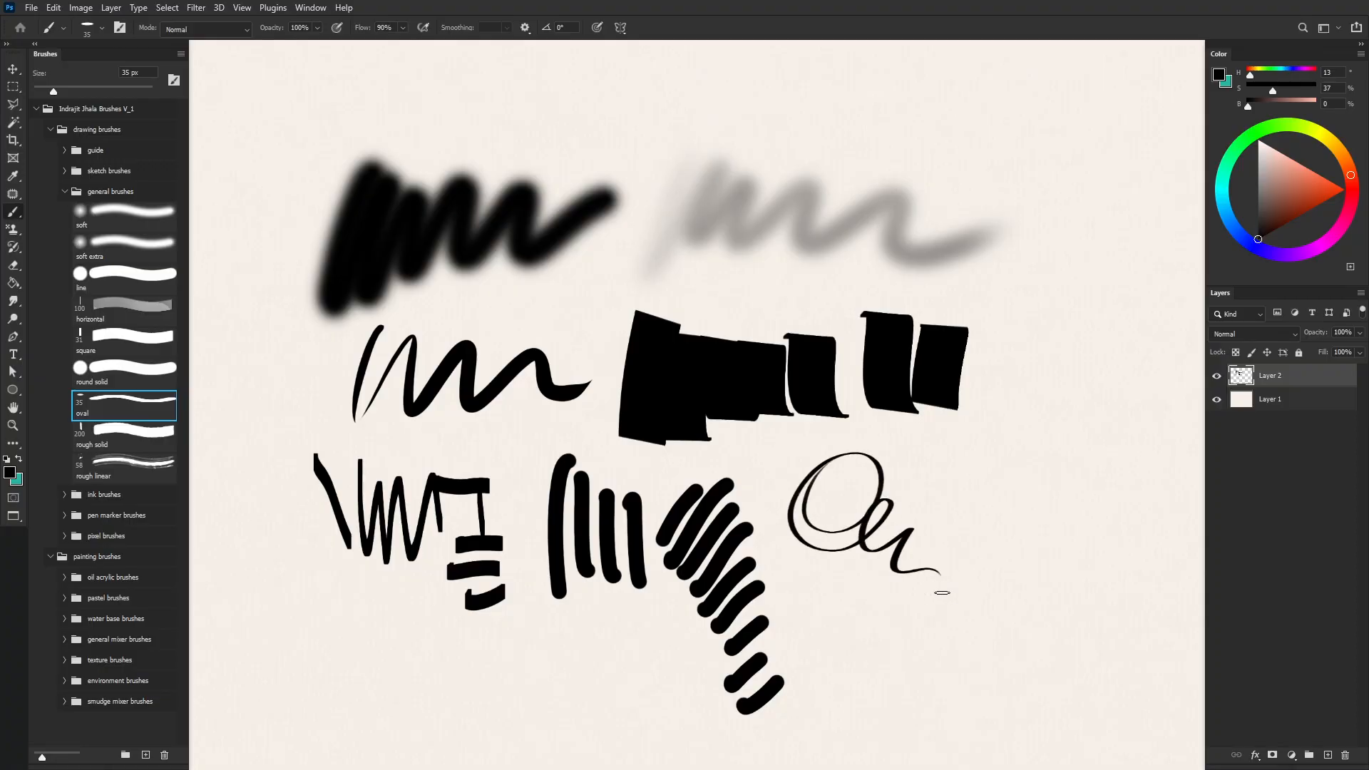
click(111, 434)
mouse_move(1012, 417)
mouse_down()
mouse_move(1042, 439)
mouse_move(1039, 477)
mouse_move(1070, 435)
mouse_move(1113, 414)
mouse_move(1112, 528)
mouse_move(1029, 578)
mouse_move(1009, 627)
mouse_move(1063, 563)
mouse_move(1141, 585)
mouse_move(1064, 553)
mouse_up()
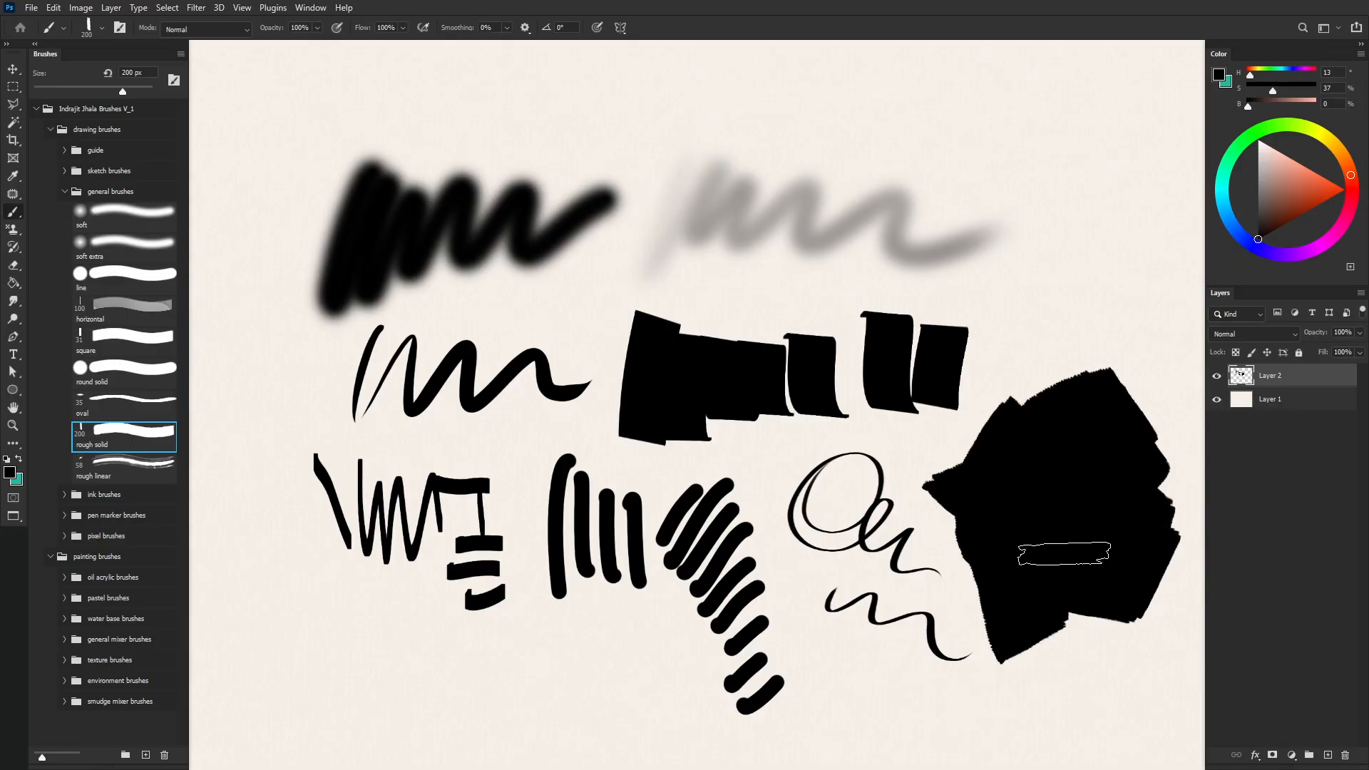
Step: Select the rough linear brush and paint test strokes below the square brush marks
click(119, 474)
mouse_move(285, 500)
mouse_down()
mouse_move(253, 663)
mouse_move(275, 706)
mouse_up()
mouse_move(278, 575)
mouse_down()
mouse_move(264, 501)
mouse_move(229, 607)
mouse_move(227, 669)
mouse_move(252, 645)
mouse_move(247, 593)
mouse_move(342, 681)
mouse_move(295, 589)
mouse_move(375, 681)
mouse_move(311, 552)
mouse_move(348, 641)
mouse_move(395, 648)
mouse_move(332, 603)
mouse_move(410, 734)
mouse_move(299, 565)
mouse_move(346, 683)
mouse_move(367, 664)
mouse_move(308, 563)
mouse_move(351, 676)
mouse_move(314, 713)
mouse_move(342, 630)
mouse_move(394, 664)
mouse_up()
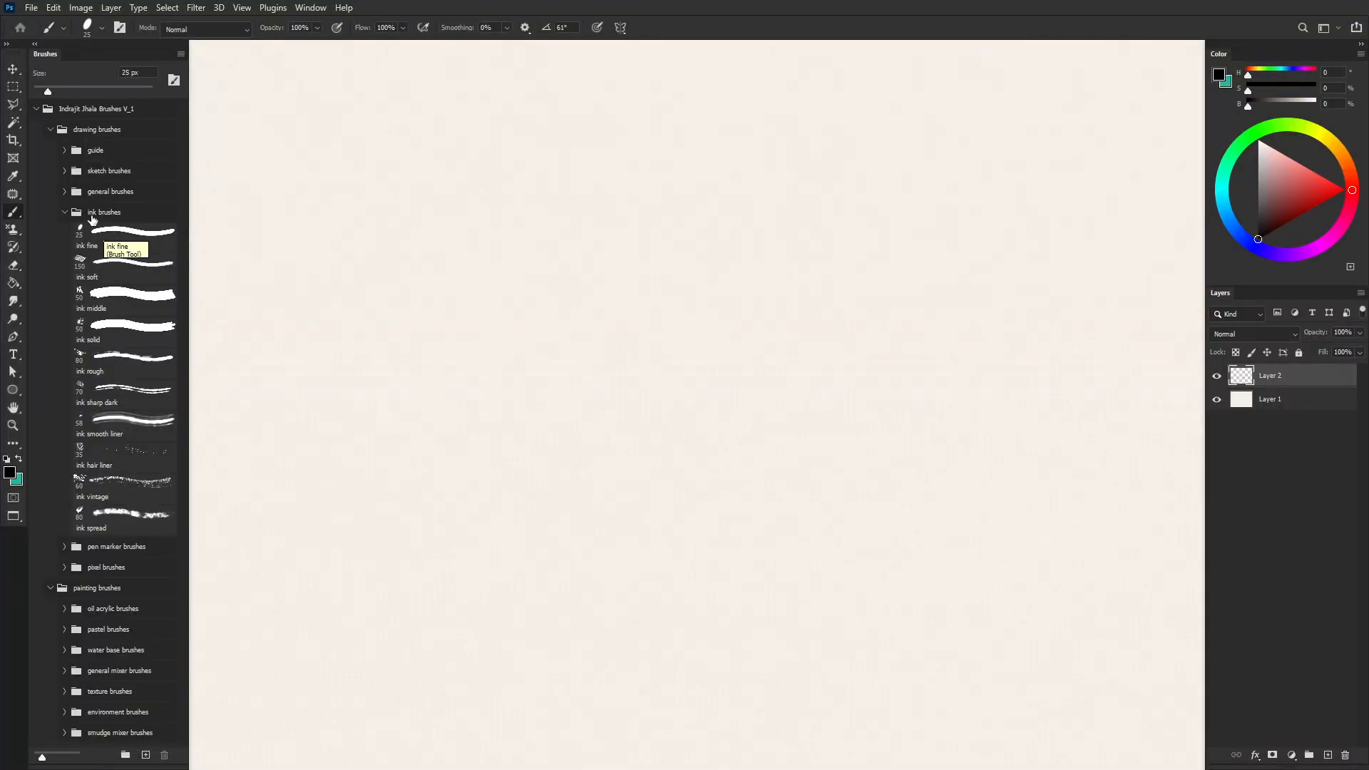
Step: Hatch groups of tapered strokes with the ink fine brush at 60 px and fill a small black block below them
click(108, 242)
click(124, 245)
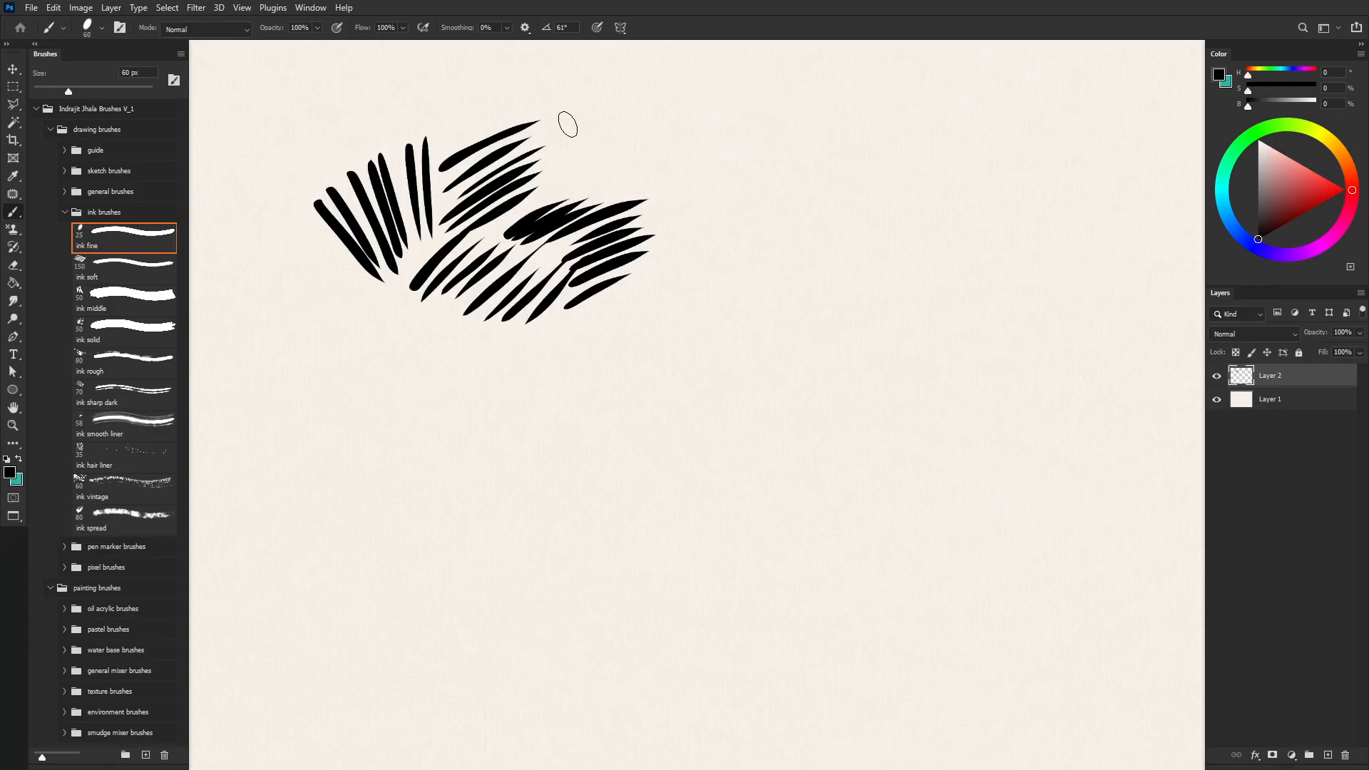
mouse_move(622, 99)
mouse_down()
mouse_move(586, 200)
mouse_move(610, 202)
mouse_up()
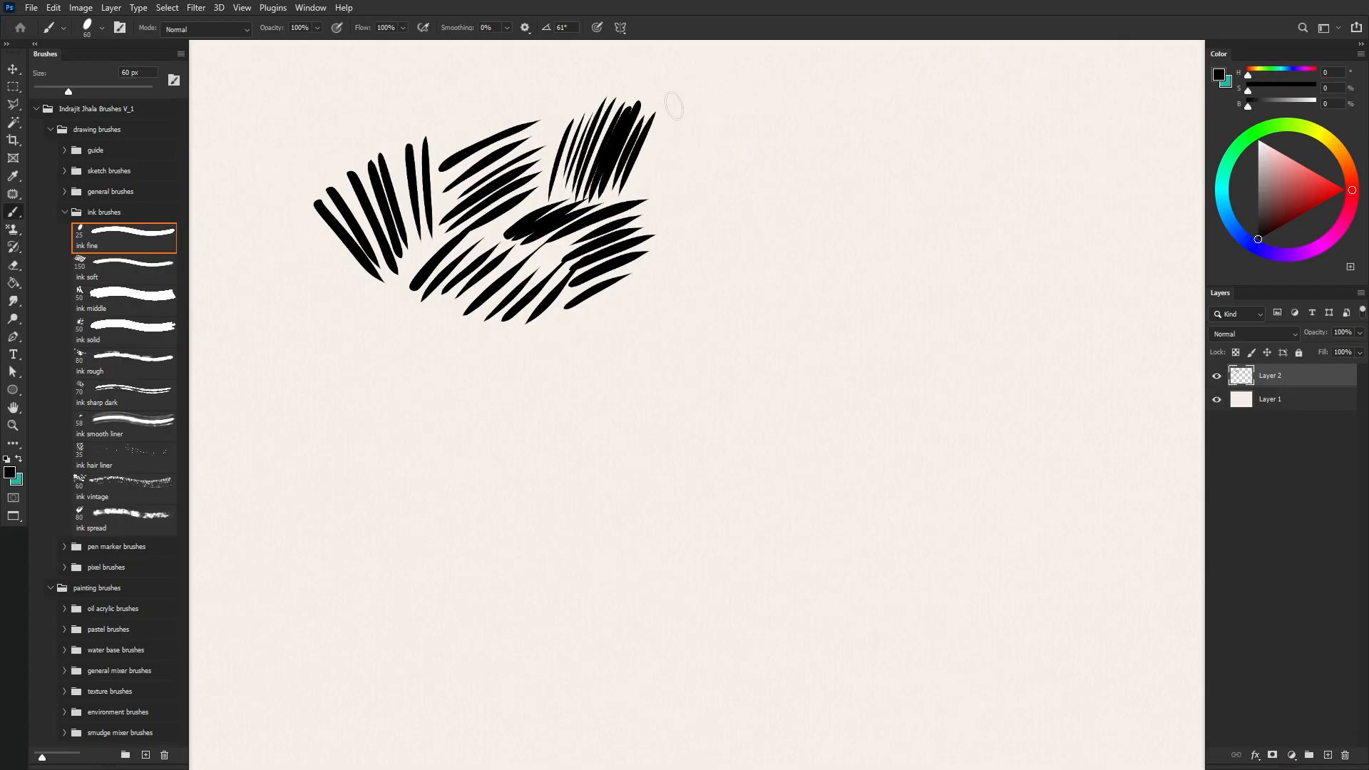
drag(673, 101, 636, 187)
drag(685, 112, 650, 178)
mouse_move(327, 305)
mouse_down()
mouse_move(384, 308)
mouse_move(324, 303)
mouse_move(349, 364)
mouse_move(395, 303)
mouse_move(318, 319)
mouse_move(333, 361)
mouse_move(367, 350)
mouse_up()
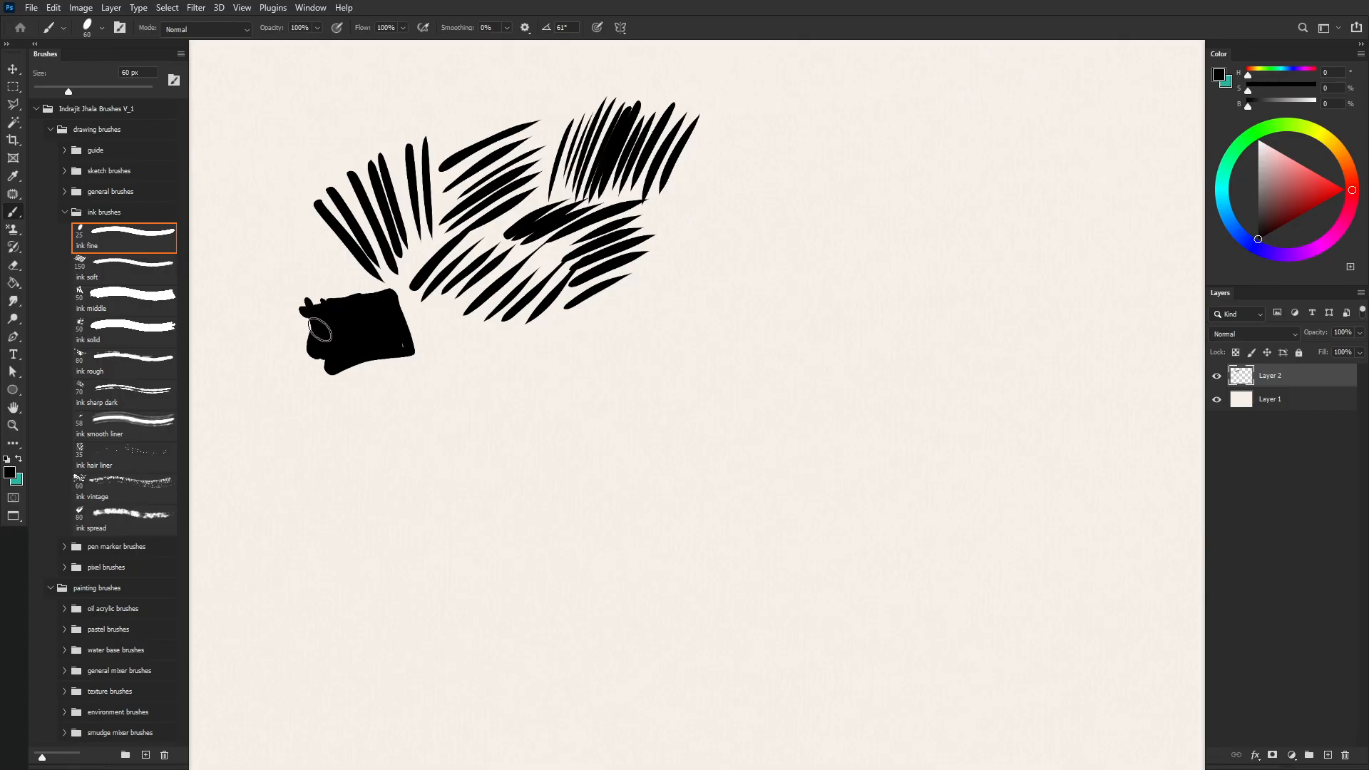
Step: Paint a large black block with a small mark beside it using the ink soft brush at 150 px
click(109, 264)
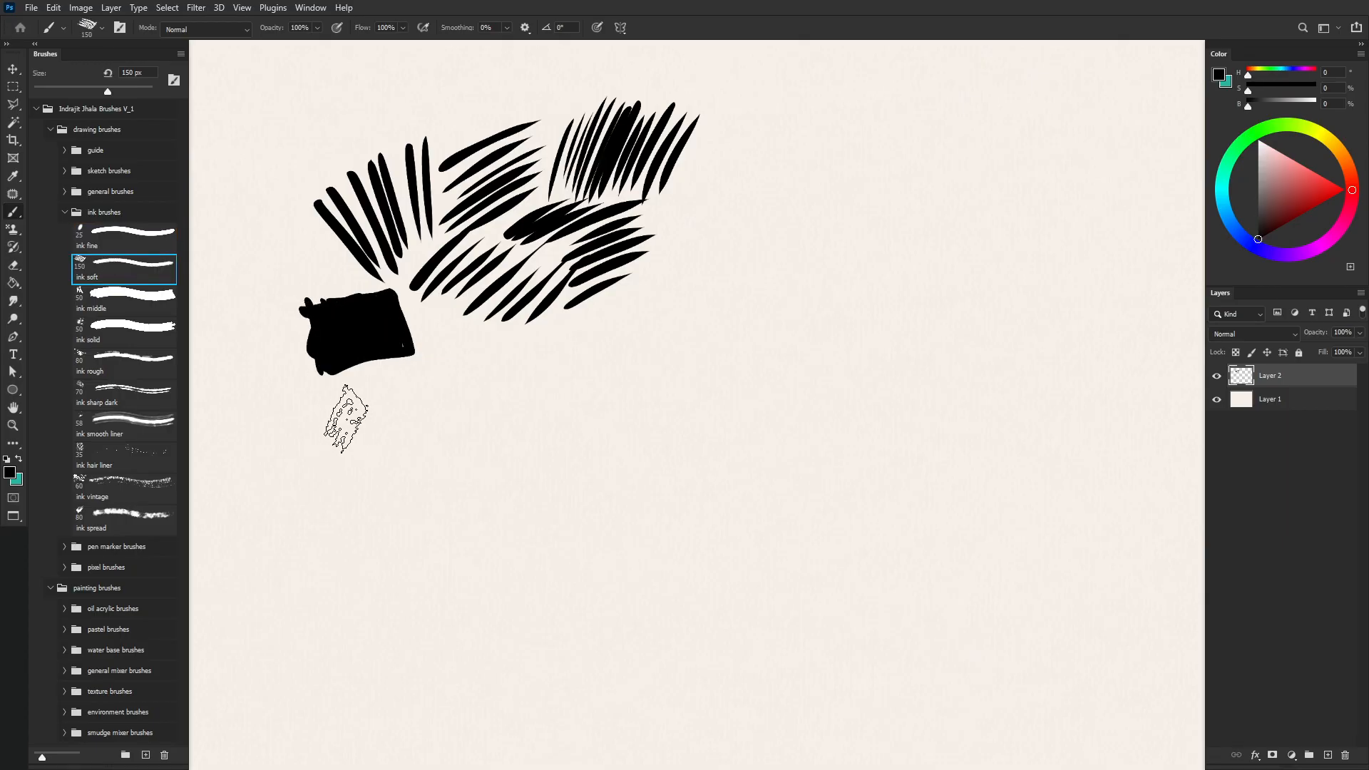
mouse_move(354, 413)
mouse_down()
mouse_move(336, 566)
mouse_move(418, 400)
mouse_move(342, 542)
mouse_move(462, 388)
mouse_move(445, 404)
mouse_move(424, 549)
mouse_move(370, 592)
mouse_move(335, 589)
mouse_move(438, 517)
mouse_move(411, 506)
mouse_move(485, 542)
mouse_move(460, 595)
mouse_move(328, 628)
mouse_move(406, 599)
mouse_move(364, 646)
mouse_move(470, 599)
mouse_up()
drag(442, 669, 456, 650)
Step: Enlarge the ink middle brush to 90 px and paint slanted and crossing hatch strokes with a scribble below
click(121, 306)
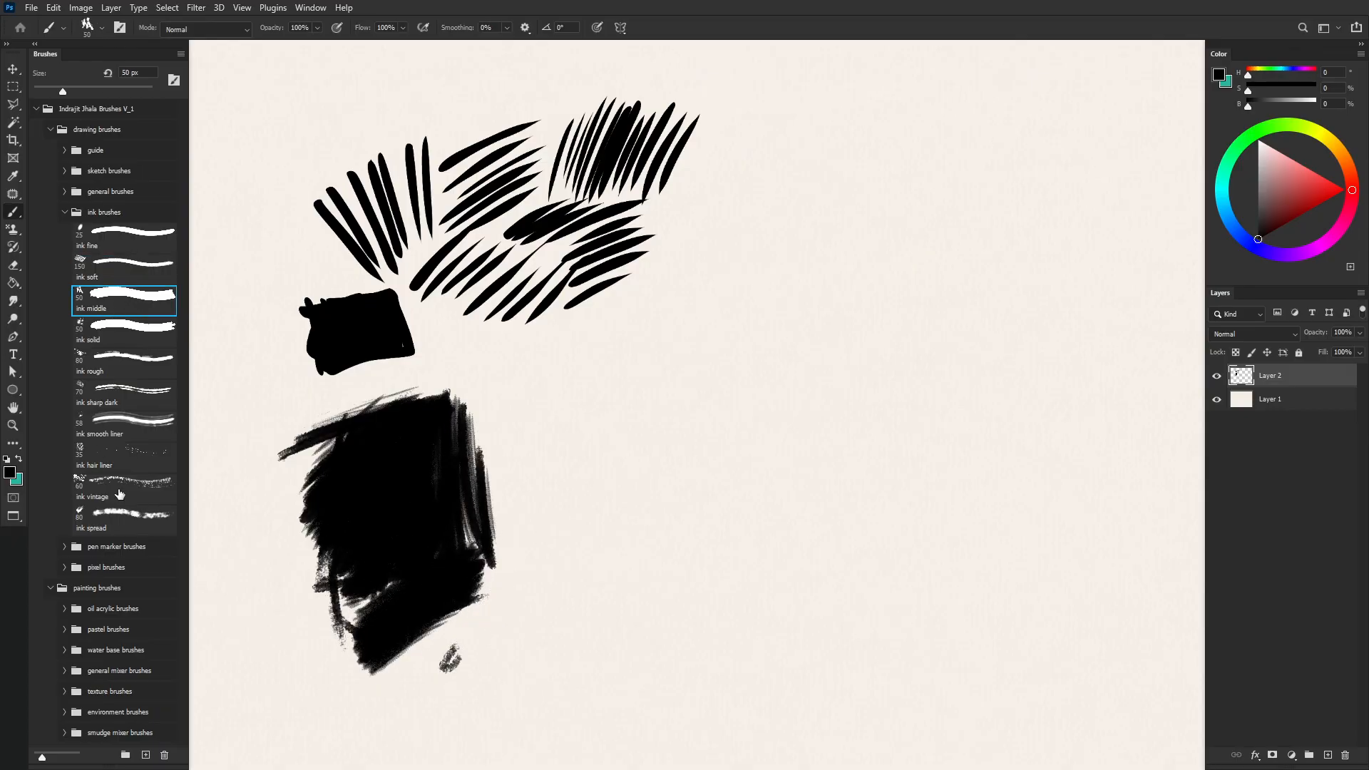
key(bracketright)
mouse_move(528, 455)
mouse_down()
mouse_move(571, 358)
mouse_move(548, 476)
mouse_up()
drag(582, 365, 549, 494)
mouse_move(607, 368)
mouse_down()
mouse_move(563, 503)
mouse_move(576, 510)
mouse_move(604, 474)
mouse_up()
drag(649, 393, 618, 502)
mouse_move(588, 352)
mouse_down()
mouse_move(598, 379)
mouse_move(715, 311)
mouse_up()
drag(610, 382, 723, 333)
drag(625, 415, 721, 354)
mouse_move(627, 430)
mouse_down()
mouse_move(715, 374)
mouse_move(721, 386)
mouse_up()
drag(625, 479, 709, 413)
drag(646, 489, 706, 443)
drag(623, 529, 666, 485)
mouse_move(635, 541)
mouse_down()
mouse_move(662, 503)
mouse_move(592, 559)
mouse_move(611, 598)
mouse_move(674, 646)
mouse_up()
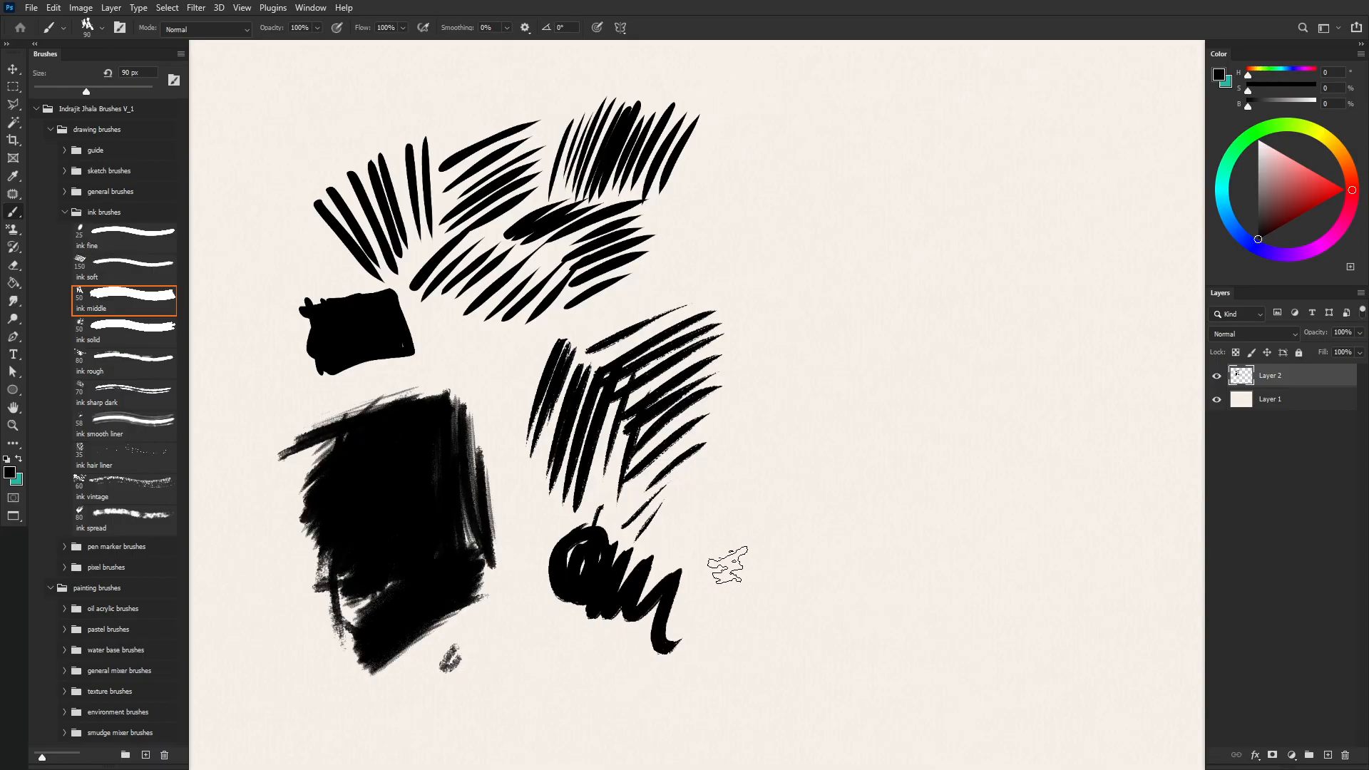
Step: Hatch a group of parallel slanted strokes with the ink solid brush at 50 px beside the ink fine hatching
click(114, 332)
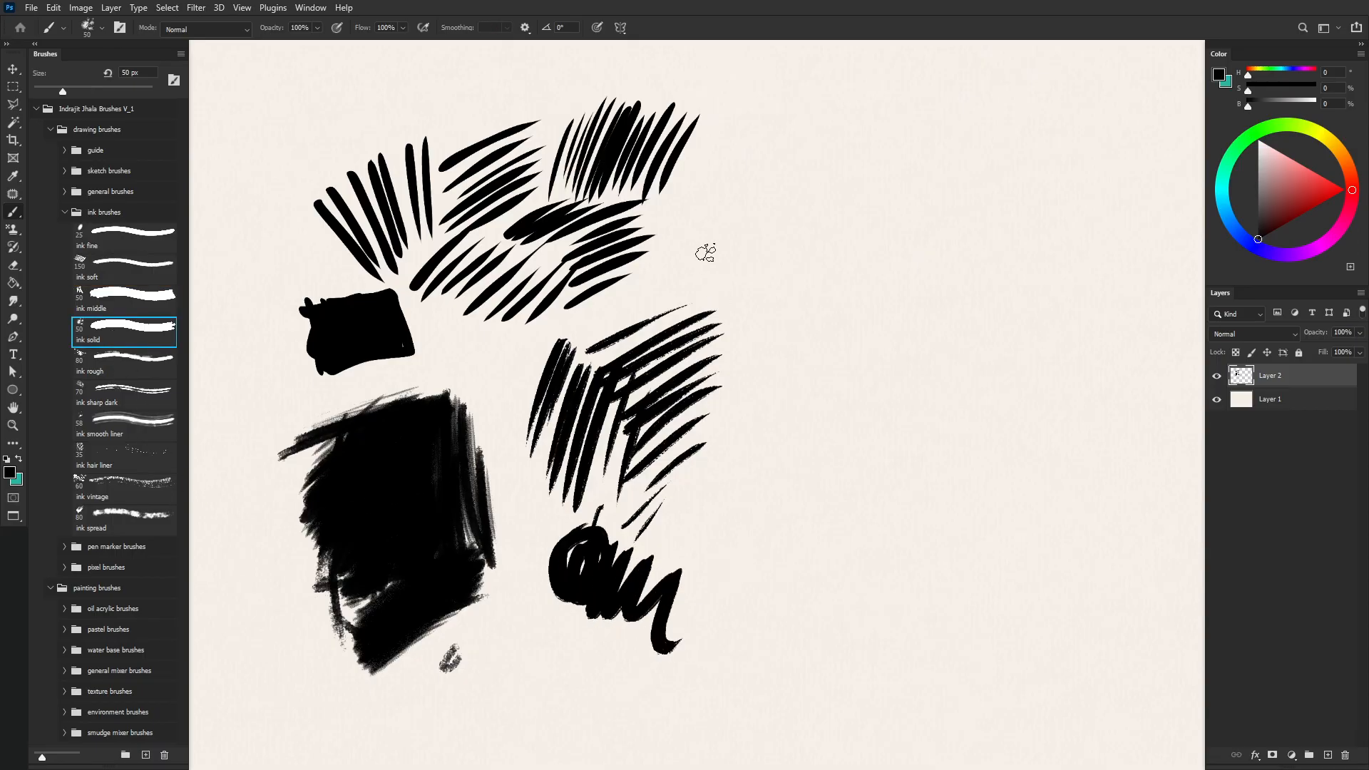
drag(778, 141, 705, 299)
drag(793, 146, 731, 251)
drag(797, 176, 739, 293)
drag(812, 170, 752, 308)
mouse_move(832, 181)
mouse_down()
mouse_move(774, 292)
mouse_move(794, 286)
mouse_up()
key(z)
drag(796, 199, 881, 281)
mouse_move(564, 274)
mouse_down()
mouse_move(626, 320)
mouse_move(522, 330)
mouse_up()
drag(759, 369, 832, 394)
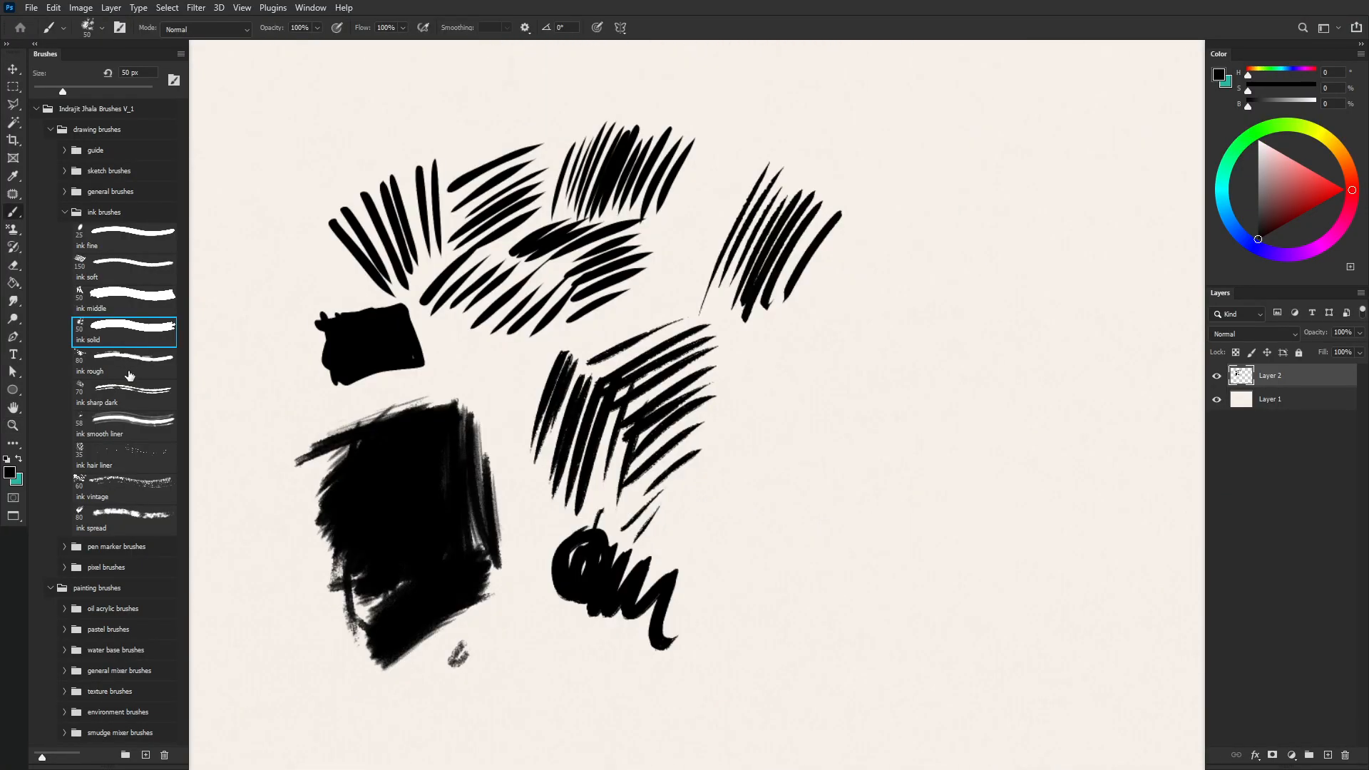
Step: Draw crossing slanted strokes and a curved zigzag with the ink rough brush at 80 px below the ink solid hatching
click(118, 366)
drag(884, 330, 791, 457)
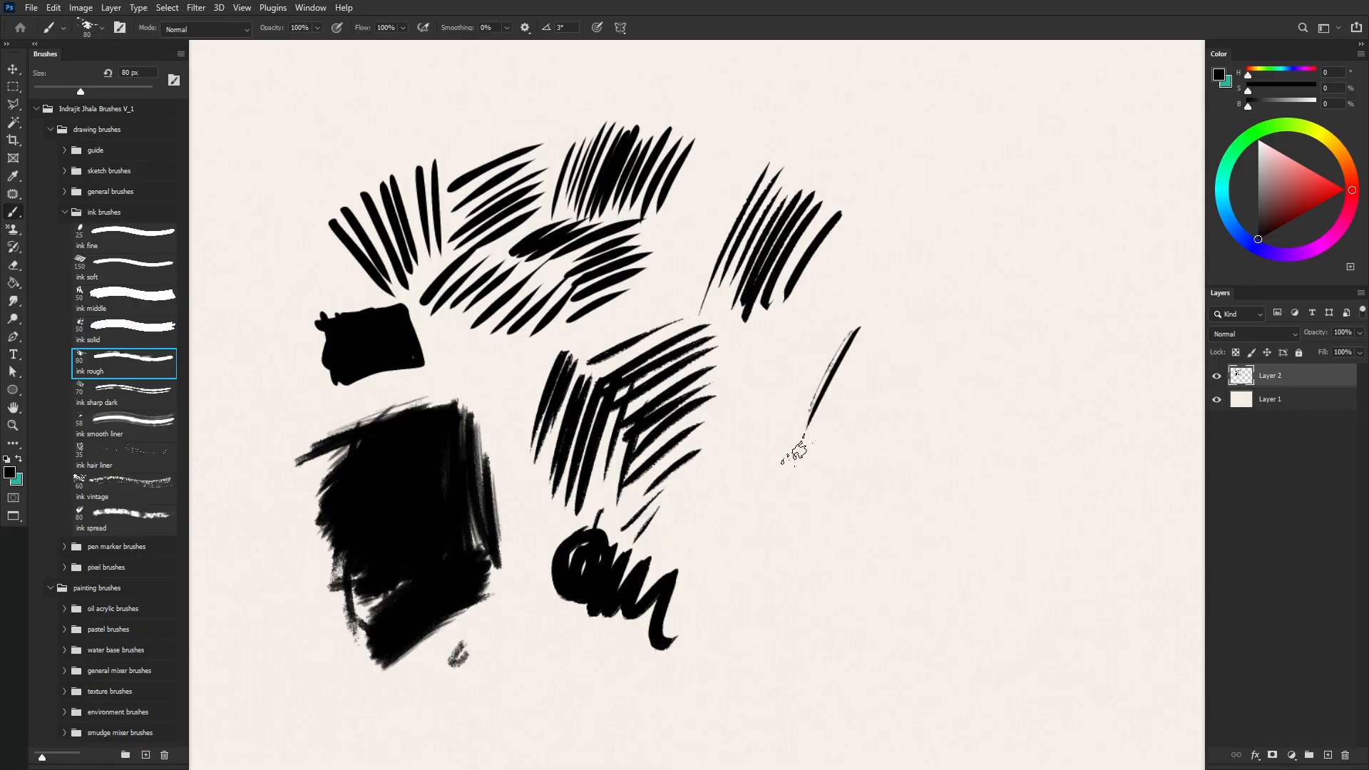
drag(832, 339, 784, 439)
drag(785, 371, 882, 421)
drag(904, 342, 854, 442)
mouse_move(884, 424)
mouse_down()
mouse_move(934, 363)
mouse_move(928, 417)
mouse_up()
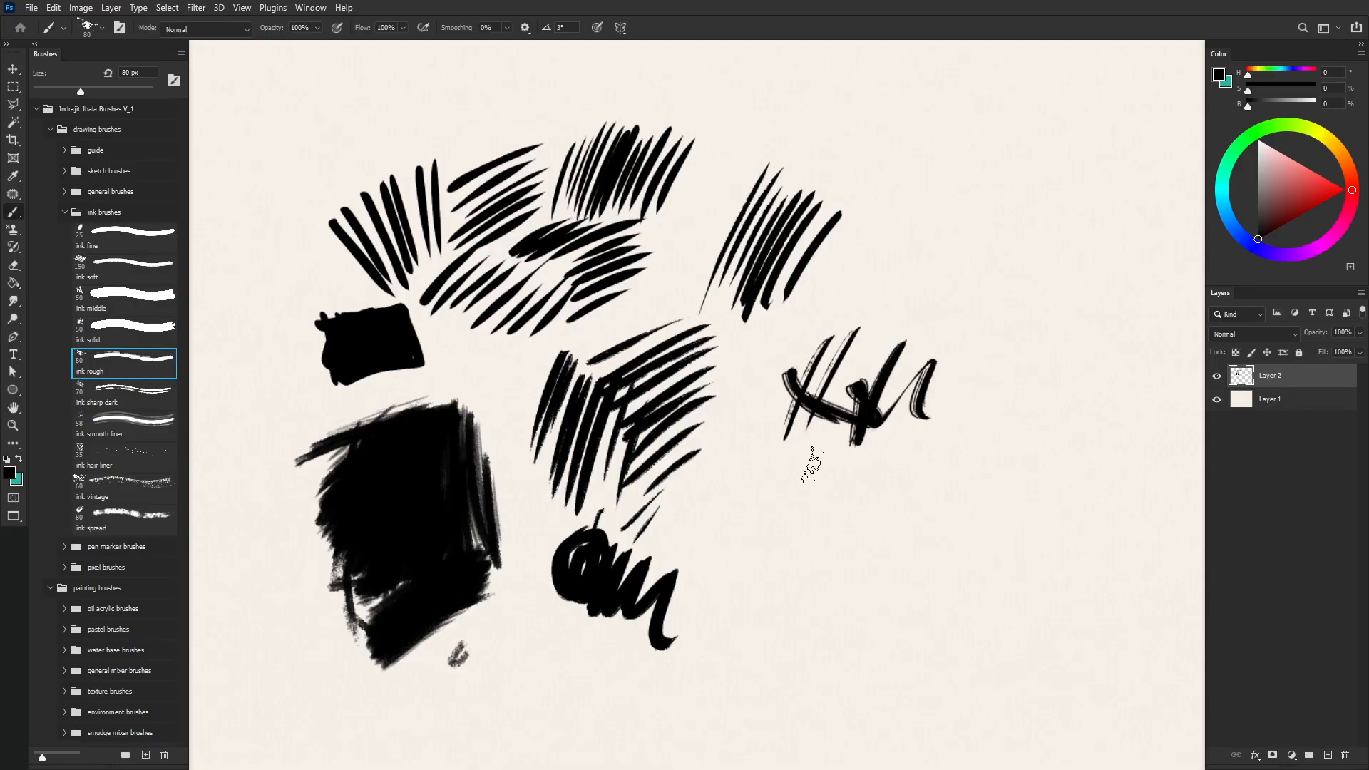
Step: Enlarge the ink rough brush to 175 px and paint a dense mass of crossing strokes below the thinner ones
key(bracketright)
key(bracketright)
key(bracketright)
key(bracketright)
key(bracketright)
drag(749, 472, 823, 549)
drag(717, 528, 824, 553)
mouse_move(745, 588)
mouse_down()
mouse_move(852, 469)
mouse_move(767, 599)
mouse_move(856, 585)
mouse_move(917, 651)
mouse_up()
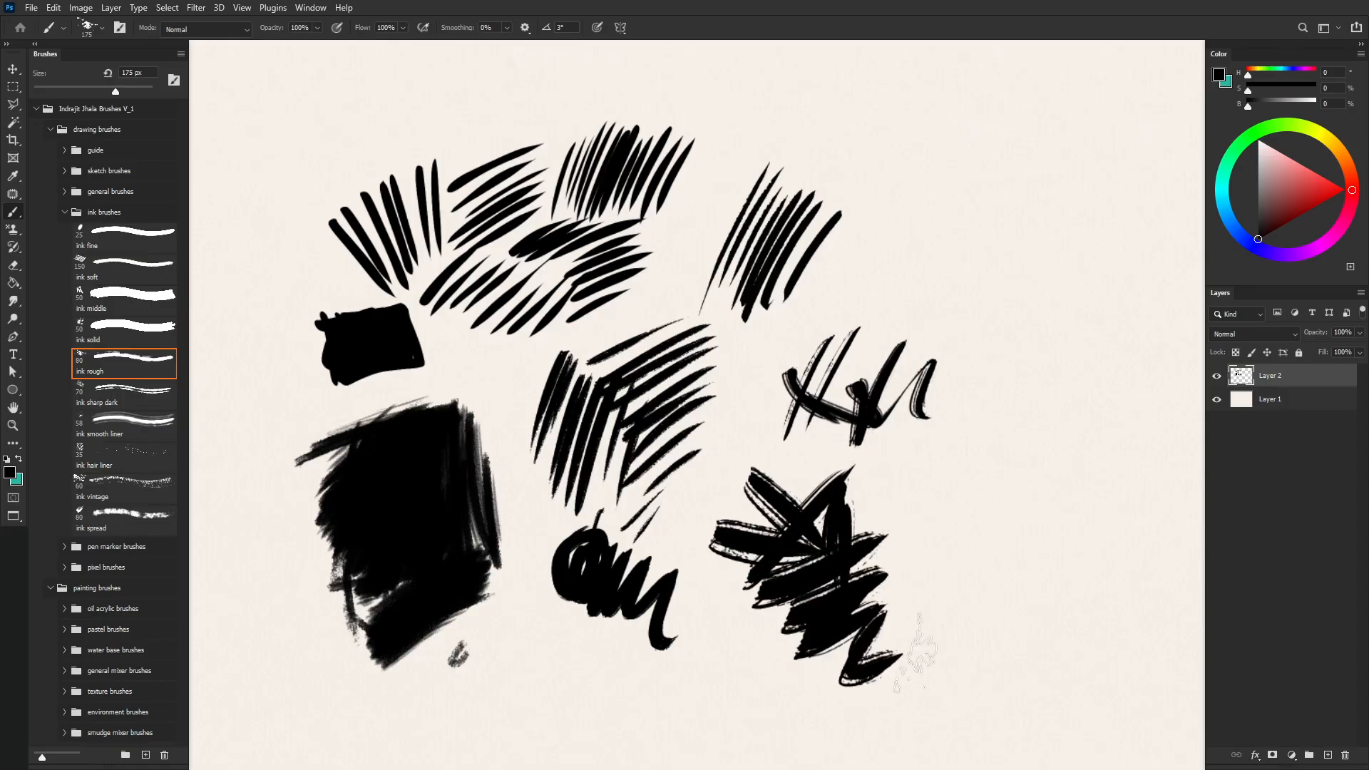
drag(916, 651, 900, 702)
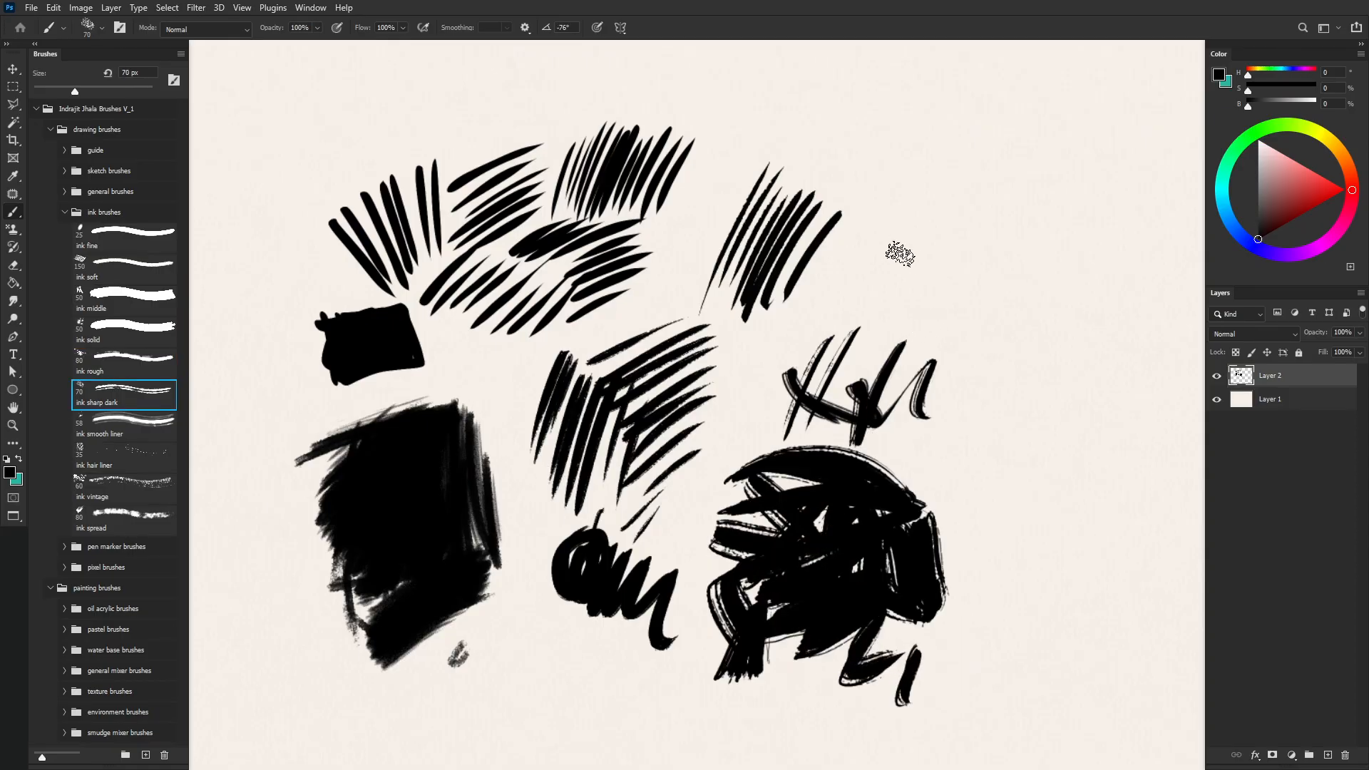
Step: Enlarge the ink sharp dark brush and fill a large rough-edged black block beside the ink solid hatching
key(bracketright)
key(bracketright)
key(bracketright)
key(bracketright)
key(bracketright)
key(bracketright)
mouse_move(977, 169)
mouse_down()
mouse_move(920, 229)
mouse_move(956, 229)
mouse_move(963, 245)
mouse_move(927, 246)
mouse_move(917, 122)
mouse_move(852, 207)
mouse_up()
Step: Hatch slanted strokes with the ink smooth liner brush at 58 px and paint a zigzag below them at 125 px
click(118, 432)
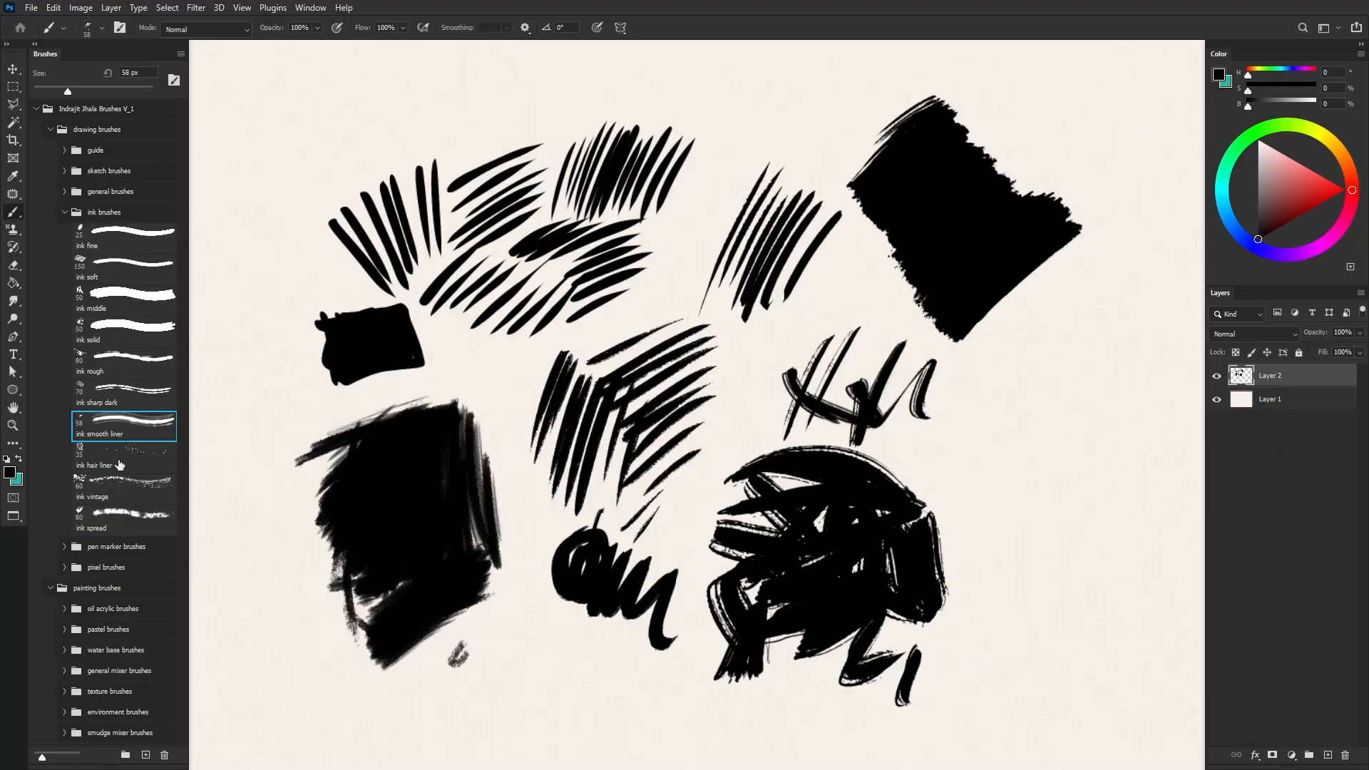
mouse_move(1063, 322)
mouse_down()
mouse_move(974, 410)
mouse_move(1088, 349)
mouse_move(1048, 401)
mouse_up()
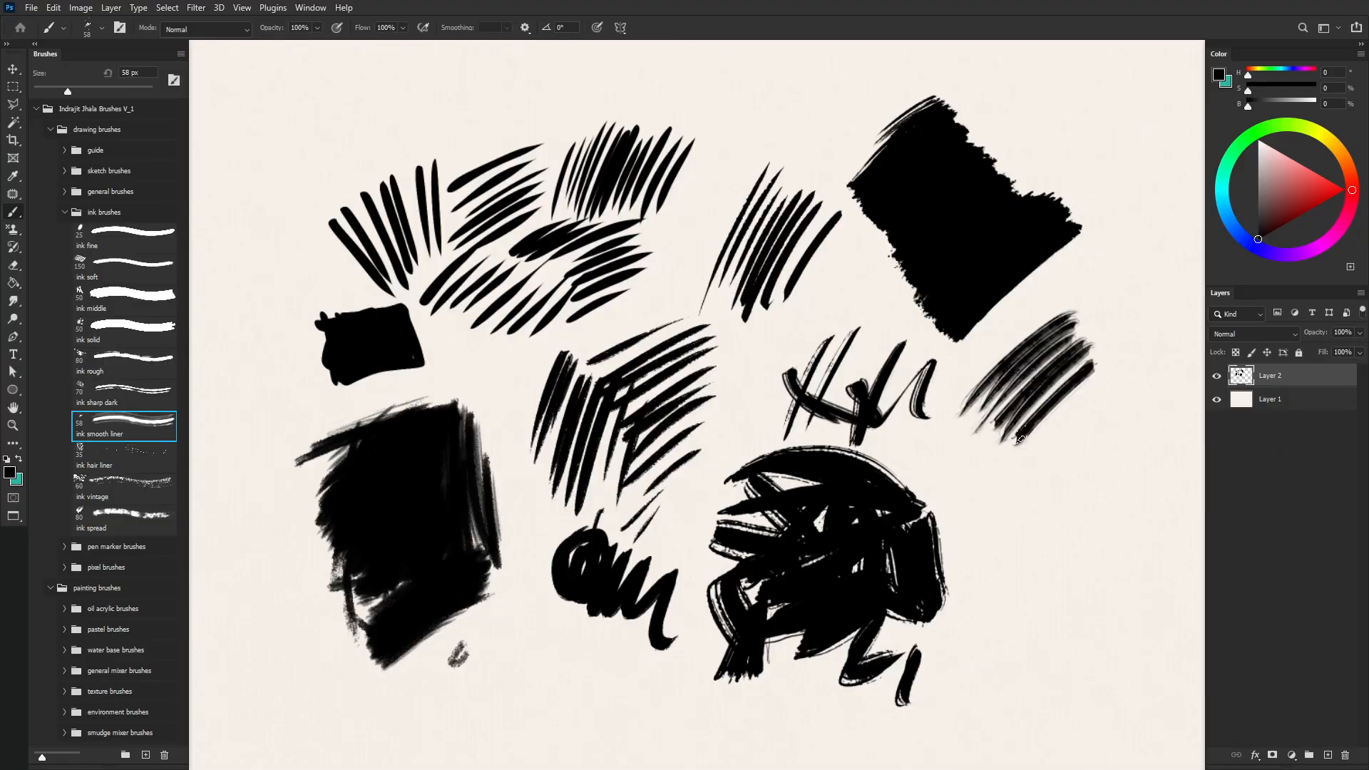
key(])
key(])
mouse_move(967, 456)
mouse_down()
mouse_move(1021, 519)
mouse_move(1018, 463)
mouse_move(1056, 492)
mouse_move(1095, 471)
mouse_up()
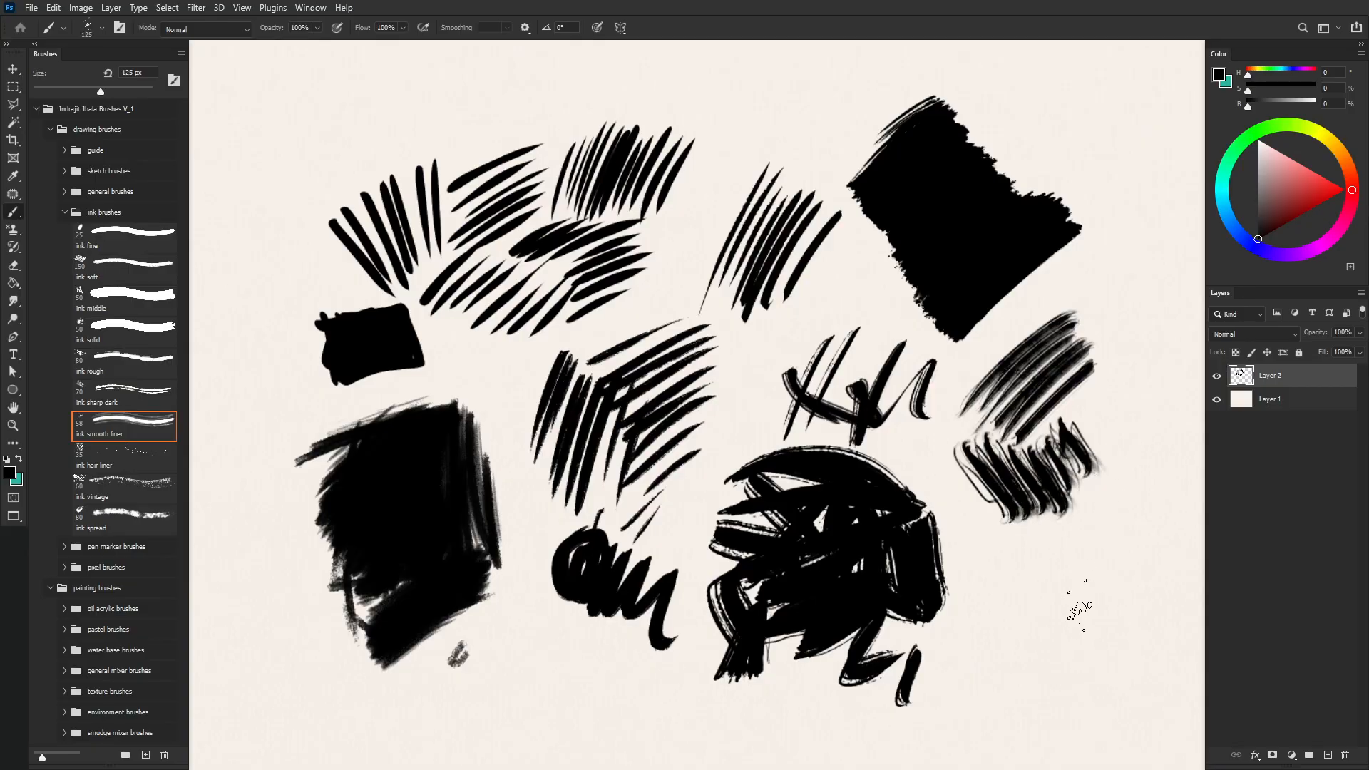
Step: Enlarge the ink hair liner brush to 80 px and paint curved, fine-haired hatching below the smooth liner zigzag
click(114, 462)
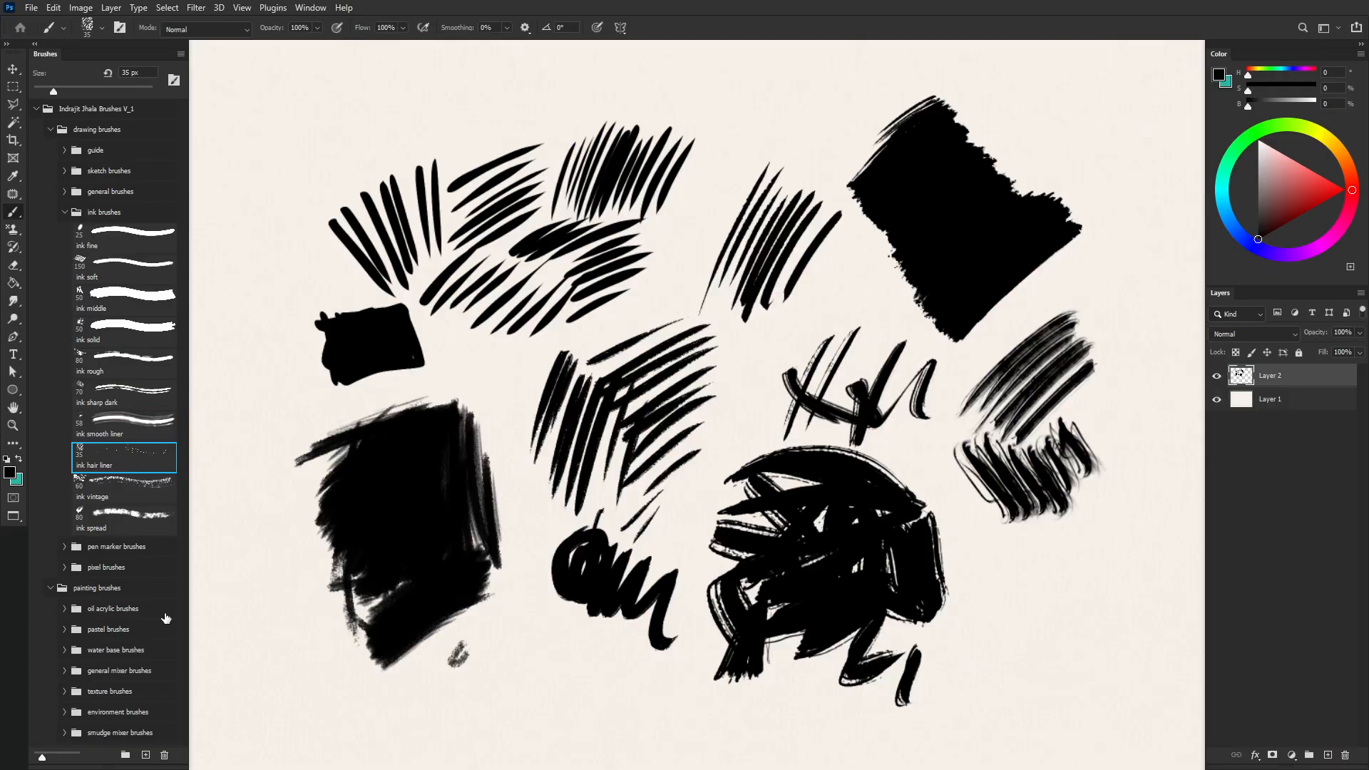
mouse_move(999, 653)
mouse_down()
mouse_move(1045, 550)
mouse_move(1030, 685)
mouse_move(1117, 535)
mouse_move(1140, 555)
mouse_move(1155, 492)
mouse_move(999, 606)
mouse_move(984, 649)
mouse_move(1075, 662)
mouse_up()
key(])
key(])
drag(1111, 601, 1079, 676)
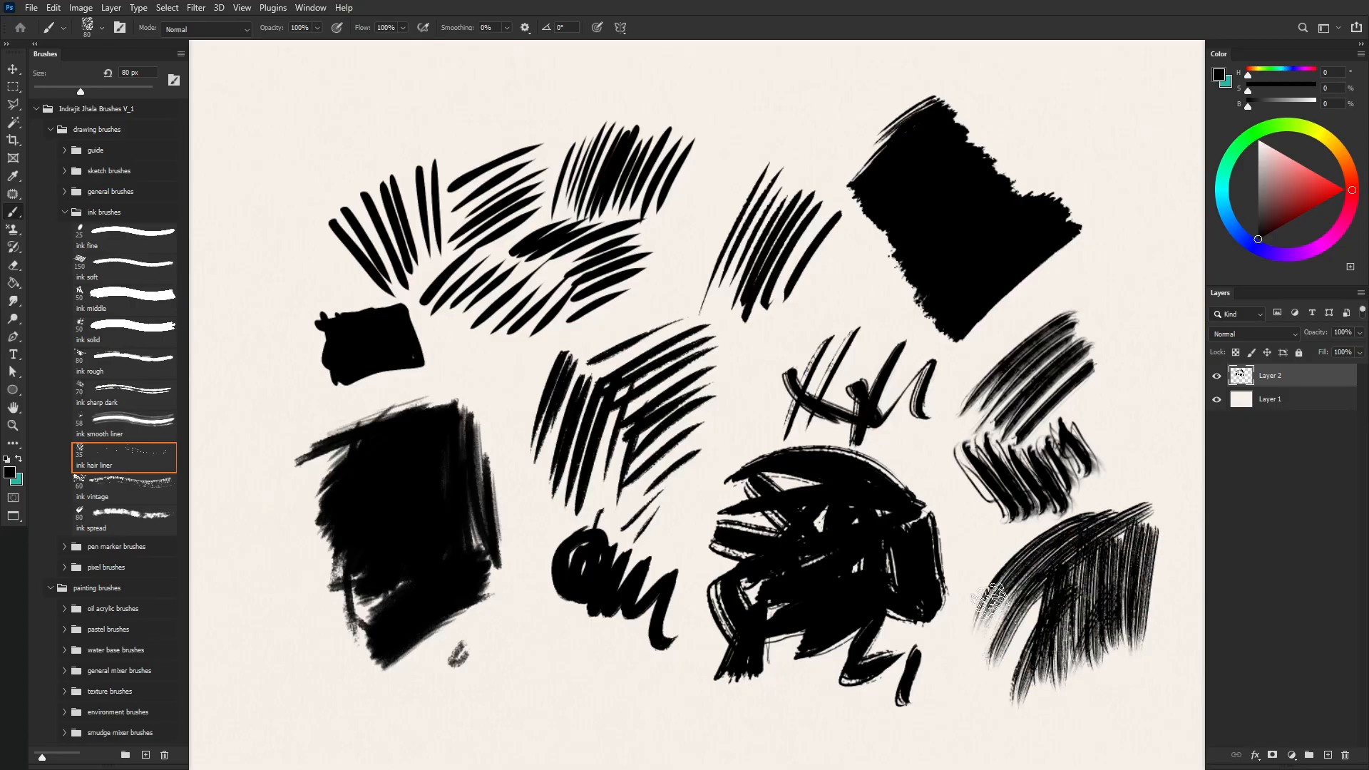
Step: Paint rough textured strokes around the large sharp dark block with the ink vintage brush, enlarging it from 60 to 150 px
click(118, 496)
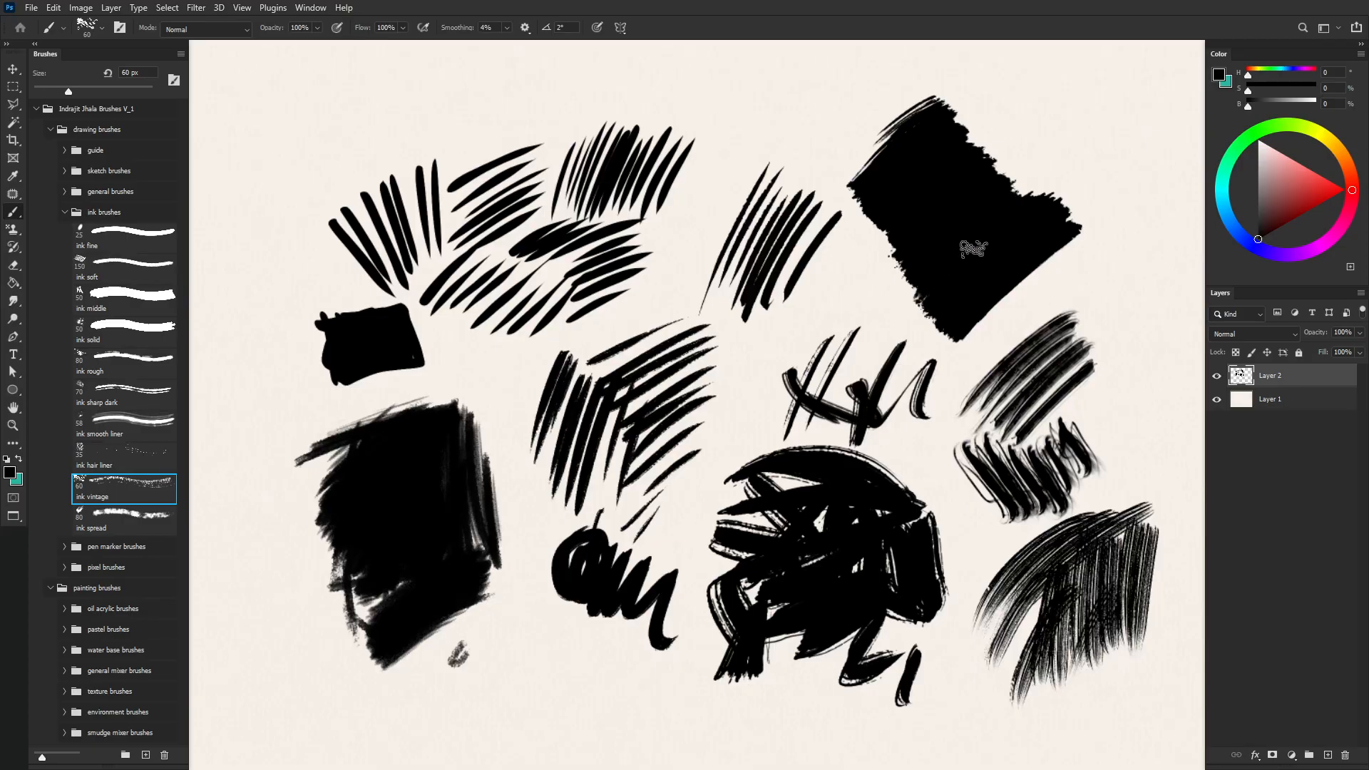
mouse_move(1091, 102)
mouse_down()
mouse_move(1119, 67)
mouse_move(1057, 157)
mouse_move(1138, 98)
mouse_move(1141, 246)
mouse_move(1087, 143)
mouse_move(1069, 154)
mouse_move(1048, 79)
mouse_move(1020, 92)
mouse_move(1098, 53)
mouse_move(1012, 150)
mouse_up()
key(bracketright)
key(bracketright)
key(bracketright)
key(bracketright)
key(bracketright)
key(bracketright)
mouse_move(1133, 175)
mouse_down()
mouse_move(1087, 261)
mouse_move(1098, 327)
mouse_up()
drag(738, 146, 900, 109)
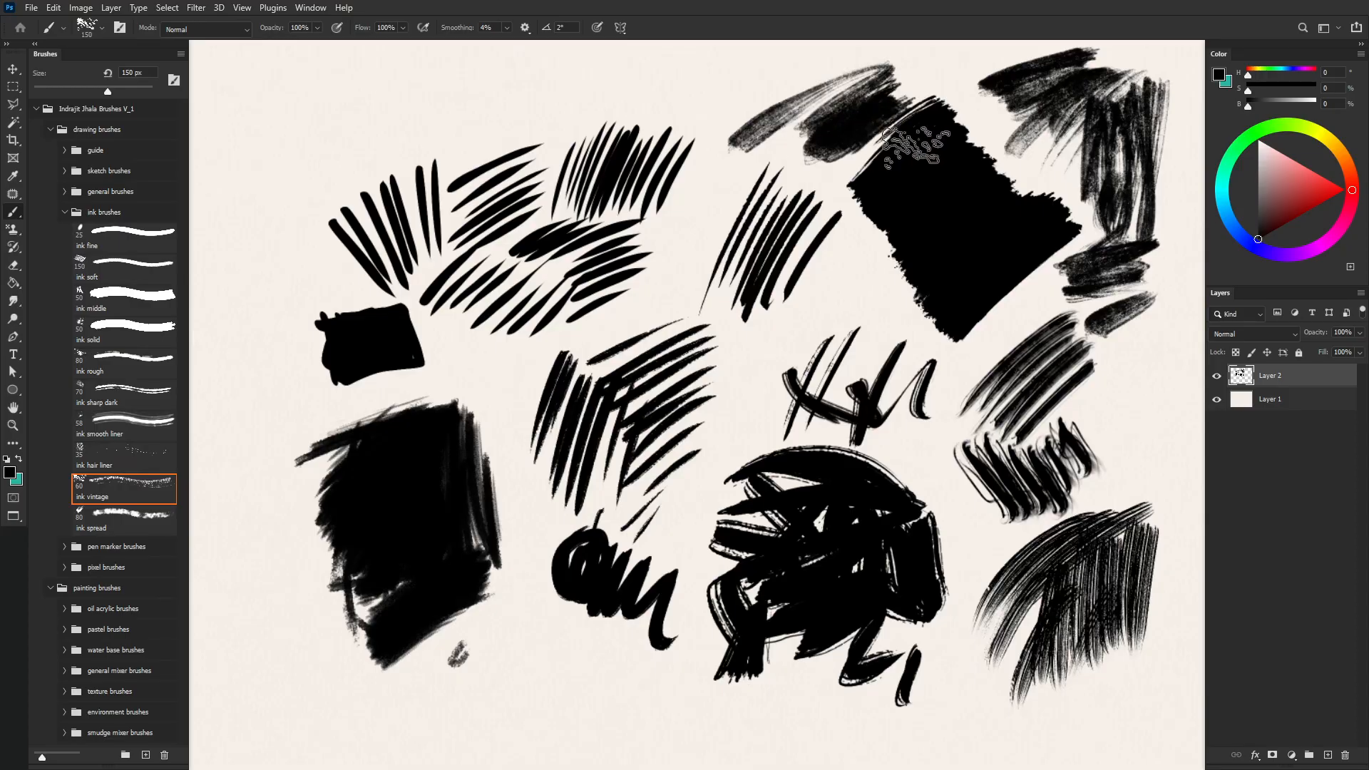
Step: Enlarge the ink spread brush to 200 px and paint a test stroke across the lower part of the canvas
click(112, 529)
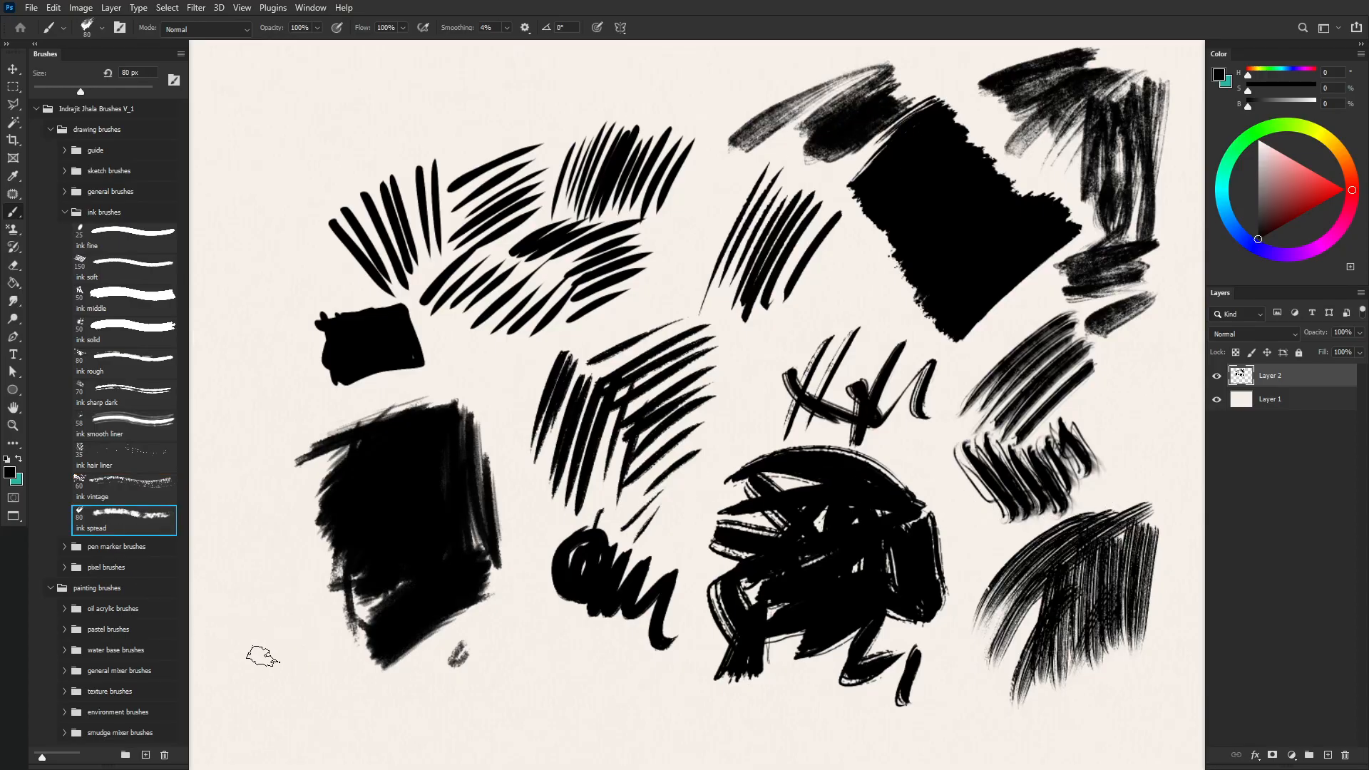
key(bracketright)
key(bracketright)
key(bracketright)
key(bracketright)
key(bracketright)
key(bracketright)
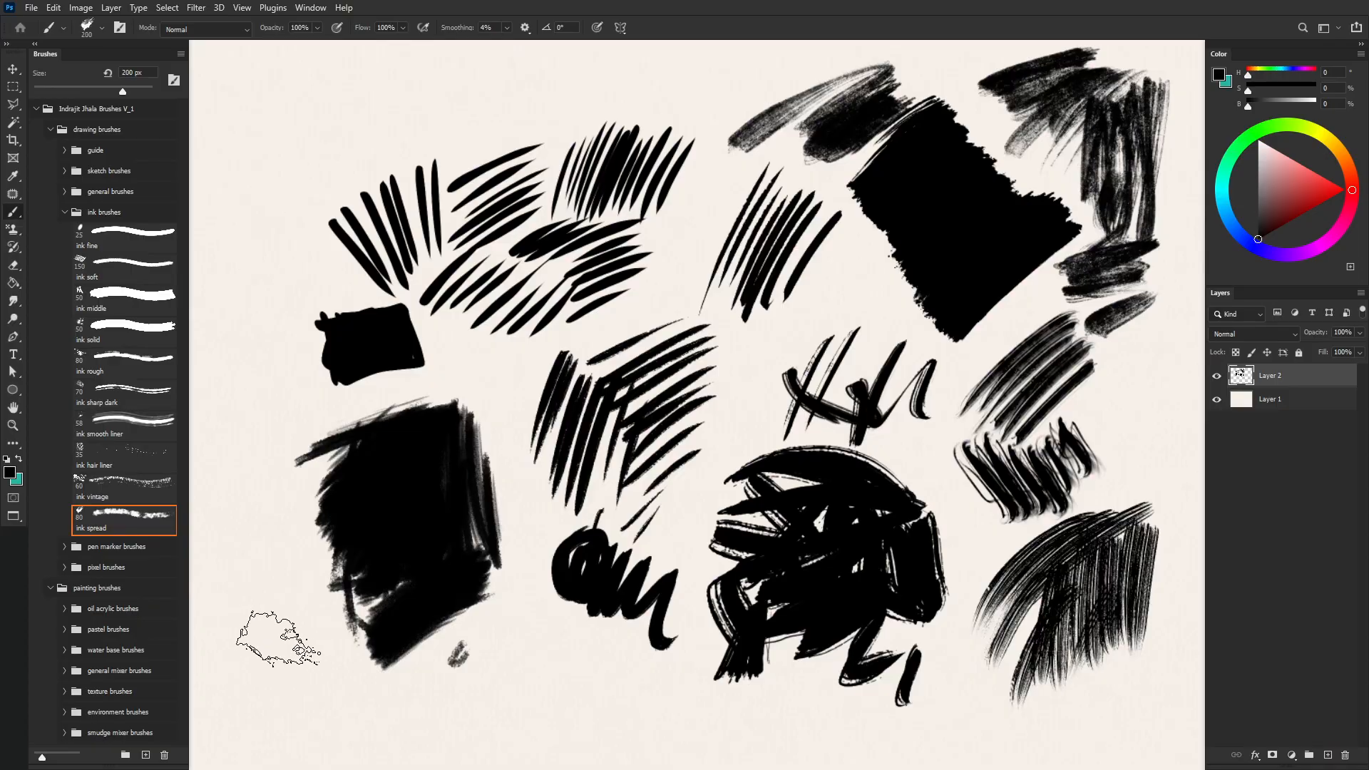
mouse_move(269, 656)
mouse_down()
mouse_move(285, 664)
mouse_move(260, 514)
mouse_move(349, 685)
mouse_move(306, 684)
mouse_move(285, 628)
mouse_move(285, 121)
mouse_move(310, 114)
mouse_move(321, 164)
mouse_move(378, 118)
mouse_move(446, 107)
mouse_move(713, 107)
mouse_move(735, 157)
mouse_move(663, 285)
mouse_move(778, 320)
mouse_move(549, 563)
mouse_up()
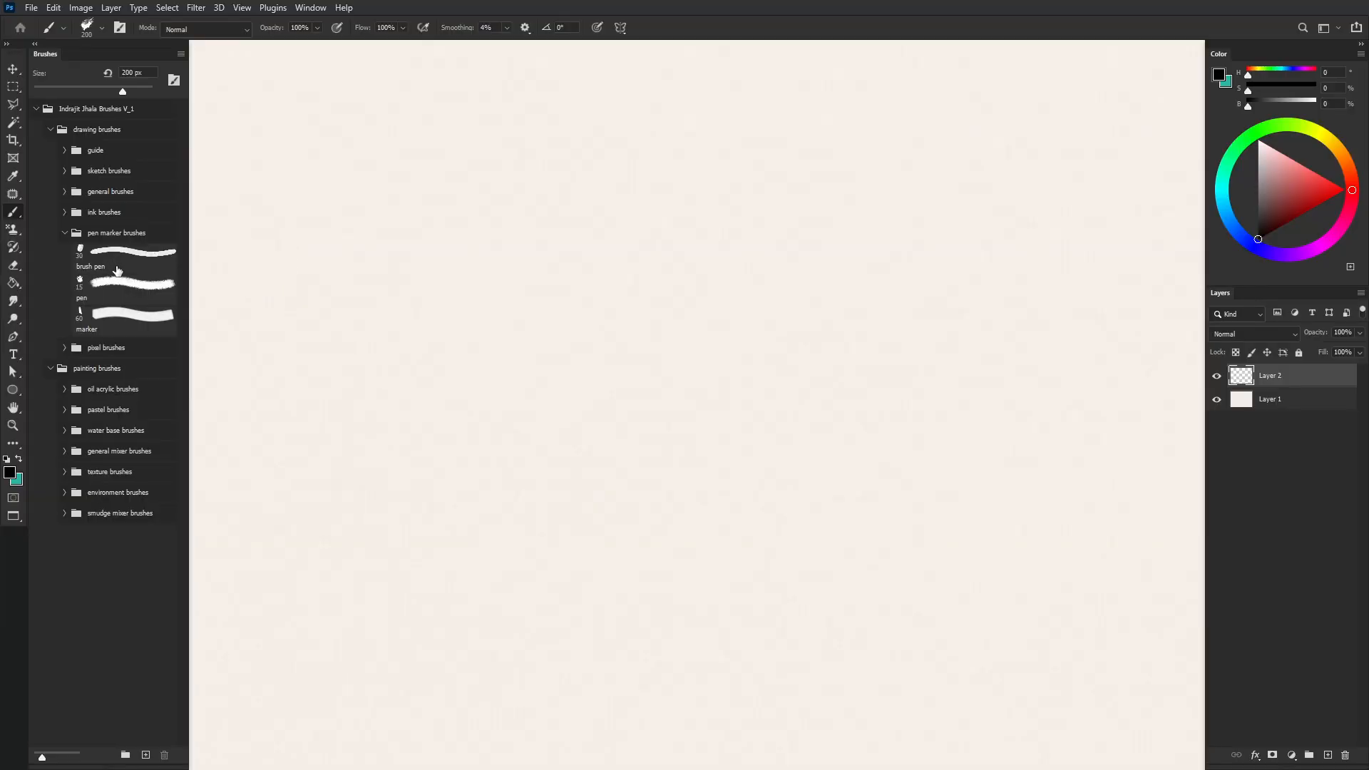
Step: Draw thin lines with the brush pen at 25 px and thick slanted strokes beside them at 80 px
click(124, 267)
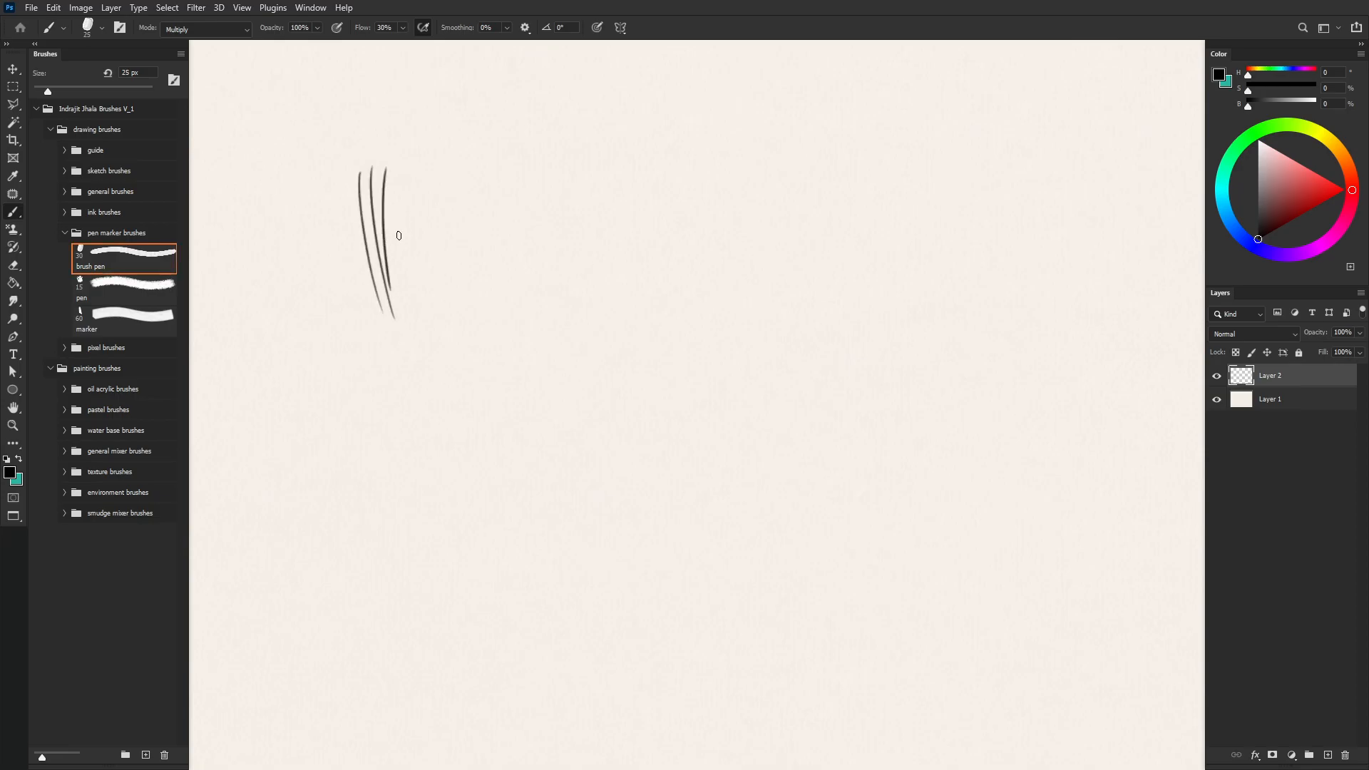
drag(395, 235, 467, 148)
drag(410, 257, 478, 166)
mouse_move(421, 272)
mouse_down()
mouse_move(467, 178)
mouse_move(499, 164)
mouse_up()
drag(424, 303, 515, 172)
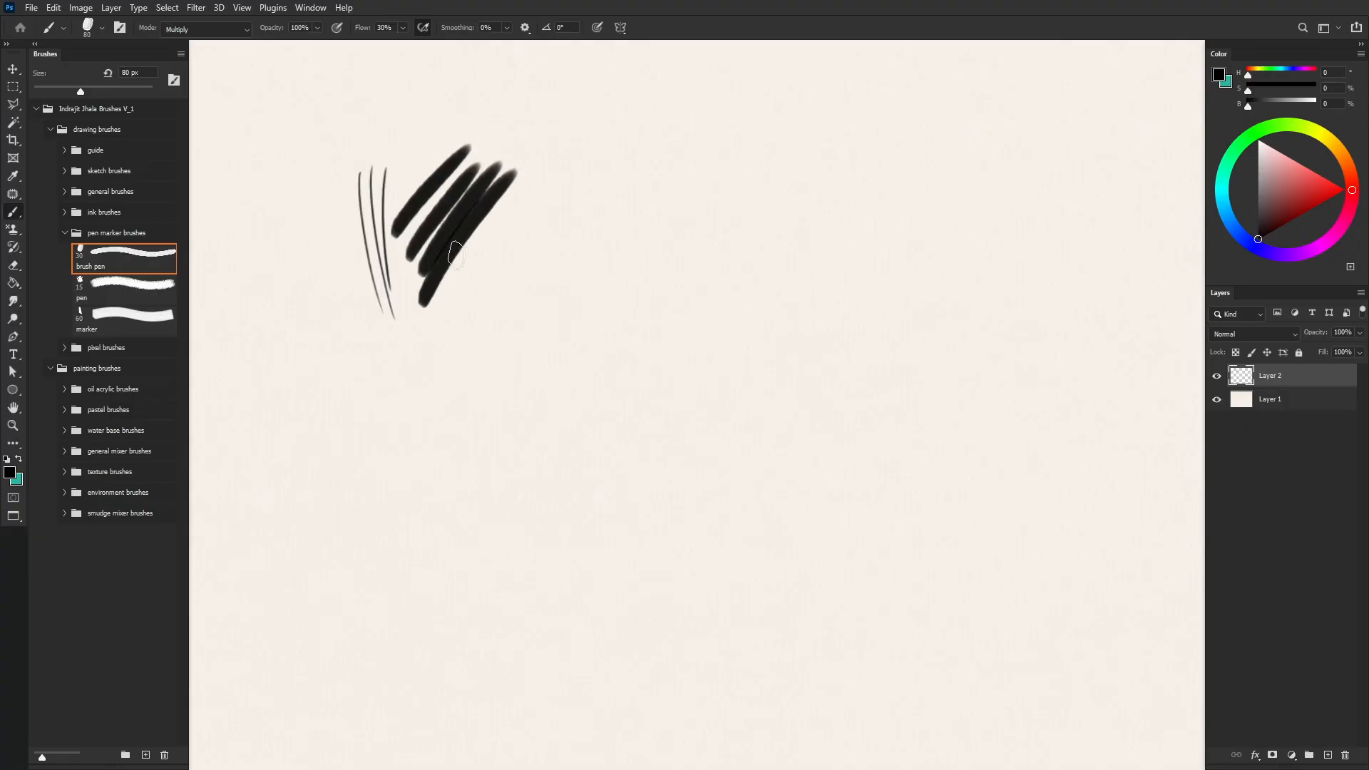
drag(458, 286, 512, 213)
drag(474, 285, 506, 246)
drag(499, 310, 542, 246)
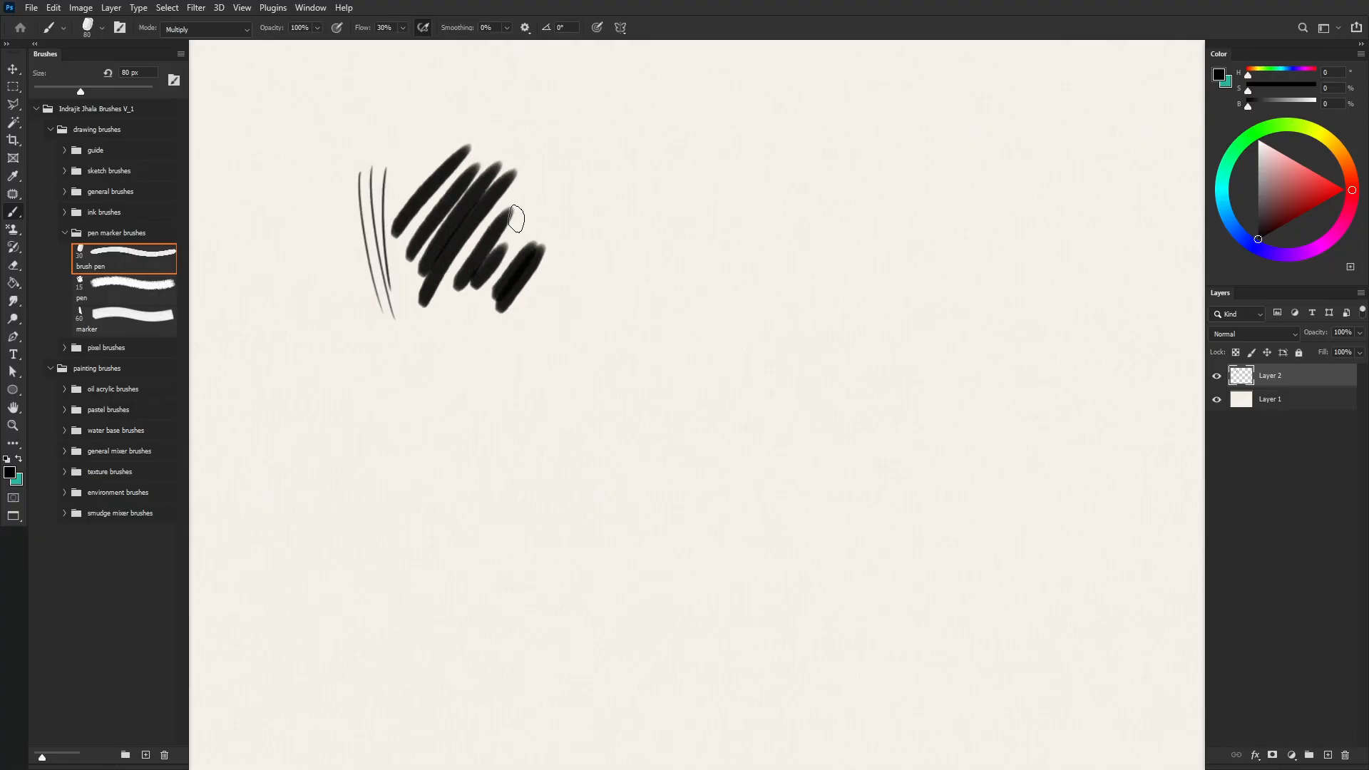
Step: Draw two long strokes with the pen brush at 25 px, and thin hatching and loops beside them at 10 px
click(129, 302)
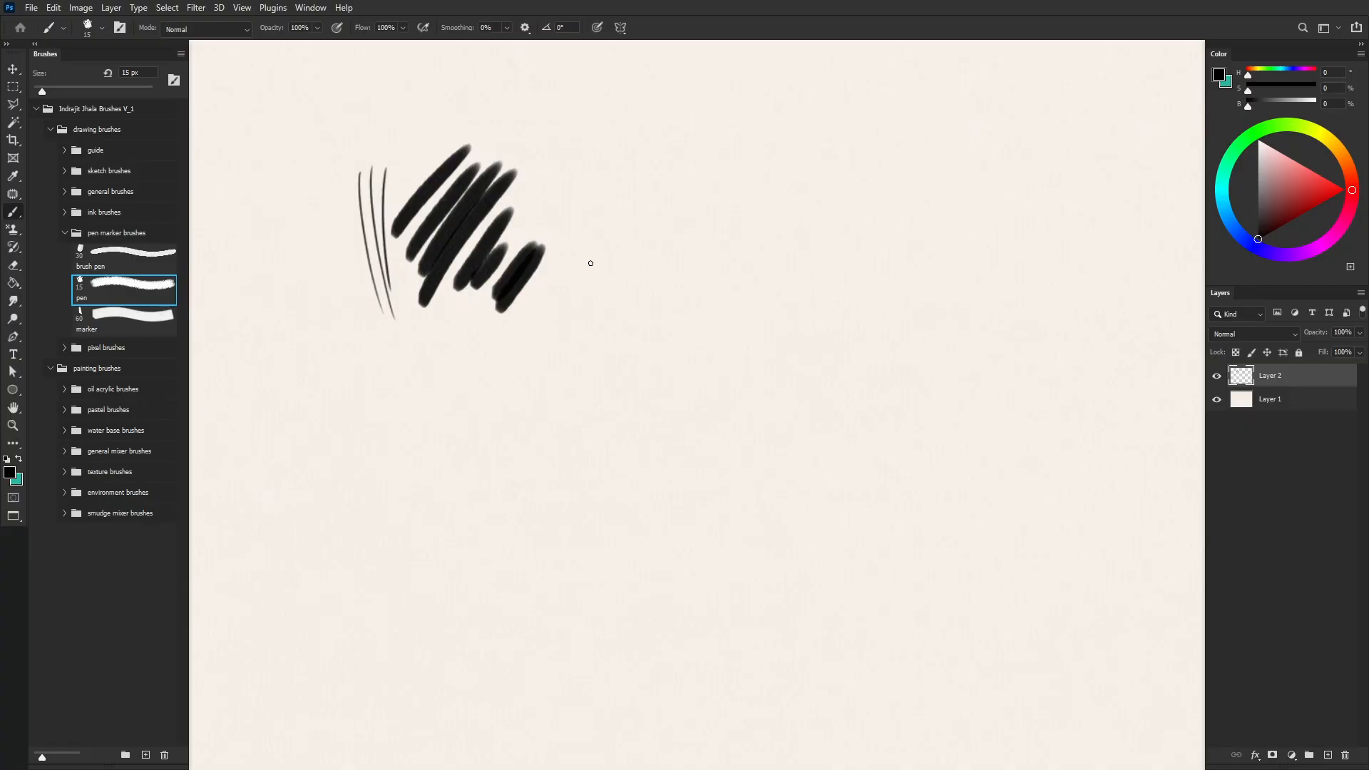
drag(573, 277, 612, 434)
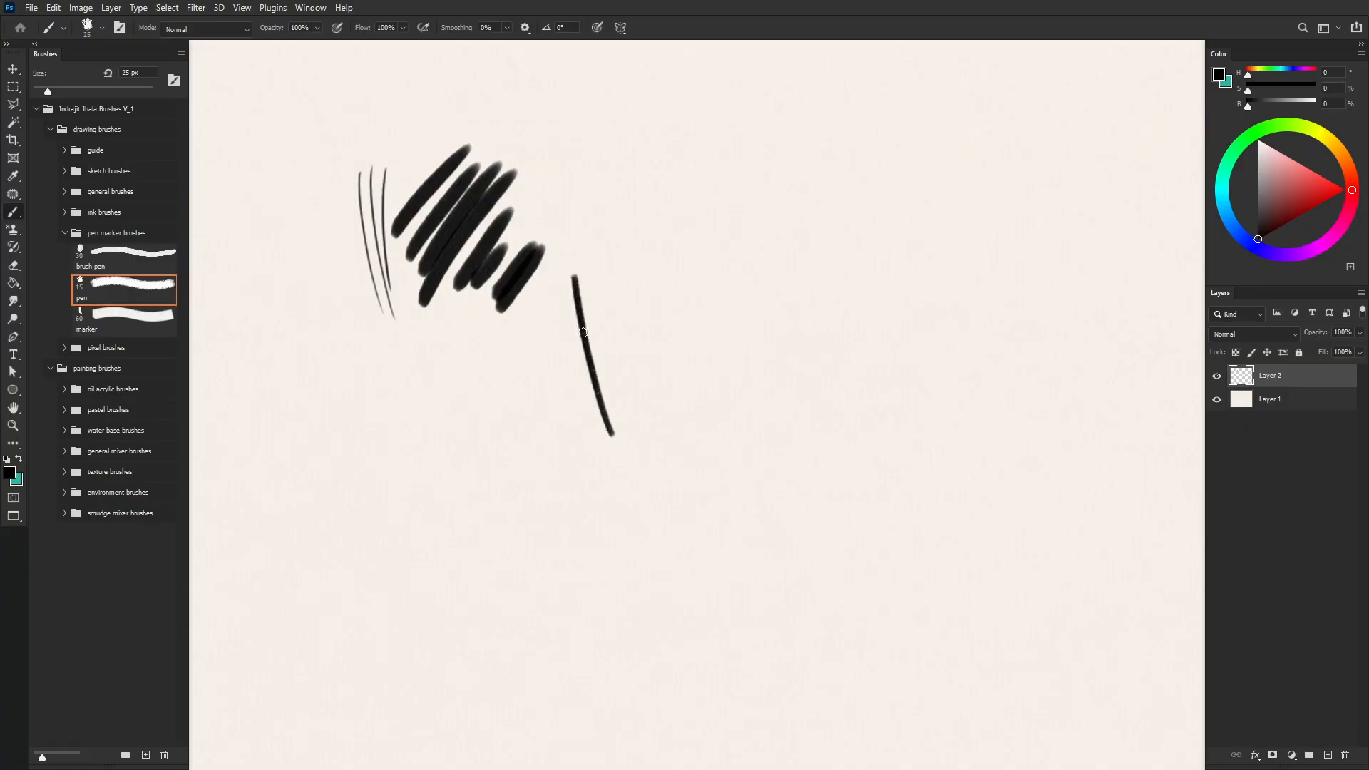
drag(606, 268, 634, 402)
key(bracketleft)
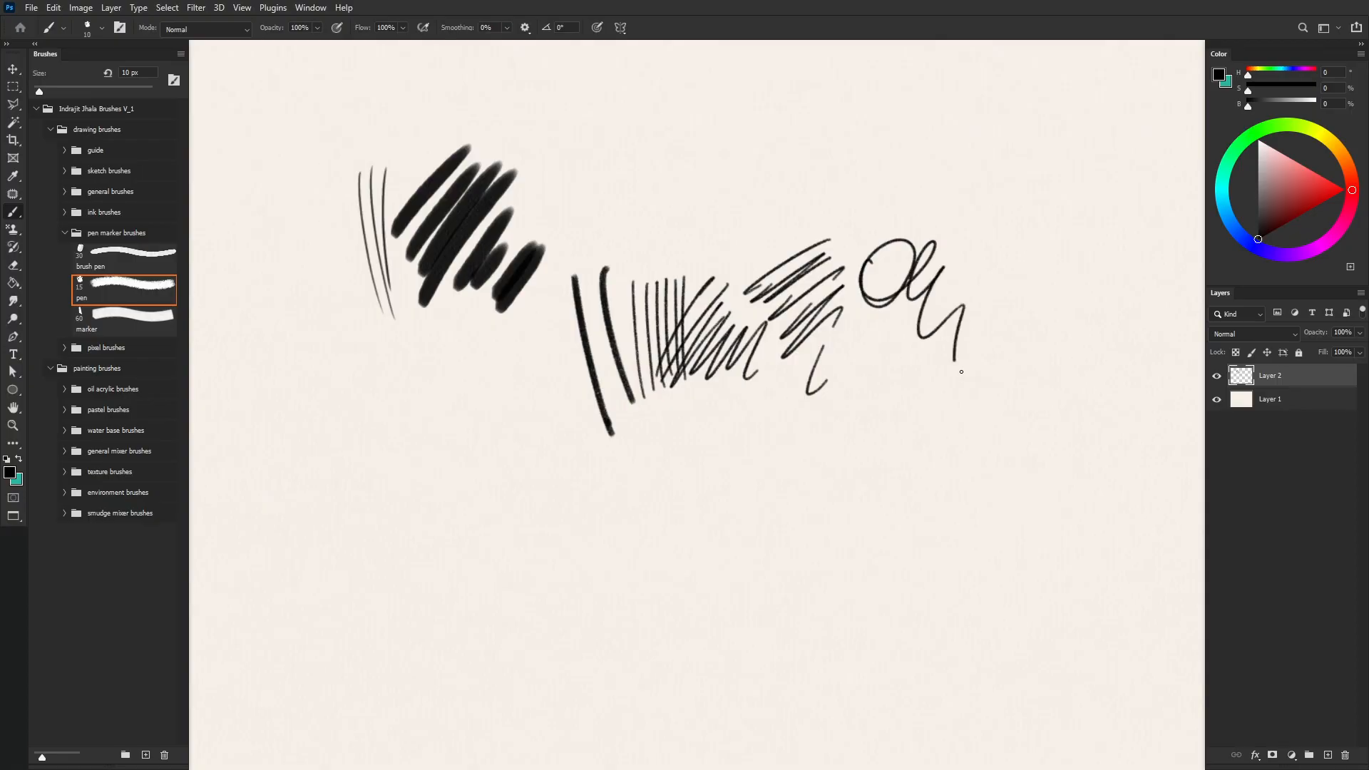
Step: Test the marker brush at 60 px with hatching, an underlined handwritten word and several zigzag strokes around the pen samples
click(112, 328)
drag(610, 234, 651, 116)
mouse_move(627, 237)
mouse_down()
mouse_move(663, 105)
mouse_move(678, 114)
mouse_up()
drag(659, 224, 694, 125)
mouse_move(688, 216)
mouse_down()
mouse_move(703, 153)
mouse_move(803, 113)
mouse_move(873, 121)
mouse_move(920, 105)
mouse_move(967, 132)
mouse_move(988, 104)
mouse_move(1125, 80)
mouse_move(963, 139)
mouse_move(1169, 96)
mouse_up()
drag(1013, 146, 1019, 239)
mouse_move(1066, 285)
mouse_down()
mouse_move(995, 455)
mouse_move(1124, 389)
mouse_move(1070, 562)
mouse_up()
drag(714, 492, 1031, 564)
drag(439, 535, 435, 567)
drag(490, 456, 472, 531)
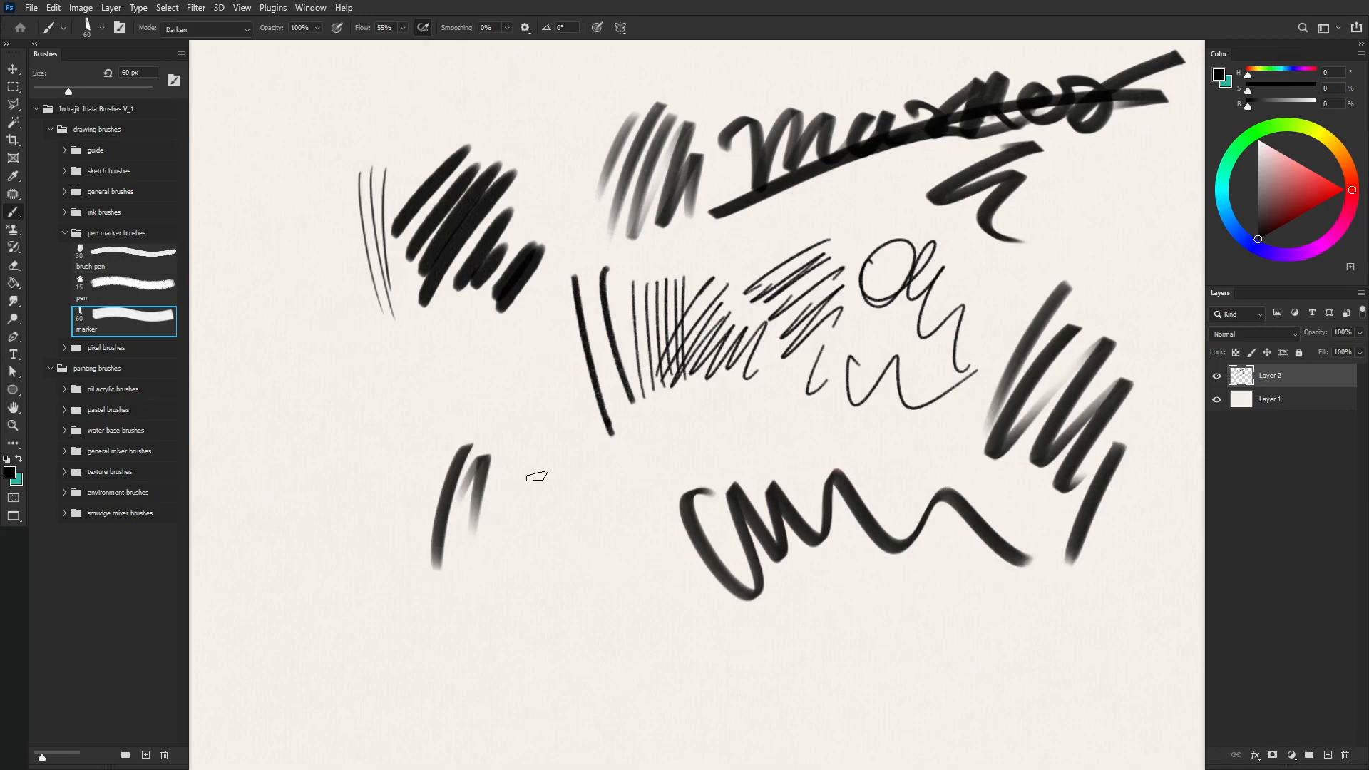
Step: Enlarge the marker brush to 400 px and paint broad overlapping strokes across the lower left of the canvas
key(bracketright)
key(bracketright)
key(bracketright)
key(bracketright)
key(bracketright)
key(bracketright)
key(bracketright)
key(bracketright)
key(bracketright)
key(bracketright)
key(bracketright)
key(bracketright)
key(bracketright)
drag(312, 405, 402, 542)
drag(374, 367, 435, 481)
drag(445, 361, 495, 485)
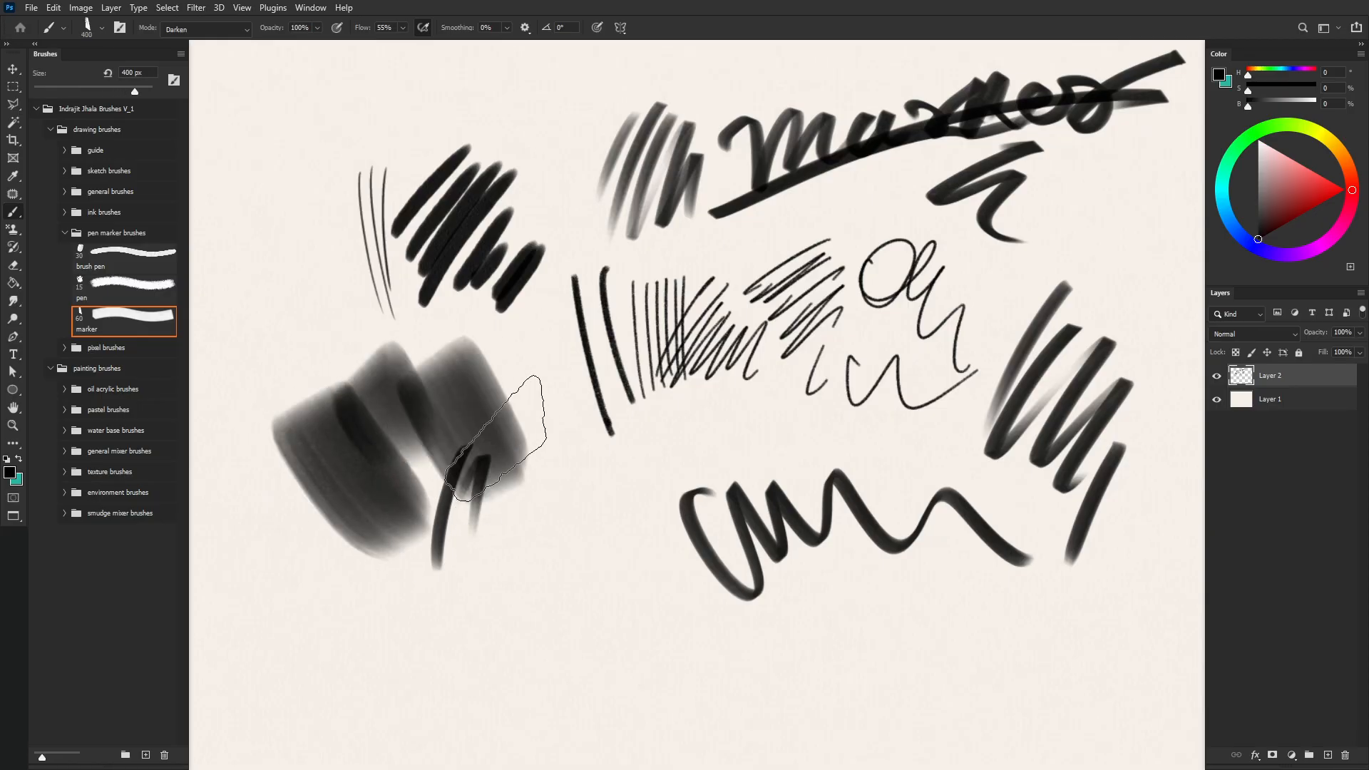
drag(506, 406, 549, 542)
drag(484, 534, 492, 678)
drag(420, 571, 485, 677)
mouse_move(531, 552)
mouse_down()
mouse_move(593, 551)
mouse_move(830, 610)
mouse_up()
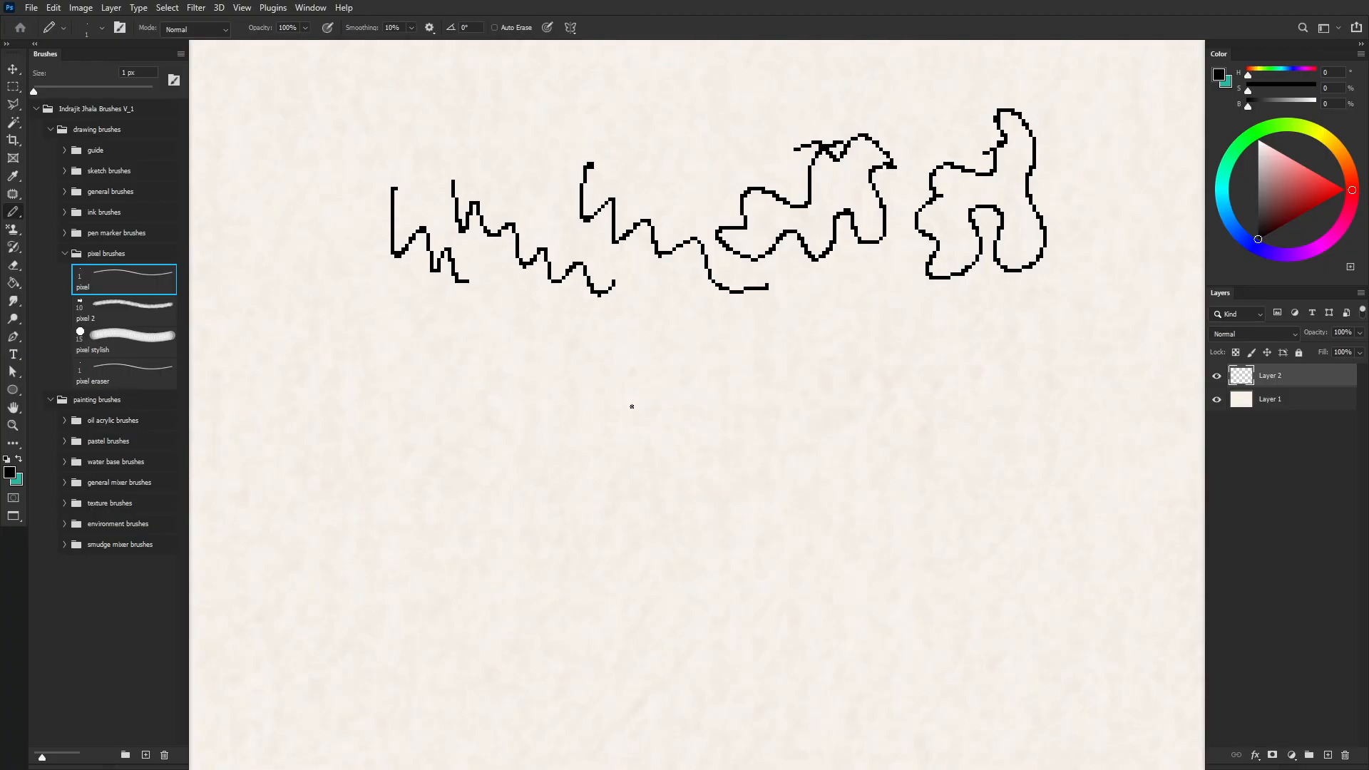
Step: Paint a thick wavy line and a blocky closed outline below the thin pixel lines with the pixel 2 brush
click(114, 315)
mouse_move(348, 330)
mouse_down()
mouse_move(302, 415)
mouse_move(354, 388)
mouse_move(384, 406)
mouse_move(427, 354)
mouse_move(477, 396)
mouse_move(502, 351)
mouse_move(619, 389)
mouse_move(690, 335)
mouse_up()
mouse_move(592, 436)
mouse_down()
mouse_move(567, 472)
mouse_move(577, 507)
mouse_move(659, 508)
mouse_move(553, 549)
mouse_up()
mouse_move(592, 439)
mouse_down()
mouse_move(566, 473)
mouse_move(577, 508)
mouse_move(659, 507)
mouse_move(544, 559)
mouse_up()
Step: Paint a dotted dither curve with the pixel stylish brush at 15 px and choose the pixel eraser
click(137, 352)
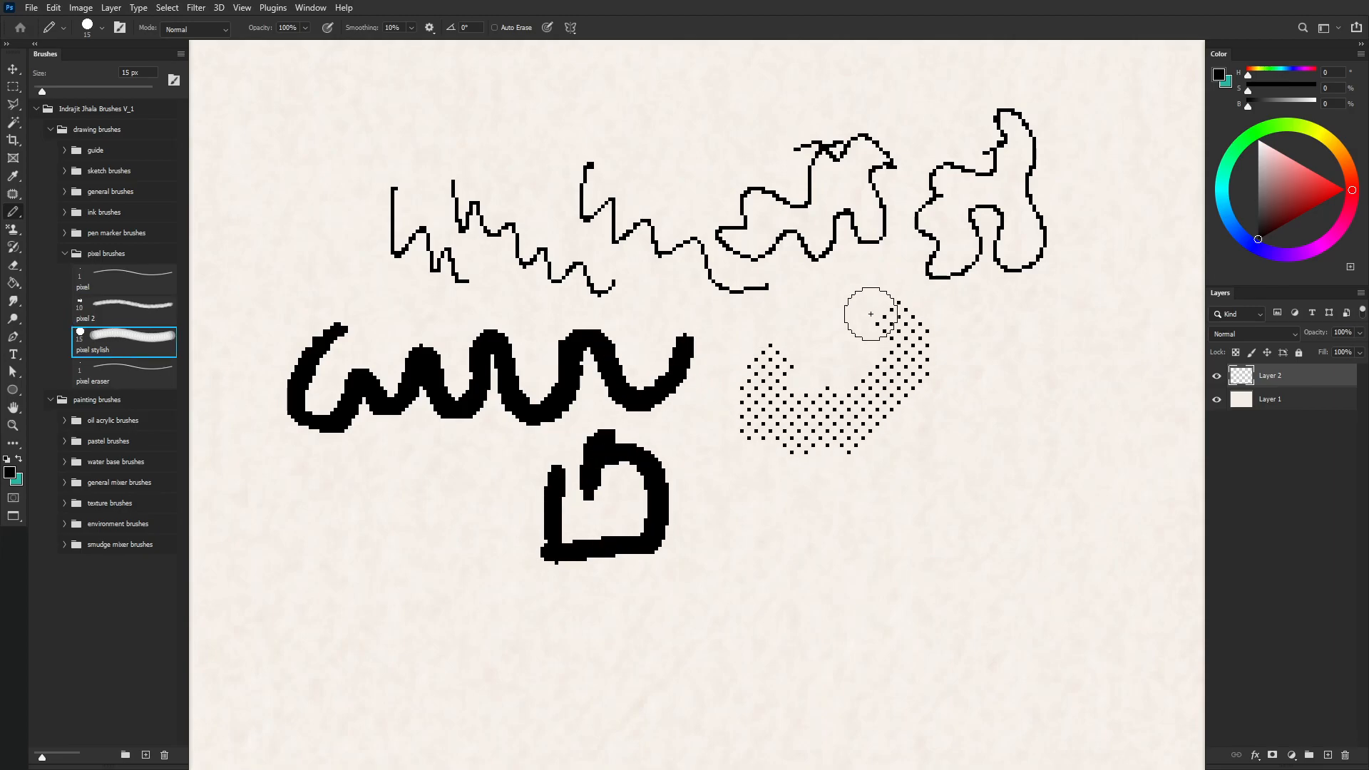
click(120, 373)
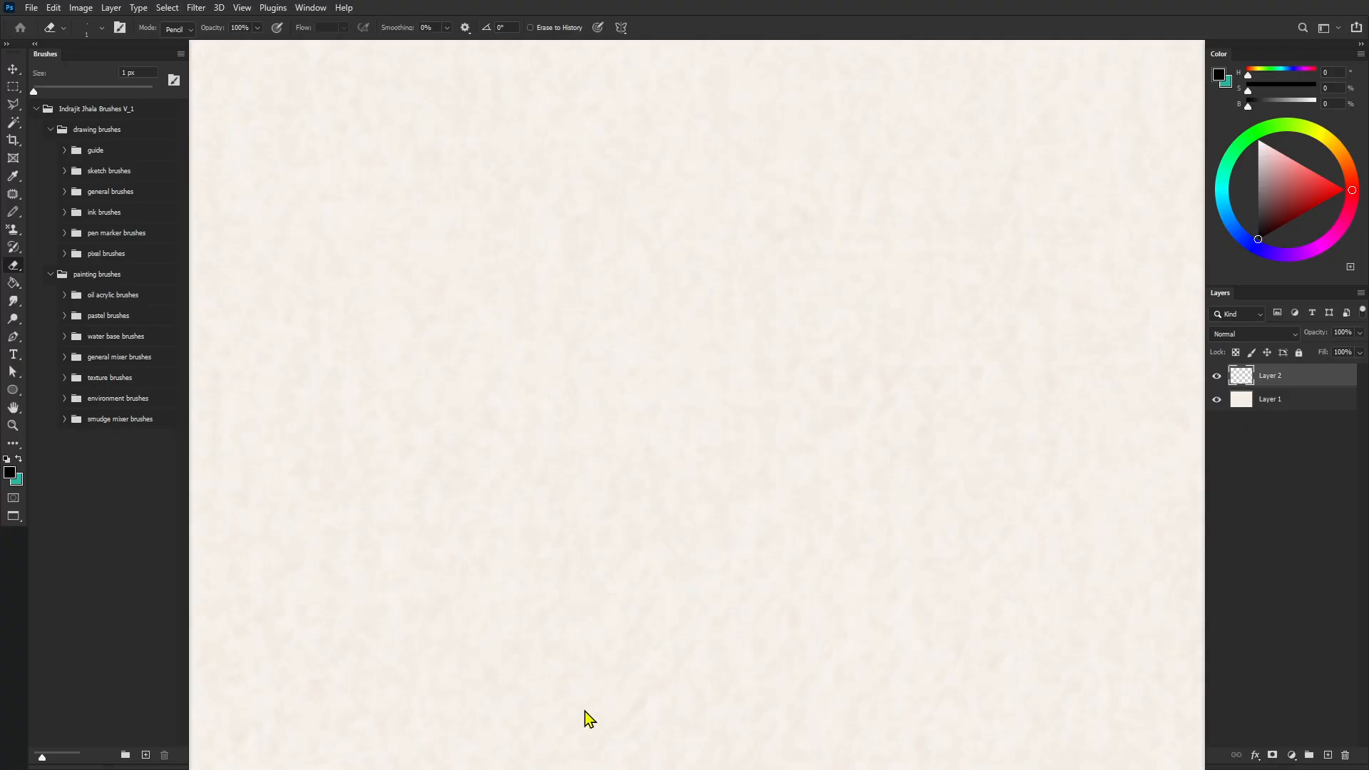
Step: Paint a red patch (H 0, S 66%, B 73%) with the oil brush from the oil acrylic brushes at 35 px
click(65, 295)
click(106, 356)
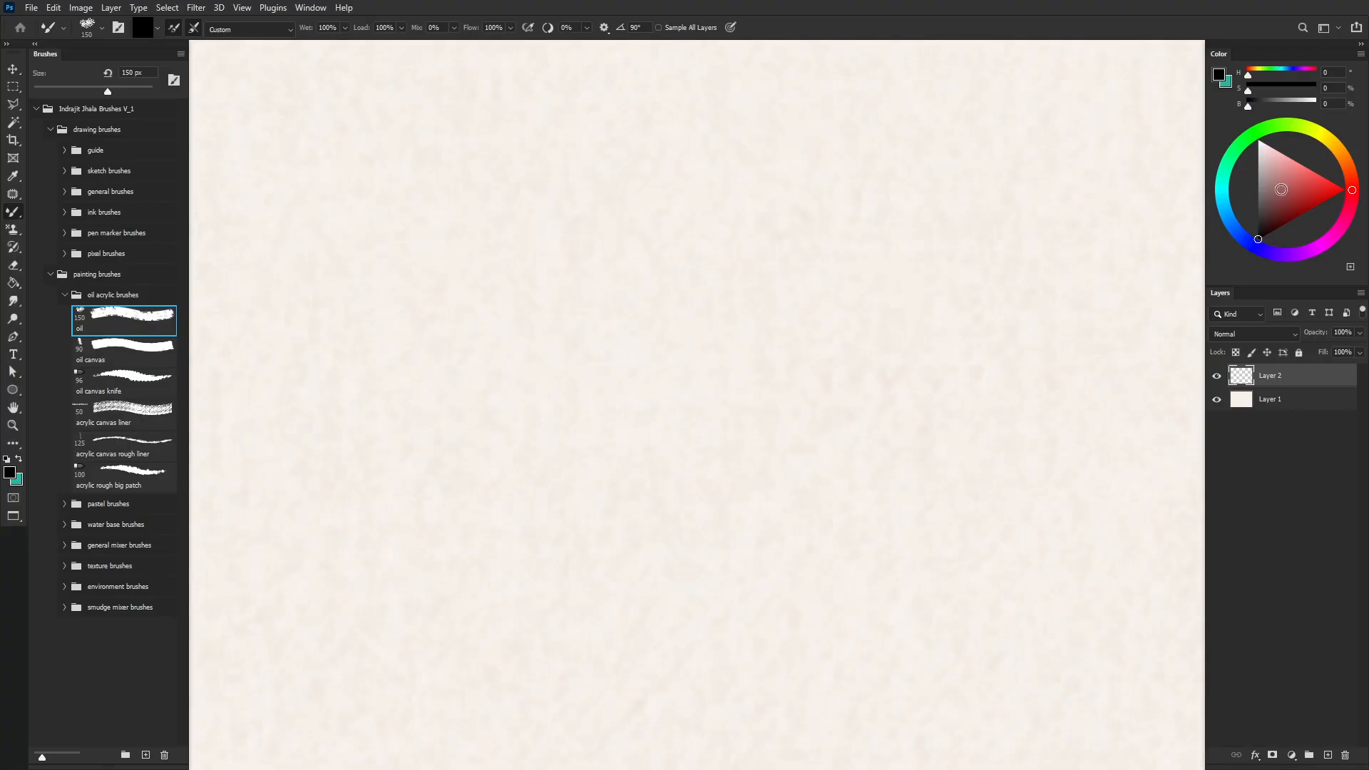
click(1300, 187)
mouse_move(642, 350)
mouse_down()
mouse_move(599, 487)
mouse_move(631, 509)
mouse_move(716, 503)
mouse_move(728, 532)
mouse_up()
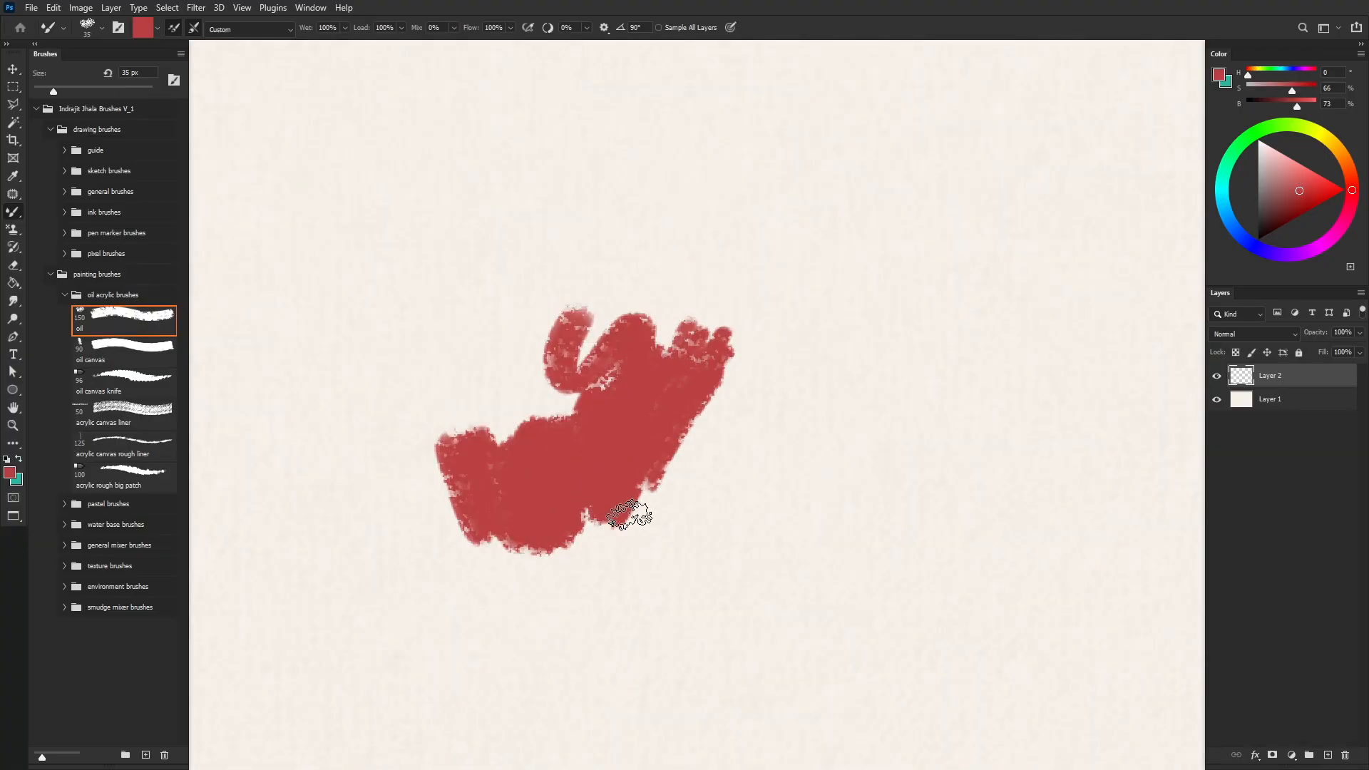
Step: Blend light pink (S 30%, B 89%) into the oil patch's right part and dark red shades into its left part
click(1282, 165)
mouse_move(651, 473)
mouse_down()
mouse_move(651, 515)
mouse_move(668, 533)
mouse_move(701, 509)
mouse_move(718, 457)
mouse_move(688, 428)
mouse_move(601, 480)
mouse_up()
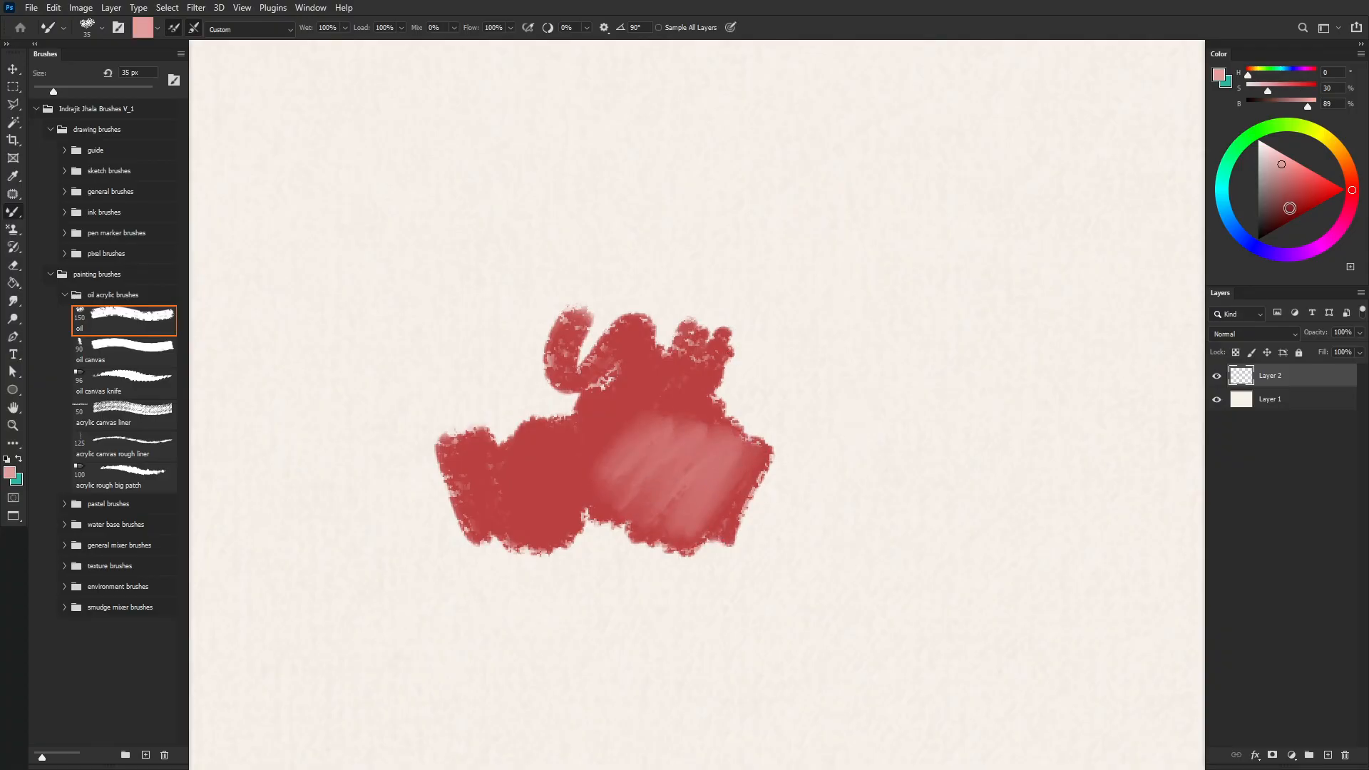
click(1299, 215)
mouse_move(528, 449)
mouse_down()
mouse_move(499, 477)
mouse_move(476, 430)
mouse_move(481, 485)
mouse_move(530, 543)
mouse_move(470, 505)
mouse_move(428, 428)
mouse_move(389, 464)
mouse_move(443, 577)
mouse_move(480, 604)
mouse_move(600, 464)
mouse_up()
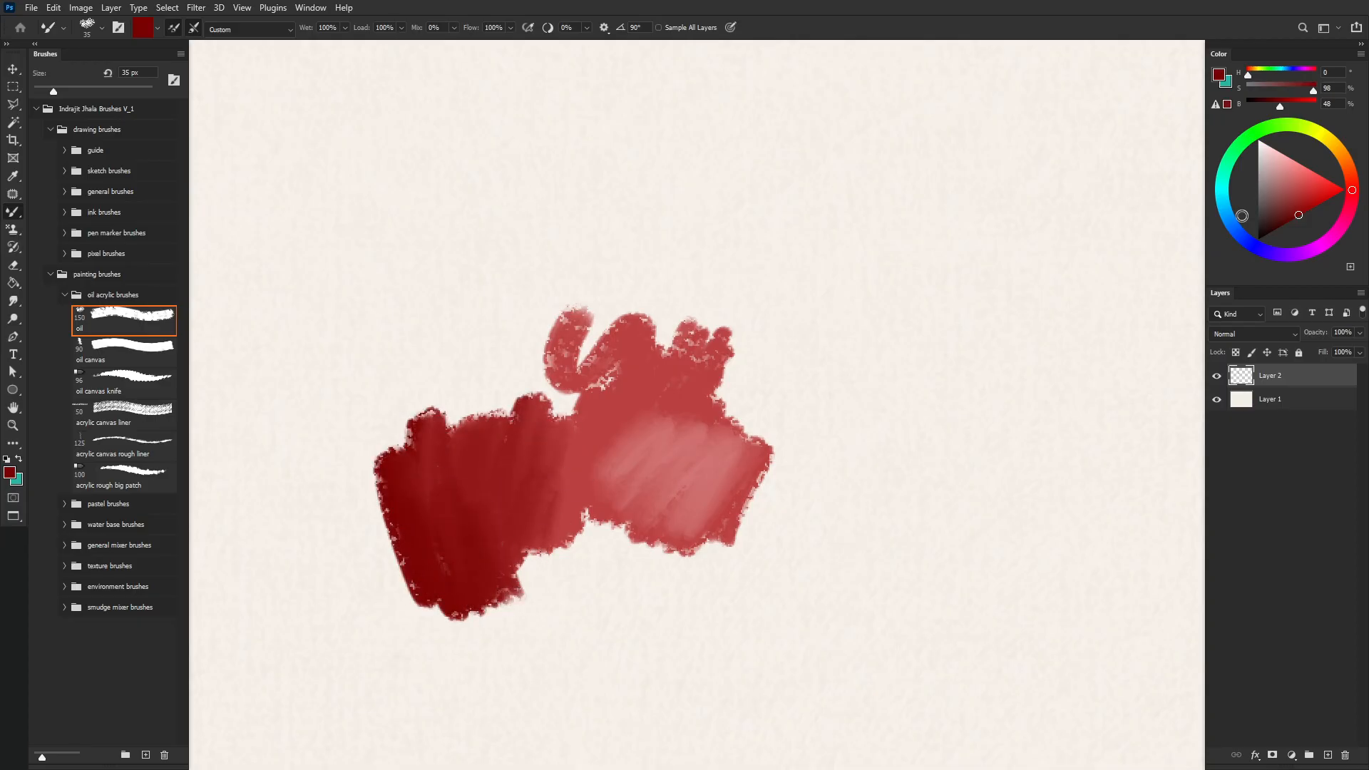
mouse_move(413, 599)
mouse_down()
mouse_move(379, 480)
mouse_move(391, 413)
mouse_move(324, 580)
mouse_move(417, 497)
mouse_move(367, 458)
mouse_move(473, 418)
mouse_move(392, 419)
mouse_move(524, 564)
mouse_move(512, 617)
mouse_up()
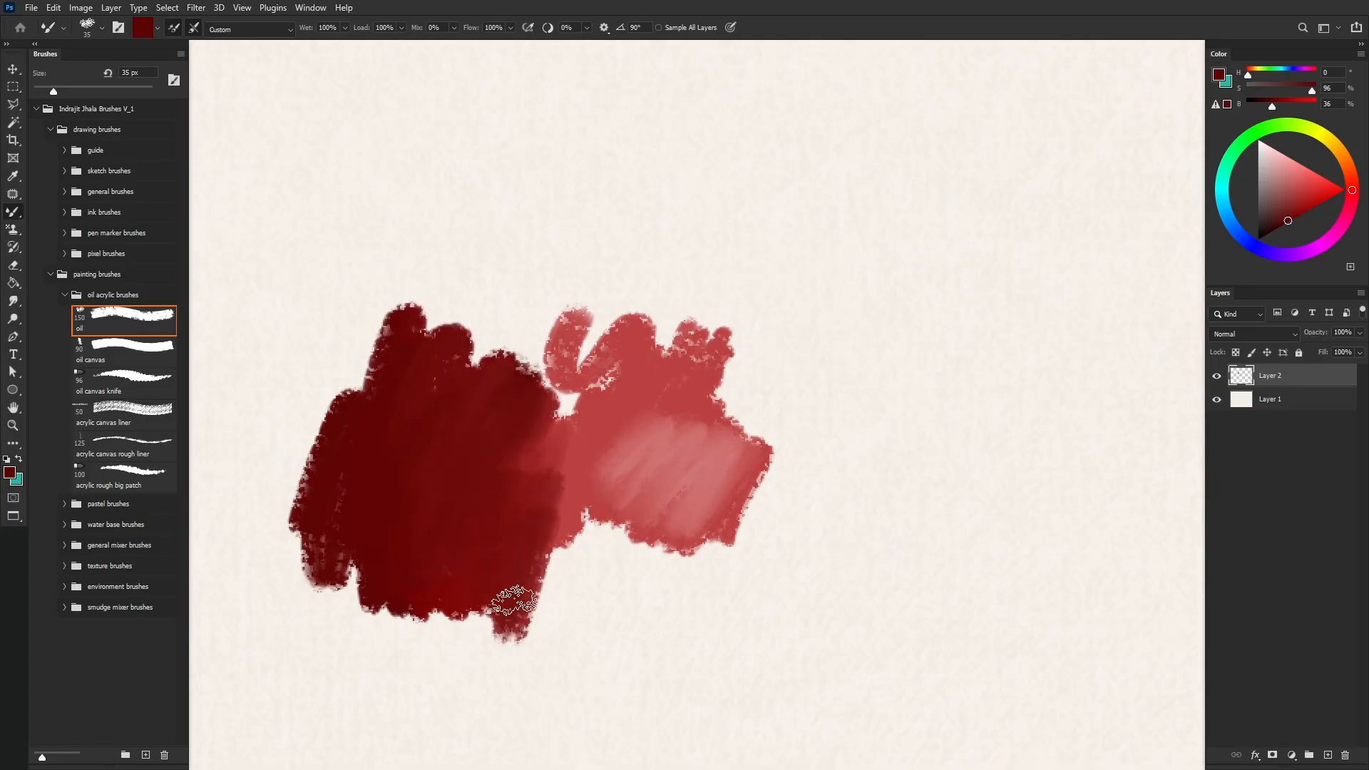
Step: Extend the oil patch with a lighter pink on its right side and a very dark red along its left edge
click(1302, 192)
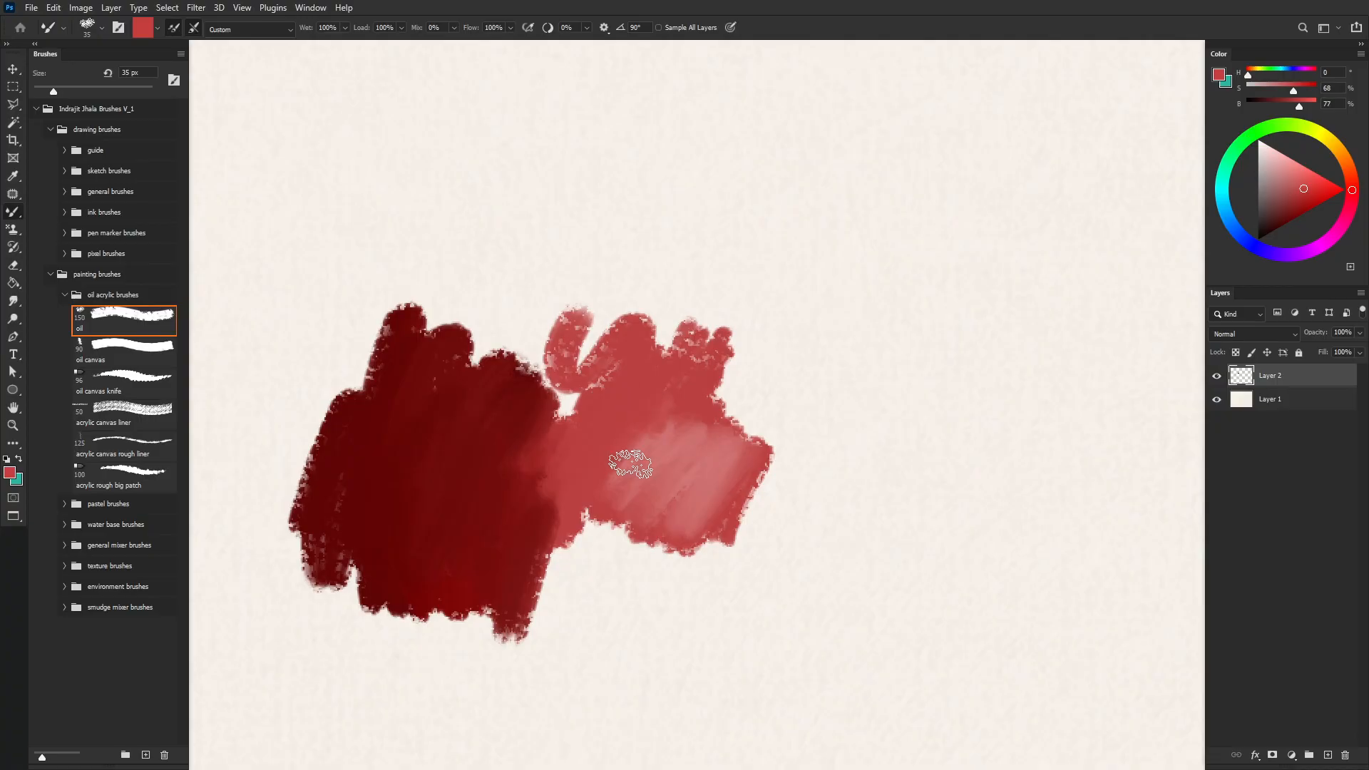
click(1292, 166)
mouse_move(641, 406)
mouse_down()
mouse_move(634, 435)
mouse_move(784, 355)
mouse_move(800, 371)
mouse_move(736, 376)
mouse_move(755, 269)
mouse_move(806, 325)
mouse_move(810, 457)
mouse_move(734, 541)
mouse_move(768, 440)
mouse_move(823, 401)
mouse_move(819, 455)
mouse_up()
click(1284, 224)
mouse_move(400, 310)
mouse_down()
mouse_move(297, 437)
mouse_move(264, 531)
mouse_up()
mouse_move(267, 599)
mouse_down()
mouse_move(334, 680)
mouse_move(307, 553)
mouse_move(346, 599)
mouse_move(354, 539)
mouse_move(266, 637)
mouse_up()
Step: Blend pale pink (S 26%, B 90%) strokes along the right edge of the oil patch
click(1277, 150)
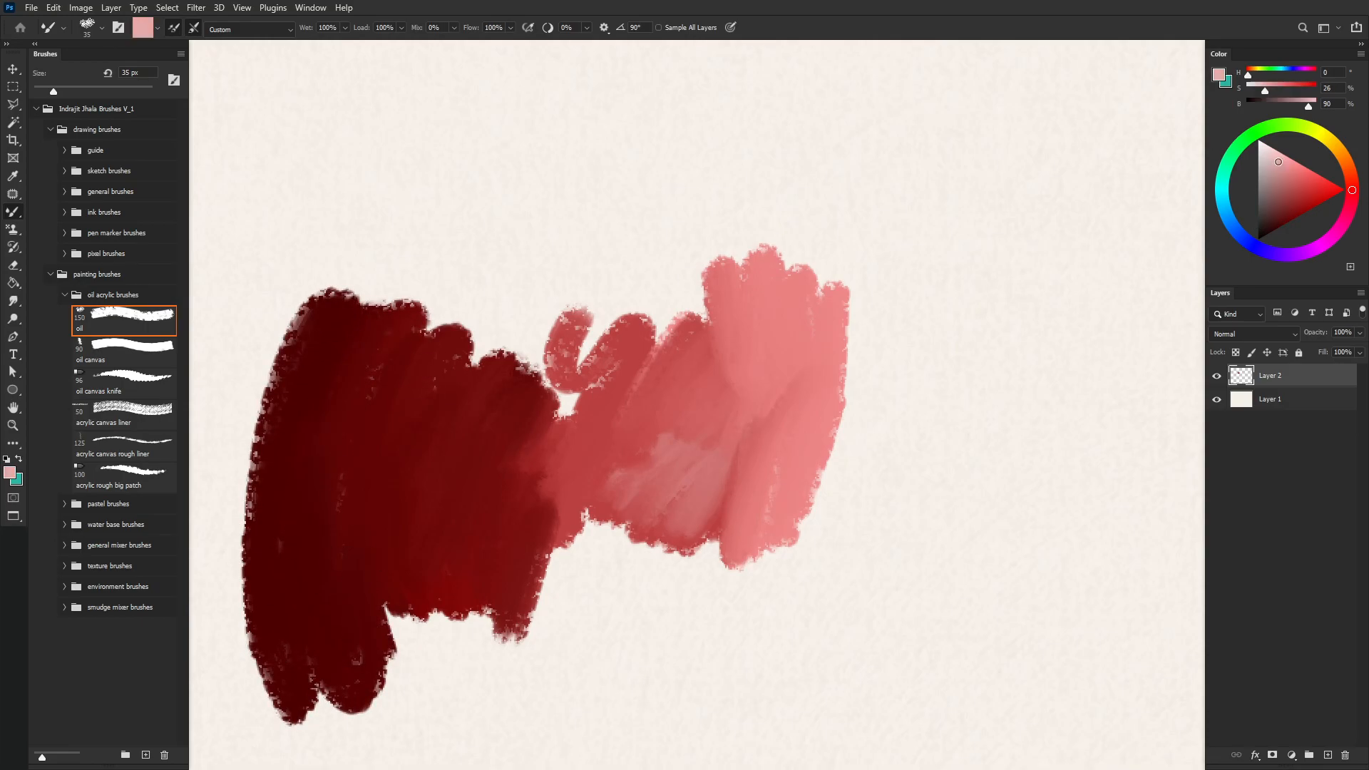
mouse_move(850, 232)
mouse_down()
mouse_move(863, 324)
mouse_move(834, 413)
mouse_move(789, 314)
mouse_move(788, 588)
mouse_up()
mouse_move(870, 402)
mouse_down()
mouse_move(777, 579)
mouse_move(704, 612)
mouse_move(726, 565)
mouse_move(831, 484)
mouse_move(788, 502)
mouse_move(796, 616)
mouse_move(883, 415)
mouse_move(910, 415)
mouse_move(779, 653)
mouse_move(878, 538)
mouse_move(910, 628)
mouse_up()
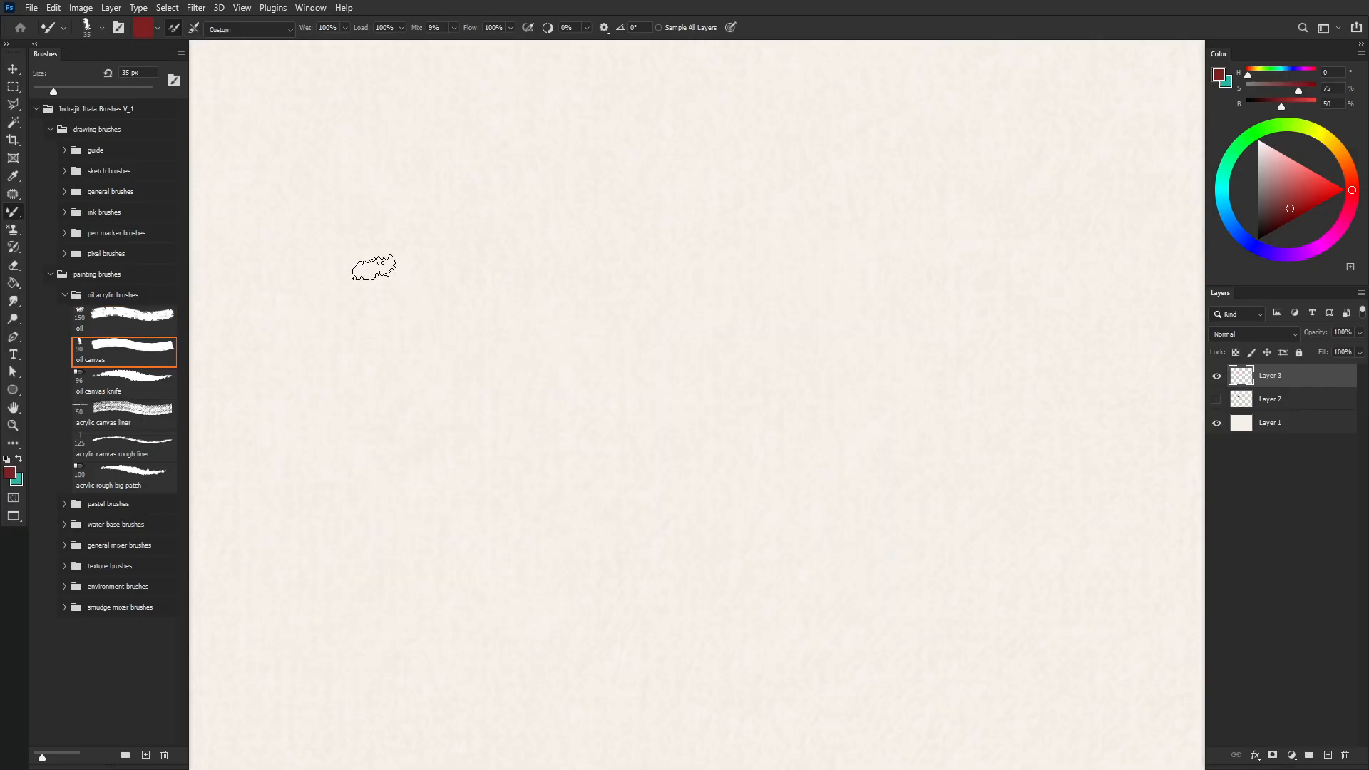
Step: Paint dark red strokes (S 75%, B 50%) on the empty Layer 3 with the oil canvas brush
mouse_move(378, 214)
mouse_down()
mouse_move(355, 357)
mouse_move(389, 333)
mouse_move(599, 346)
mouse_move(715, 234)
mouse_move(651, 377)
mouse_move(679, 288)
mouse_move(799, 210)
mouse_move(762, 392)
mouse_move(804, 323)
mouse_move(931, 209)
mouse_move(887, 377)
mouse_move(942, 403)
mouse_up()
mouse_move(1027, 342)
mouse_down()
mouse_move(805, 421)
mouse_move(781, 454)
mouse_move(631, 487)
mouse_move(645, 406)
mouse_move(738, 323)
mouse_move(854, 311)
mouse_move(863, 363)
mouse_move(752, 398)
mouse_move(674, 389)
mouse_move(739, 244)
mouse_move(677, 205)
mouse_move(689, 183)
mouse_move(705, 269)
mouse_move(830, 256)
mouse_move(904, 194)
mouse_move(885, 152)
mouse_move(910, 121)
mouse_move(898, 191)
mouse_move(927, 220)
mouse_move(864, 291)
mouse_move(875, 261)
mouse_up()
mouse_move(605, 343)
mouse_down()
mouse_move(499, 464)
mouse_move(271, 531)
mouse_move(465, 535)
mouse_move(628, 500)
mouse_move(670, 570)
mouse_up()
Step: Blend a lighter red and a very dark red (S 89%, B 25%) into the oil canvas strokes
drag(1290, 204, 1302, 174)
mouse_move(758, 373)
mouse_down()
mouse_move(755, 314)
mouse_move(721, 246)
mouse_move(743, 217)
mouse_move(856, 400)
mouse_move(780, 412)
mouse_move(651, 347)
mouse_move(820, 307)
mouse_up()
click(1277, 226)
mouse_move(673, 492)
mouse_down()
mouse_move(609, 556)
mouse_move(645, 579)
mouse_move(825, 504)
mouse_move(756, 456)
mouse_move(678, 499)
mouse_up()
mouse_move(792, 375)
mouse_down()
mouse_move(955, 421)
mouse_move(902, 452)
mouse_up()
Step: Paint canvas-textured zigzag and sweeping strokes in very dark red with the oil canvas knife brush at 96 px
click(128, 380)
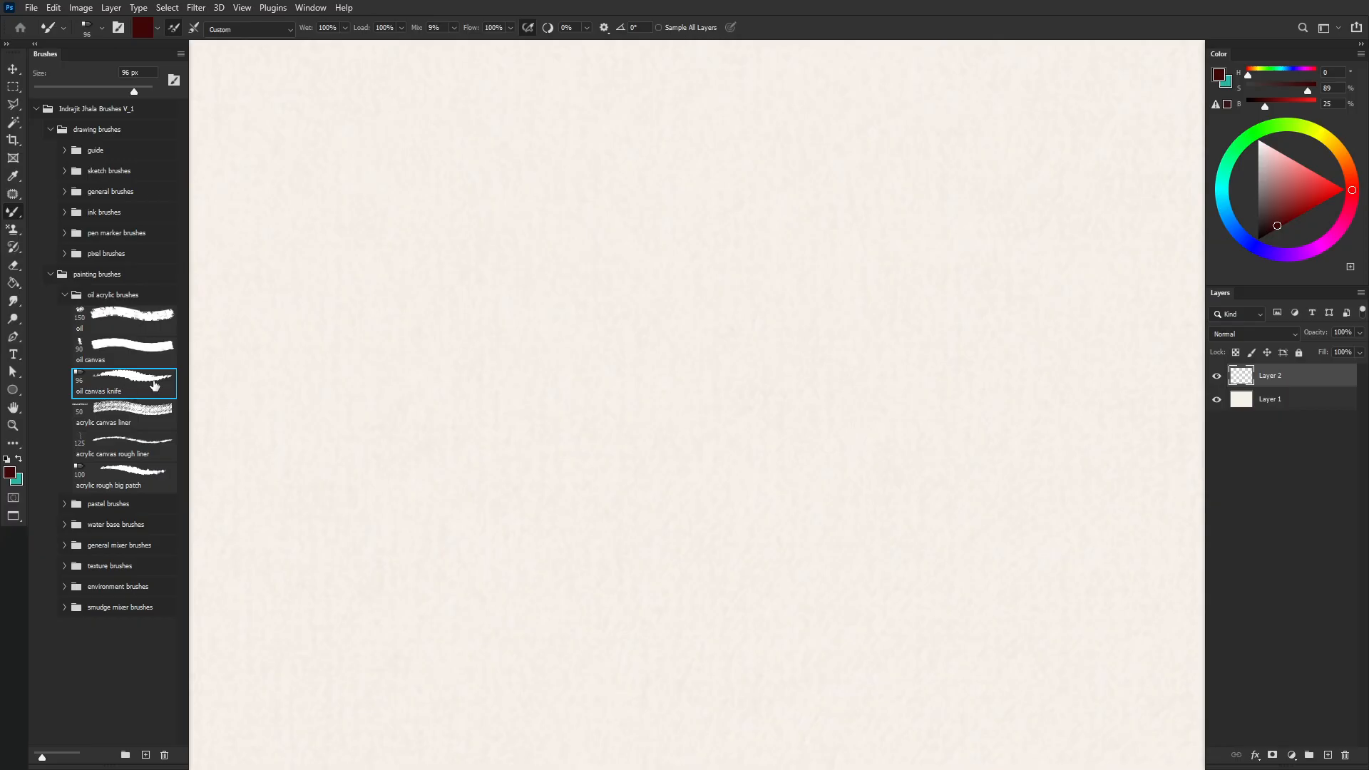
mouse_move(476, 190)
mouse_down()
mouse_move(453, 376)
mouse_move(703, 208)
mouse_move(644, 448)
mouse_up()
mouse_move(528, 519)
mouse_down()
mouse_move(742, 456)
mouse_move(965, 434)
mouse_move(742, 462)
mouse_move(904, 261)
mouse_up()
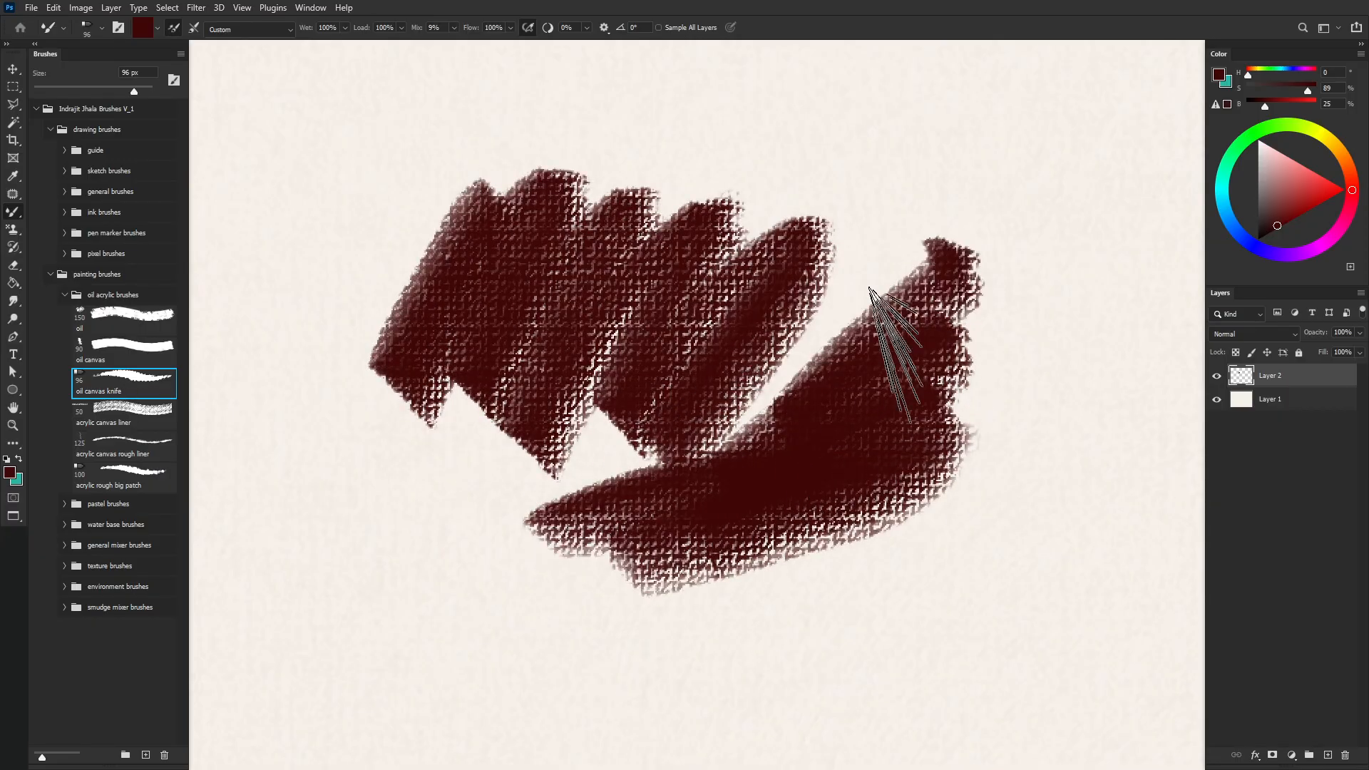
Step: Blend sweeping bright red strokes (S 67%, B 81%) over the upper part of the dark knife strokes
click(1305, 185)
mouse_move(927, 214)
mouse_down()
mouse_move(833, 274)
mouse_move(825, 254)
mouse_move(489, 306)
mouse_move(428, 290)
mouse_move(785, 150)
mouse_up()
mouse_move(786, 220)
mouse_down()
mouse_move(917, 114)
mouse_move(321, 229)
mouse_move(694, 275)
mouse_move(798, 264)
mouse_up()
mouse_move(999, 268)
mouse_down()
mouse_move(794, 244)
mouse_move(1031, 192)
mouse_up()
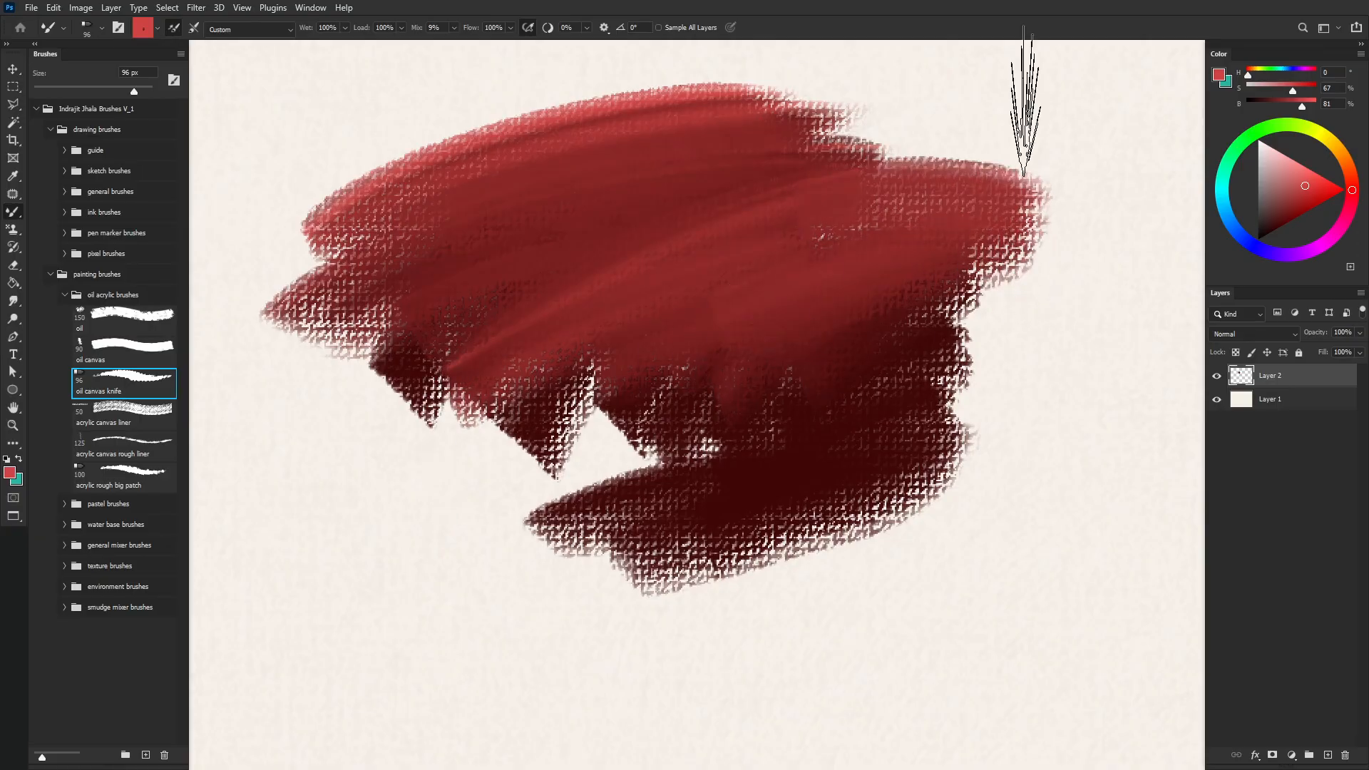
Step: Paint bright red strokes with the acrylic canvas liner at 50 px and blend dark red (S 84%, B 42%) over and beside them
click(123, 422)
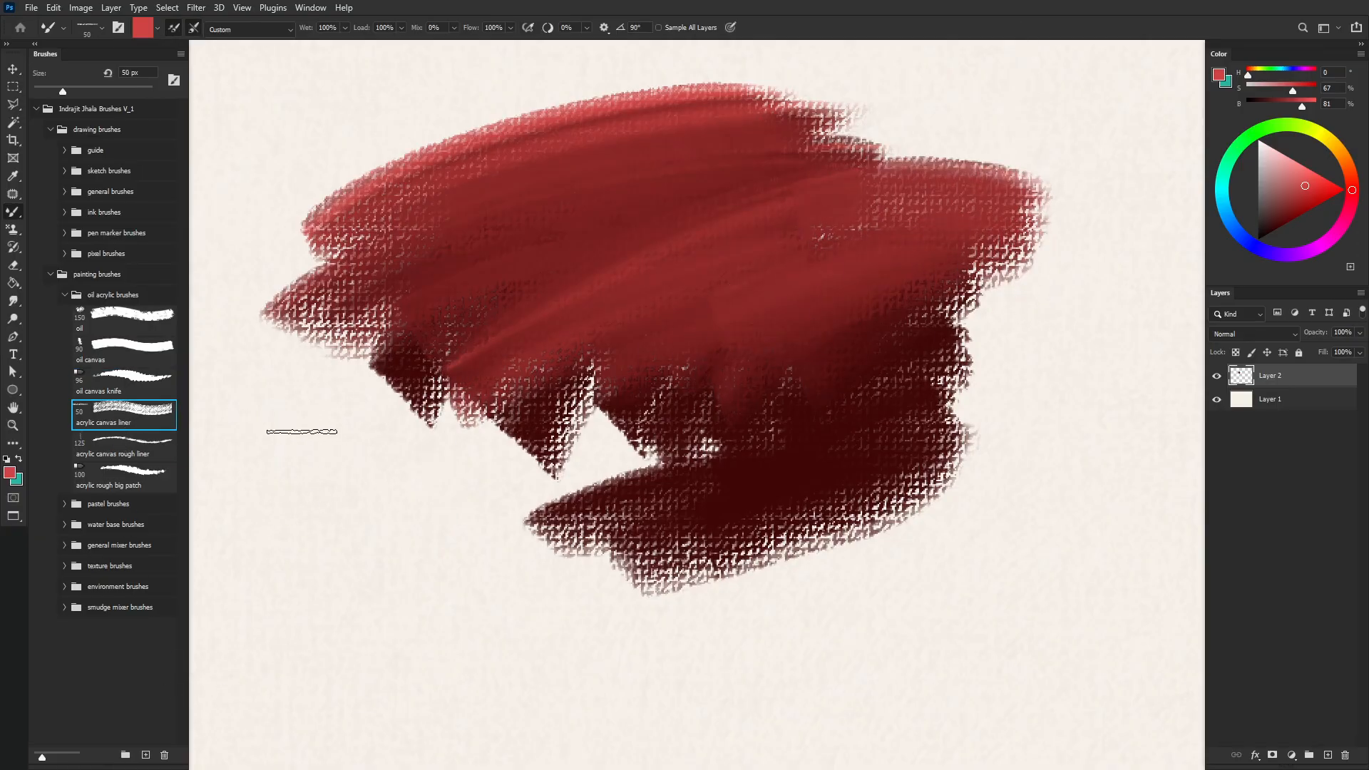
mouse_move(314, 513)
mouse_down()
mouse_move(342, 477)
mouse_move(392, 464)
mouse_move(499, 510)
mouse_move(526, 650)
mouse_move(494, 662)
mouse_up()
click(1289, 214)
mouse_move(485, 467)
mouse_down()
mouse_move(529, 584)
mouse_move(555, 532)
mouse_move(437, 511)
mouse_move(335, 532)
mouse_move(464, 620)
mouse_move(616, 689)
mouse_move(728, 642)
mouse_move(799, 578)
mouse_move(614, 717)
mouse_move(707, 693)
mouse_move(932, 566)
mouse_move(842, 563)
mouse_up()
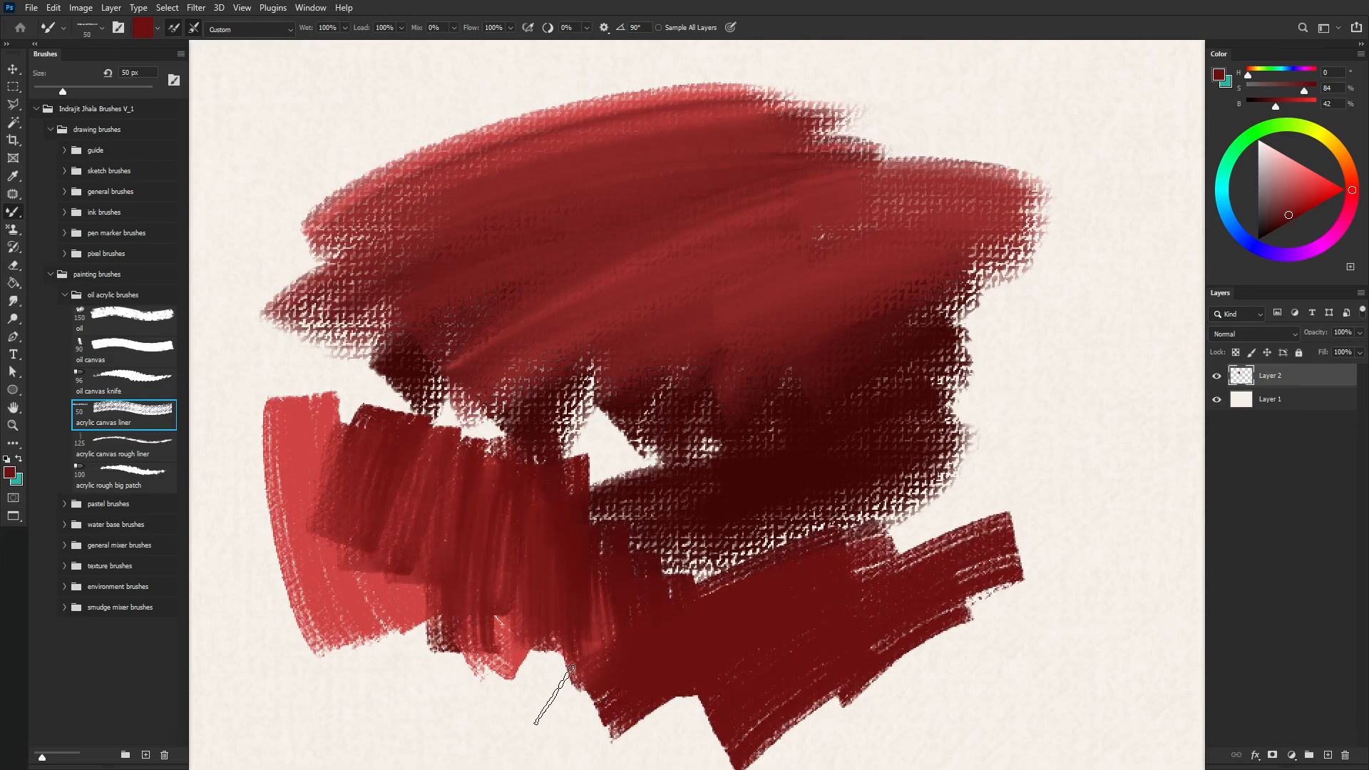
Step: Paint rows of slanted dark red strokes along the right side of the canvas with the acrylic canvas rough liner brush
click(120, 457)
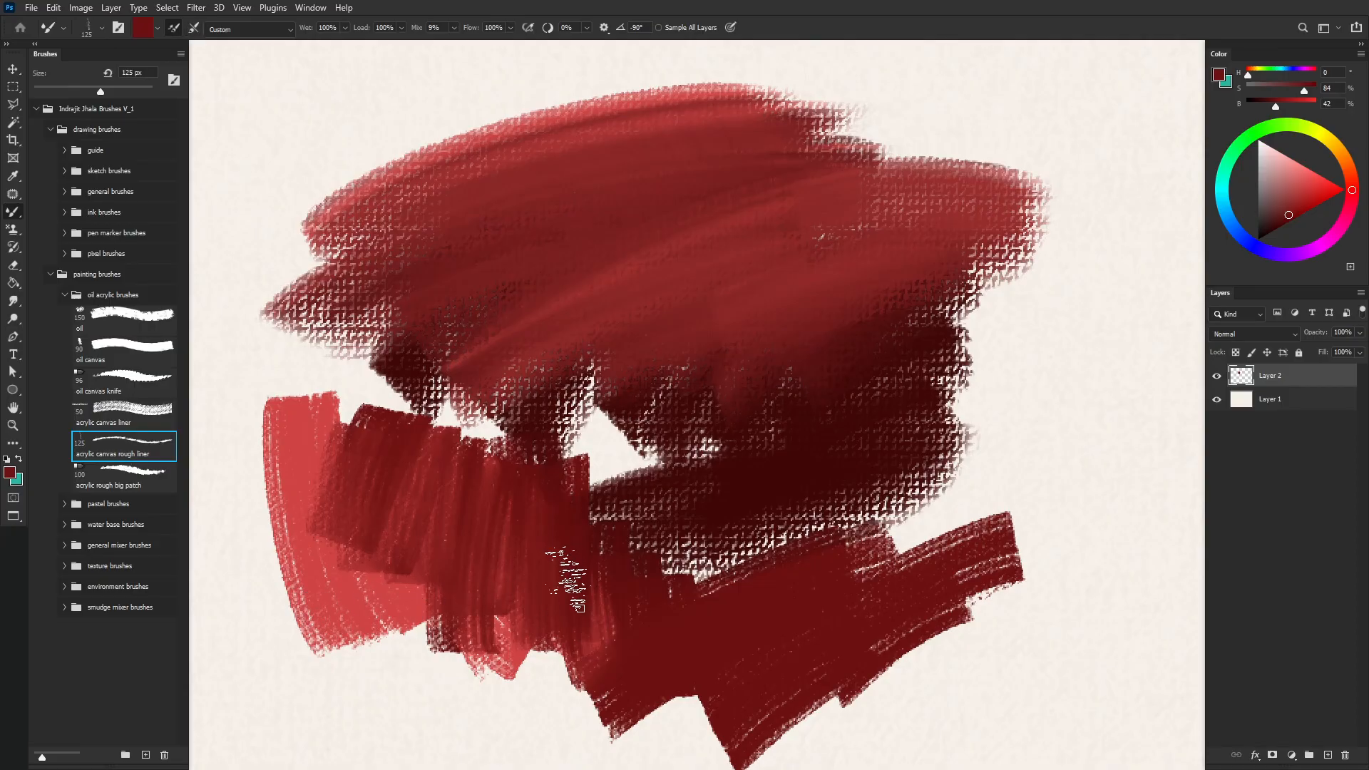
drag(966, 403, 1095, 292)
drag(980, 435, 1116, 332)
drag(998, 485, 1123, 374)
drag(1049, 503, 1138, 396)
drag(1031, 303, 1174, 303)
drag(920, 82, 1158, 146)
mouse_move(1149, 199)
mouse_down()
mouse_move(909, 114)
mouse_move(1141, 185)
mouse_move(949, 164)
mouse_move(1198, 264)
mouse_move(1013, 275)
mouse_up()
drag(1005, 560, 1162, 492)
drag(997, 610, 1159, 531)
drag(987, 656, 1162, 571)
drag(971, 713, 1152, 603)
drag(1006, 727, 1159, 635)
Step: Paint rough dark red patches above the knife strokes with the acrylic rough big patch brush, first at 100 px and beside them at 40 px
drag(421, 291, 464, 340)
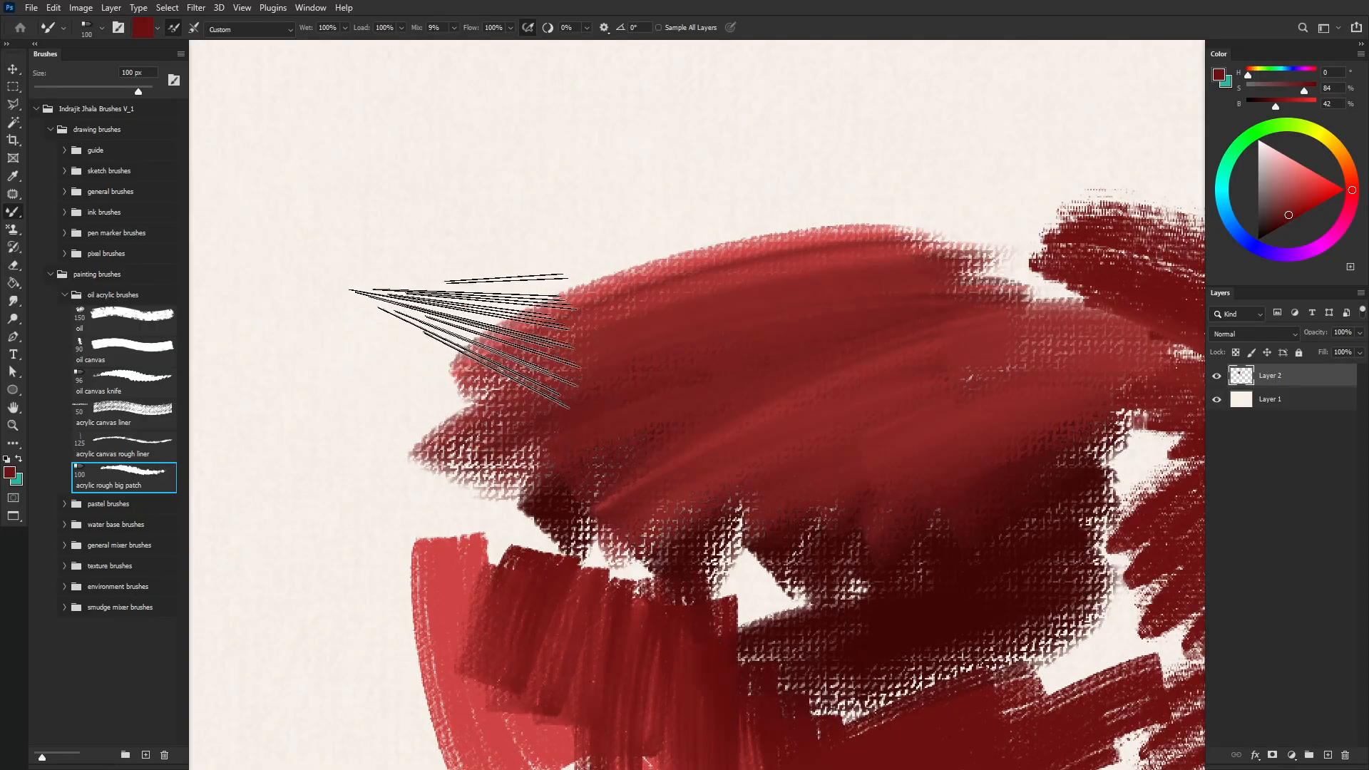
drag(357, 159, 370, 310)
key(bracketleft)
key(bracketleft)
key(bracketleft)
key(bracketleft)
mouse_move(544, 129)
mouse_down()
mouse_move(486, 216)
mouse_move(593, 98)
mouse_move(484, 284)
mouse_move(624, 127)
mouse_move(693, 109)
mouse_move(543, 216)
mouse_move(718, 143)
mouse_move(910, 131)
mouse_move(627, 238)
mouse_move(528, 302)
mouse_move(490, 318)
mouse_up()
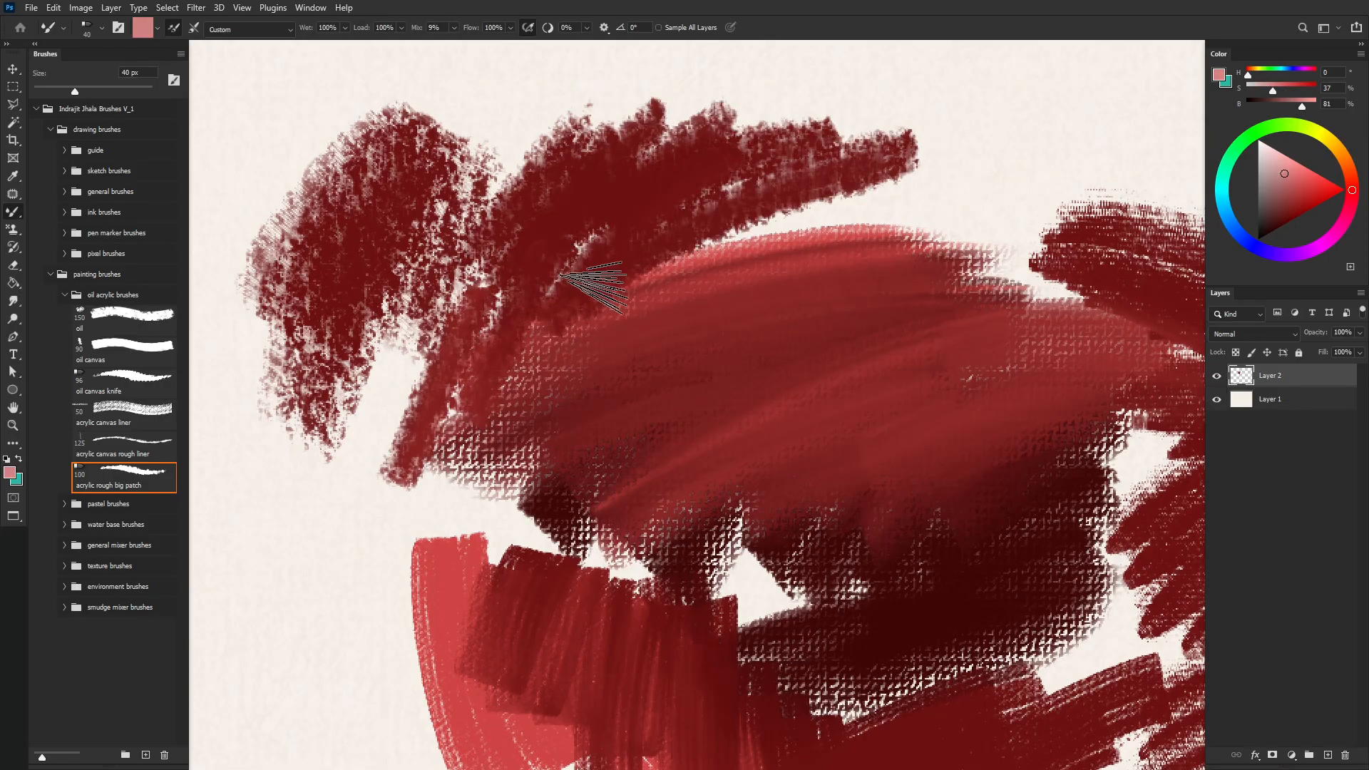
Step: Blend muted pink (S 37%, B 81%) and light blue (H 224) strokes over the rough dark red patches
mouse_move(626, 214)
mouse_down()
mouse_move(574, 224)
mouse_move(372, 374)
mouse_up()
mouse_move(572, 226)
mouse_down()
mouse_move(535, 269)
mouse_move(366, 221)
mouse_move(413, 177)
mouse_move(309, 166)
mouse_move(321, 275)
mouse_move(679, 122)
mouse_move(620, 97)
mouse_move(457, 115)
mouse_up()
mouse_move(779, 82)
mouse_down()
mouse_move(614, 95)
mouse_move(657, 169)
mouse_up()
mouse_move(909, 187)
mouse_down()
mouse_move(780, 286)
mouse_move(697, 314)
mouse_move(612, 289)
mouse_move(590, 236)
mouse_move(724, 137)
mouse_move(567, 176)
mouse_up()
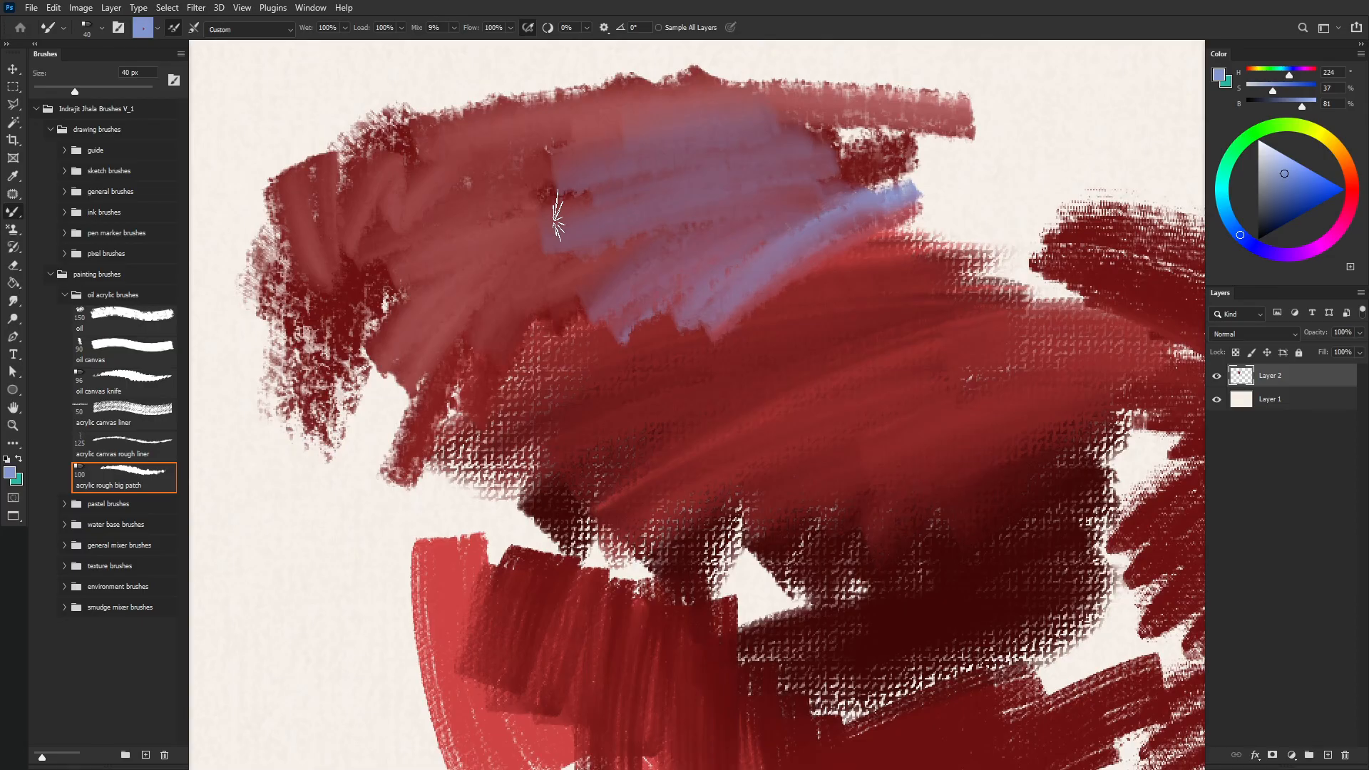
Step: Paint a grainy blue patch (H 224, S 77%, B 70%) with the pastel soft brush at 70 px
click(66, 294)
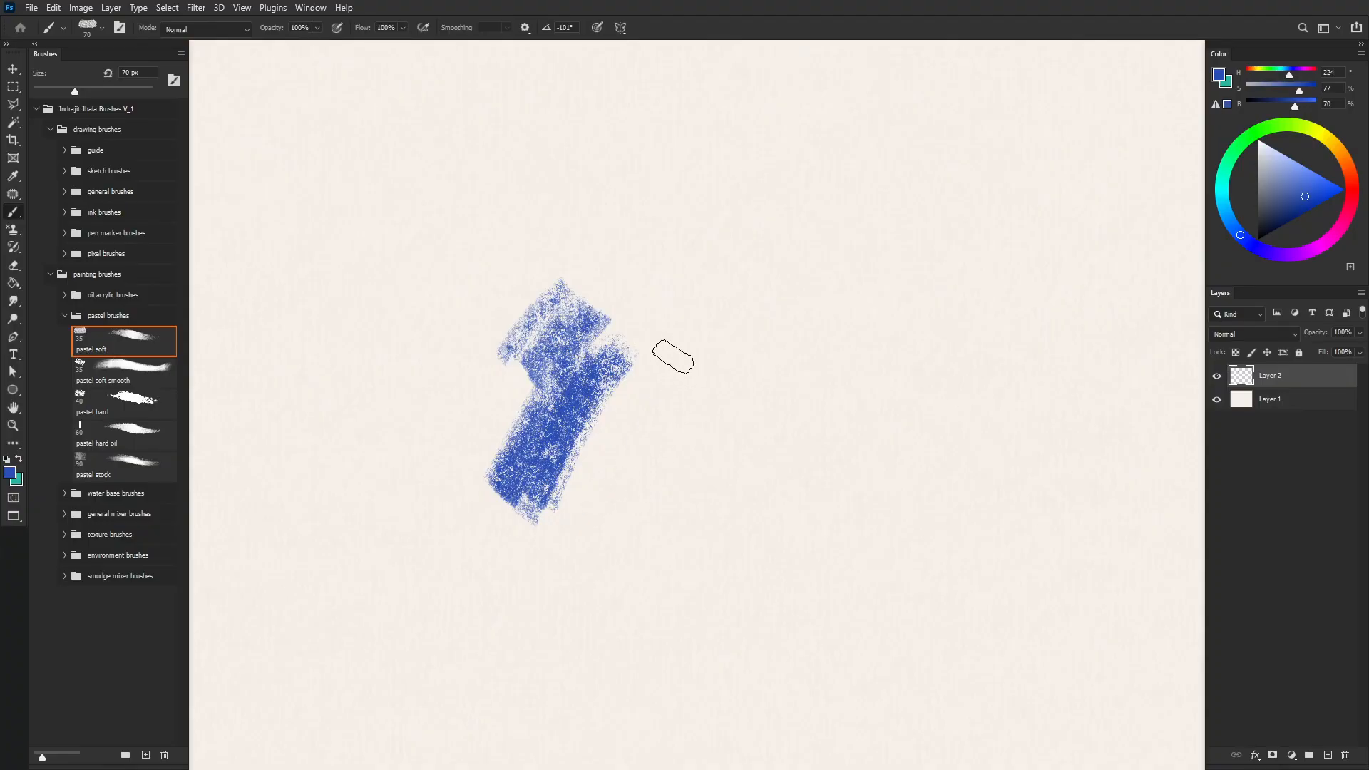
mouse_move(598, 317)
mouse_down()
mouse_move(500, 400)
mouse_move(499, 300)
mouse_move(406, 328)
mouse_move(499, 399)
mouse_move(627, 321)
mouse_move(571, 457)
mouse_move(432, 379)
mouse_move(567, 385)
mouse_move(620, 442)
mouse_move(480, 476)
mouse_up()
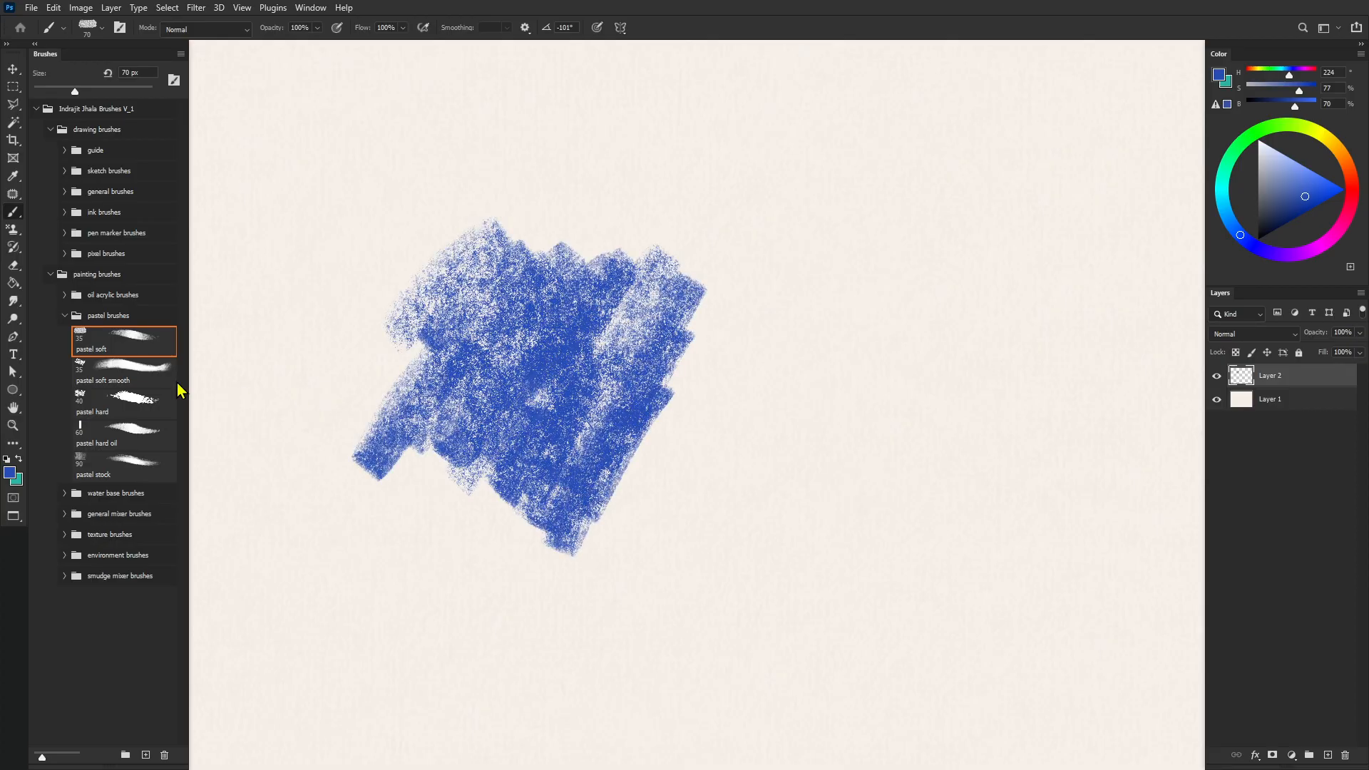
Step: Paint a smooth blue patch with the pastel soft smooth brush at 100 px and overlap it with dark blue (S 84%, B 46%)
click(114, 368)
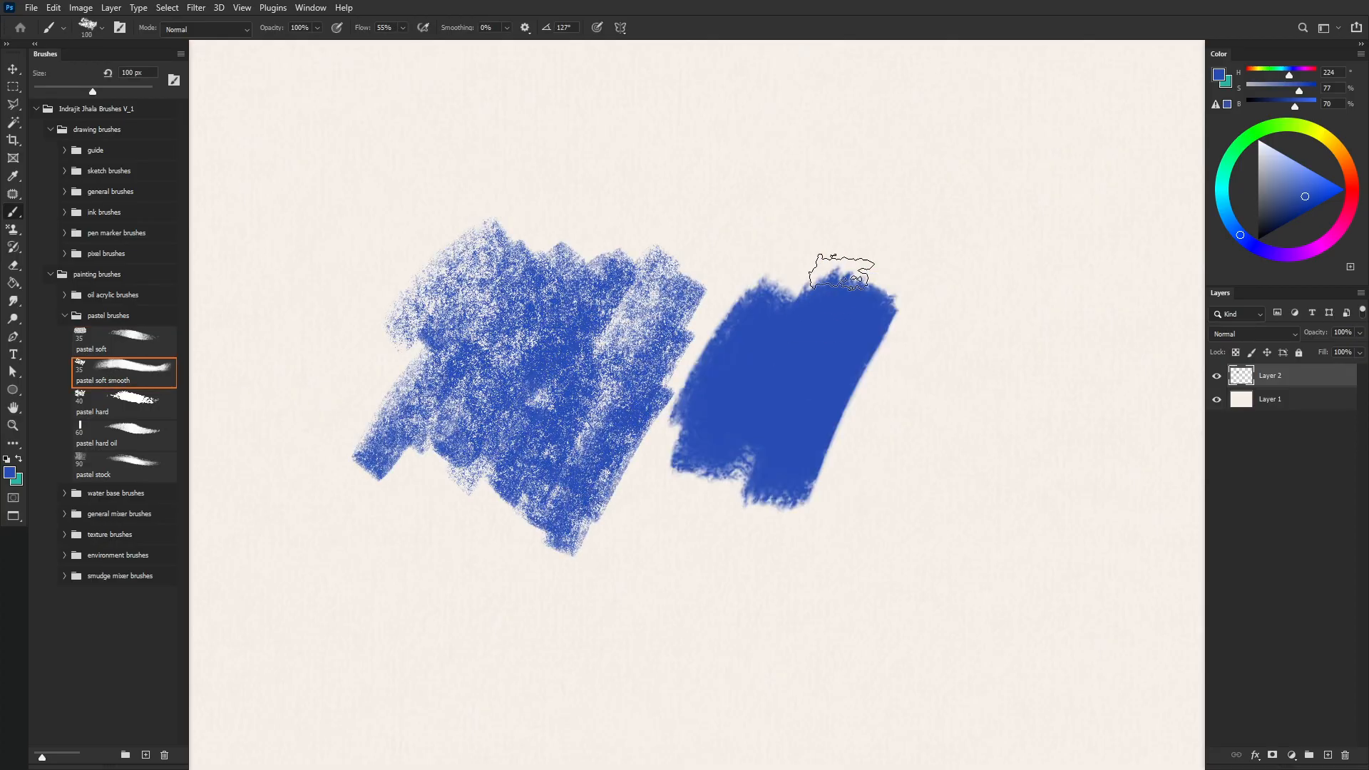
drag(842, 271, 772, 446)
mouse_move(812, 351)
mouse_down()
mouse_move(820, 214)
mouse_move(977, 243)
mouse_move(991, 370)
mouse_move(927, 503)
mouse_up()
click(1291, 213)
mouse_move(1016, 249)
mouse_down()
mouse_move(941, 449)
mouse_move(912, 200)
mouse_move(887, 281)
mouse_move(966, 442)
mouse_move(952, 467)
mouse_up()
Step: Enlarge the pastel hard brush to 100 px and paint a coarse dark blue patch at the lower left of the canvas
click(121, 405)
mouse_move(350, 649)
mouse_down()
mouse_move(360, 614)
mouse_move(417, 639)
mouse_up()
key(bracketright)
key(bracketright)
mouse_move(387, 541)
mouse_down()
mouse_move(436, 560)
mouse_move(495, 670)
mouse_move(408, 648)
mouse_move(307, 526)
mouse_move(324, 403)
mouse_move(303, 377)
mouse_move(331, 403)
mouse_move(367, 528)
mouse_move(399, 574)
mouse_move(389, 546)
mouse_move(296, 563)
mouse_move(299, 660)
mouse_move(424, 681)
mouse_move(534, 574)
mouse_up()
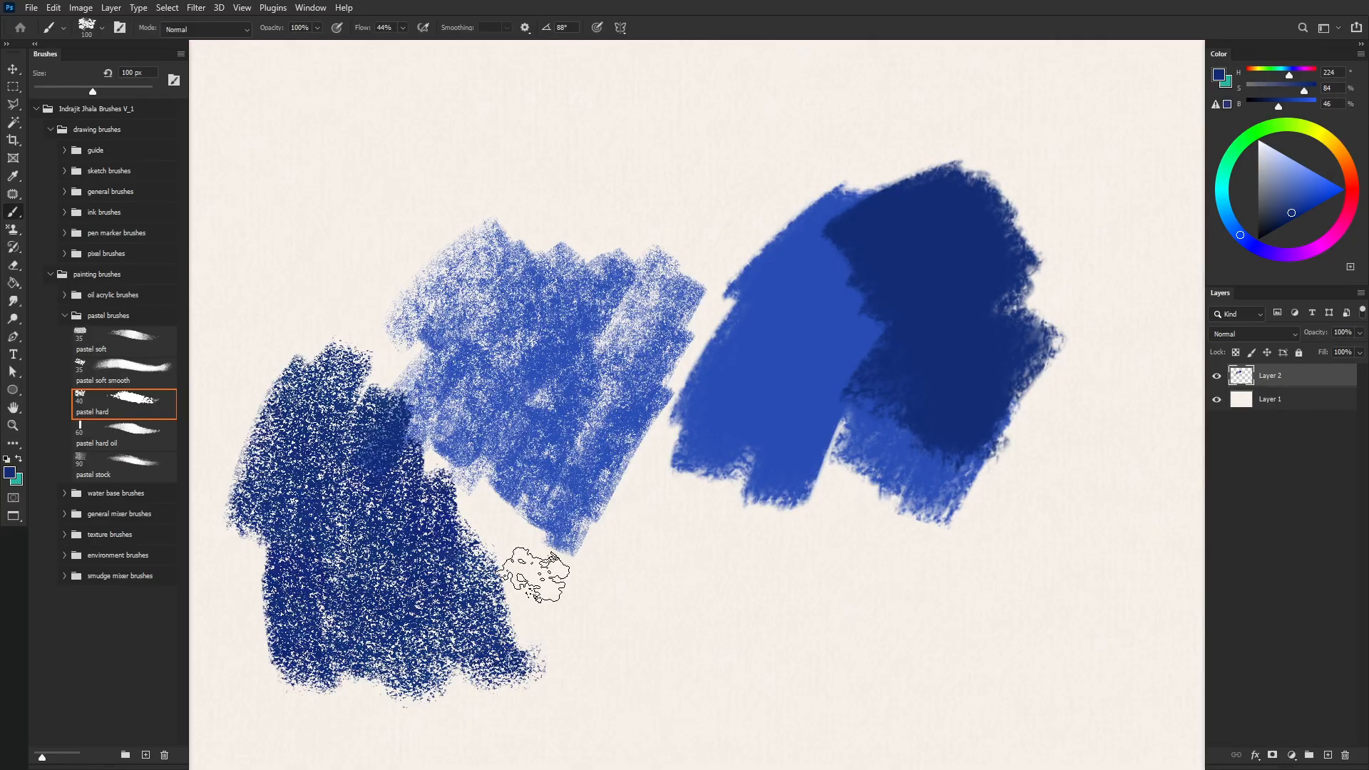
Step: Paint dark blue strokes with the pastel hard oil brush at 60 and 175 px, and overlay lighter blue (S 47%, B 77%)
click(133, 431)
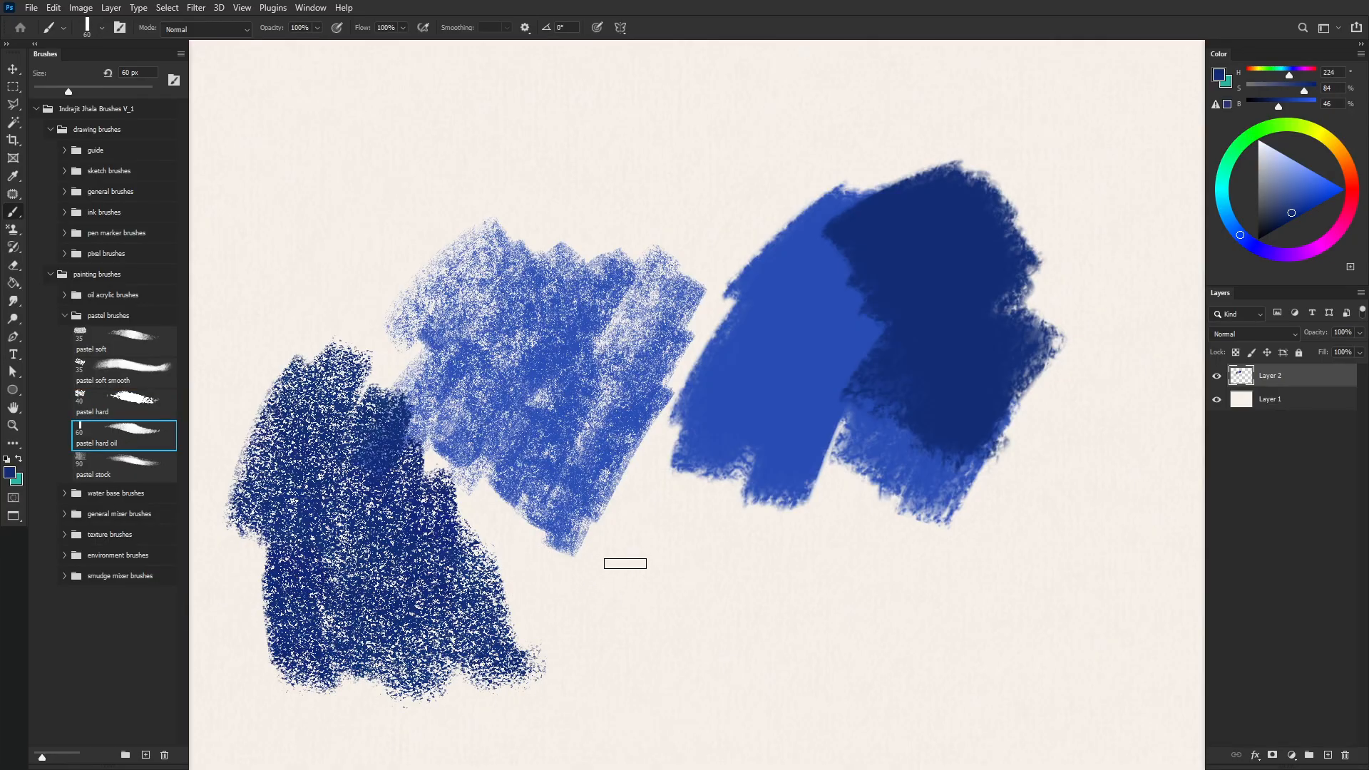
mouse_move(681, 525)
mouse_down()
mouse_move(630, 615)
mouse_move(635, 633)
mouse_move(753, 560)
mouse_move(740, 531)
mouse_move(668, 521)
mouse_move(581, 595)
mouse_up()
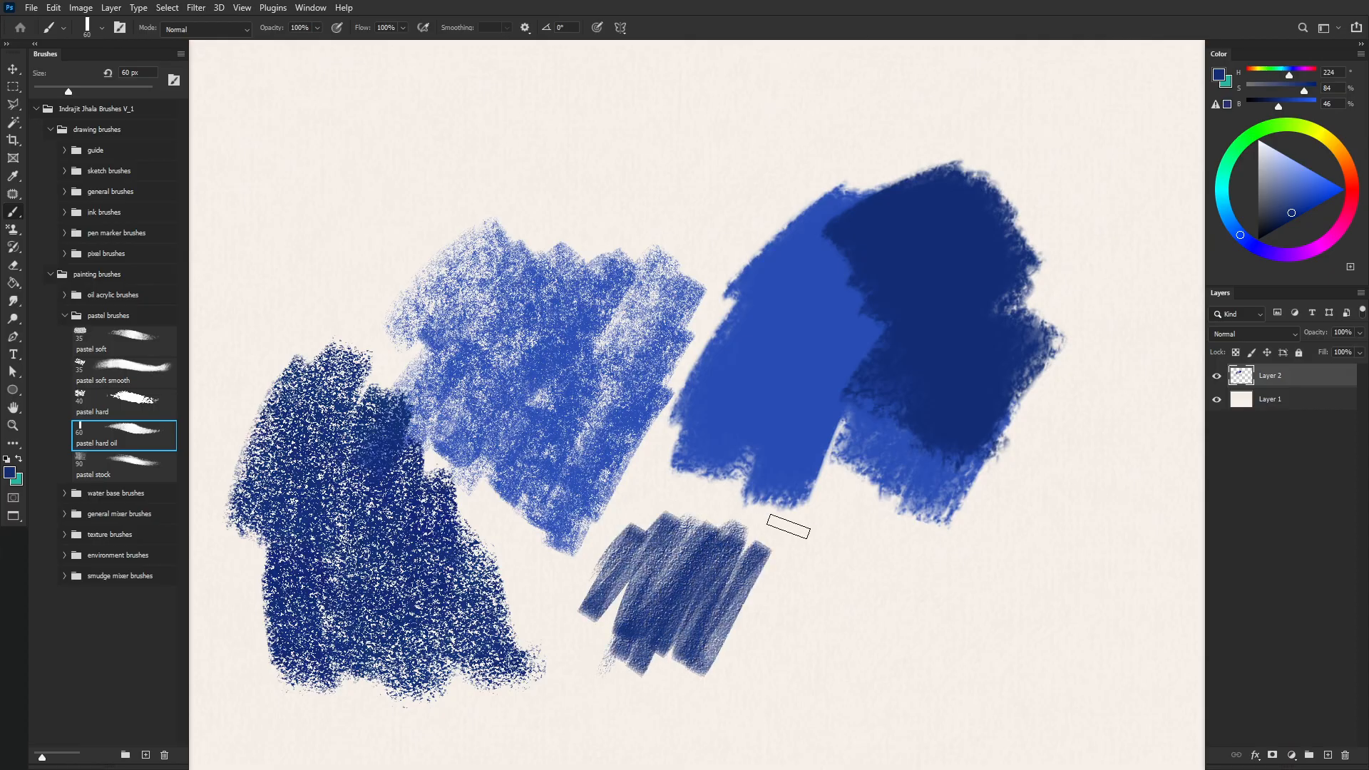
mouse_move(802, 592)
mouse_down()
mouse_move(866, 664)
mouse_move(798, 563)
mouse_move(806, 548)
mouse_move(833, 560)
mouse_move(805, 658)
mouse_move(729, 583)
mouse_move(784, 663)
mouse_up()
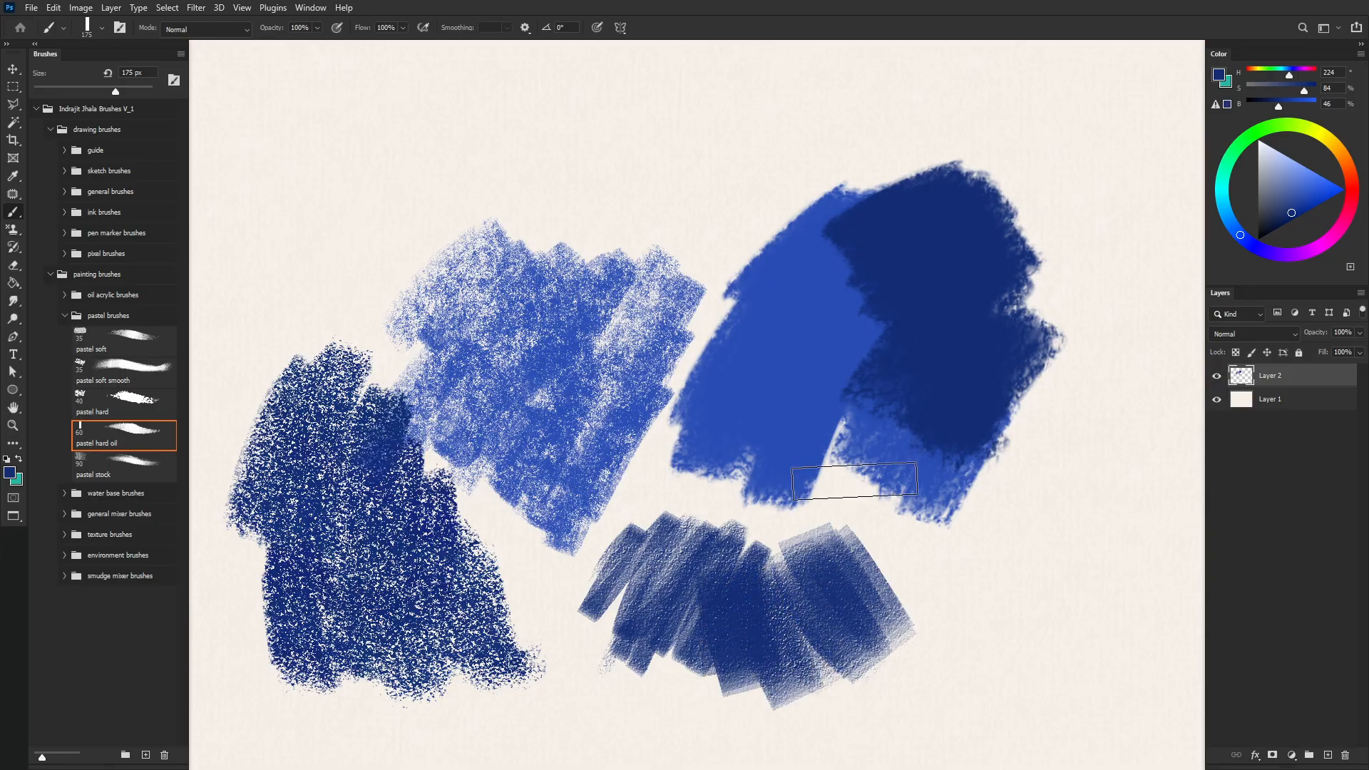
mouse_move(797, 556)
mouse_down()
mouse_move(713, 615)
mouse_move(725, 580)
mouse_move(838, 572)
mouse_move(837, 689)
mouse_up()
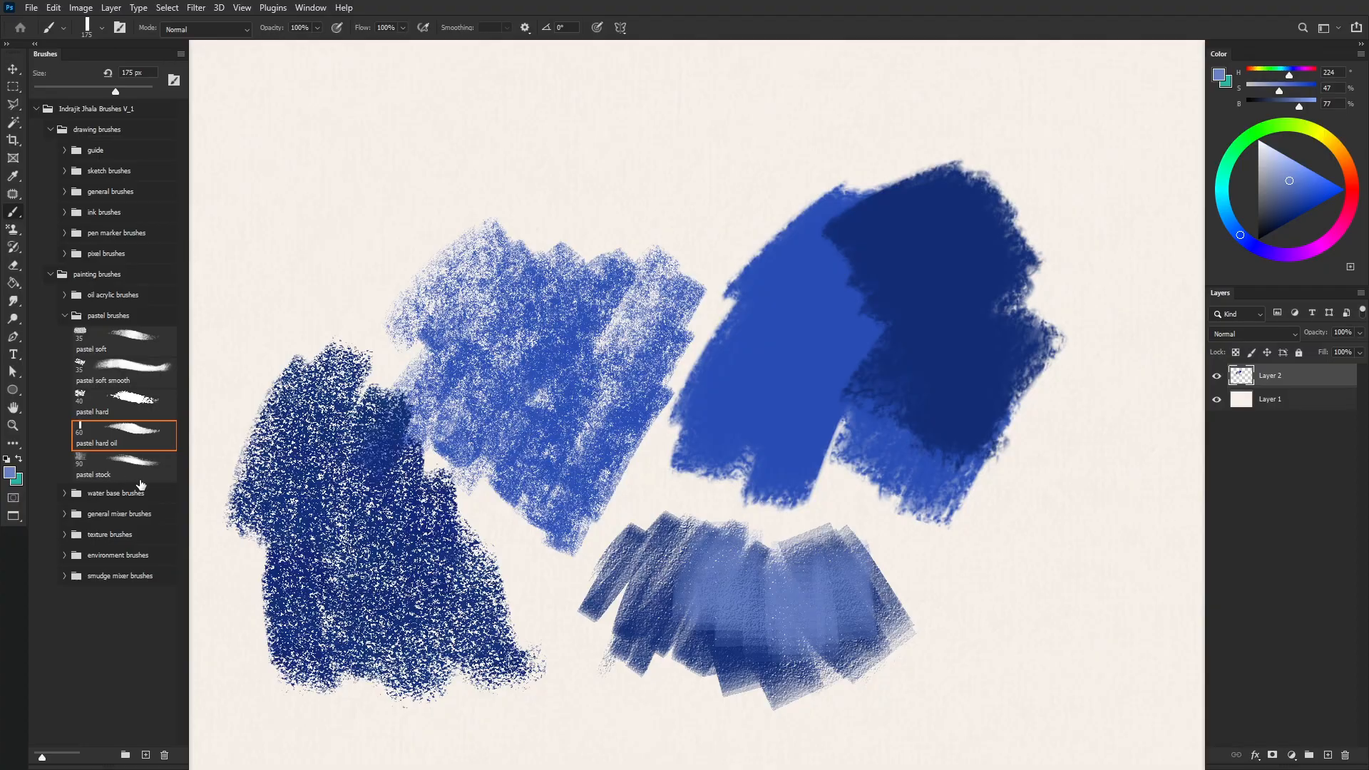
Step: Paint light blue curved strokes above the grainy pastel patch with the pastel stock brush at 90 px
drag(831, 101, 513, 235)
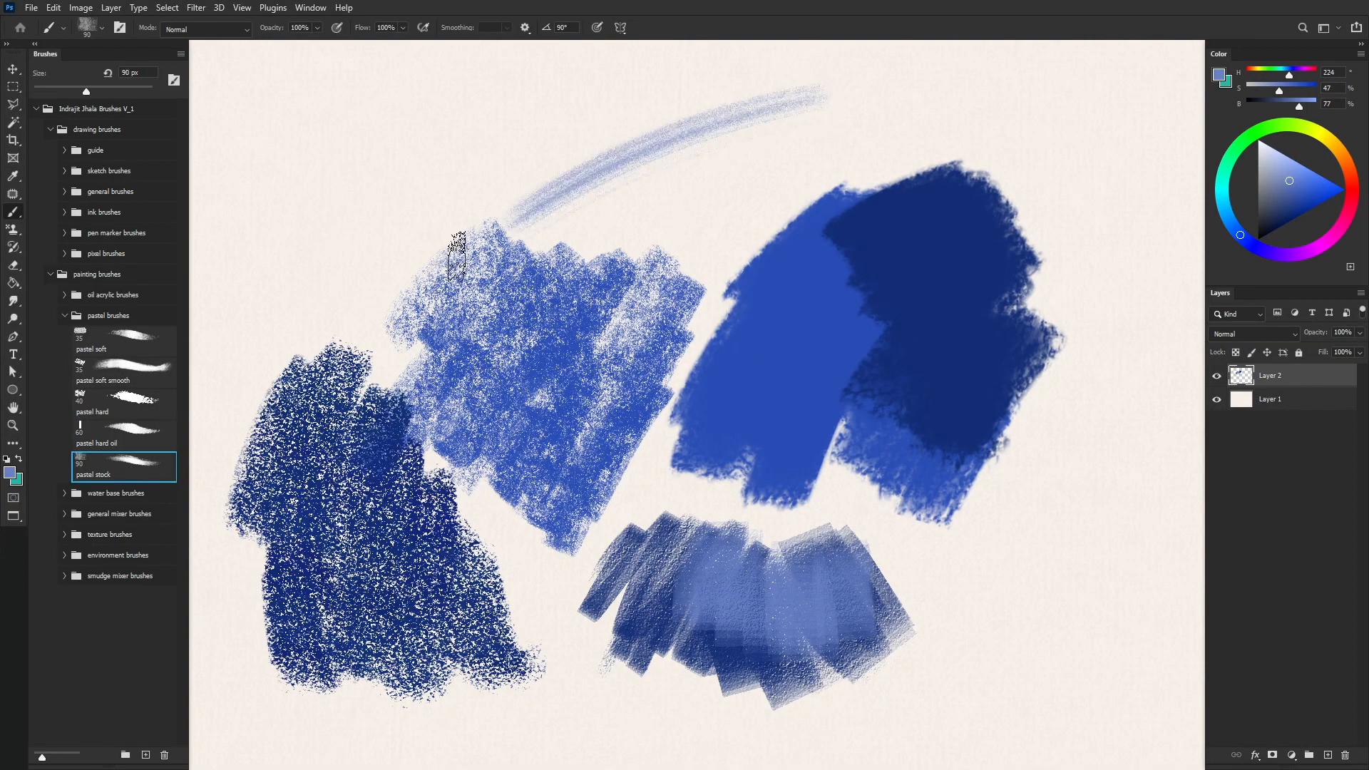
drag(900, 118, 595, 258)
drag(620, 101, 364, 192)
drag(585, 125, 293, 291)
drag(542, 156, 378, 253)
drag(620, 118, 367, 278)
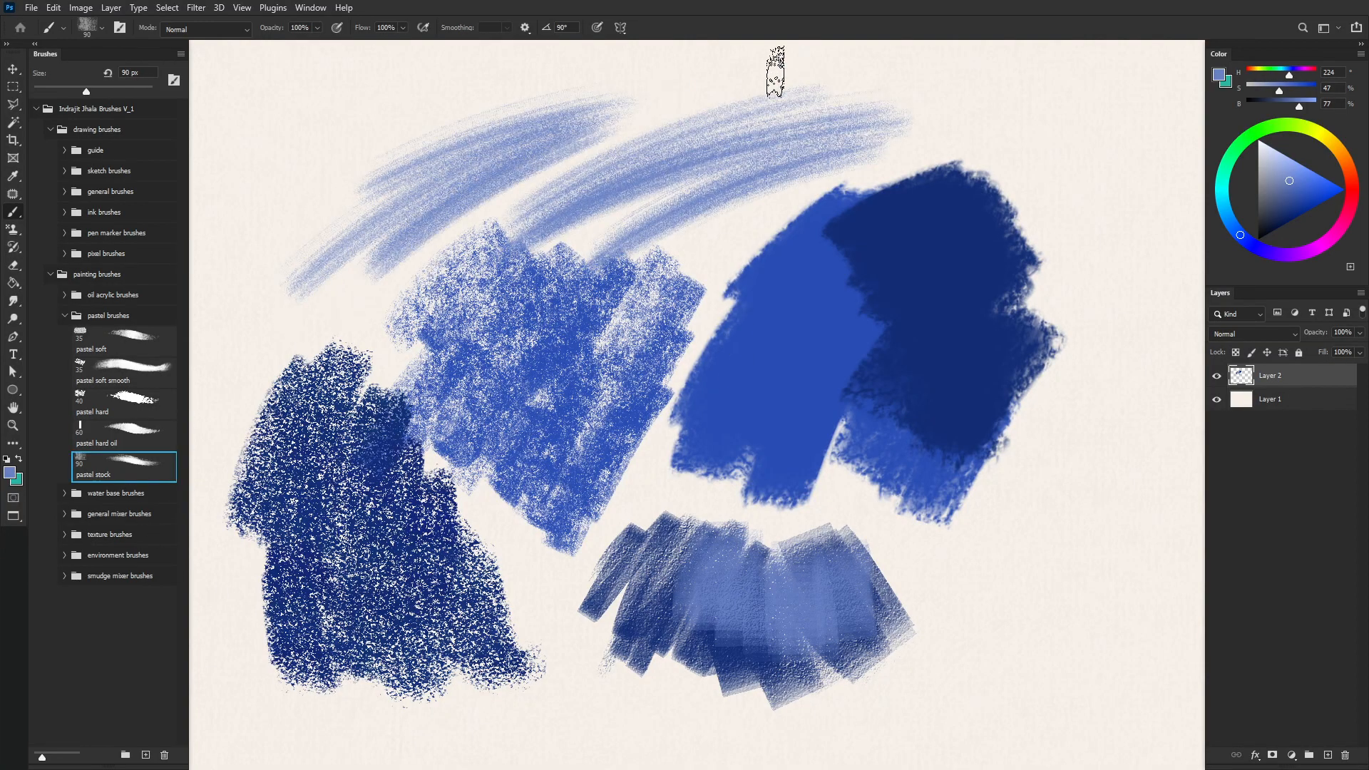
Step: Layer more light blue pastel stock strokes at 90 px across the upper part of the canvas, thickening the curved hatching
drag(557, 93, 328, 186)
drag(535, 64, 281, 157)
drag(499, 100, 300, 212)
drag(724, 69, 442, 214)
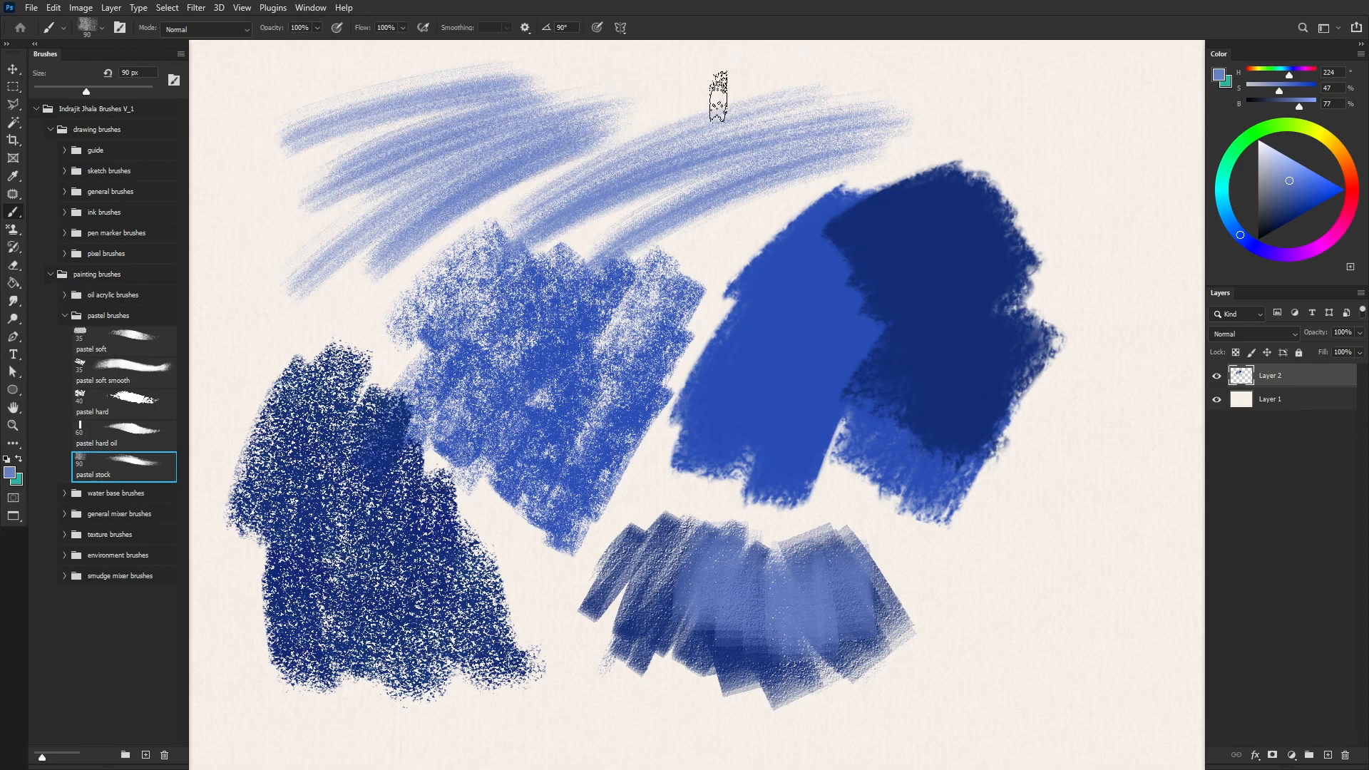
drag(715, 92, 517, 189)
drag(859, 85, 499, 203)
drag(796, 89, 428, 250)
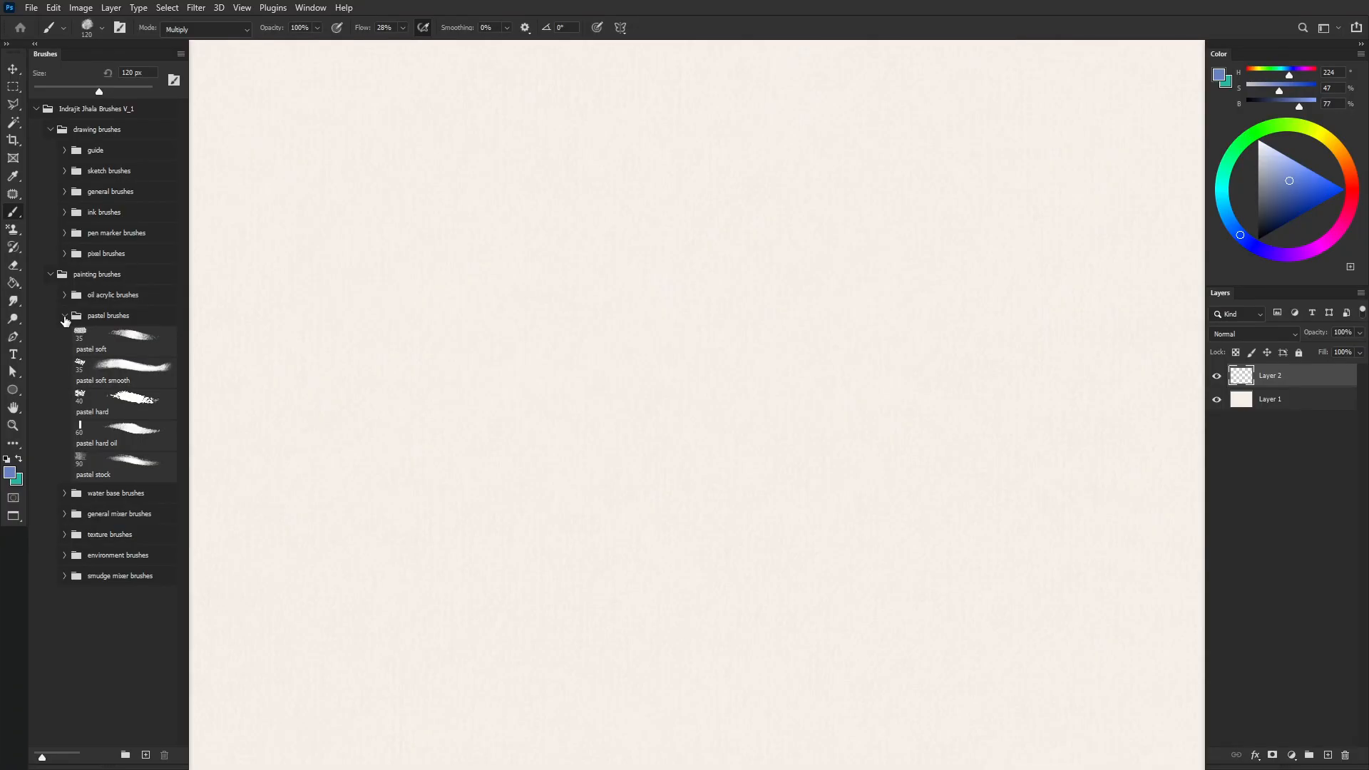
Step: Open the water base brushes and paint a broad light blue patch with the watercolor soft brush at 120 px
click(64, 317)
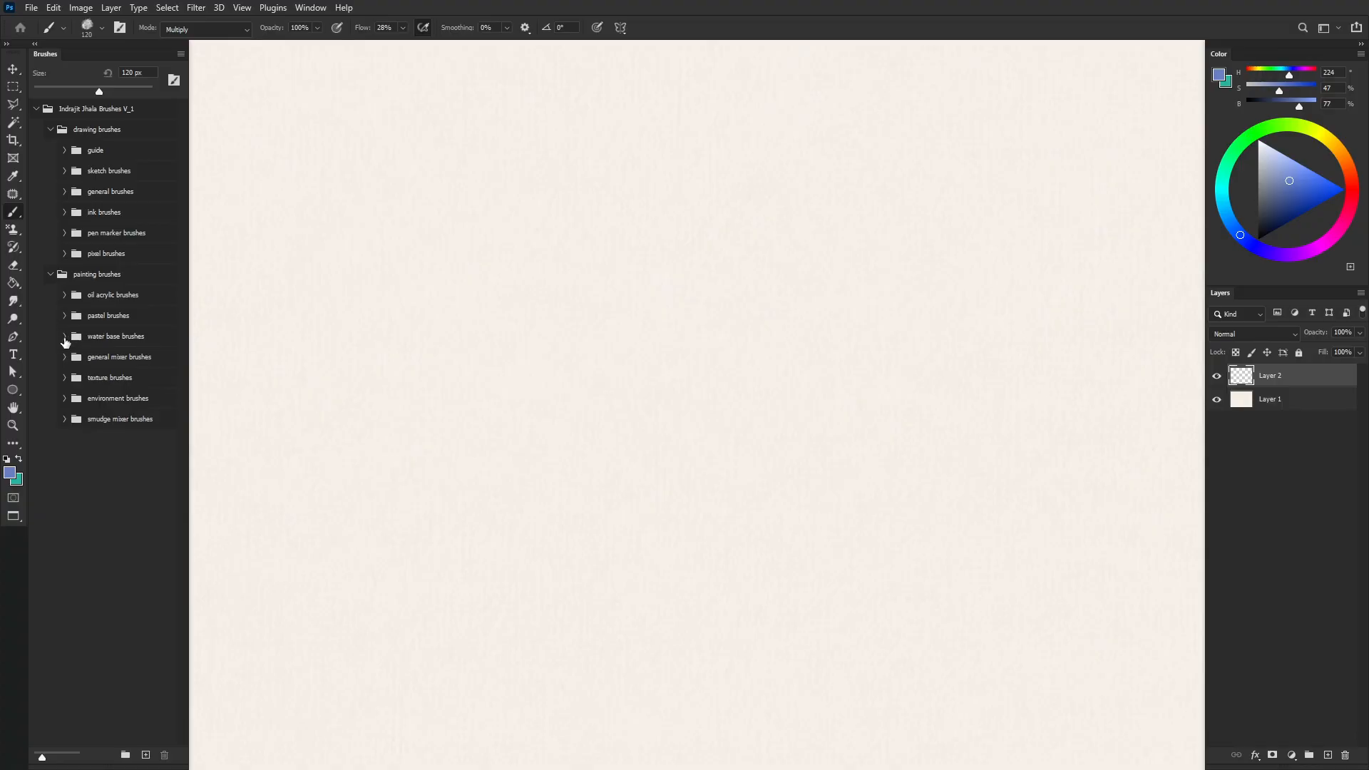
click(63, 337)
click(149, 368)
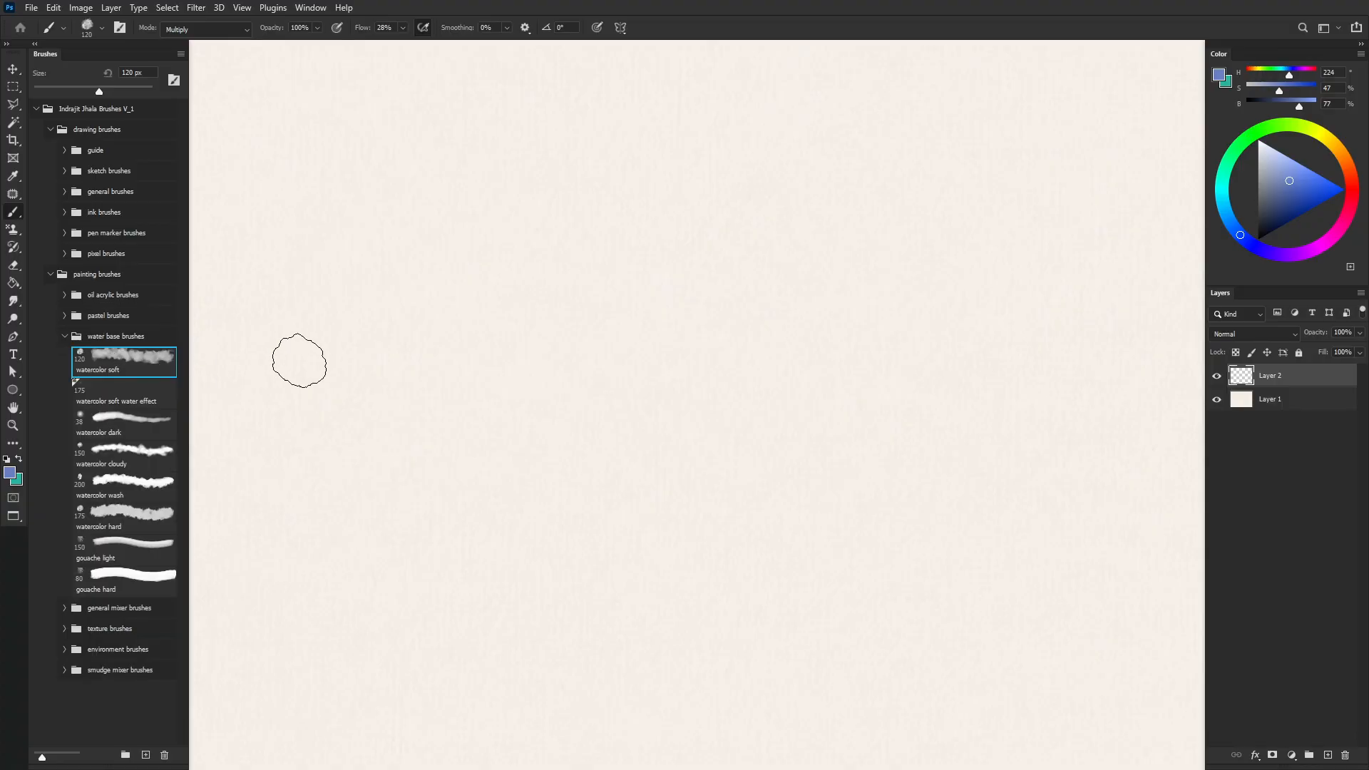
mouse_move(427, 207)
mouse_down()
mouse_move(457, 243)
mouse_move(683, 252)
mouse_move(701, 220)
mouse_move(546, 279)
mouse_move(482, 355)
mouse_move(831, 262)
mouse_move(908, 285)
mouse_up()
Step: Paint pale wavy strokes below the blue patch with watercolor soft water effect, and add a faint area at 500 px
click(125, 393)
drag(314, 474, 851, 499)
drag(403, 437, 728, 438)
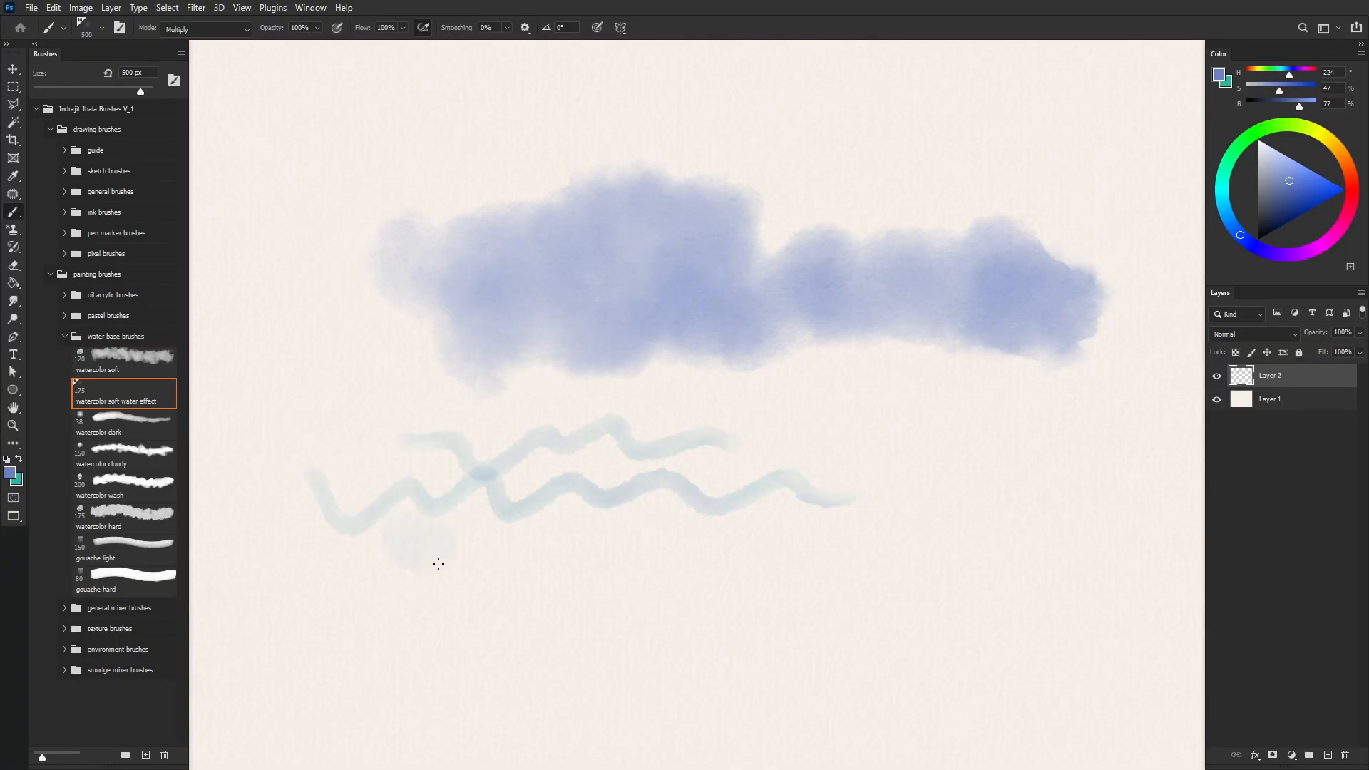
mouse_move(438, 564)
mouse_down()
mouse_move(597, 550)
mouse_move(776, 565)
mouse_move(1105, 476)
mouse_move(1106, 495)
mouse_move(1029, 504)
mouse_move(717, 488)
mouse_move(608, 507)
mouse_move(440, 503)
mouse_move(343, 444)
mouse_move(242, 580)
mouse_move(335, 577)
mouse_move(365, 595)
mouse_move(339, 520)
mouse_up()
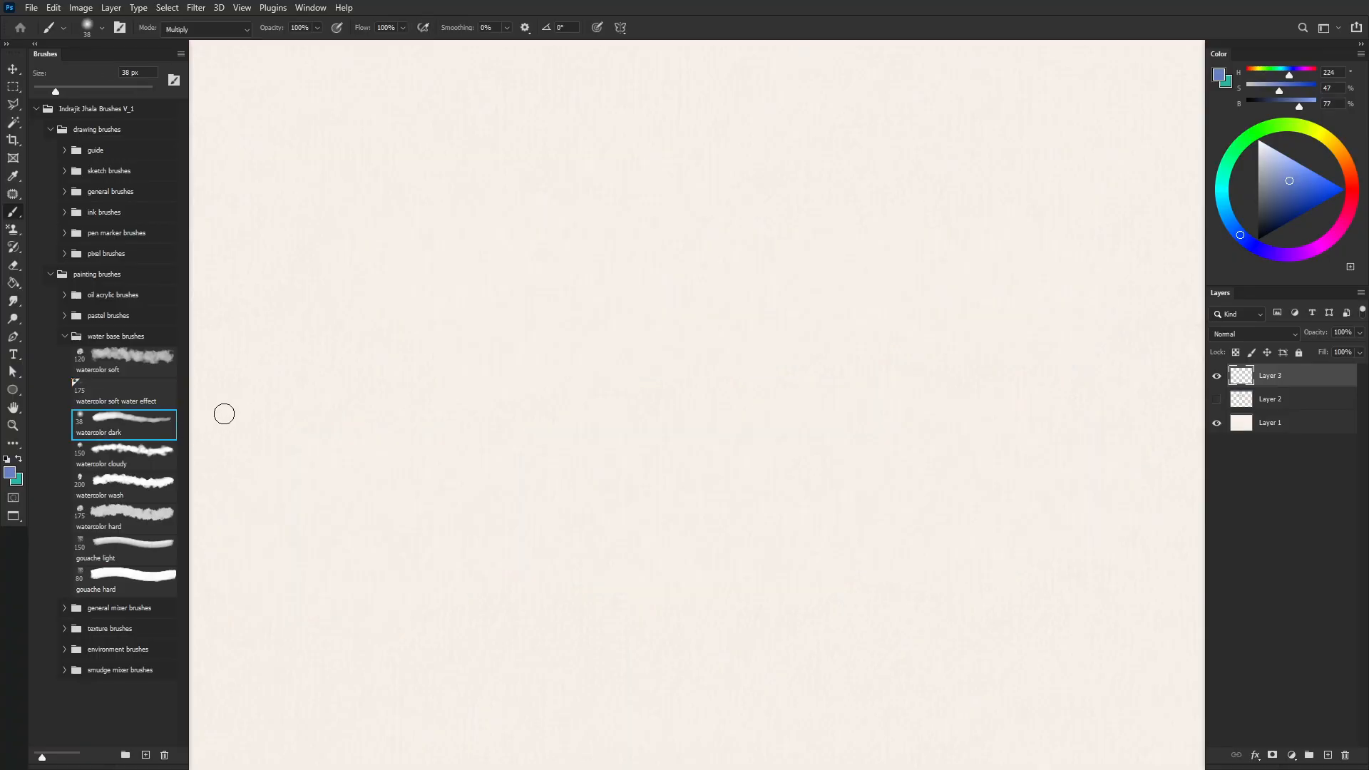
Step: On Layer 3, paint a wavy blue line with the watercolor dark brush at 38 px and a broad blue patch beside it
mouse_move(309, 207)
mouse_down()
mouse_move(388, 275)
mouse_move(527, 251)
mouse_up()
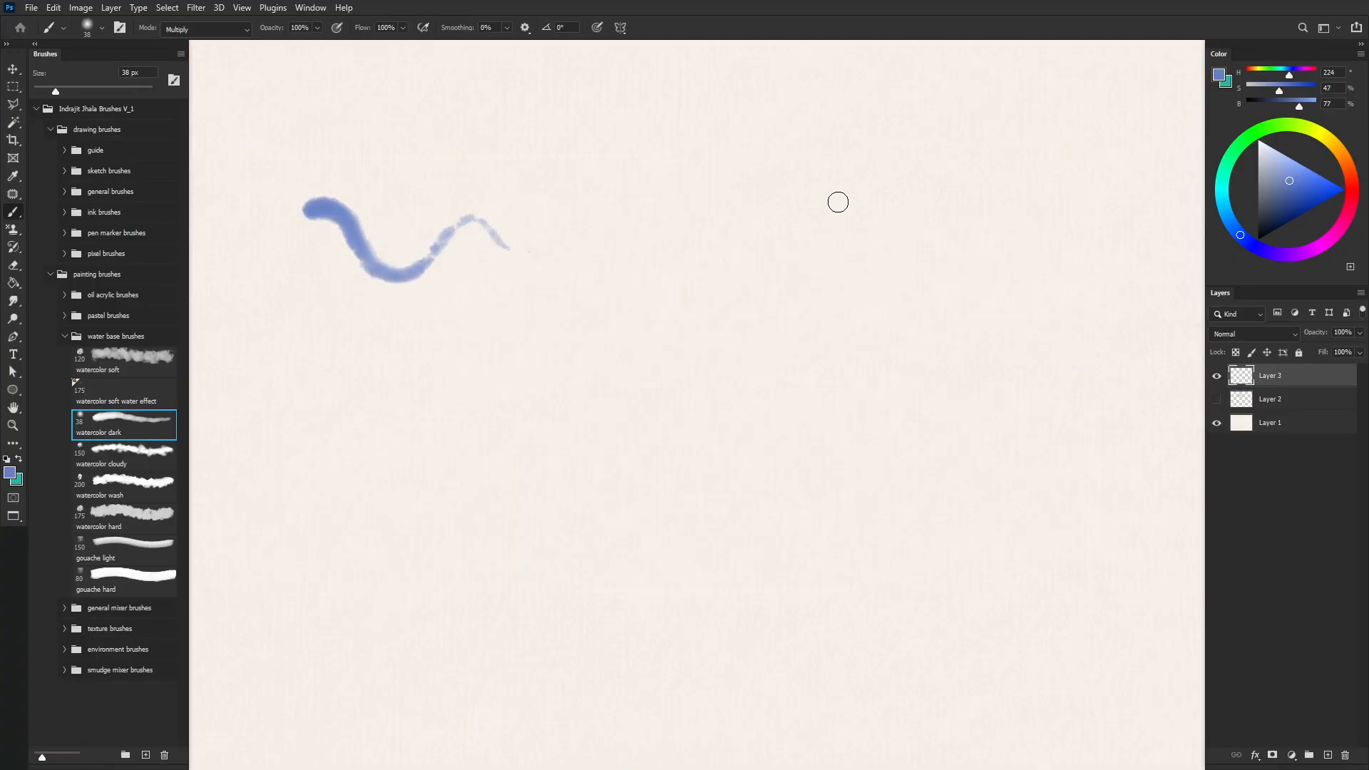
mouse_move(493, 169)
mouse_down()
mouse_move(560, 202)
mouse_move(660, 196)
mouse_move(994, 254)
mouse_move(1029, 225)
mouse_up()
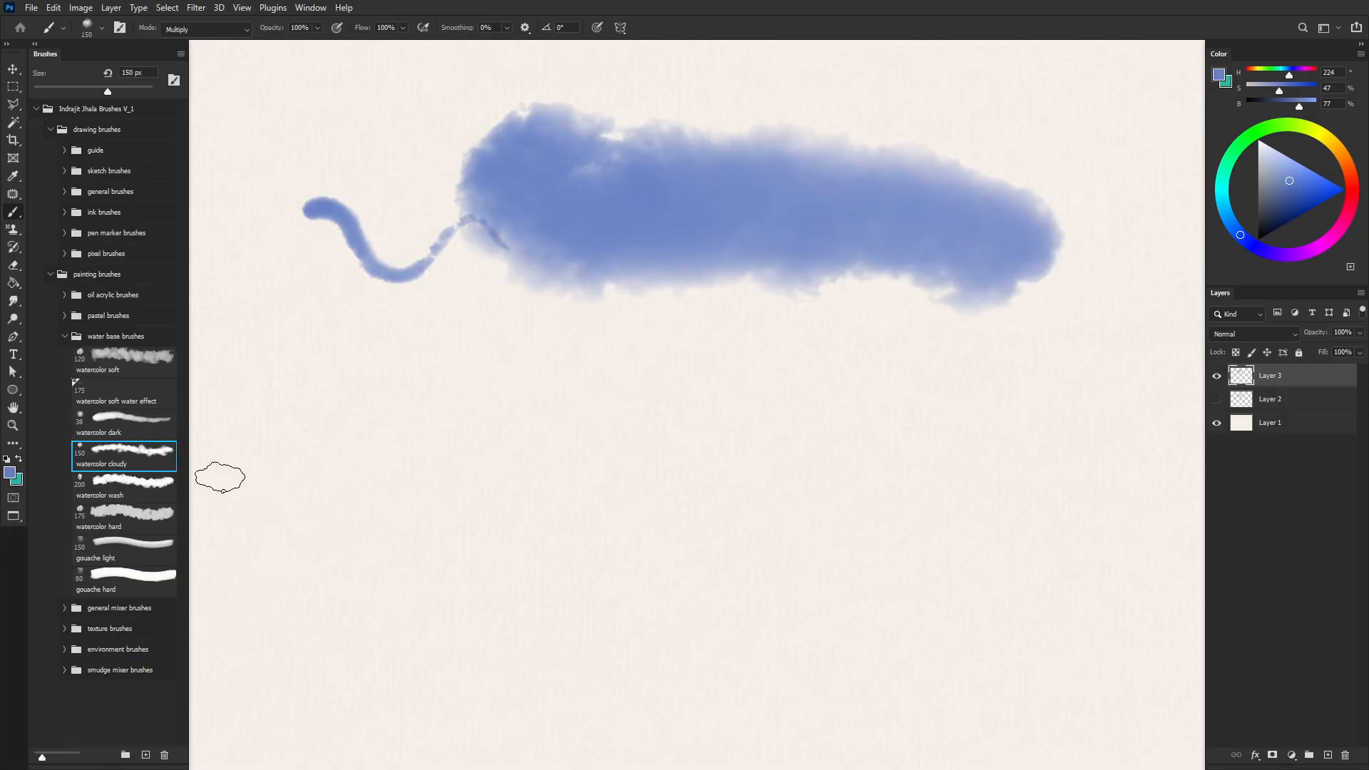
Step: Paint cloudy blue strokes across the middle with watercolor cloudy at 150 px, and a pale wash below with watercolor wash at 200 px
mouse_move(304, 378)
mouse_down()
mouse_move(355, 374)
mouse_move(412, 439)
mouse_move(531, 471)
mouse_move(342, 457)
mouse_move(314, 475)
mouse_move(374, 487)
mouse_move(320, 487)
mouse_move(545, 485)
mouse_move(465, 434)
mouse_move(600, 433)
mouse_move(399, 475)
mouse_move(400, 443)
mouse_move(369, 403)
mouse_move(532, 386)
mouse_move(373, 445)
mouse_move(214, 461)
mouse_move(529, 445)
mouse_move(690, 464)
mouse_move(612, 482)
mouse_move(882, 497)
mouse_move(629, 485)
mouse_move(553, 447)
mouse_move(758, 519)
mouse_up()
click(120, 498)
mouse_move(339, 594)
mouse_down()
mouse_move(392, 655)
mouse_move(443, 578)
mouse_move(509, 701)
mouse_move(539, 677)
mouse_move(736, 641)
mouse_move(610, 604)
mouse_move(495, 615)
mouse_move(281, 694)
mouse_move(609, 602)
mouse_move(765, 674)
mouse_move(942, 656)
mouse_move(785, 594)
mouse_move(668, 634)
mouse_move(889, 623)
mouse_move(945, 435)
mouse_move(835, 410)
mouse_move(1007, 500)
mouse_move(1103, 605)
mouse_move(911, 666)
mouse_up()
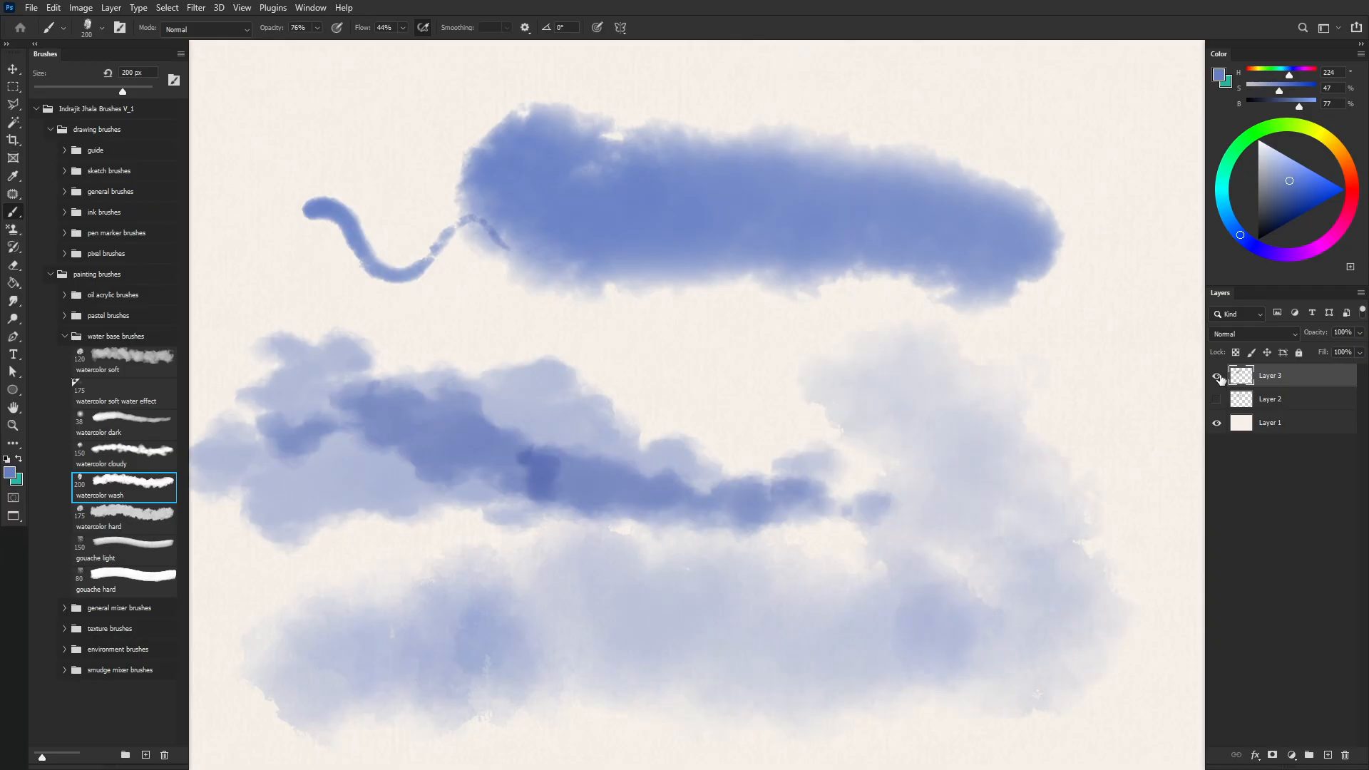
Step: Hide Layer 3 and paint a test stroke on a new Layer 4 with the watercolor hard brush at 175 px
click(1218, 377)
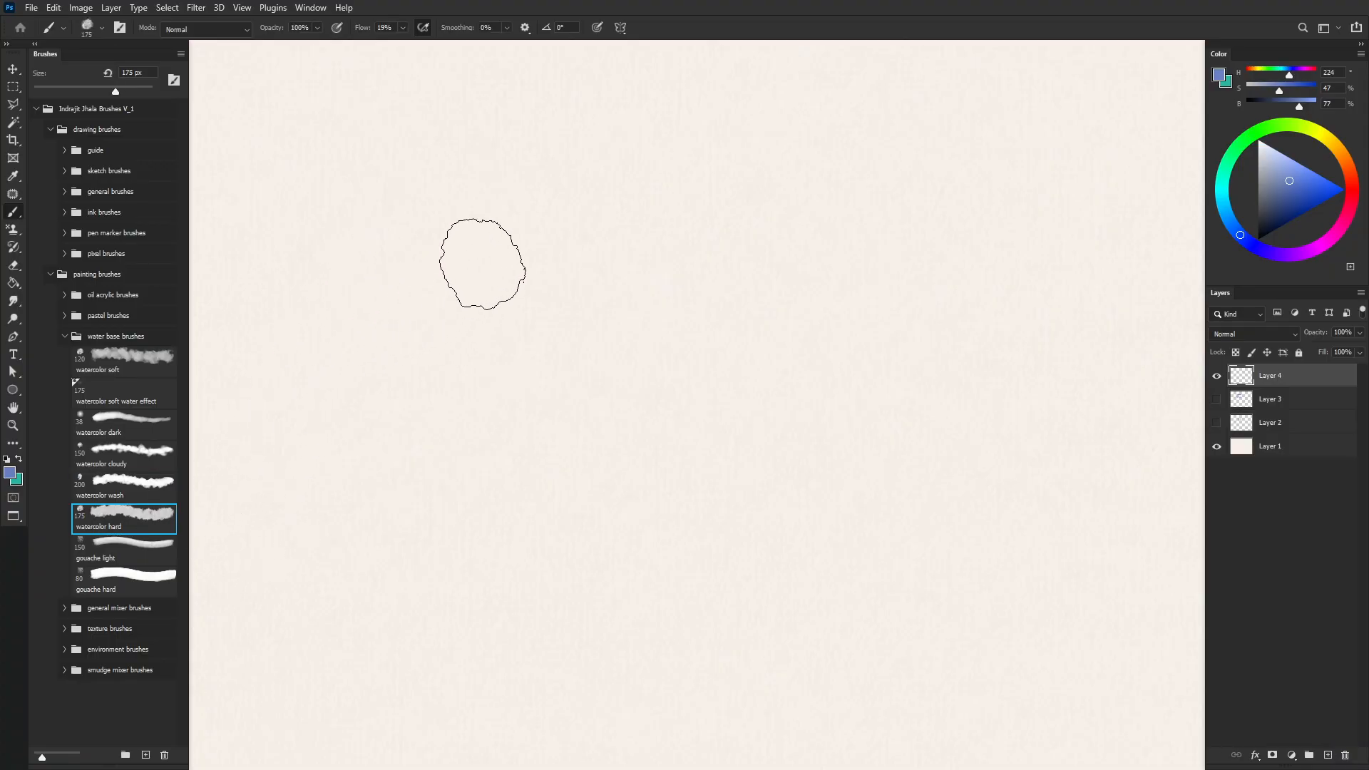
mouse_move(379, 296)
mouse_down()
mouse_move(395, 257)
mouse_move(369, 269)
mouse_move(461, 188)
mouse_move(564, 312)
mouse_move(321, 387)
mouse_move(508, 353)
mouse_move(505, 184)
mouse_move(638, 219)
mouse_move(696, 285)
mouse_up()
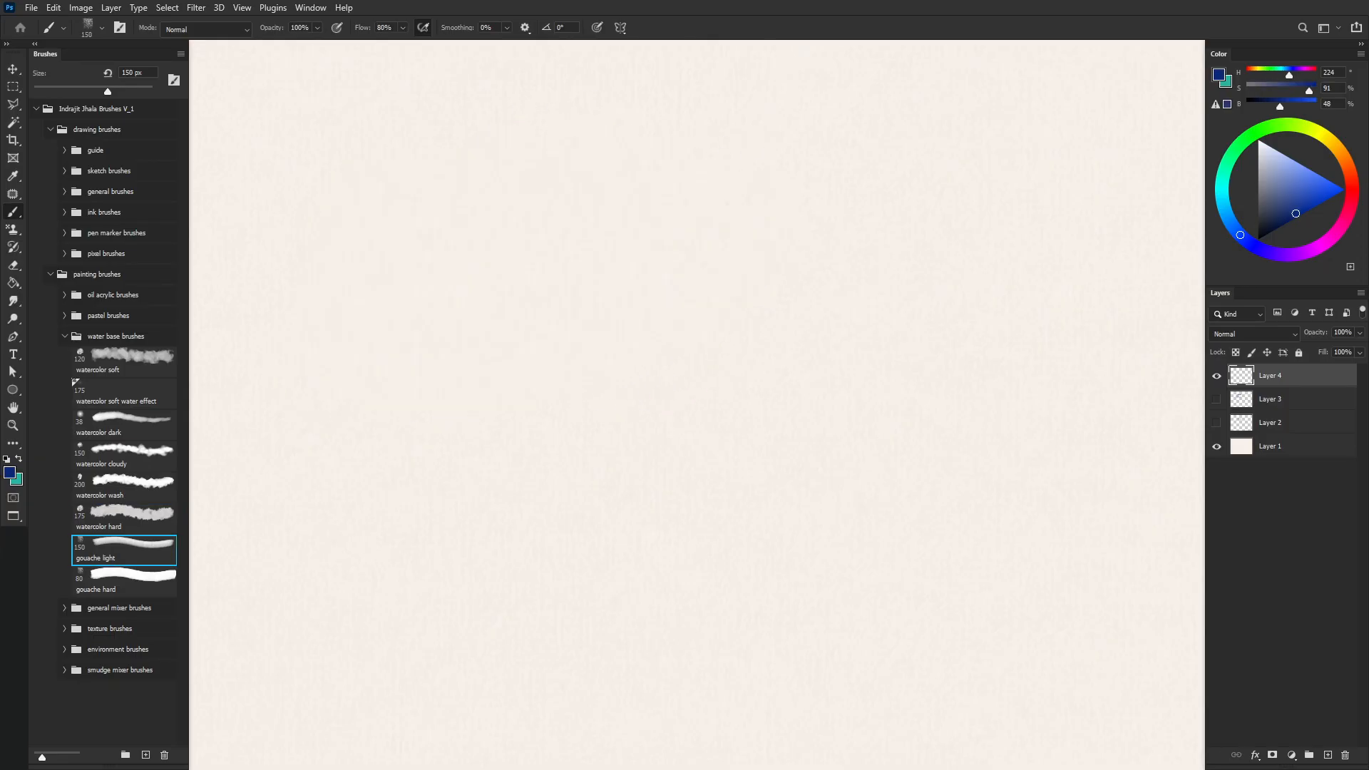
Step: Paint a dark blue (S 91%, B 48%) zigzag with the gouache light brush at 150 px, and another below with gouache hard at 80 px
mouse_move(323, 264)
mouse_down()
mouse_move(334, 223)
mouse_move(474, 244)
mouse_move(579, 332)
mouse_move(578, 171)
mouse_move(517, 208)
mouse_move(641, 207)
mouse_move(717, 284)
mouse_move(886, 240)
mouse_move(920, 246)
mouse_up()
key(period)
mouse_move(334, 377)
mouse_down()
mouse_move(573, 465)
mouse_move(723, 422)
mouse_move(823, 418)
mouse_up()
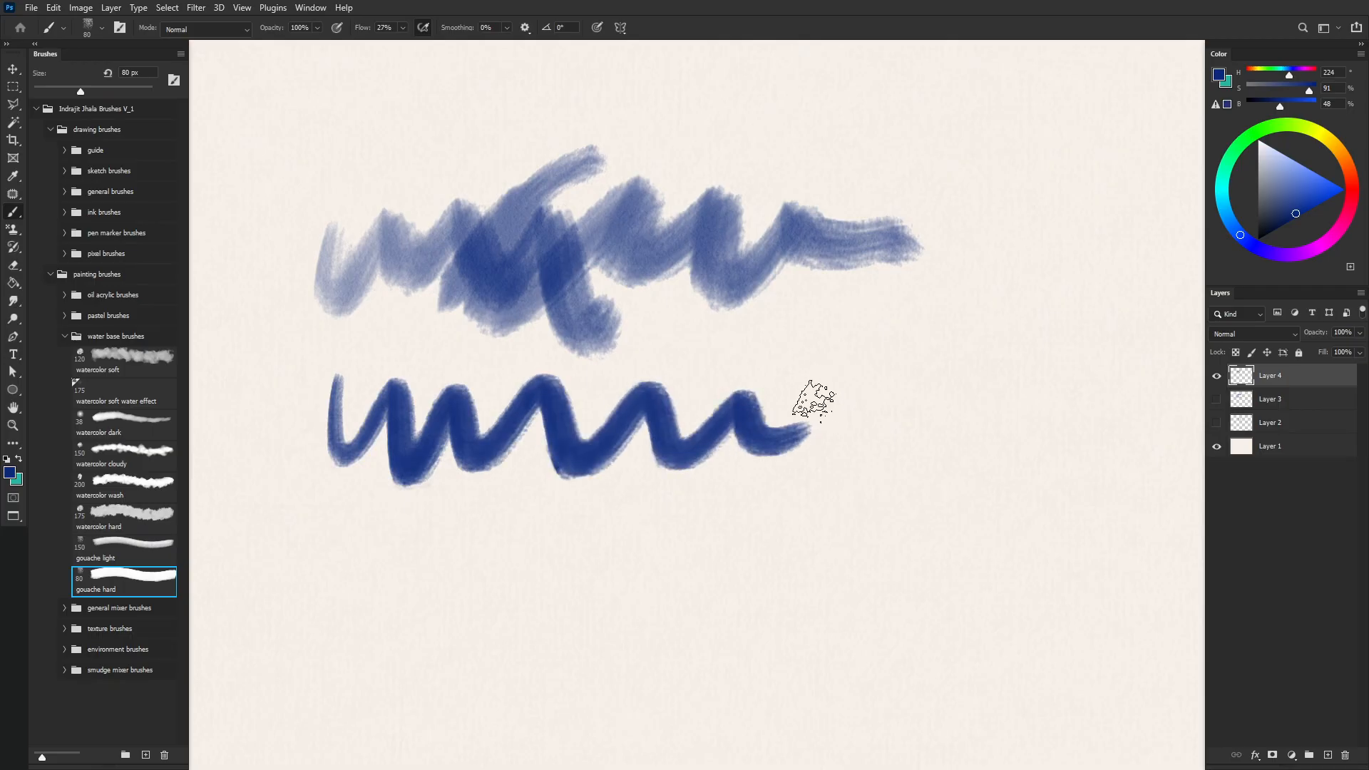
Step: Enlarge gouache hard to 175 px, paint a dark blue patch over the lower zigzag, and overlay lighter blue (S 52%, B 81%)
key(bracketright)
key(bracketright)
key(bracketright)
key(bracketright)
key(bracketright)
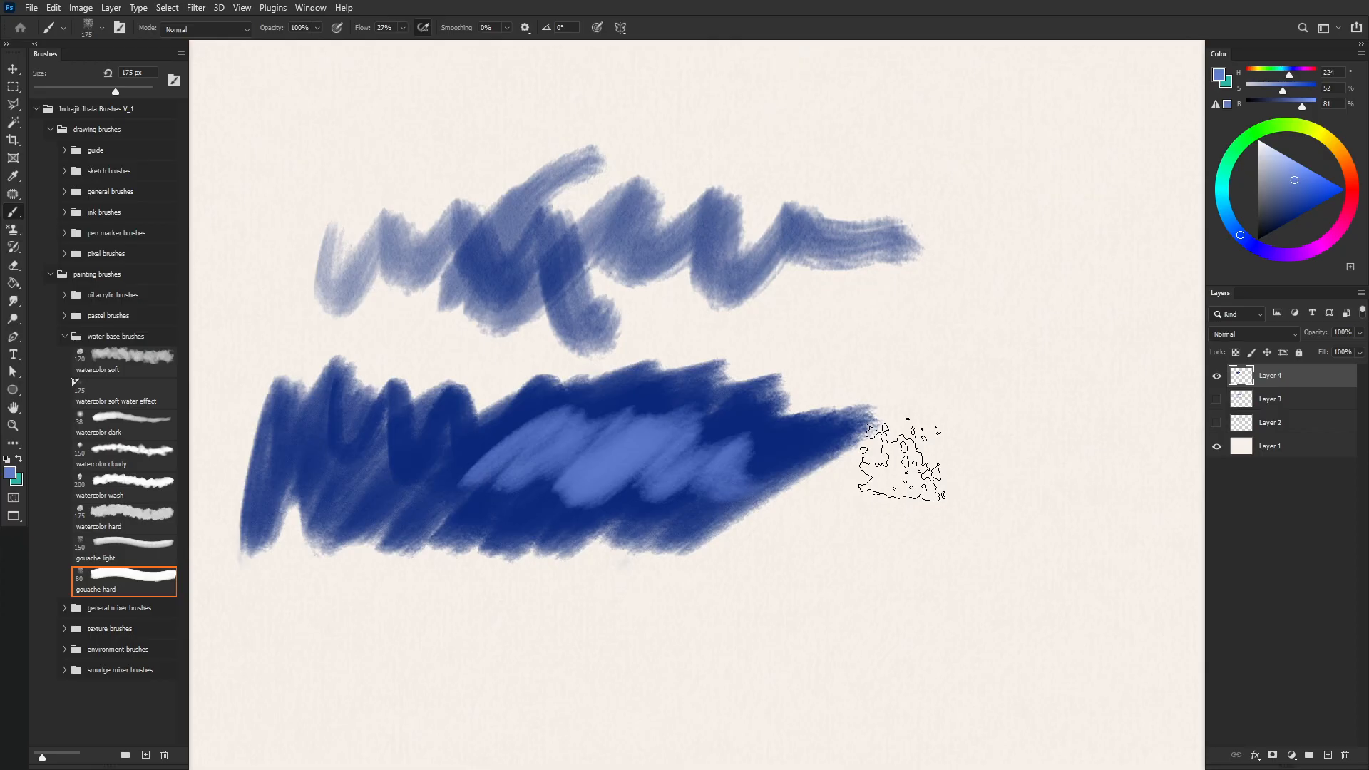
mouse_move(849, 449)
mouse_down()
mouse_move(913, 422)
mouse_move(943, 458)
mouse_move(909, 467)
mouse_move(837, 438)
mouse_move(940, 345)
mouse_move(935, 334)
mouse_move(954, 343)
mouse_move(978, 384)
mouse_move(768, 420)
mouse_move(807, 396)
mouse_move(772, 351)
mouse_up()
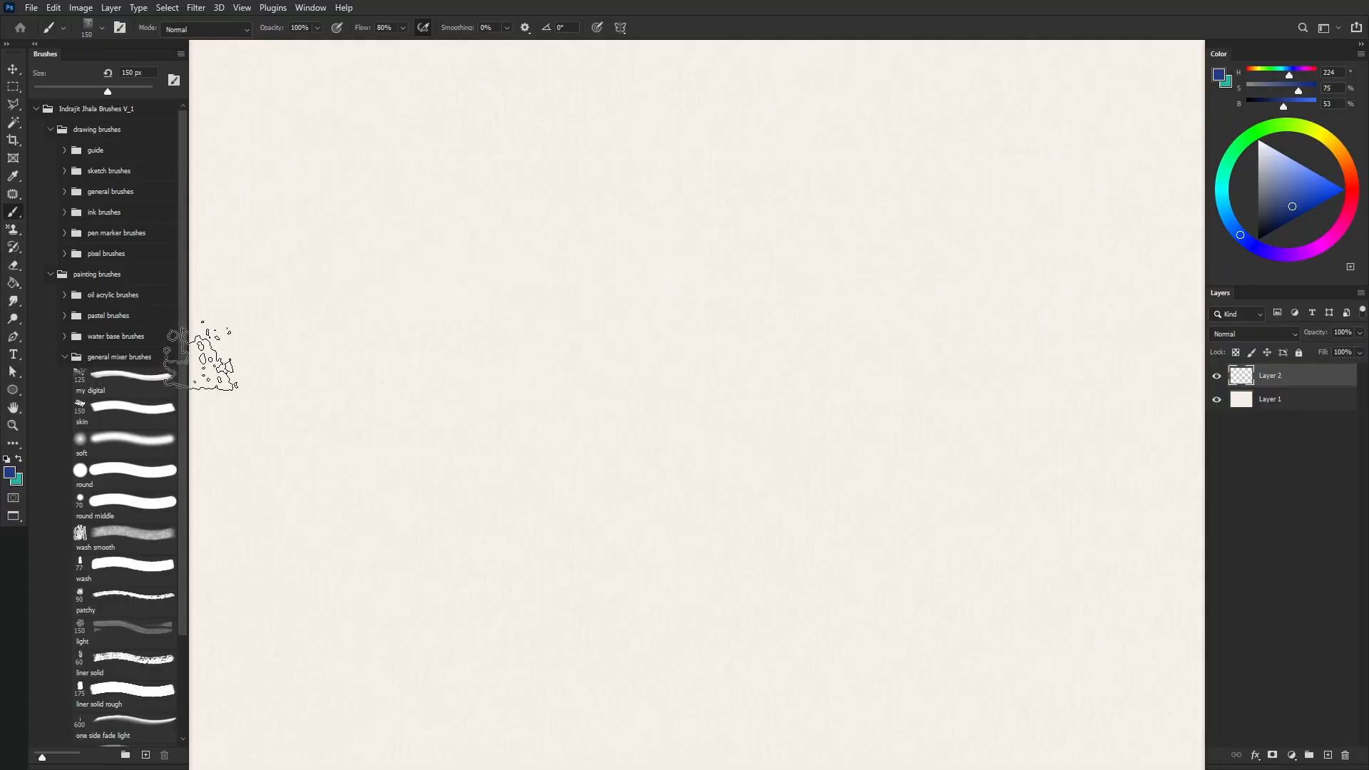
Step: Paint a purple patch (H 283°, S 58%, B 66%) with the my digital mixer brush at 50 px, overlaying lighter purple (S 46%, B 85%)
scroll(98, 378, down, 1)
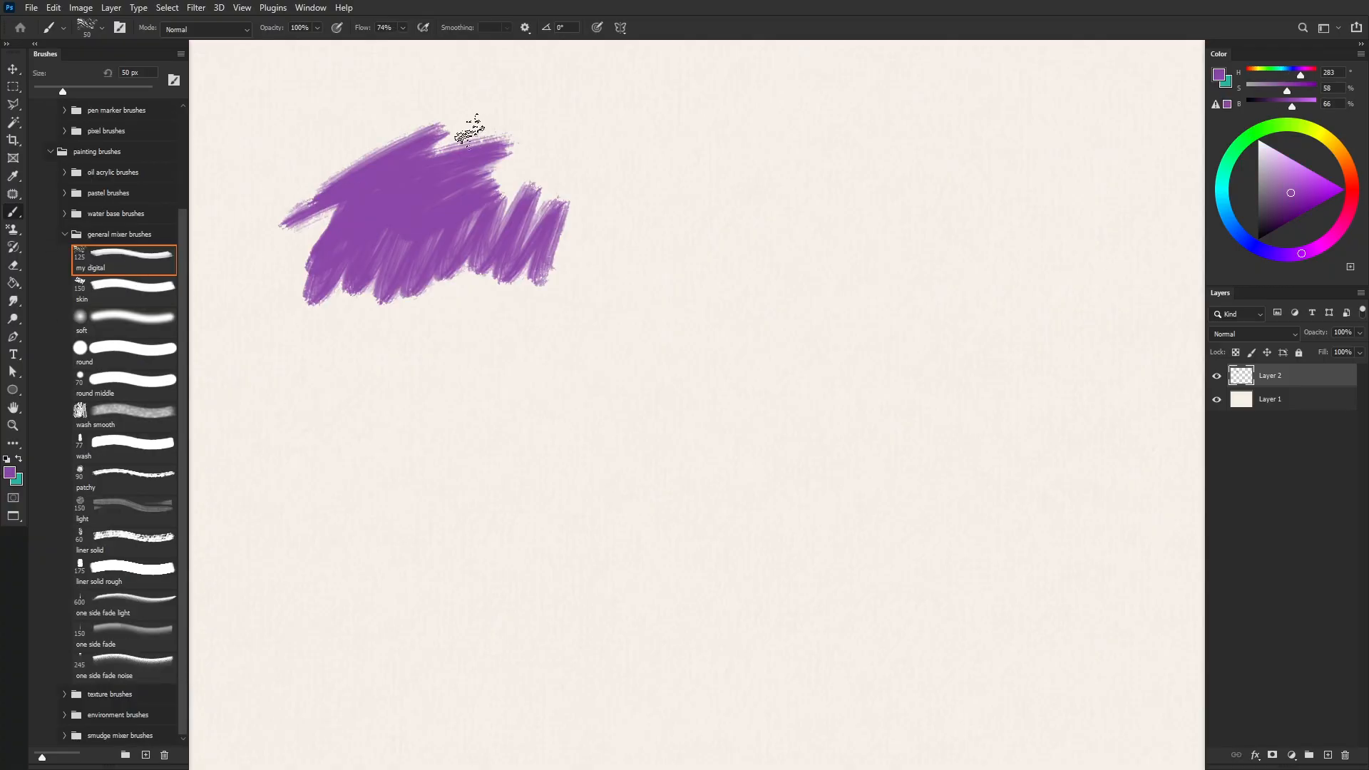
mouse_move(469, 131)
mouse_down()
mouse_move(531, 133)
mouse_move(401, 134)
mouse_move(579, 139)
mouse_move(479, 94)
mouse_move(415, 148)
mouse_move(451, 196)
mouse_move(511, 182)
mouse_move(459, 167)
mouse_move(473, 210)
mouse_move(555, 180)
mouse_move(458, 131)
mouse_move(483, 175)
mouse_up()
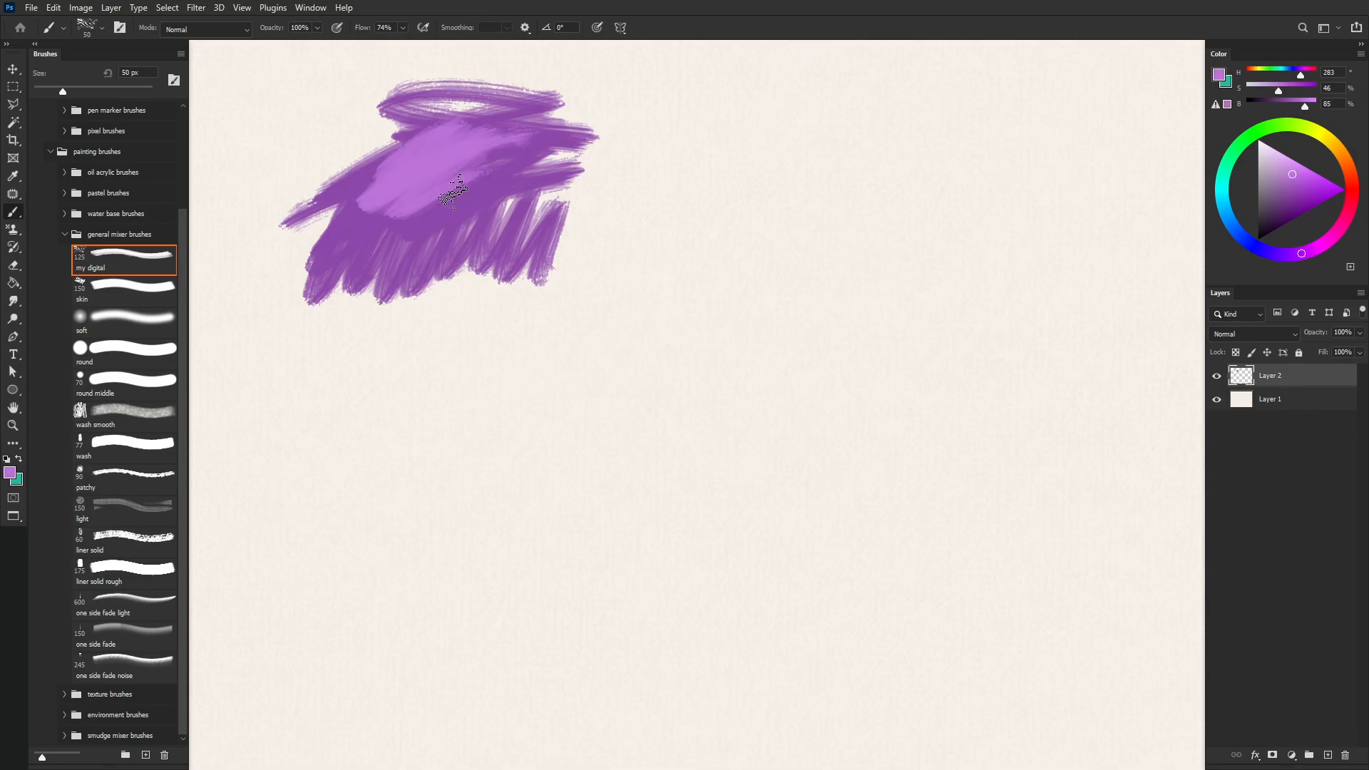
Step: Paint overlapping light to dark purple strokes with the skin brush at 35 px, and short dark strokes beside them with the soft brush
key([)
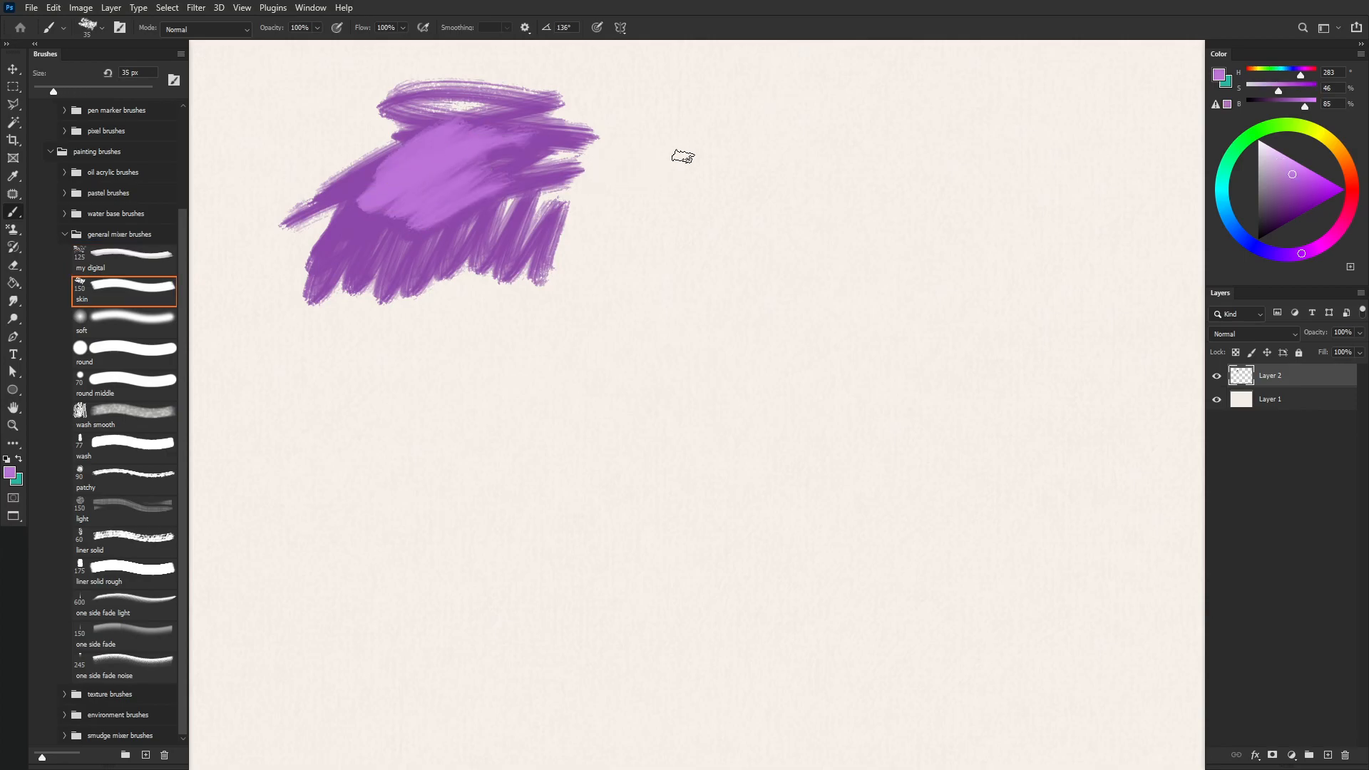
mouse_move(697, 155)
mouse_down()
mouse_move(711, 174)
mouse_move(734, 168)
mouse_move(649, 213)
mouse_up()
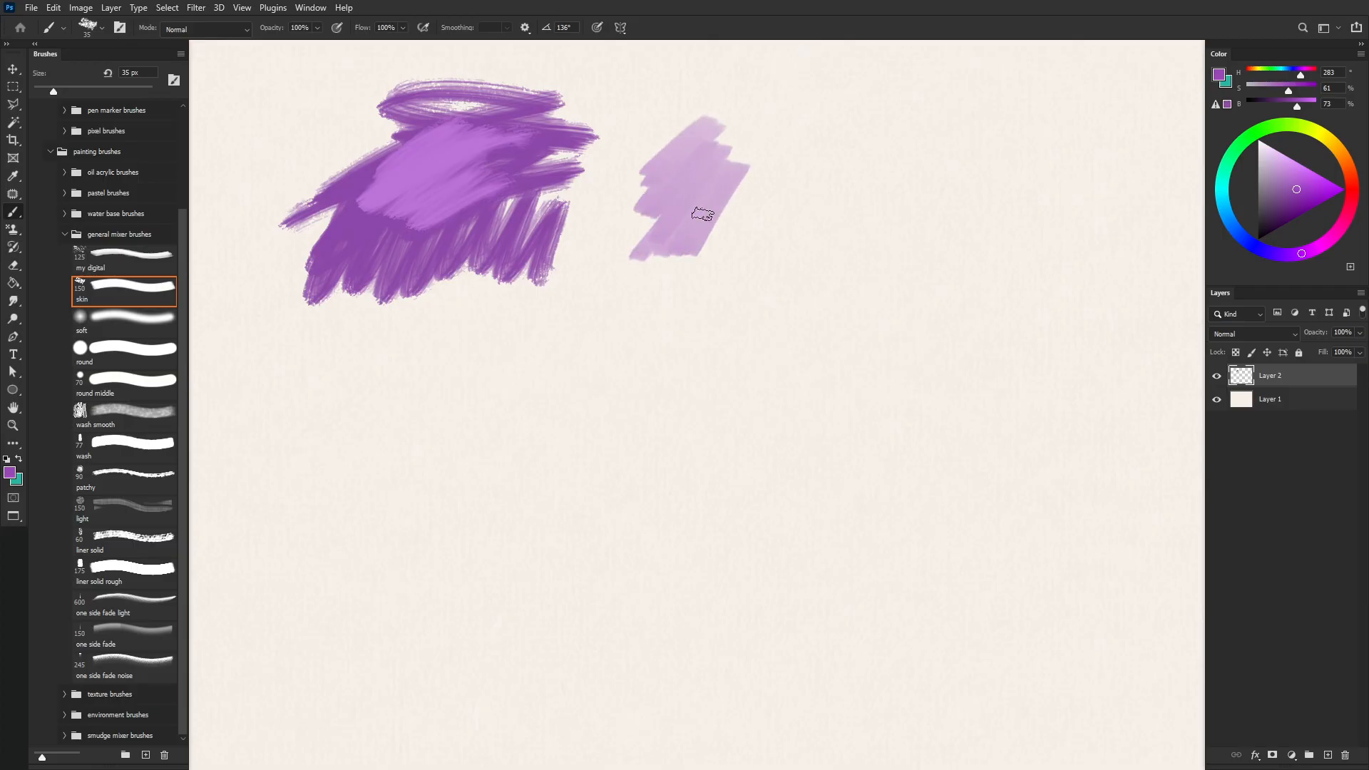
drag(745, 165, 733, 226)
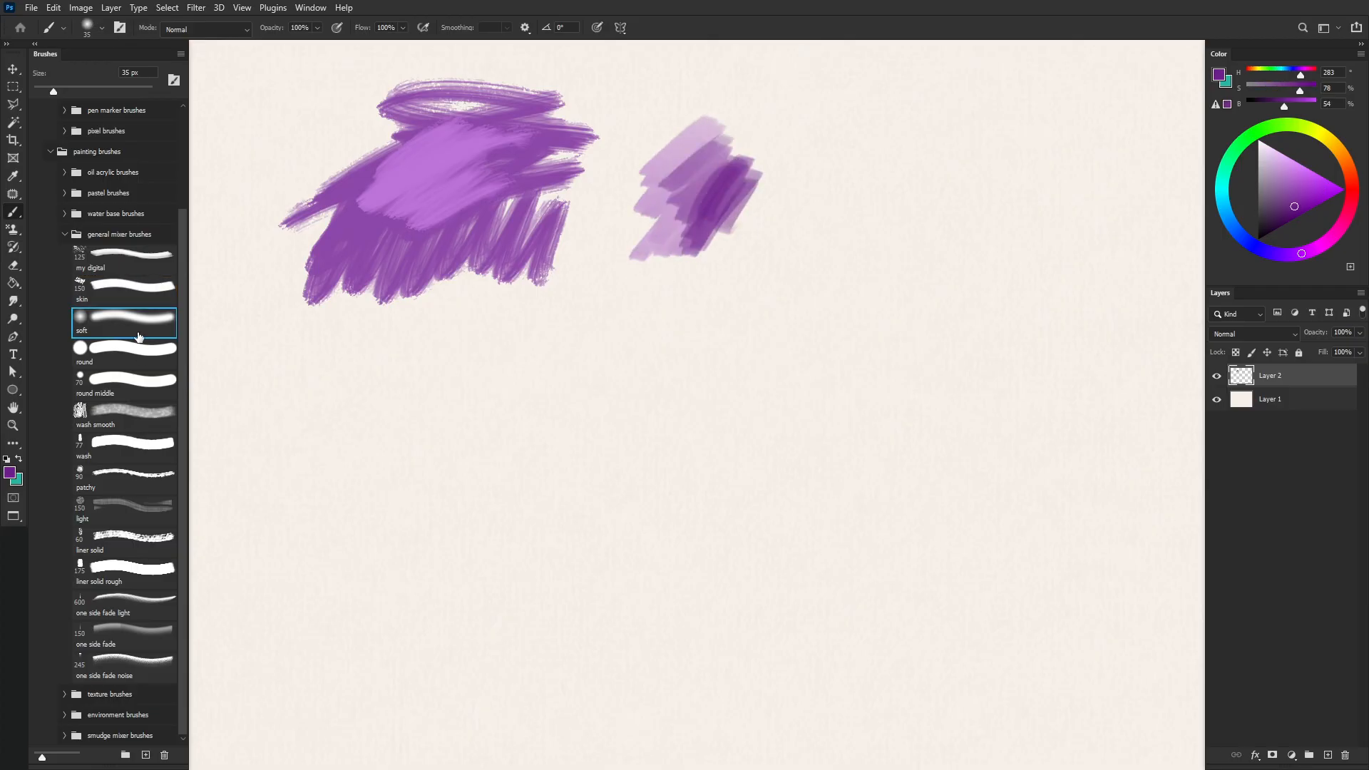
mouse_move(860, 127)
mouse_down()
mouse_move(825, 224)
mouse_move(865, 204)
mouse_move(903, 233)
mouse_up()
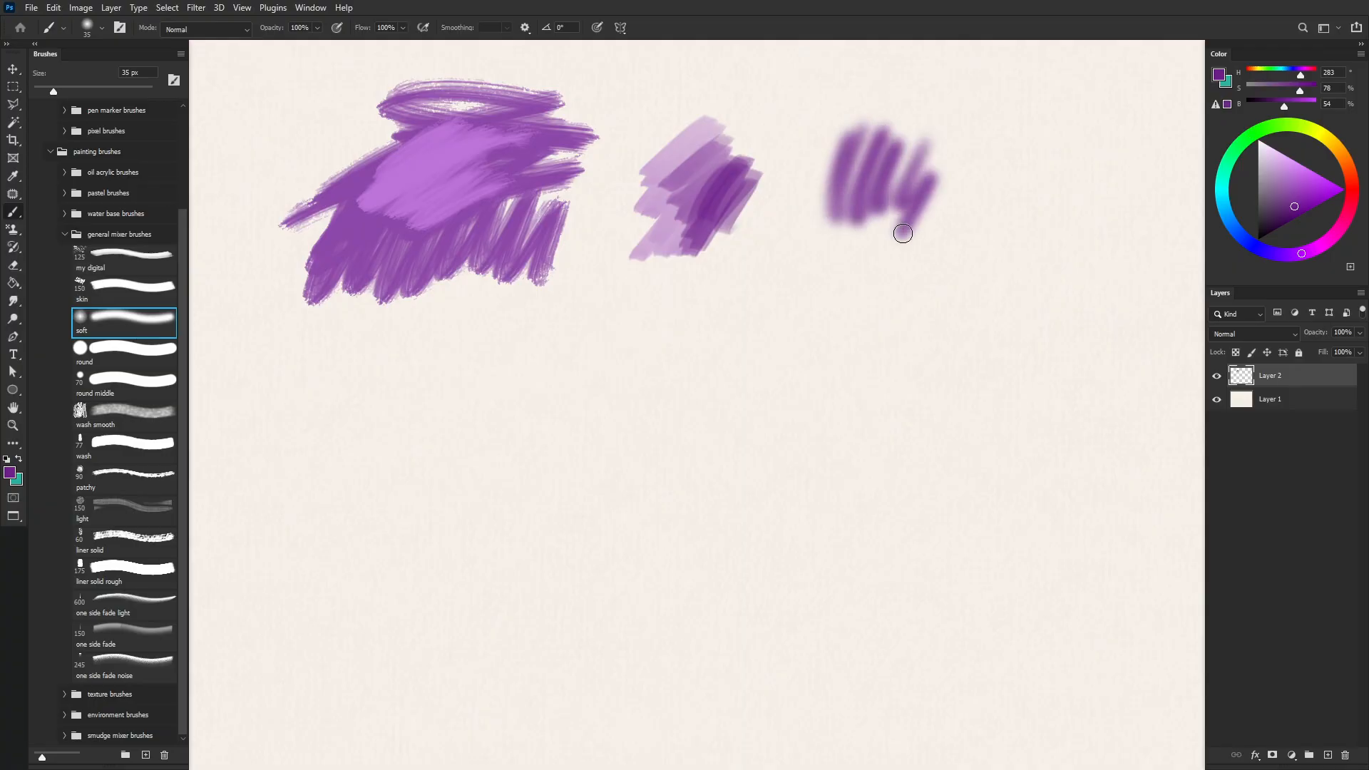
Step: Paint vertical dark purple strokes with the round brush at 35 px, and a solid patch beside them with round middle
mouse_move(992, 118)
mouse_down()
mouse_move(984, 199)
mouse_move(1002, 208)
mouse_up()
mouse_move(1038, 107)
mouse_down()
mouse_move(1013, 228)
mouse_move(1009, 167)
mouse_move(1002, 217)
mouse_up()
drag(998, 104, 990, 158)
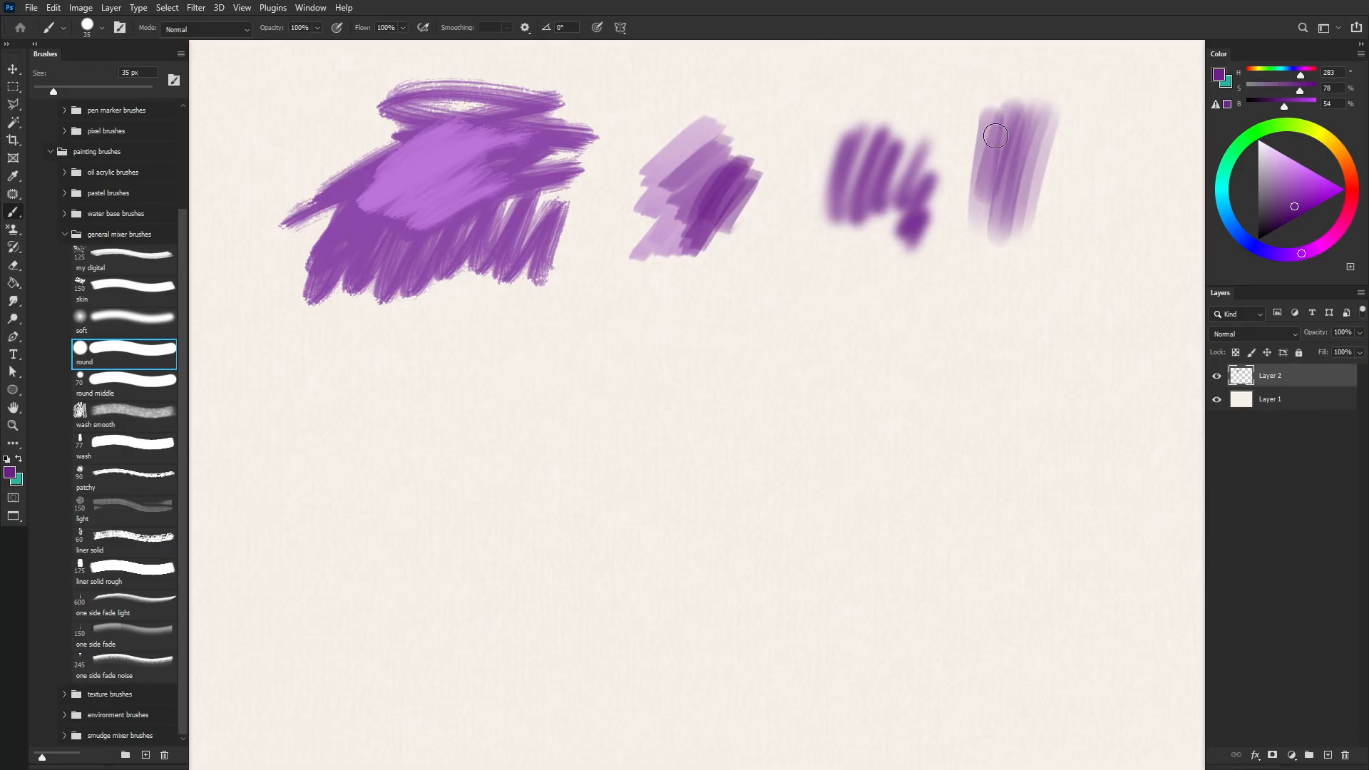
mouse_move(1109, 89)
mouse_down()
mouse_move(1101, 235)
mouse_move(1125, 159)
mouse_move(1080, 214)
mouse_move(1106, 110)
mouse_move(1075, 188)
mouse_up()
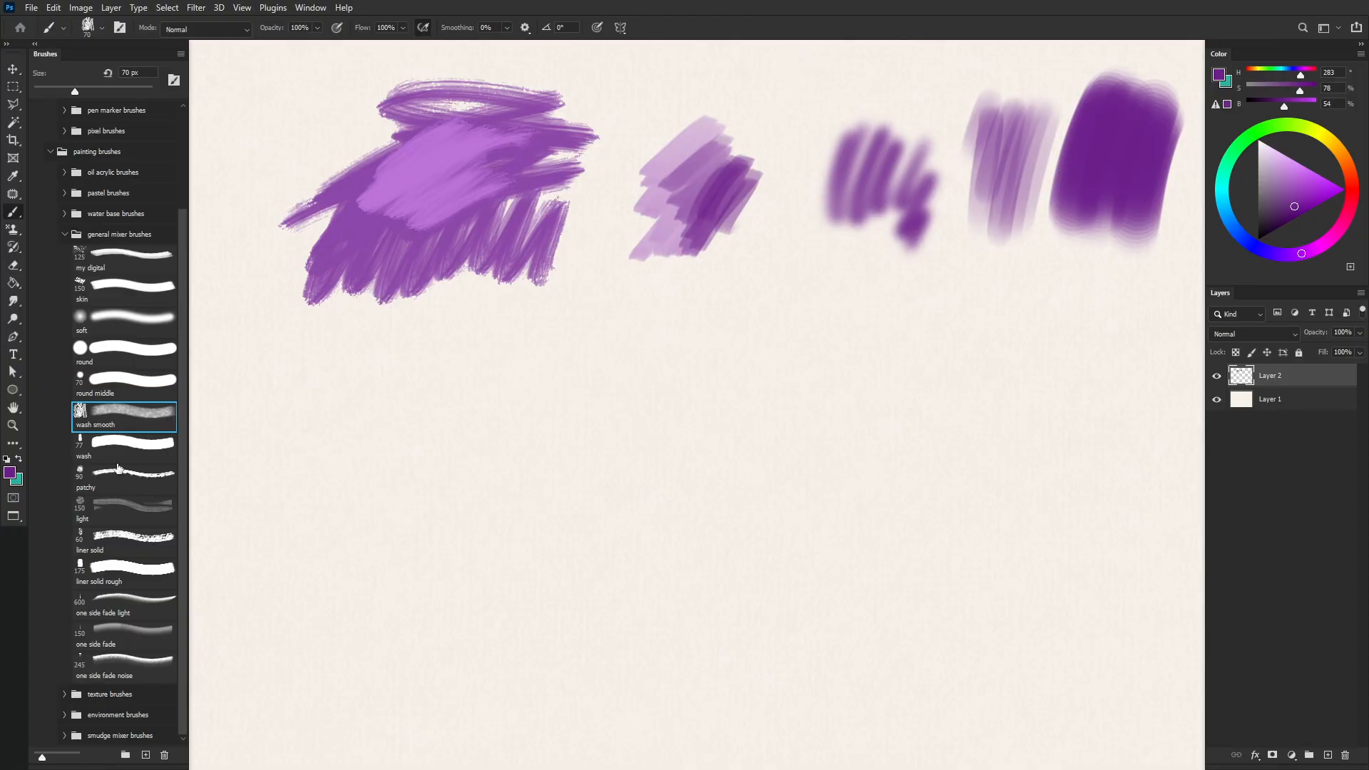
Step: Paint two dark purple patches in the second row with the wash smooth brush at 70 px and the wash brush at 77 px
mouse_move(264, 385)
mouse_down()
mouse_move(306, 544)
mouse_move(287, 358)
mouse_move(323, 465)
mouse_move(421, 513)
mouse_move(250, 385)
mouse_move(413, 523)
mouse_up()
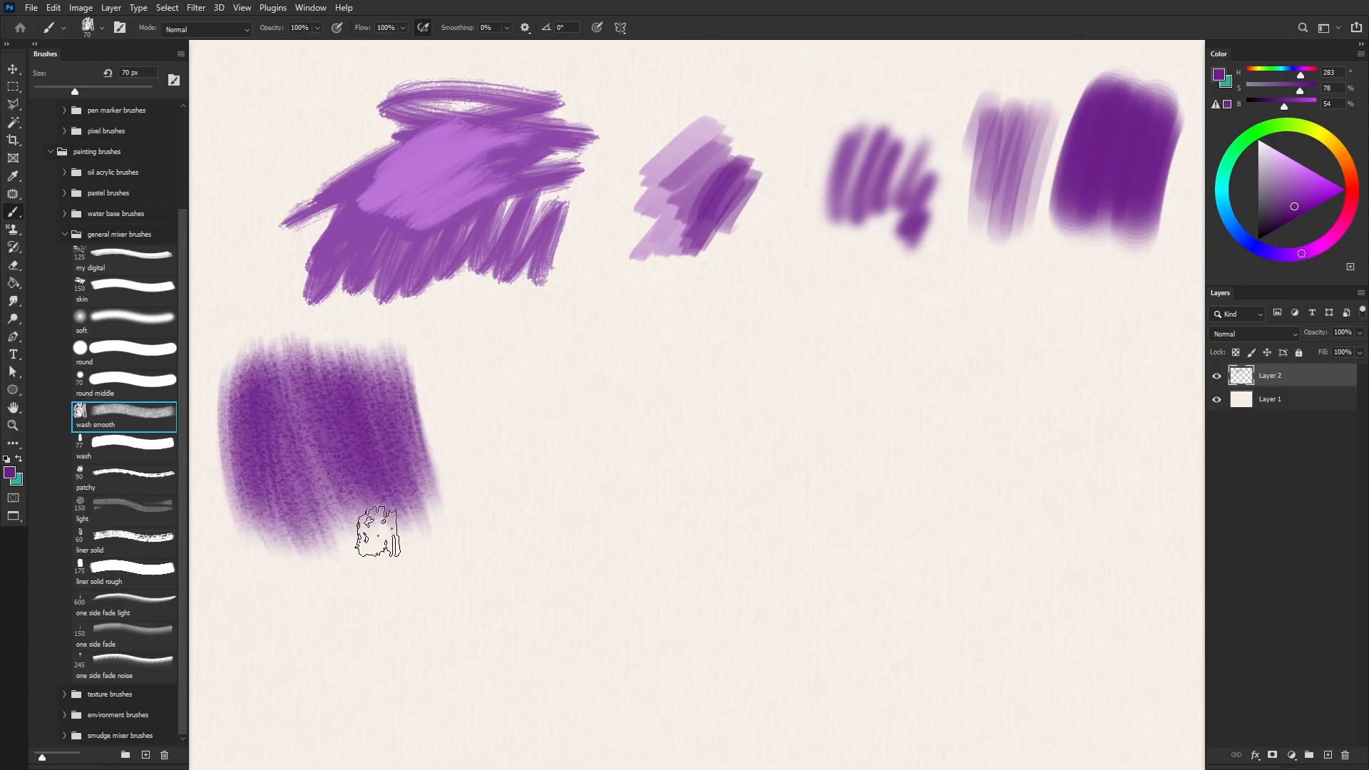
click(120, 449)
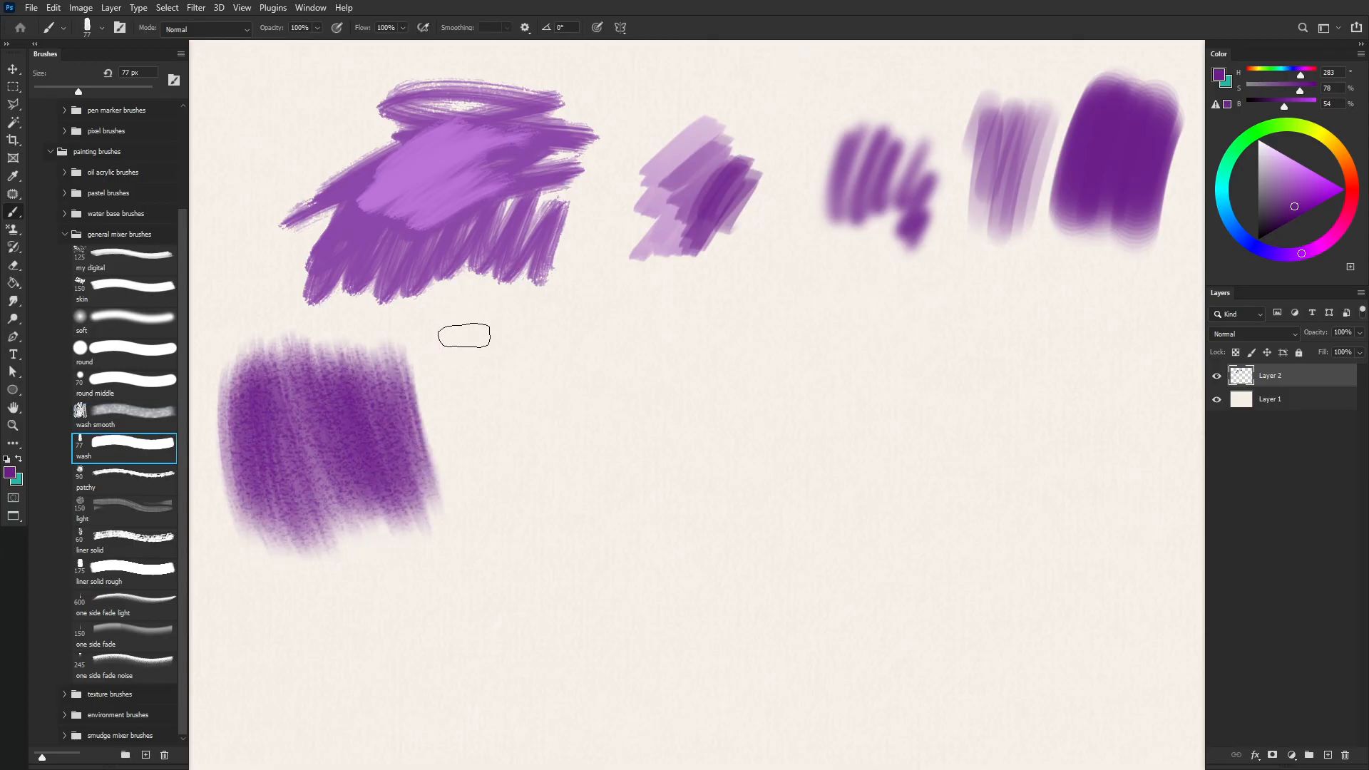
mouse_move(495, 349)
mouse_down()
mouse_move(485, 447)
mouse_move(504, 499)
mouse_move(544, 331)
mouse_move(532, 524)
mouse_up()
mouse_move(546, 353)
mouse_down()
mouse_move(590, 336)
mouse_move(613, 464)
mouse_move(633, 337)
mouse_move(638, 513)
mouse_move(646, 492)
mouse_move(531, 501)
mouse_up()
drag(513, 473, 563, 515)
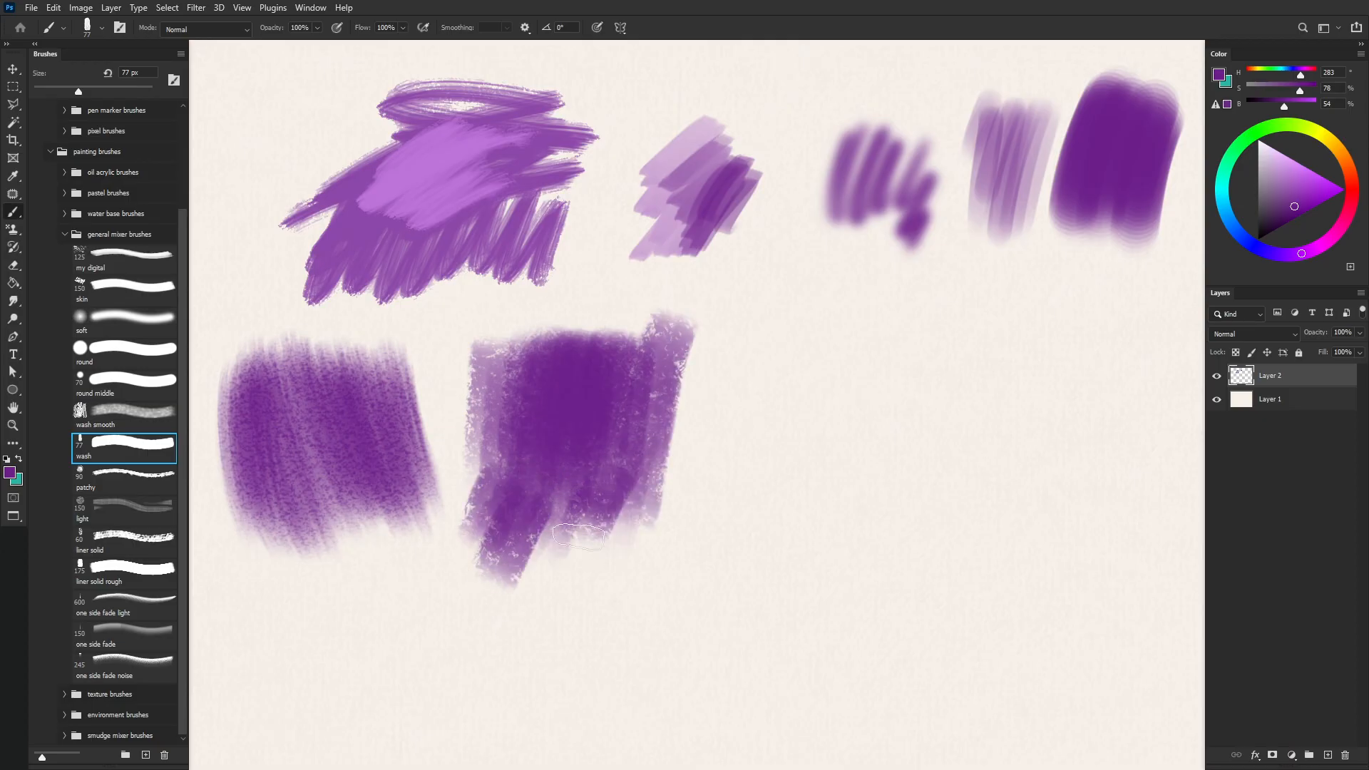
Step: Paint vertical dark purple strokes with the patchy brush at 90 px, and add lighter purple ones (S 49%, B 80%) alongside
click(125, 475)
mouse_move(791, 353)
mouse_down()
mouse_move(790, 489)
mouse_move(817, 468)
mouse_move(788, 449)
mouse_move(765, 397)
mouse_move(776, 330)
mouse_move(798, 328)
mouse_move(823, 343)
mouse_move(818, 356)
mouse_move(874, 321)
mouse_move(861, 314)
mouse_move(798, 362)
mouse_move(854, 314)
mouse_move(874, 352)
mouse_move(872, 414)
mouse_move(848, 419)
mouse_move(837, 469)
mouse_move(891, 407)
mouse_up()
mouse_move(934, 357)
mouse_down()
mouse_move(912, 319)
mouse_move(921, 333)
mouse_move(886, 373)
mouse_move(895, 304)
mouse_move(915, 470)
mouse_move(877, 498)
mouse_up()
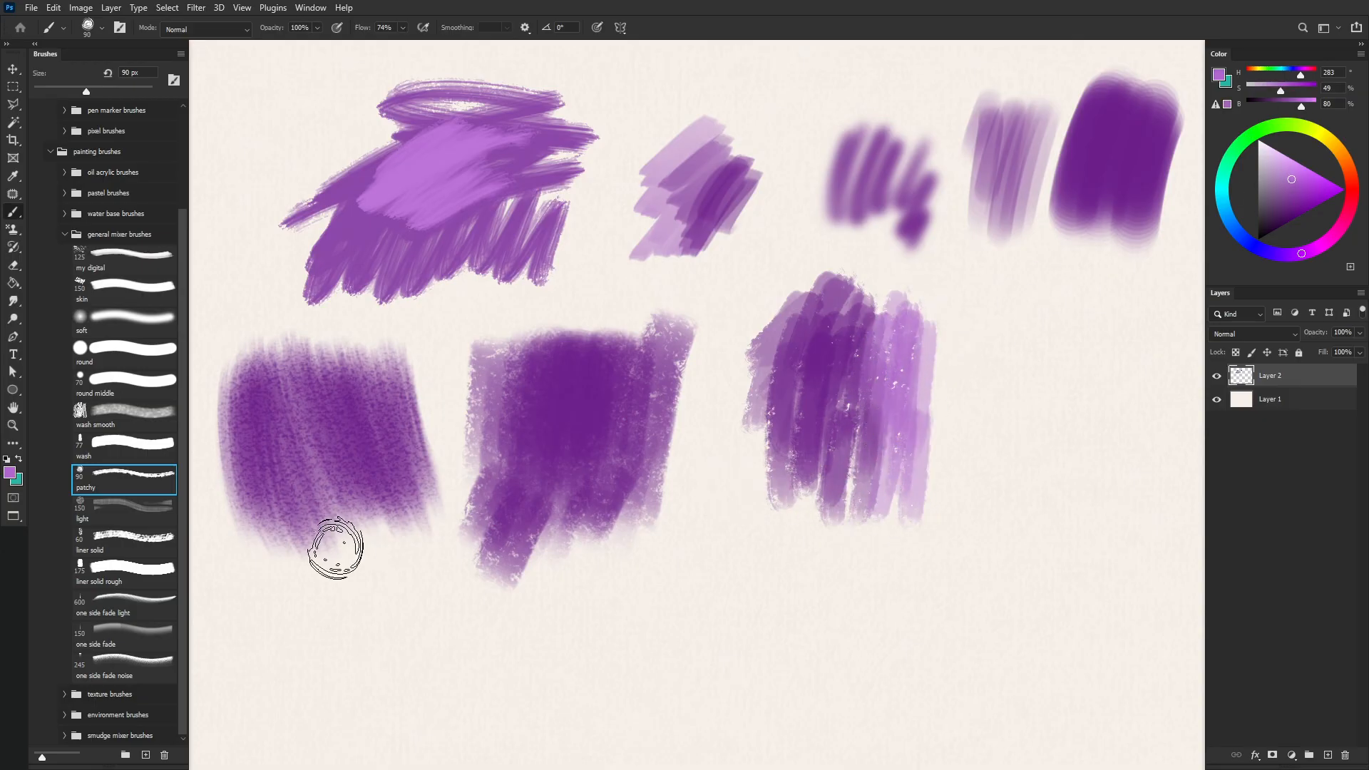
Step: Build up a soft light purple square at the end of the second row with the light brush at 150 px
click(120, 513)
mouse_move(1007, 372)
mouse_down()
mouse_move(1018, 470)
mouse_move(1070, 317)
mouse_move(1050, 496)
mouse_move(1084, 365)
mouse_move(1094, 471)
mouse_move(1101, 441)
mouse_up()
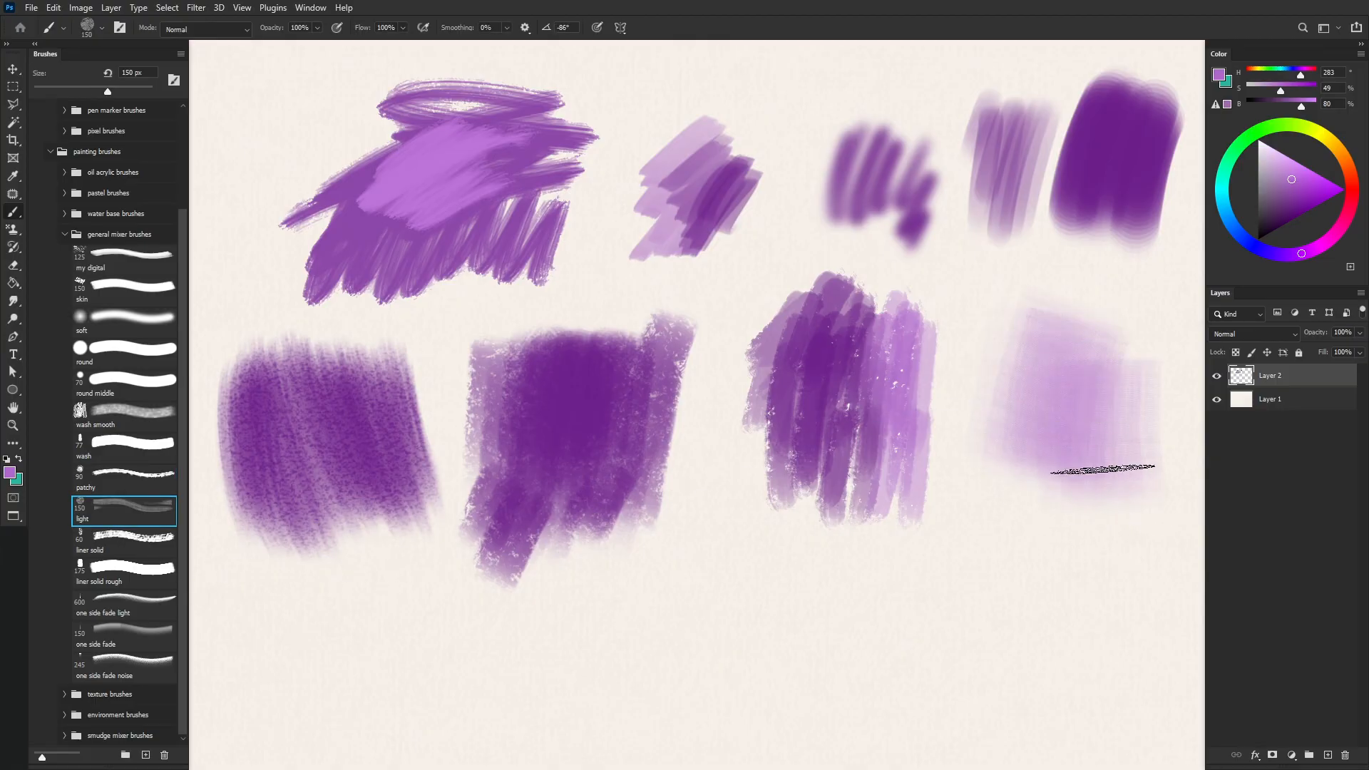
mouse_move(1096, 565)
mouse_down()
mouse_move(1052, 401)
mouse_move(1058, 326)
mouse_move(1019, 447)
mouse_move(1043, 329)
mouse_move(1031, 413)
mouse_move(1072, 554)
mouse_up()
mouse_move(1133, 301)
mouse_down()
mouse_move(1102, 529)
mouse_move(1071, 300)
mouse_move(1036, 484)
mouse_move(1063, 304)
mouse_up()
drag(1059, 519, 1110, 533)
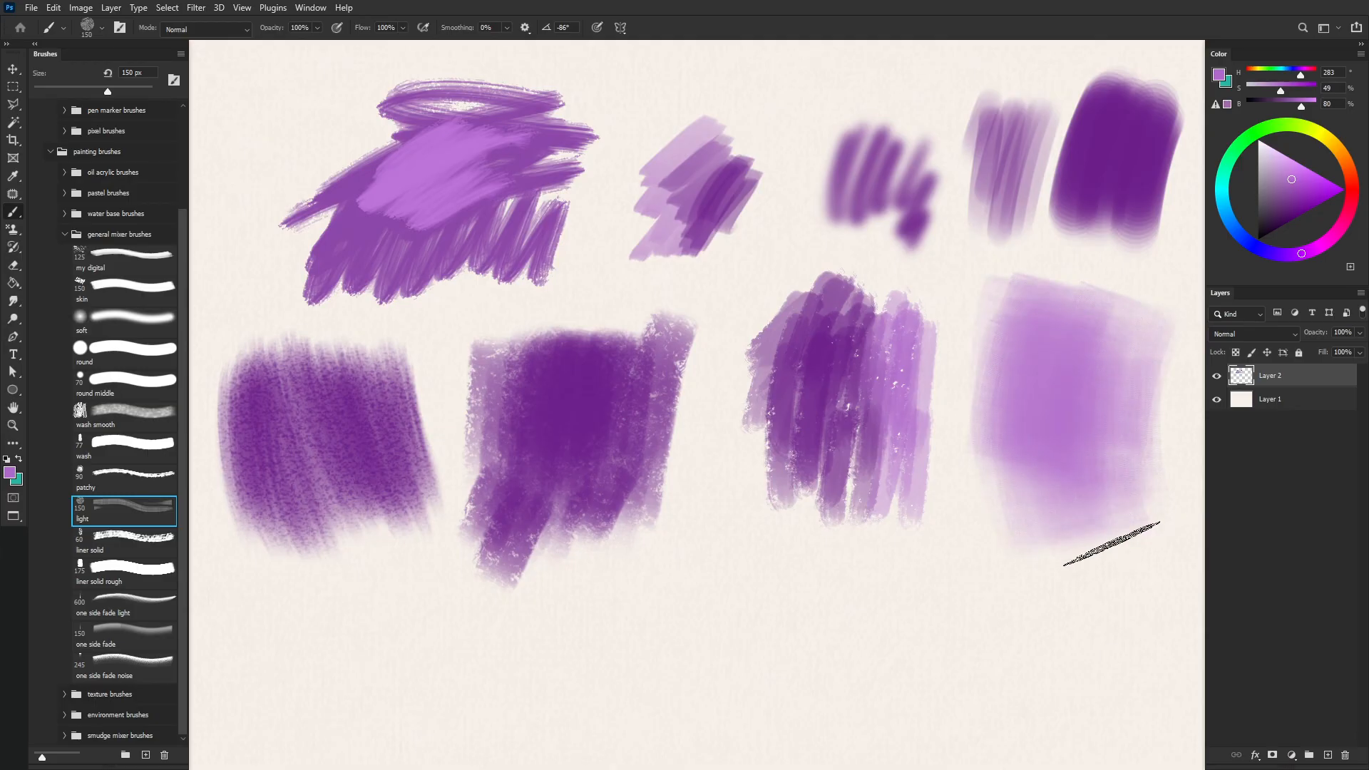
Step: Paint a light purple streaked patch at the lower left of the canvas with liner solid at 60 px, overlaying darker purple (S 60%, B 56%)
click(127, 546)
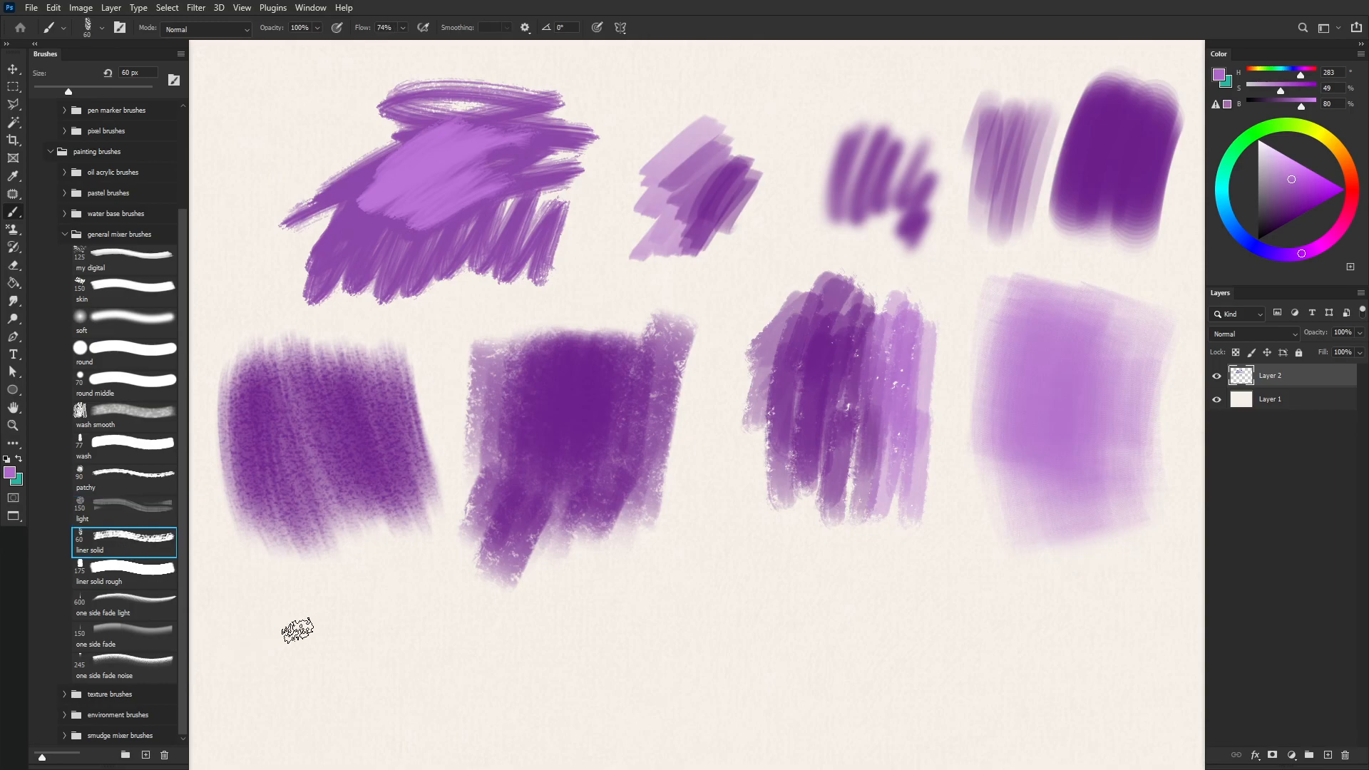
mouse_move(289, 642)
mouse_down()
mouse_move(435, 696)
mouse_move(275, 636)
mouse_move(438, 689)
mouse_move(326, 602)
mouse_move(359, 671)
mouse_move(283, 662)
mouse_move(236, 633)
mouse_move(251, 652)
mouse_move(290, 625)
mouse_move(389, 668)
mouse_move(353, 659)
mouse_move(344, 624)
mouse_up()
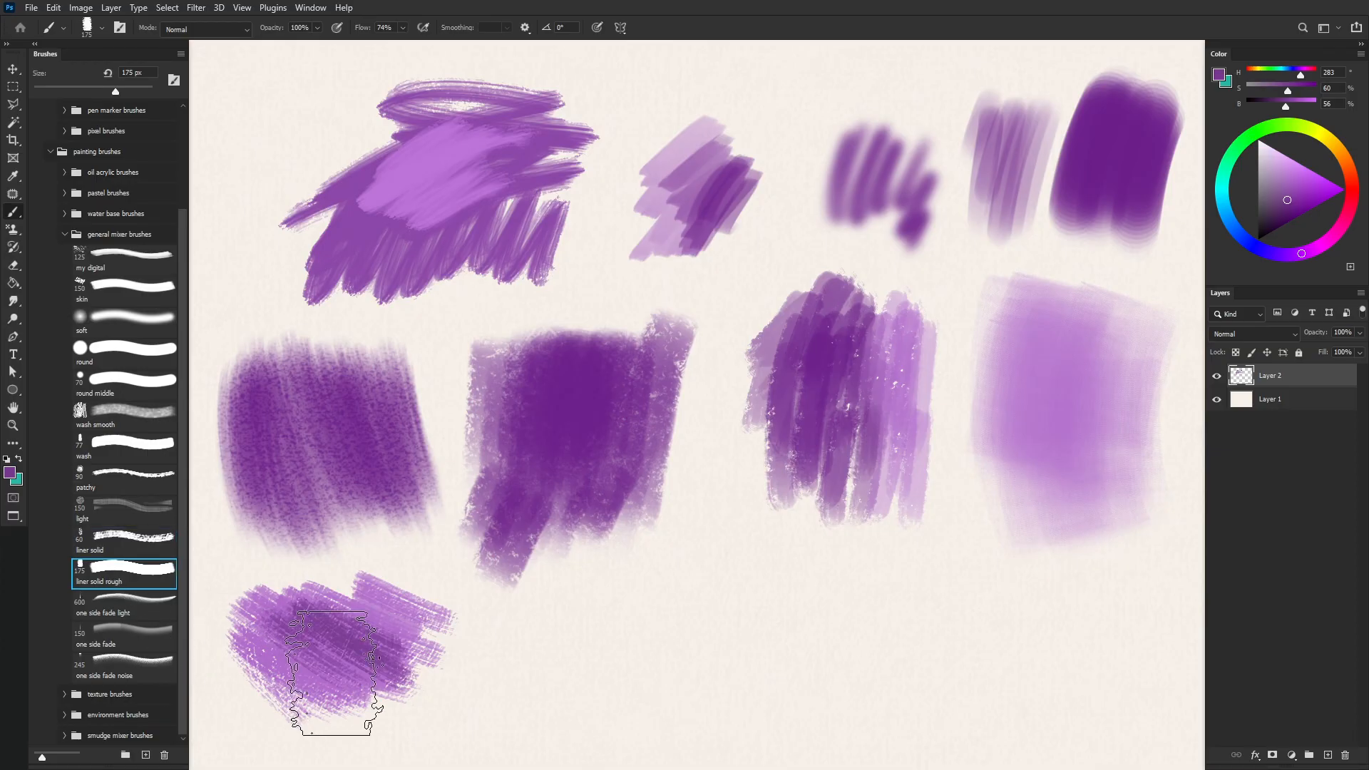
Step: Reduce the liner solid rough brush to 90 px, paint a purple patch in the third row, and blend lighter purple (S 34%, B 79%) into it
key(bracketleft)
key(bracketleft)
key(bracketleft)
key(bracketleft)
drag(539, 627, 688, 581)
mouse_move(556, 657)
mouse_down()
mouse_move(688, 613)
mouse_move(695, 628)
mouse_up()
mouse_move(530, 715)
mouse_down()
mouse_move(694, 636)
mouse_move(585, 684)
mouse_move(592, 642)
mouse_move(677, 604)
mouse_move(520, 668)
mouse_move(639, 582)
mouse_move(554, 664)
mouse_move(602, 699)
mouse_move(679, 704)
mouse_move(568, 730)
mouse_move(706, 714)
mouse_move(547, 707)
mouse_move(708, 656)
mouse_up()
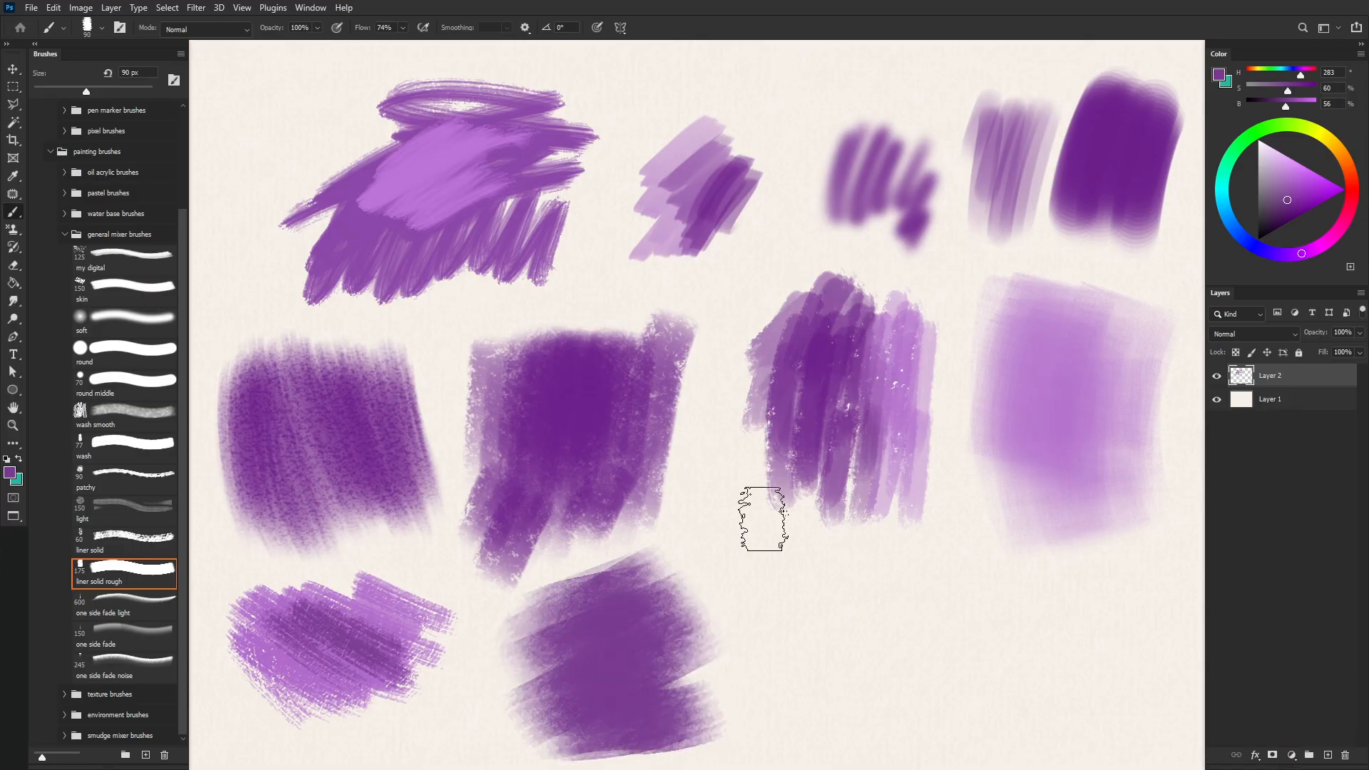
mouse_move(633, 629)
mouse_down()
mouse_move(661, 605)
mouse_move(598, 639)
mouse_move(654, 649)
mouse_move(640, 690)
mouse_up()
Step: Reduce the one side fade light brush to 175 px and paint overlapping faded light purple strokes beside the liner solid rough patch
click(125, 605)
key(bracketleft)
key(bracketleft)
key(bracketleft)
key(bracketleft)
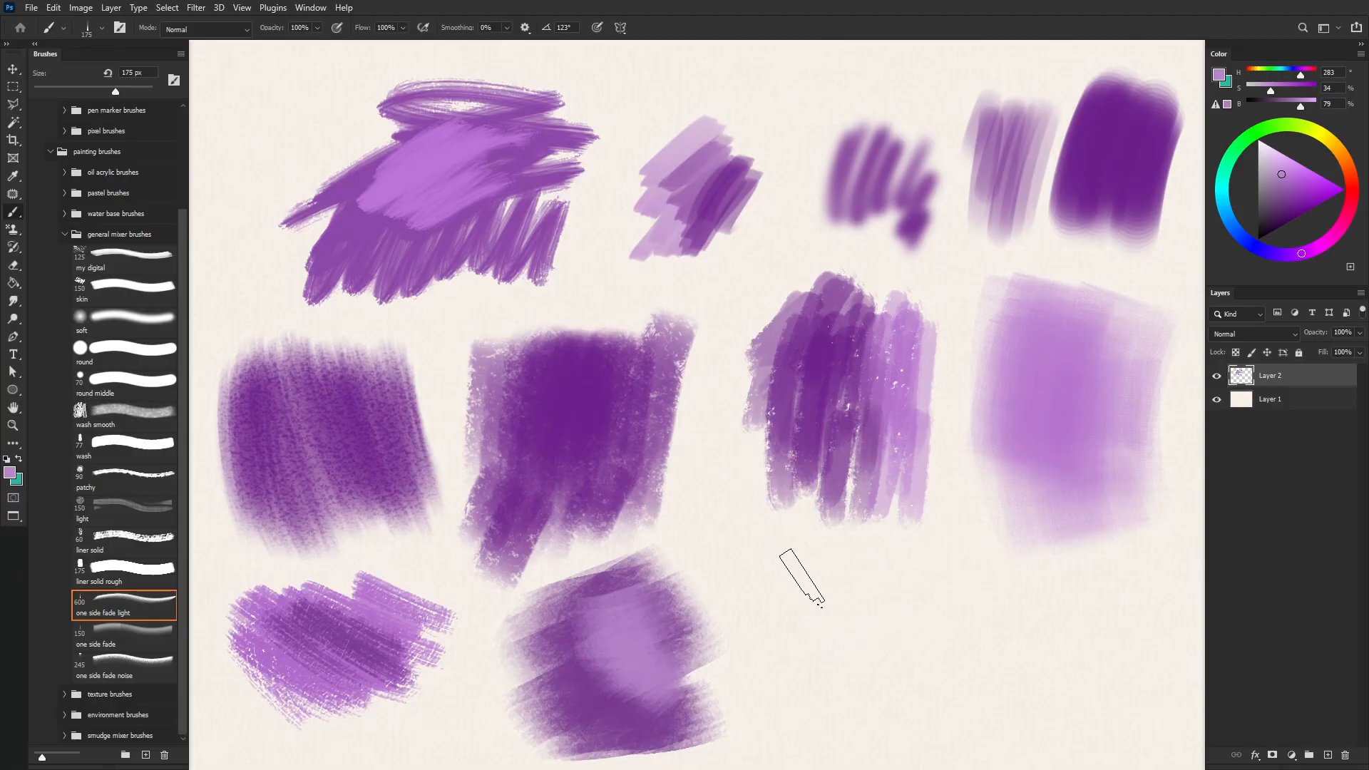
mouse_move(832, 560)
mouse_down()
mouse_move(792, 637)
mouse_move(821, 587)
mouse_move(830, 613)
mouse_move(863, 573)
mouse_move(885, 585)
mouse_move(799, 627)
mouse_move(890, 601)
mouse_move(820, 658)
mouse_move(841, 648)
mouse_move(775, 657)
mouse_move(869, 696)
mouse_move(791, 658)
mouse_move(812, 700)
mouse_move(850, 654)
mouse_move(778, 671)
mouse_move(901, 648)
mouse_move(844, 689)
mouse_up()
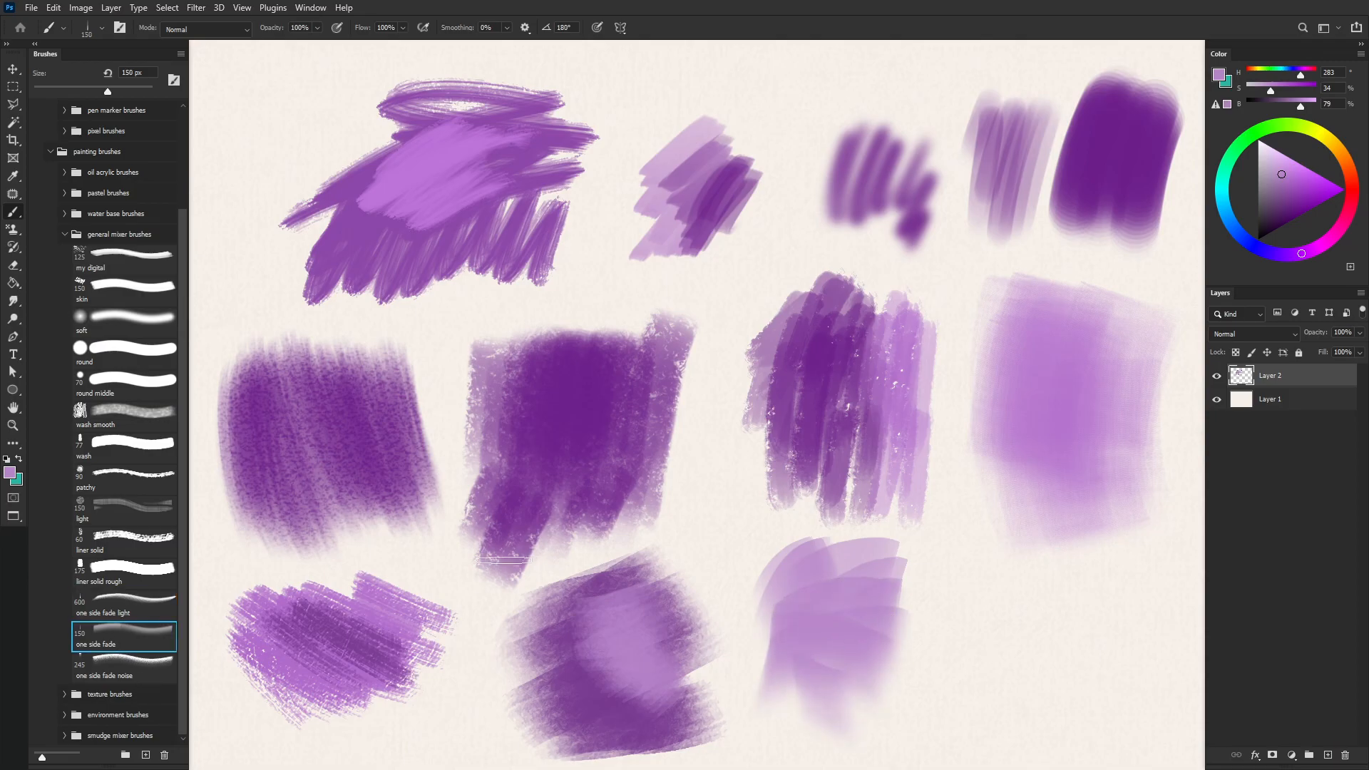
Step: Paint faded light purple shapes with the one side fade brush at 150 px, and further ones with one side fade noise at 245 px
mouse_move(992, 576)
mouse_down()
mouse_move(928, 611)
mouse_move(981, 576)
mouse_move(921, 632)
mouse_move(1013, 586)
mouse_move(907, 646)
mouse_move(979, 637)
mouse_move(910, 702)
mouse_move(977, 654)
mouse_move(940, 669)
mouse_move(953, 654)
mouse_move(1044, 666)
mouse_move(967, 661)
mouse_move(1040, 651)
mouse_move(1072, 610)
mouse_move(996, 676)
mouse_move(1045, 679)
mouse_move(1001, 624)
mouse_move(1019, 531)
mouse_move(1001, 510)
mouse_move(920, 572)
mouse_move(927, 626)
mouse_up()
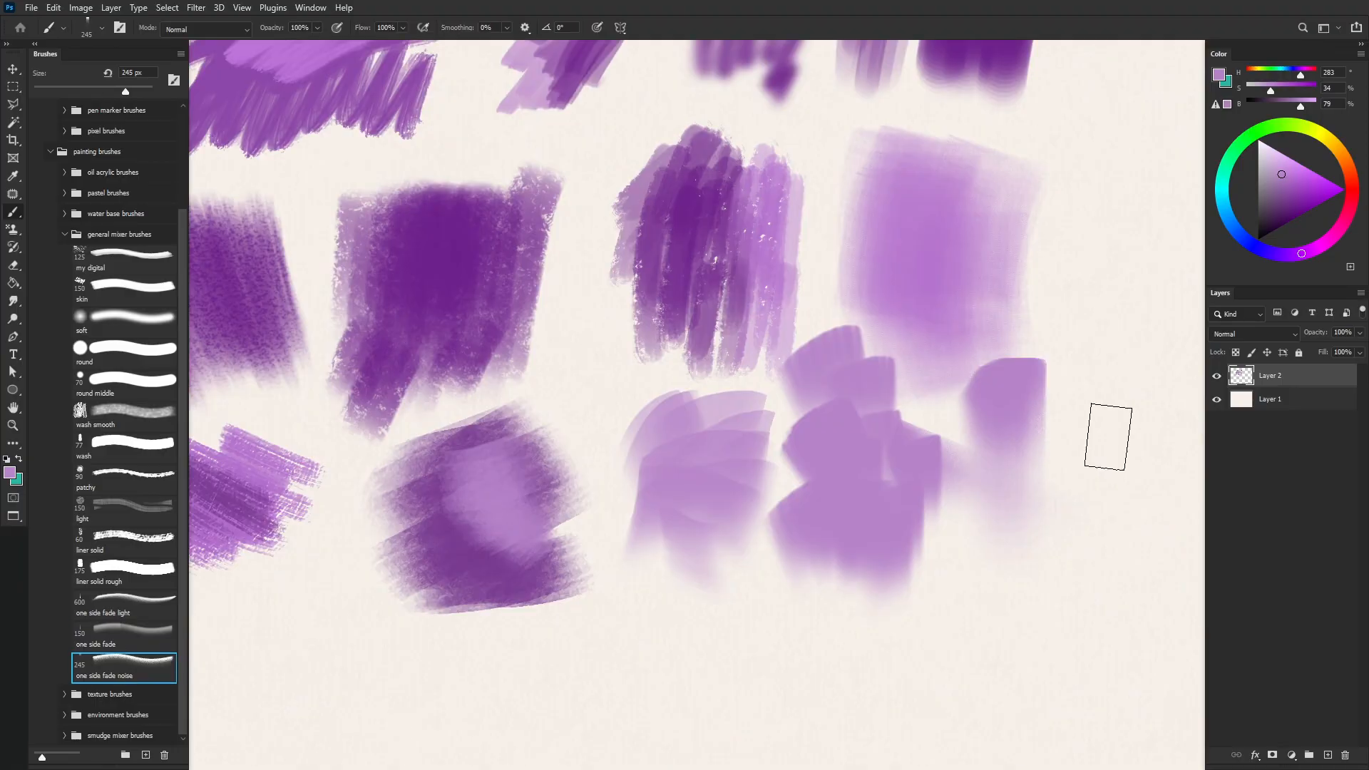
mouse_move(1107, 437)
mouse_down()
mouse_move(1067, 422)
mouse_move(1005, 449)
mouse_move(1013, 542)
mouse_up()
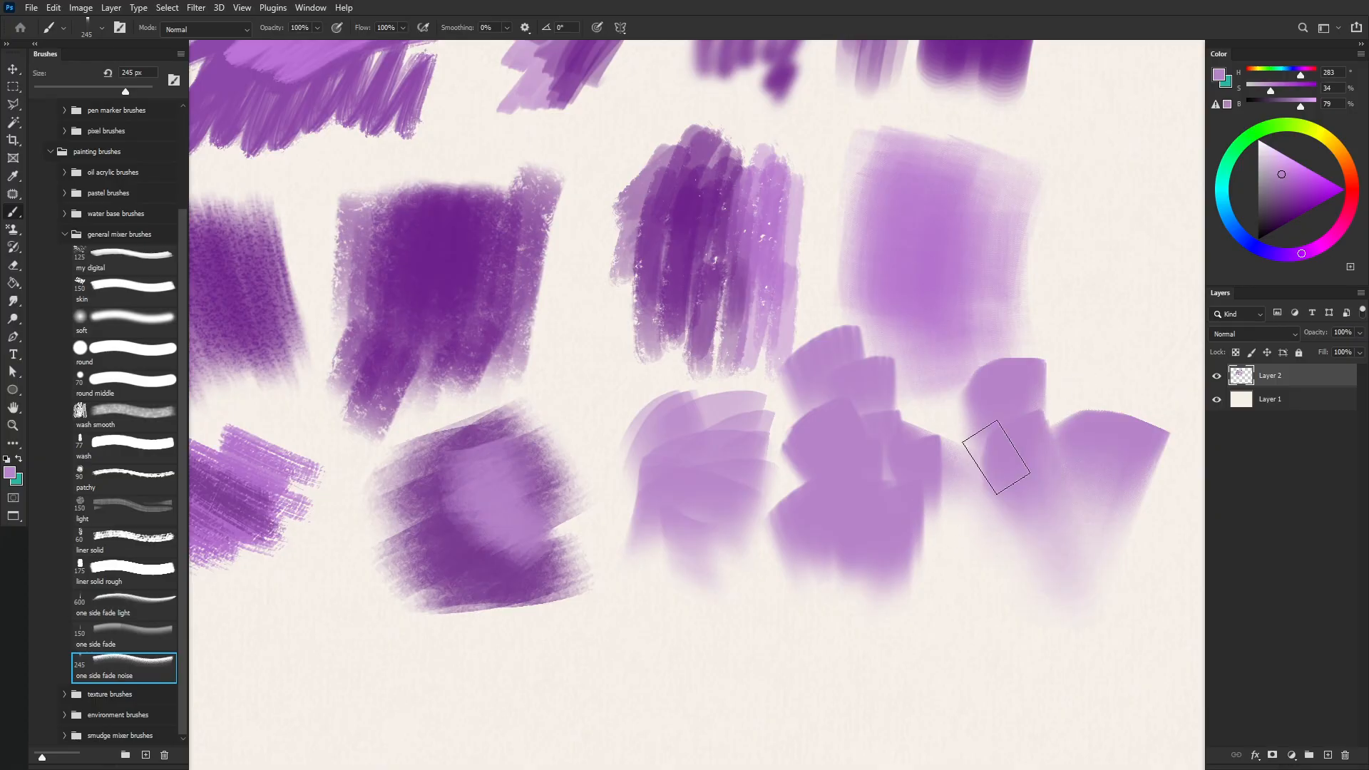
Step: Paint more faded light purple shapes with one side fade noise at 245 px across the lower canvas and beside the upper pale patch
drag(996, 459, 945, 581)
drag(913, 537, 870, 567)
drag(1102, 549, 1070, 656)
mouse_move(788, 674)
mouse_down()
mouse_move(824, 619)
mouse_move(822, 678)
mouse_move(806, 669)
mouse_move(840, 634)
mouse_up()
mouse_move(1157, 222)
mouse_down()
mouse_move(1014, 266)
mouse_move(1121, 303)
mouse_up()
mouse_move(608, 696)
mouse_down()
mouse_move(617, 727)
mouse_move(647, 710)
mouse_up()
drag(617, 603, 678, 639)
Step: Overlay the faded light purple shapes with darker purple (S 76%, B 58%) one side fade noise strokes at 245 px
click(1296, 203)
mouse_move(927, 403)
mouse_down()
mouse_move(814, 471)
mouse_move(813, 514)
mouse_up()
drag(827, 559, 817, 613)
drag(745, 588, 759, 649)
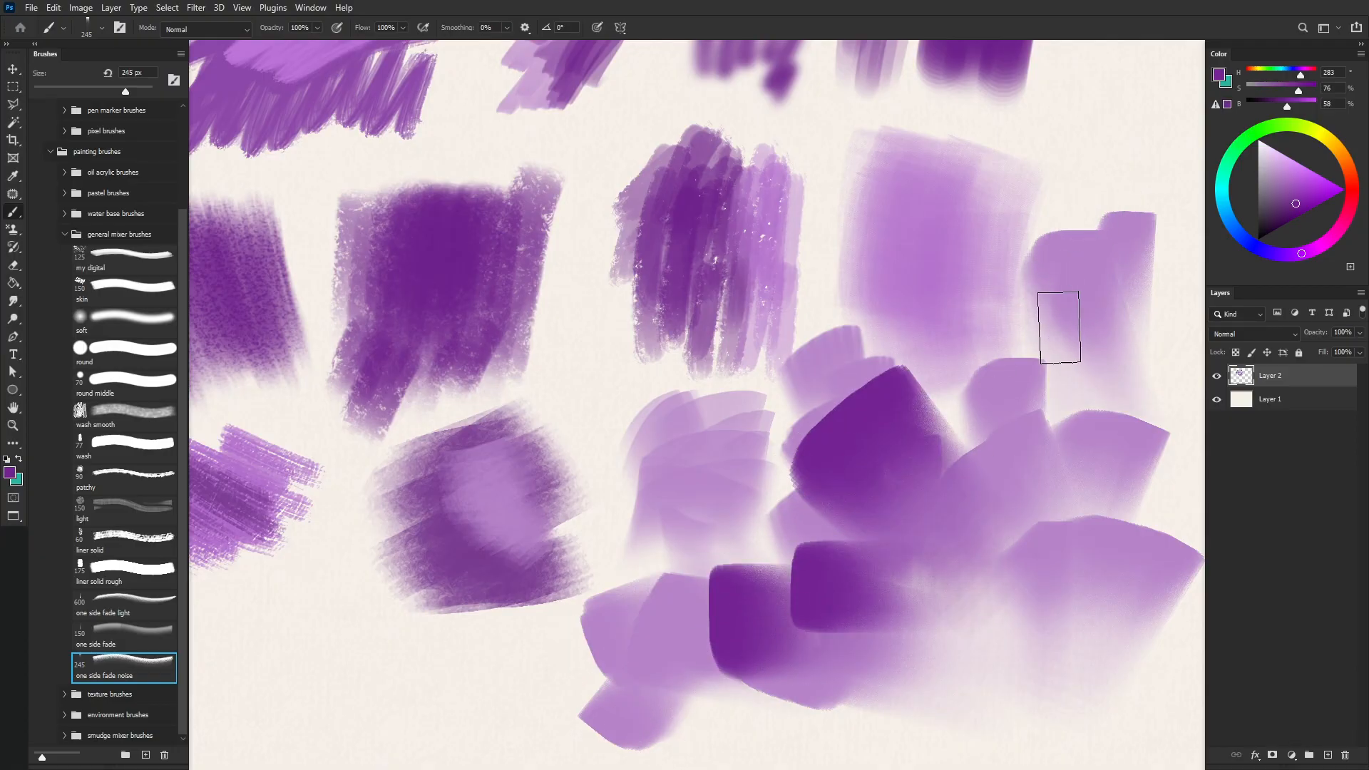
drag(1122, 355, 1012, 349)
drag(1081, 386, 955, 456)
mouse_move(1056, 461)
mouse_down()
mouse_move(937, 599)
mouse_move(1053, 486)
mouse_move(951, 529)
mouse_up()
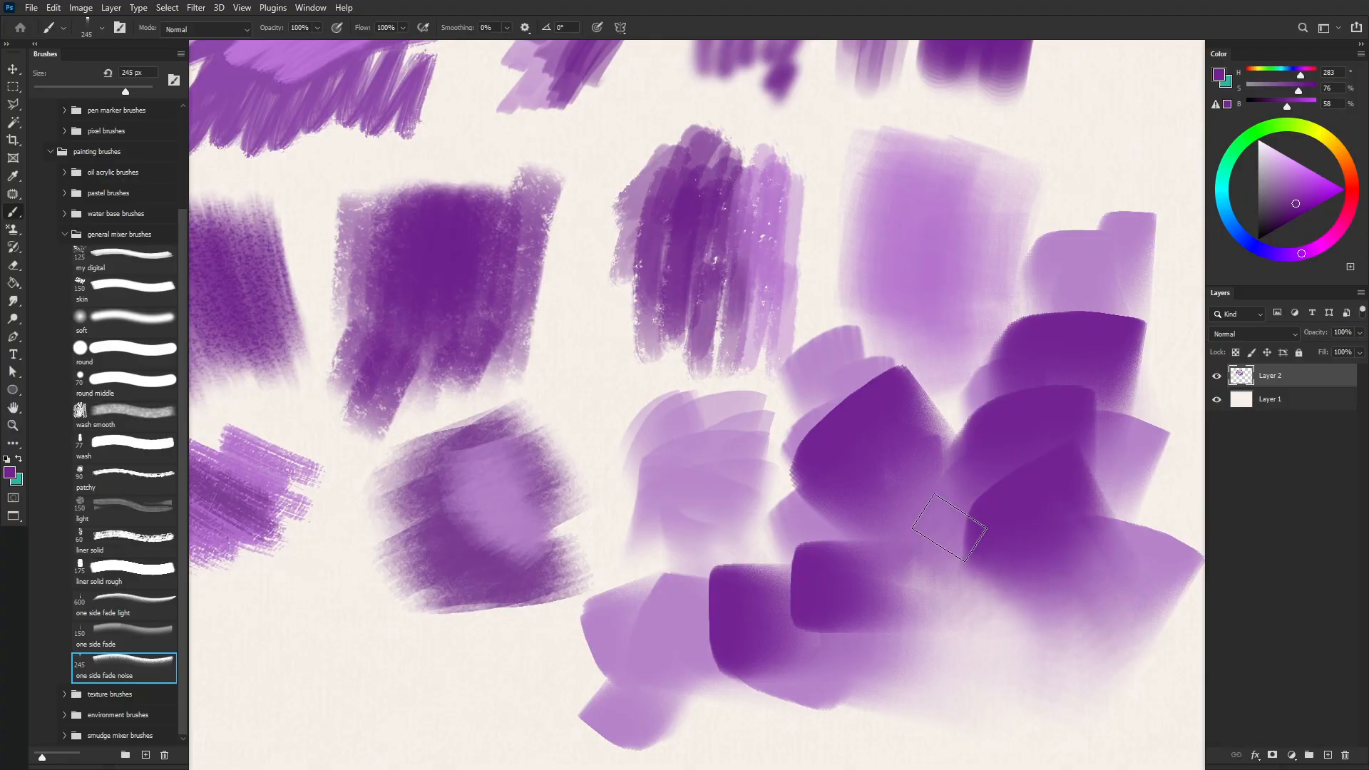
drag(1089, 270, 1013, 335)
drag(978, 275, 891, 342)
drag(913, 214, 734, 464)
drag(954, 208, 1091, 157)
drag(1113, 513, 934, 677)
Step: On a cleared canvas, paint a teal fur soft ball at 90 px from the texture brushes, shading it lighter (S 71%, B 71%) and darker (S 80%, B 37%)
click(140, 274)
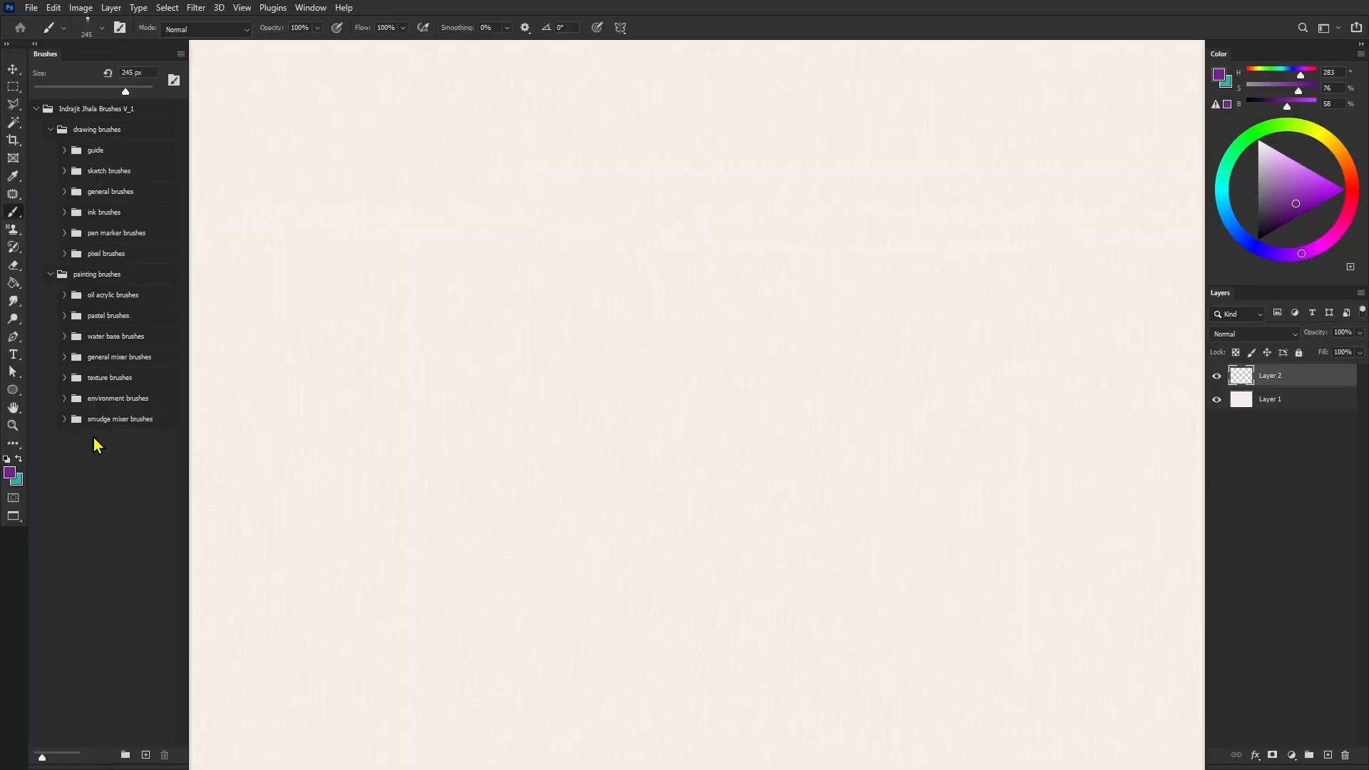
click(65, 378)
drag(183, 264, 204, 667)
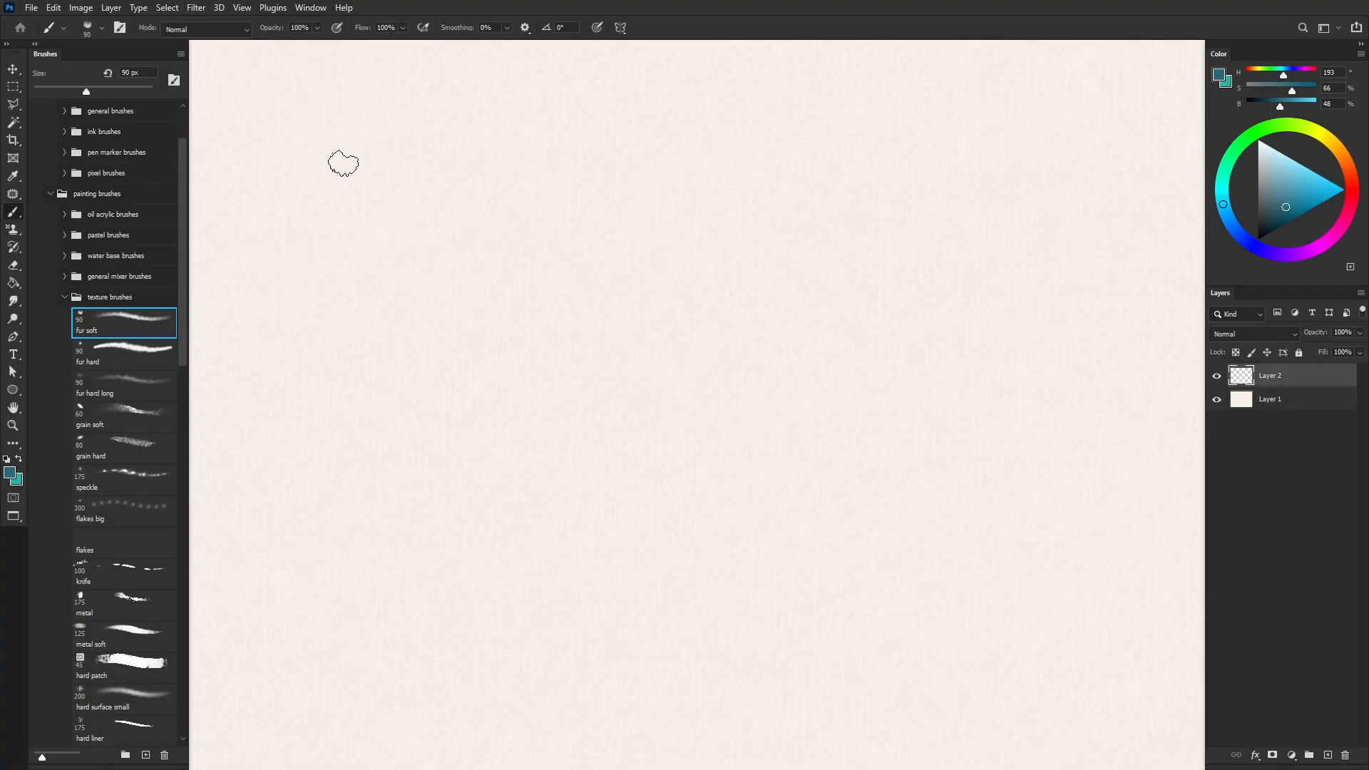
drag(346, 159, 369, 189)
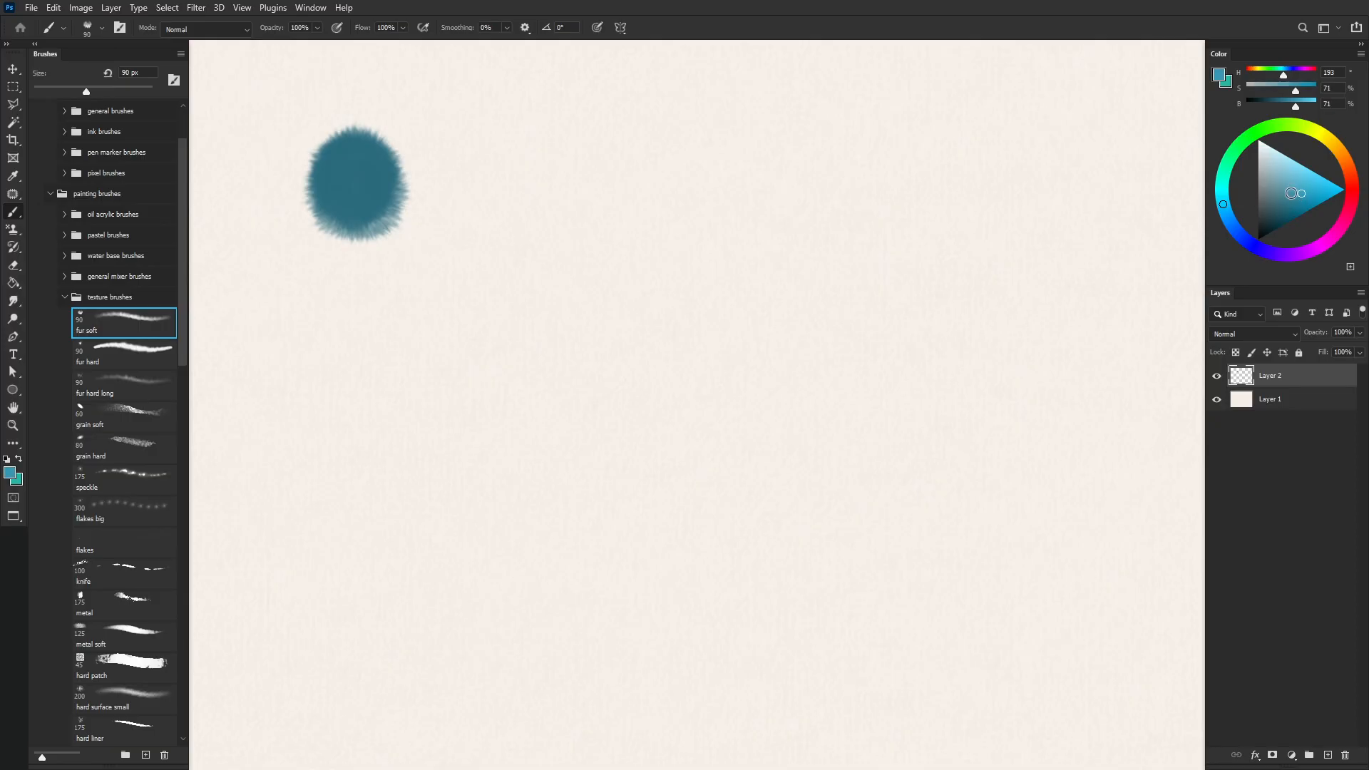
drag(356, 154, 348, 201)
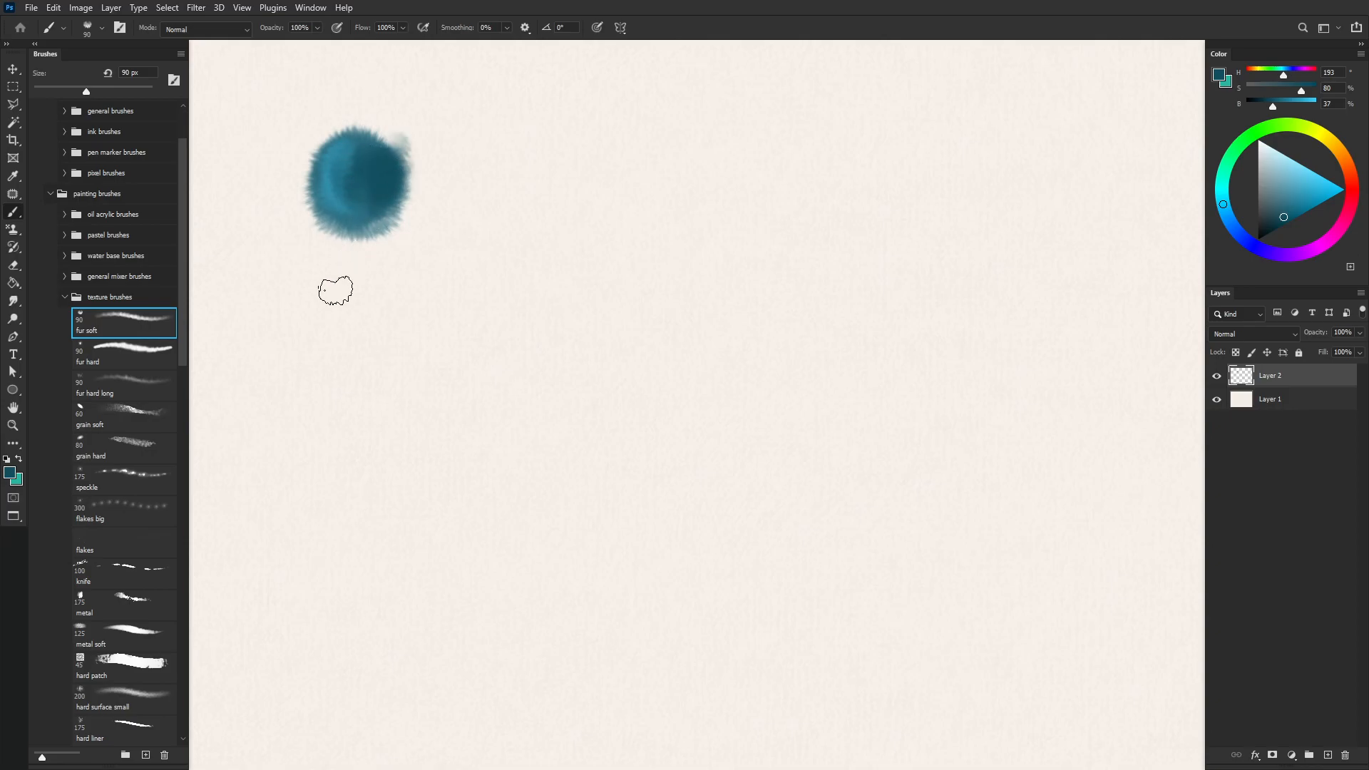
Step: Paint teal balls with fur hard and fur hard long at 90 px, highlighting both in light blue and darkening one side of the latter
mouse_move(531, 172)
mouse_down()
mouse_move(476, 187)
mouse_move(546, 151)
mouse_move(521, 212)
mouse_move(510, 181)
mouse_up()
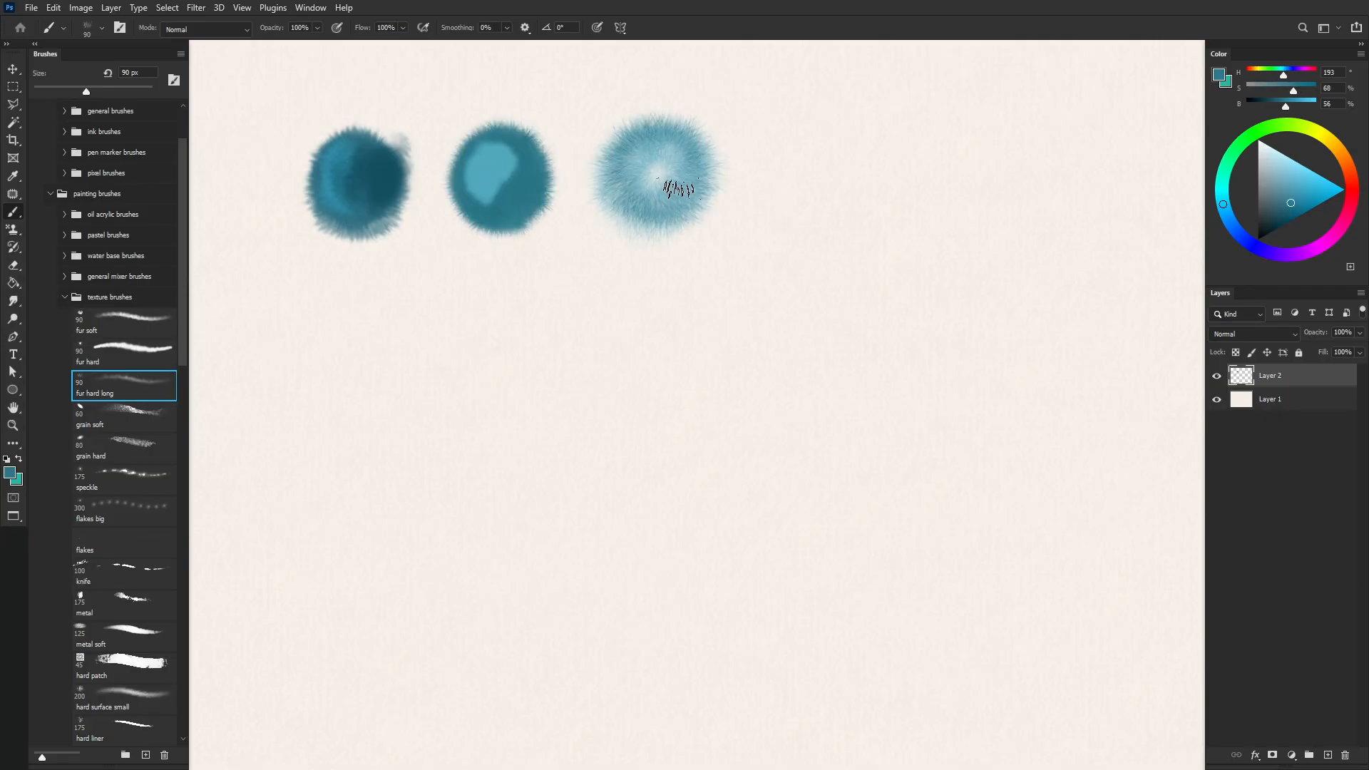
mouse_move(667, 182)
mouse_down()
mouse_move(651, 185)
mouse_move(659, 175)
mouse_up()
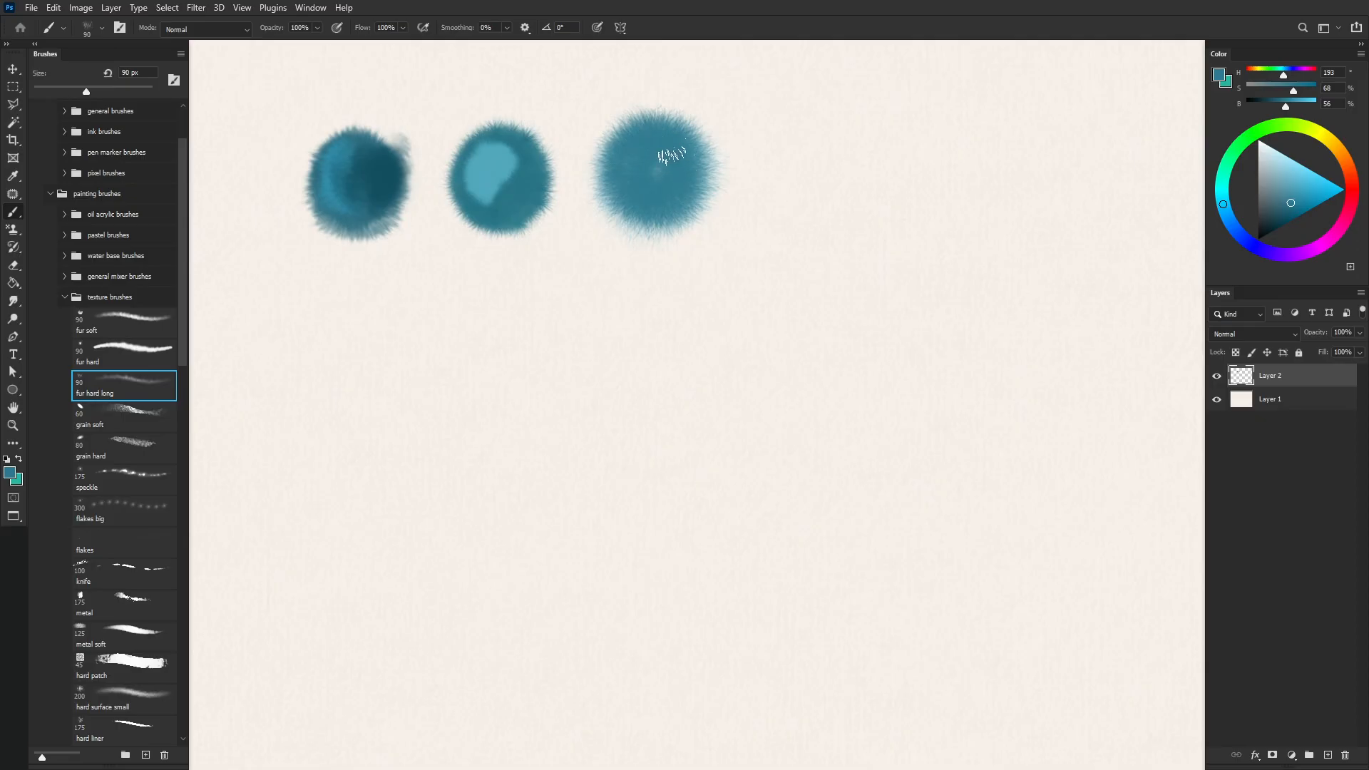
key(z)
mouse_move(629, 144)
mouse_down()
mouse_move(708, 171)
mouse_move(642, 174)
mouse_up()
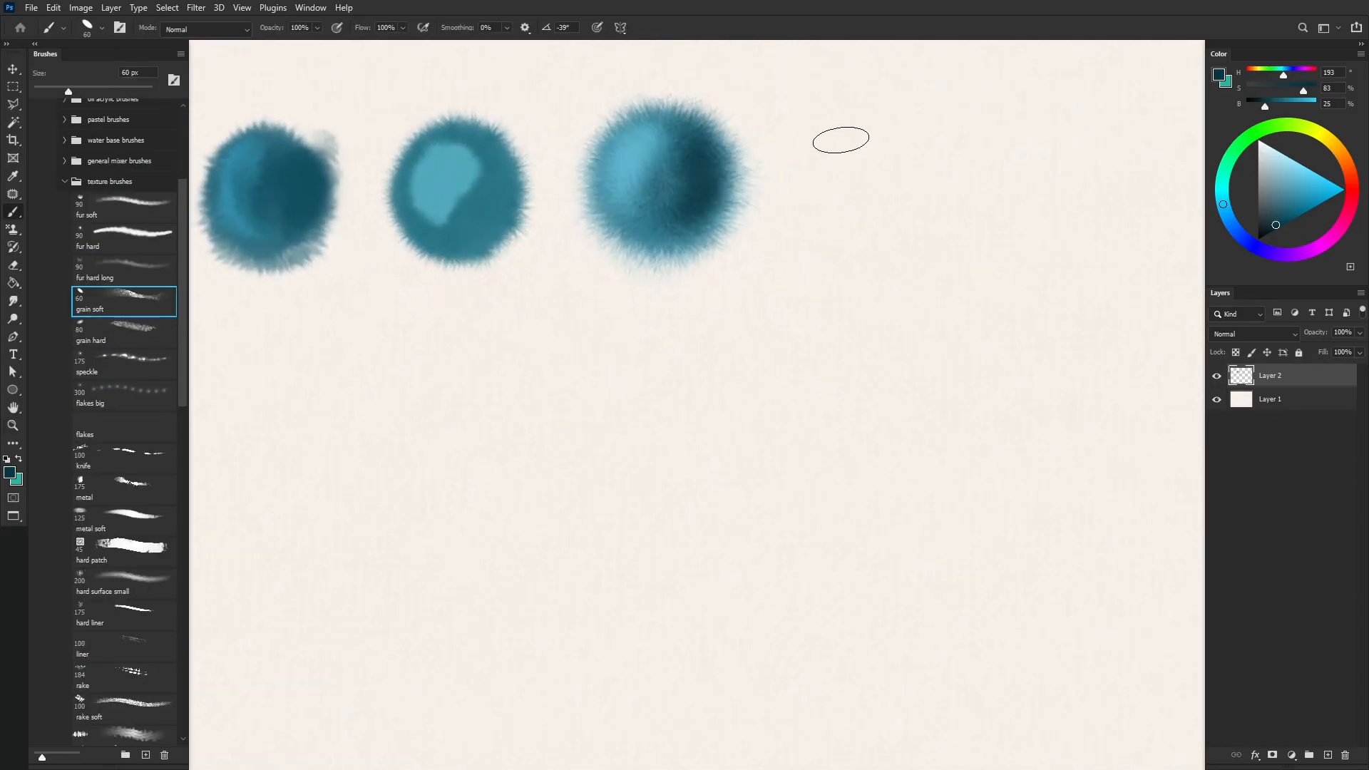
Step: Paint dark teal samples (S 83%, B 25%) with grain soft at 60 px, grain hard at 80 px, and speckle
mouse_move(841, 140)
mouse_down()
mouse_move(881, 129)
mouse_move(816, 161)
mouse_move(935, 204)
mouse_move(845, 135)
mouse_move(937, 196)
mouse_move(863, 184)
mouse_move(904, 141)
mouse_move(929, 149)
mouse_move(928, 215)
mouse_move(823, 168)
mouse_move(977, 182)
mouse_move(843, 211)
mouse_move(924, 144)
mouse_up()
mouse_move(1008, 120)
mouse_down()
mouse_move(1027, 167)
mouse_move(963, 239)
mouse_up()
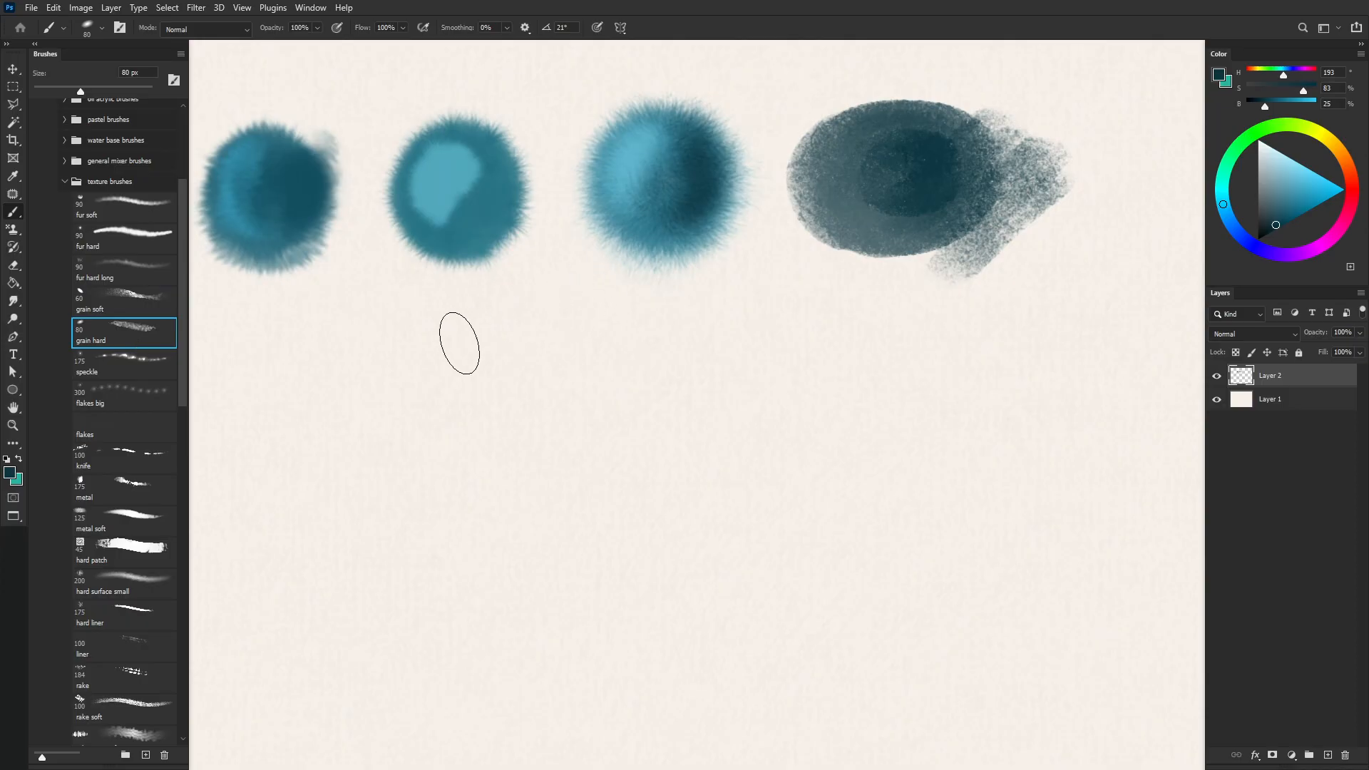
mouse_move(269, 361)
mouse_down()
mouse_move(330, 397)
mouse_move(321, 378)
mouse_move(313, 389)
mouse_up()
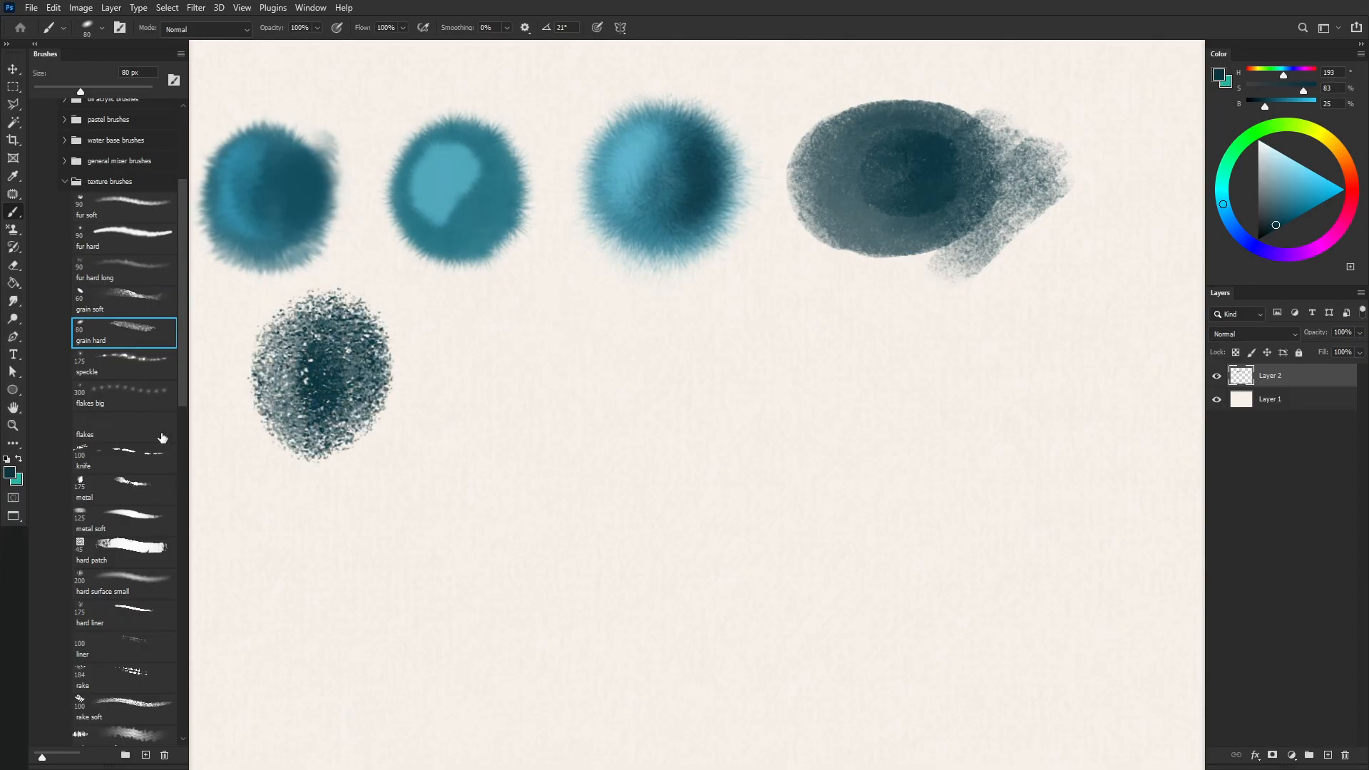
mouse_move(511, 308)
mouse_down()
mouse_move(467, 400)
mouse_move(526, 331)
mouse_move(492, 431)
mouse_move(592, 440)
mouse_up()
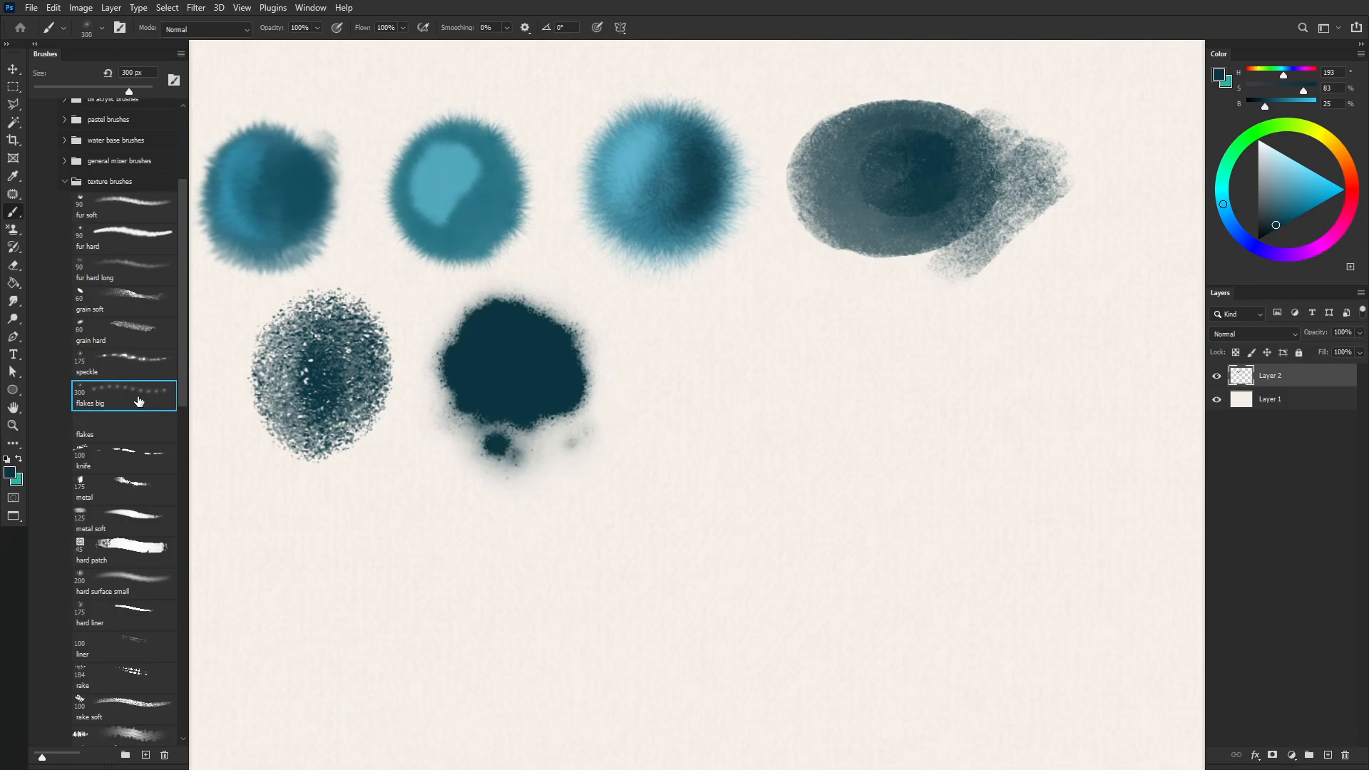
Step: Reduce the flakes big brush to 80 px and scatter dark marks beside the speckle blob, with fine flakes specks next to them
key([)
key([)
key([)
key([)
key([)
key([)
key([)
mouse_move(725, 386)
mouse_down()
mouse_move(742, 414)
mouse_move(699, 428)
mouse_move(793, 389)
mouse_move(763, 437)
mouse_up()
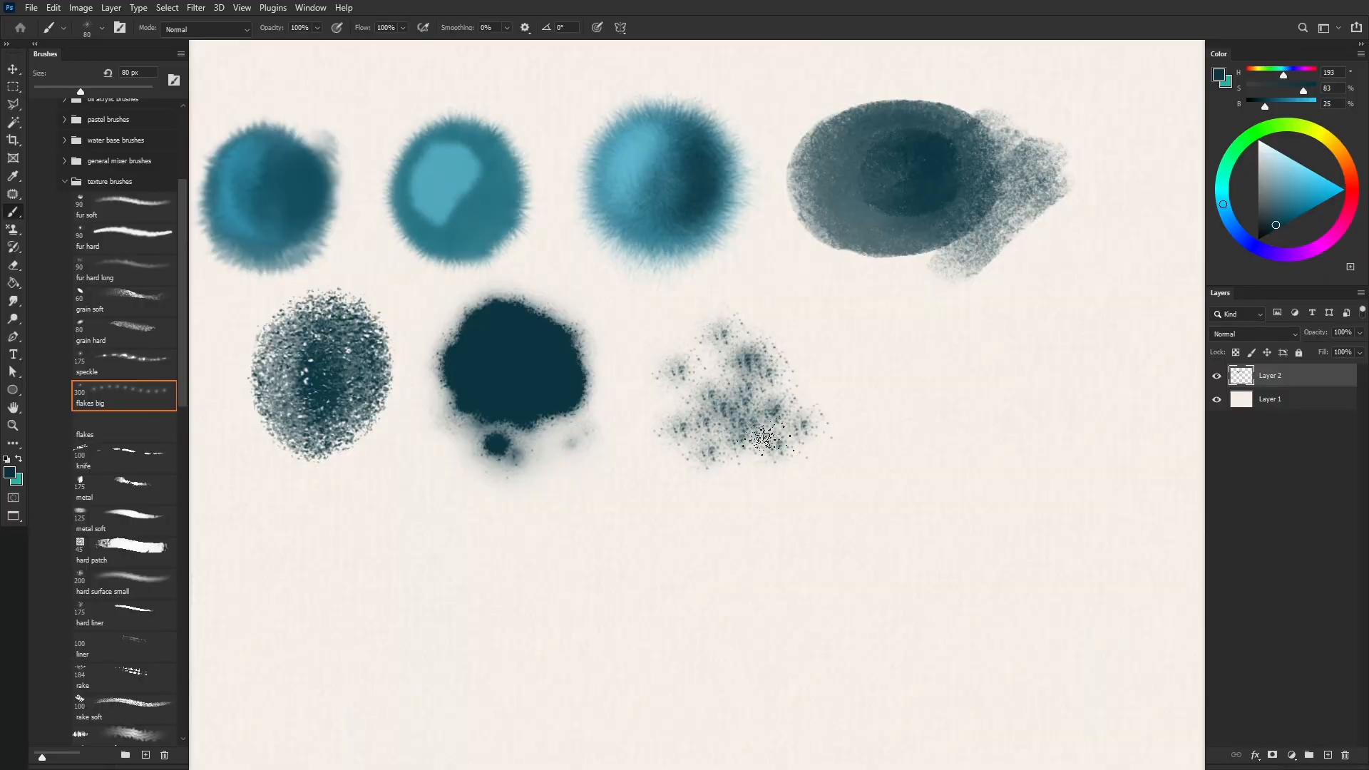
click(110, 432)
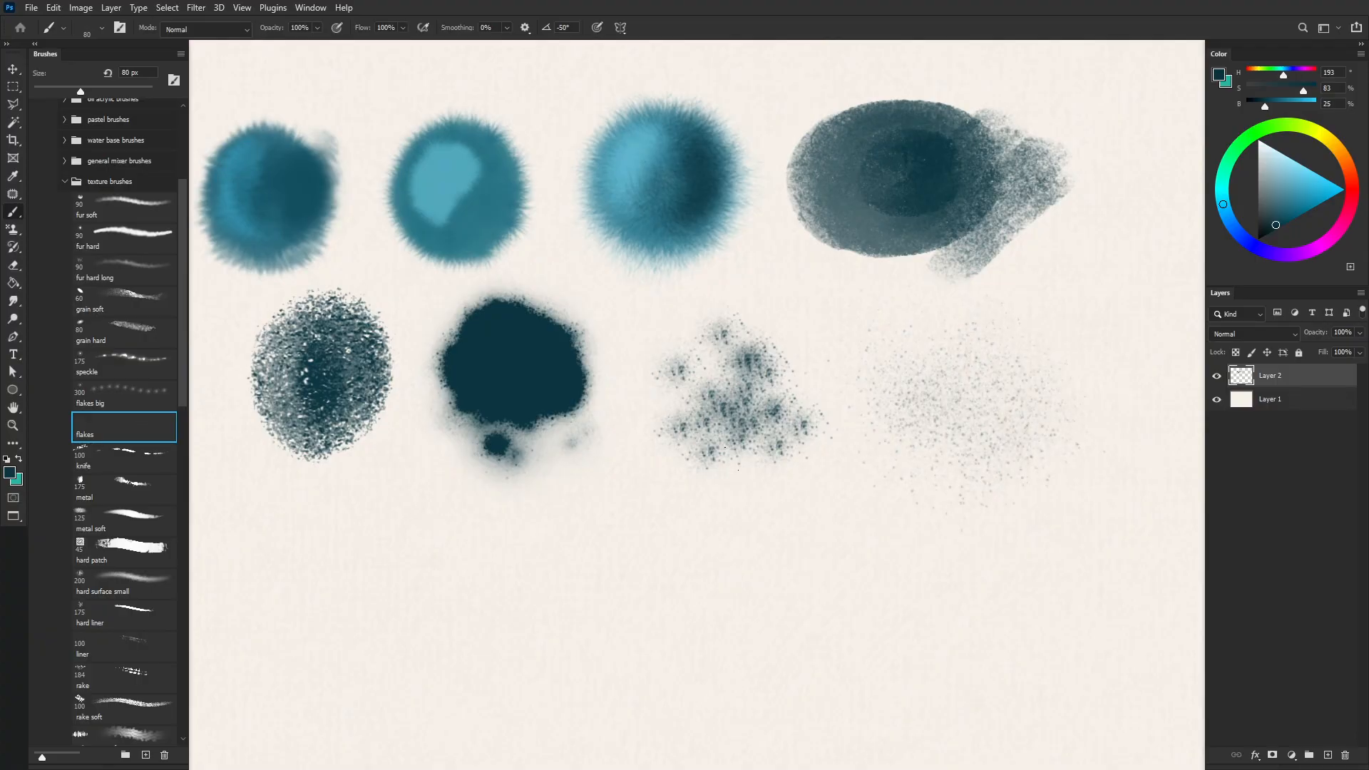
Step: Paint a dark teal knife patch at 100 px in the third row and overlay it with lighter teal strokes (S 56%, B 64%)
click(118, 462)
click(1289, 194)
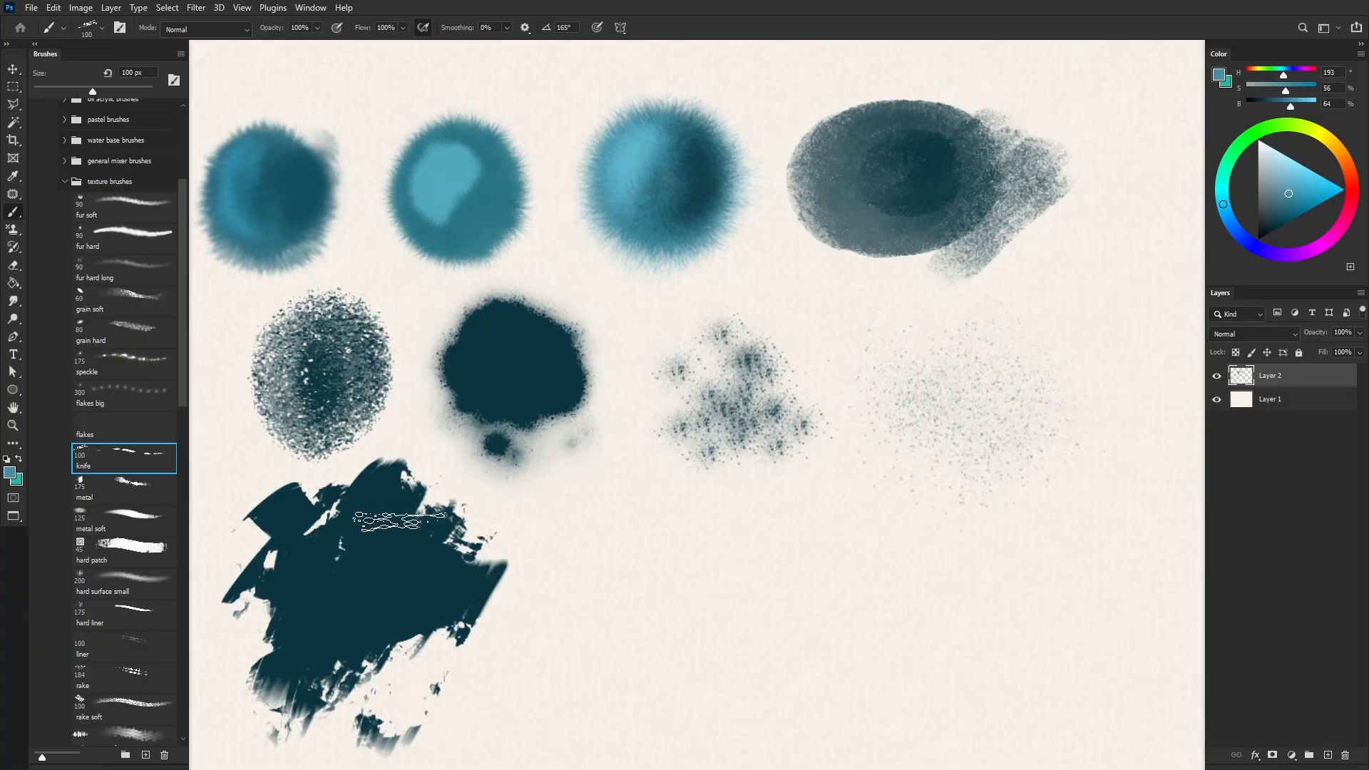
drag(400, 522, 306, 681)
drag(428, 542, 340, 691)
mouse_move(470, 534)
mouse_down()
mouse_move(399, 670)
mouse_move(360, 691)
mouse_up()
drag(389, 485, 300, 627)
drag(328, 492, 286, 607)
mouse_move(303, 670)
mouse_down()
mouse_move(385, 585)
mouse_move(360, 699)
mouse_up()
drag(524, 514, 478, 635)
Step: Paint a large textured teal patch with the metal brush at 175 px and a metal soft sample beside it
click(128, 488)
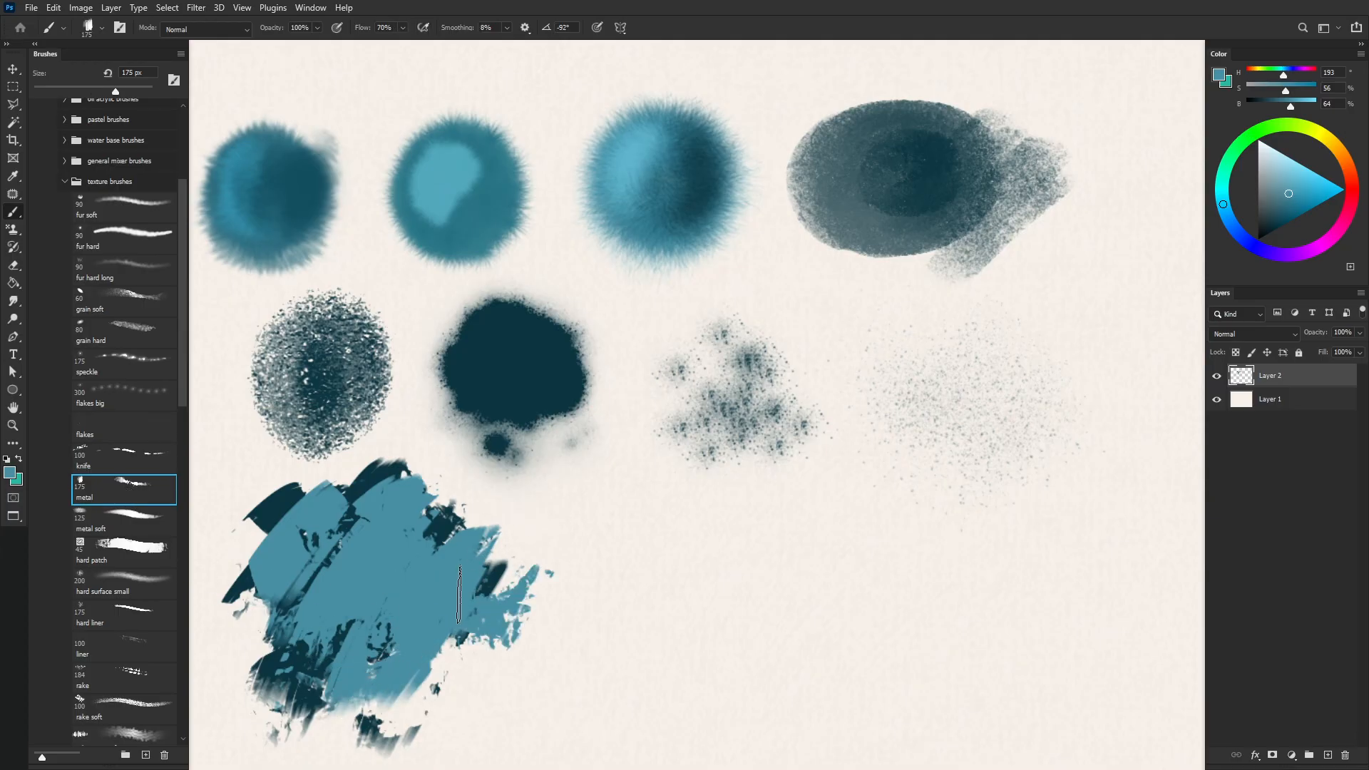
mouse_move(666, 534)
mouse_down()
mouse_move(618, 565)
mouse_move(758, 642)
mouse_move(724, 567)
mouse_move(592, 563)
mouse_move(656, 641)
mouse_move(785, 541)
mouse_move(797, 607)
mouse_move(720, 727)
mouse_move(842, 670)
mouse_move(713, 742)
mouse_move(852, 727)
mouse_up()
mouse_move(660, 709)
mouse_down()
mouse_move(606, 741)
mouse_move(542, 741)
mouse_up()
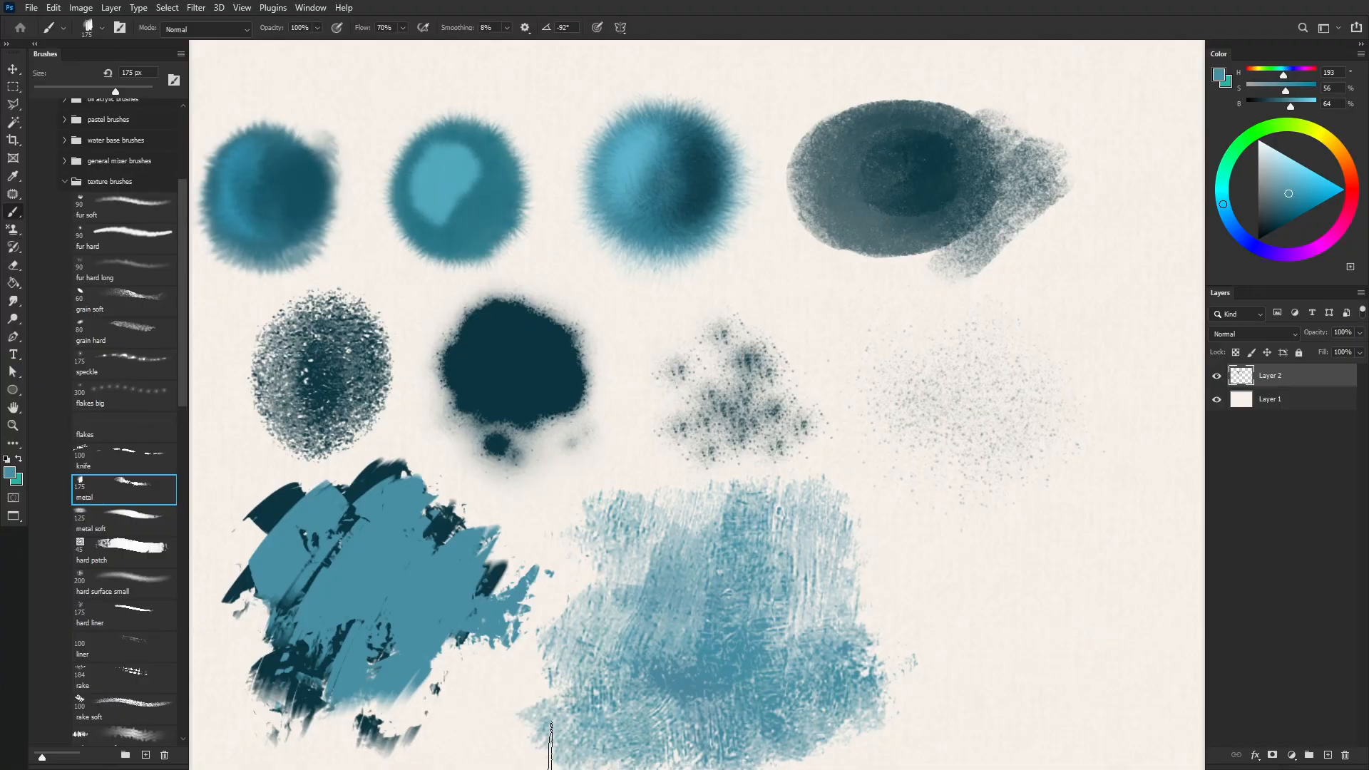
click(120, 530)
mouse_move(1047, 556)
mouse_down()
mouse_move(996, 590)
mouse_move(1055, 528)
mouse_move(1002, 646)
mouse_move(963, 657)
mouse_move(912, 614)
mouse_move(1053, 572)
mouse_move(1030, 489)
mouse_move(1061, 633)
mouse_move(1126, 606)
mouse_move(1034, 684)
mouse_move(1131, 657)
mouse_move(1009, 687)
mouse_move(978, 657)
mouse_move(1116, 713)
mouse_move(1141, 528)
mouse_move(941, 485)
mouse_move(1134, 619)
mouse_up()
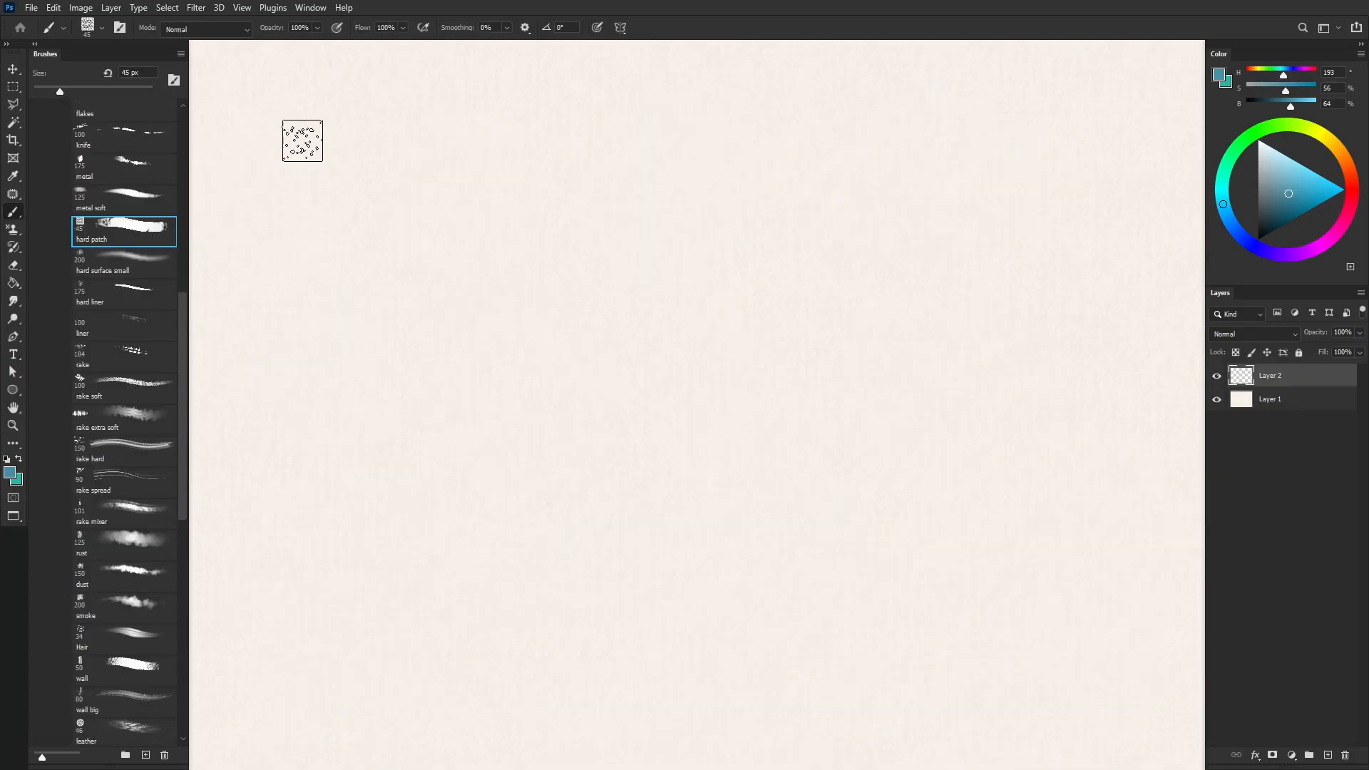
Step: On a cleared canvas, paint a teal hard patch sample at 45 px and a soft-edged hard surface small sample beside it
mouse_move(330, 112)
mouse_down()
mouse_move(379, 116)
mouse_move(373, 169)
mouse_move(474, 122)
mouse_move(257, 156)
mouse_up()
mouse_move(410, 151)
mouse_down()
mouse_move(345, 229)
mouse_move(400, 249)
mouse_up()
key(period)
mouse_move(590, 153)
mouse_down()
mouse_move(627, 138)
mouse_move(666, 168)
mouse_move(676, 202)
mouse_move(587, 152)
mouse_move(657, 214)
mouse_move(628, 249)
mouse_up()
Step: Paint diagonal teal hard liner strokes beside the hard surface small sample and overlay darker teal (S 76%, B 42%)
click(125, 294)
mouse_move(952, 94)
mouse_down()
mouse_move(866, 181)
mouse_move(984, 114)
mouse_move(922, 214)
mouse_move(886, 214)
mouse_move(820, 164)
mouse_move(938, 206)
mouse_up()
mouse_move(987, 220)
mouse_down()
mouse_move(831, 249)
mouse_move(960, 254)
mouse_move(974, 282)
mouse_up()
click(1286, 213)
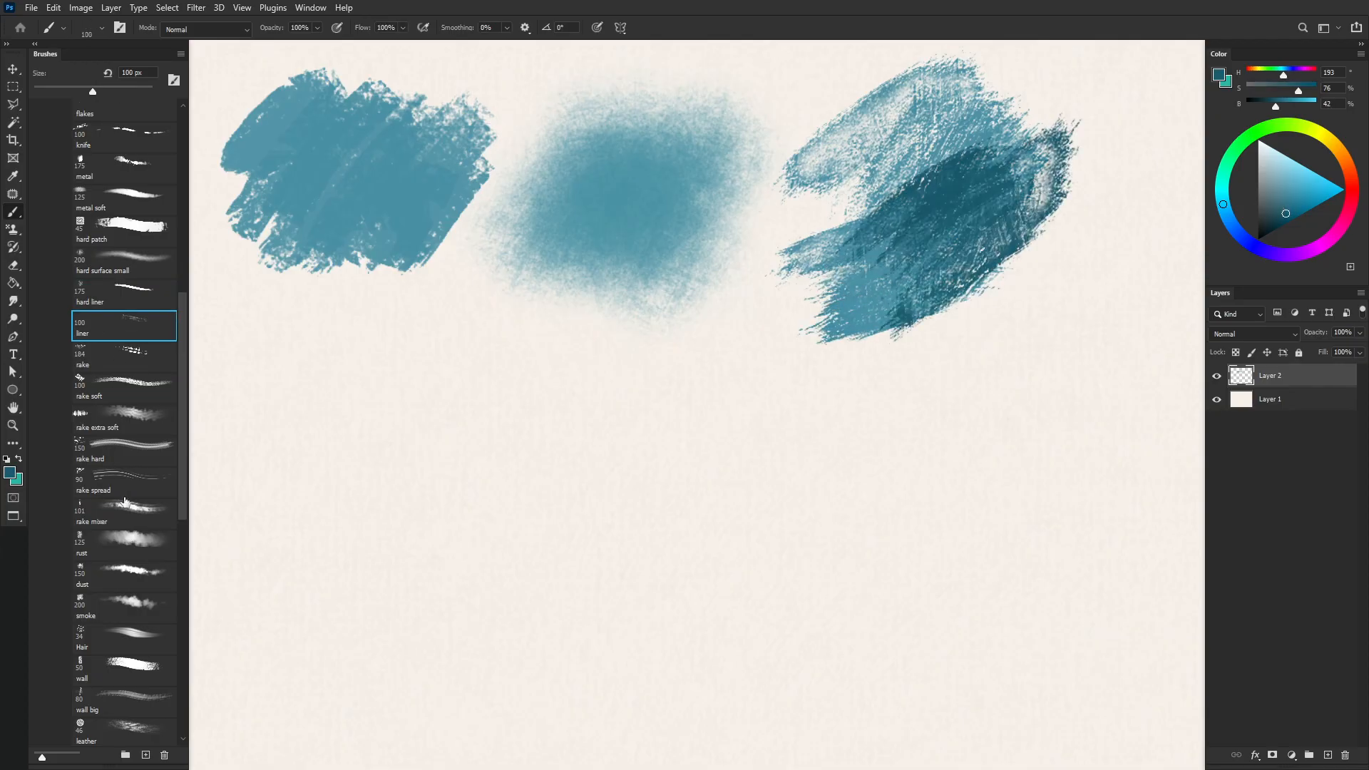
Step: Paint a dense dark teal liner patch at 100 px in the second row and dotted rake strokes at 70 px beside it
mouse_move(265, 340)
mouse_down()
mouse_move(256, 488)
mouse_move(279, 428)
mouse_move(338, 351)
mouse_move(367, 342)
mouse_move(330, 434)
mouse_move(314, 549)
mouse_move(414, 368)
mouse_move(387, 370)
mouse_move(280, 519)
mouse_move(319, 323)
mouse_up()
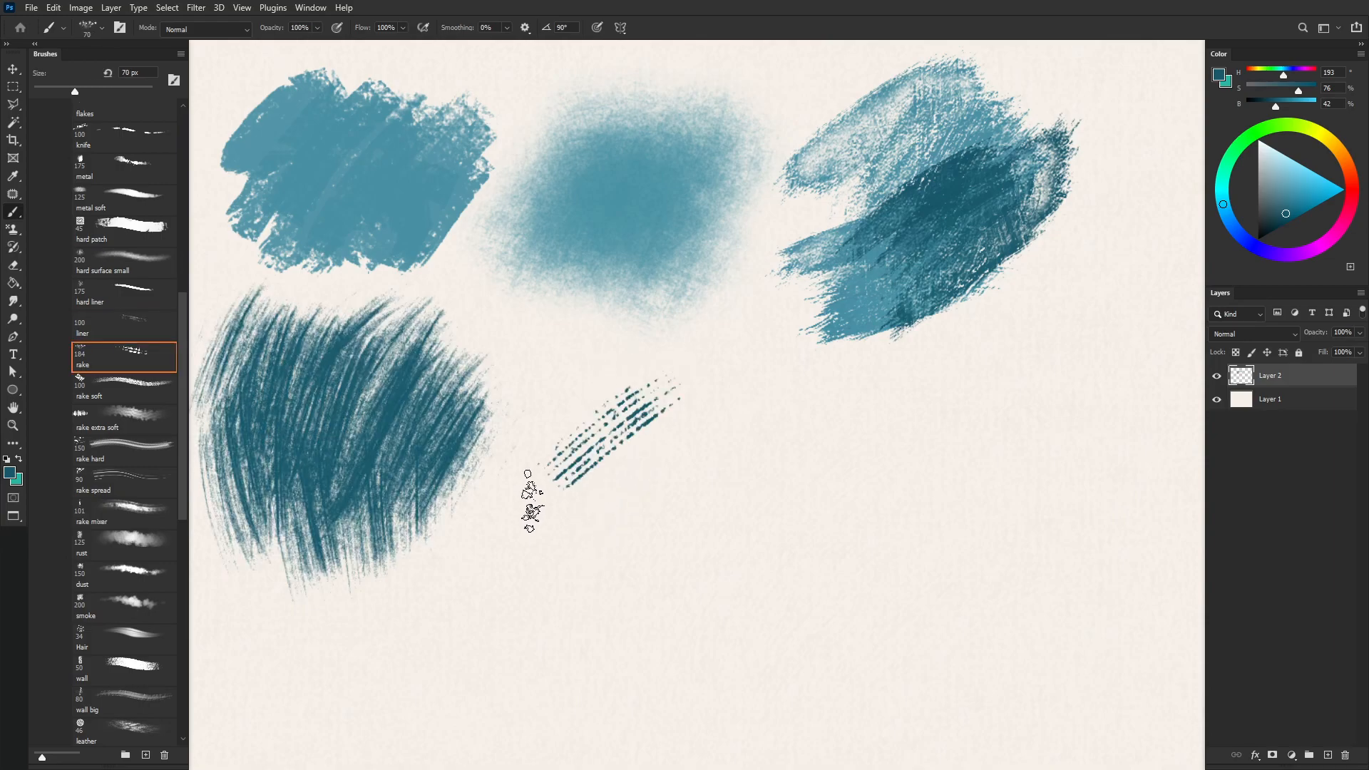
drag(758, 431, 700, 499)
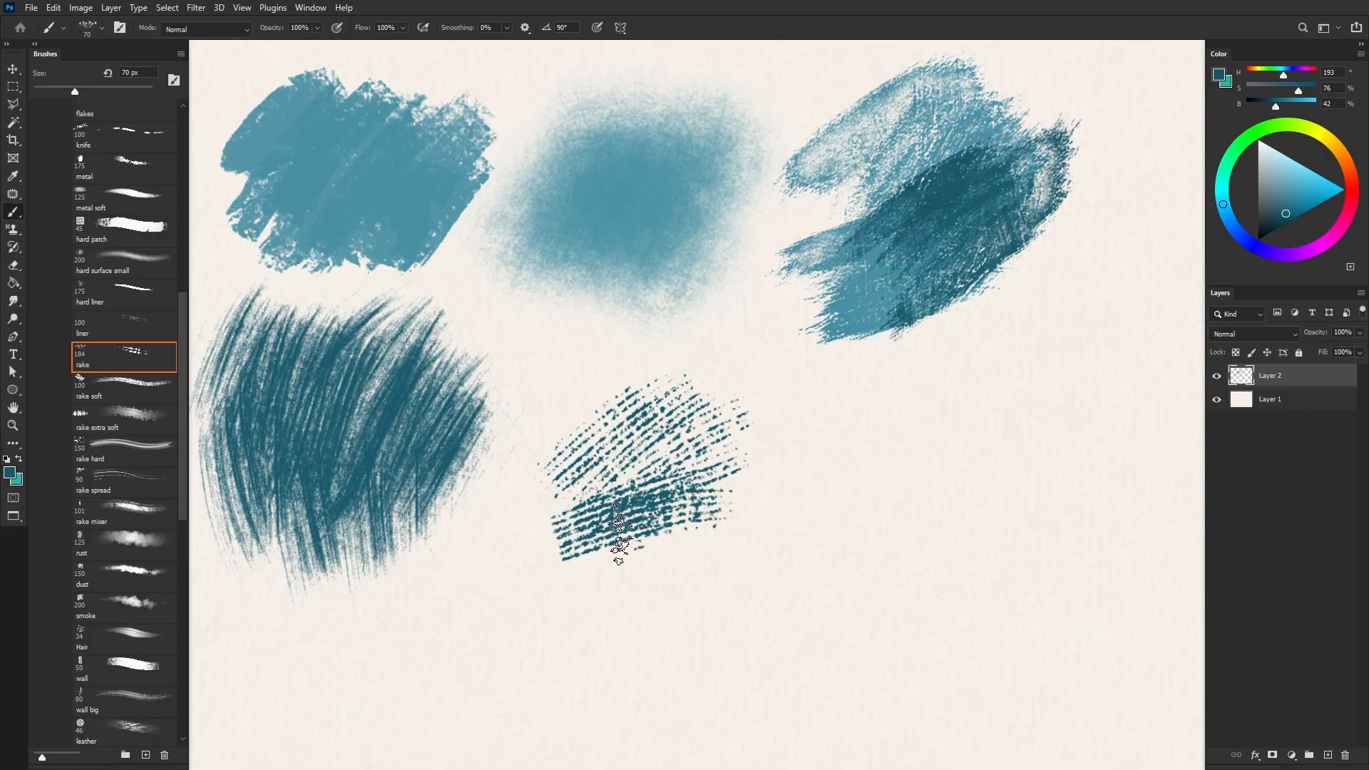
Step: Paint sweeping dark teal rake soft strokes at 100 px beside the rake sample and blend in lighter blue (S 49%, B 75%)
drag(907, 404, 767, 454)
drag(948, 400, 828, 446)
mouse_move(968, 415)
mouse_down()
mouse_move(792, 503)
mouse_move(956, 463)
mouse_up()
mouse_move(776, 562)
mouse_down()
mouse_move(1027, 467)
mouse_move(841, 510)
mouse_up()
drag(841, 510, 1069, 490)
mouse_move(922, 424)
mouse_down()
mouse_move(1076, 405)
mouse_move(927, 524)
mouse_move(977, 503)
mouse_up()
mouse_move(1025, 385)
mouse_down()
mouse_move(973, 421)
mouse_move(849, 459)
mouse_move(952, 462)
mouse_move(870, 441)
mouse_up()
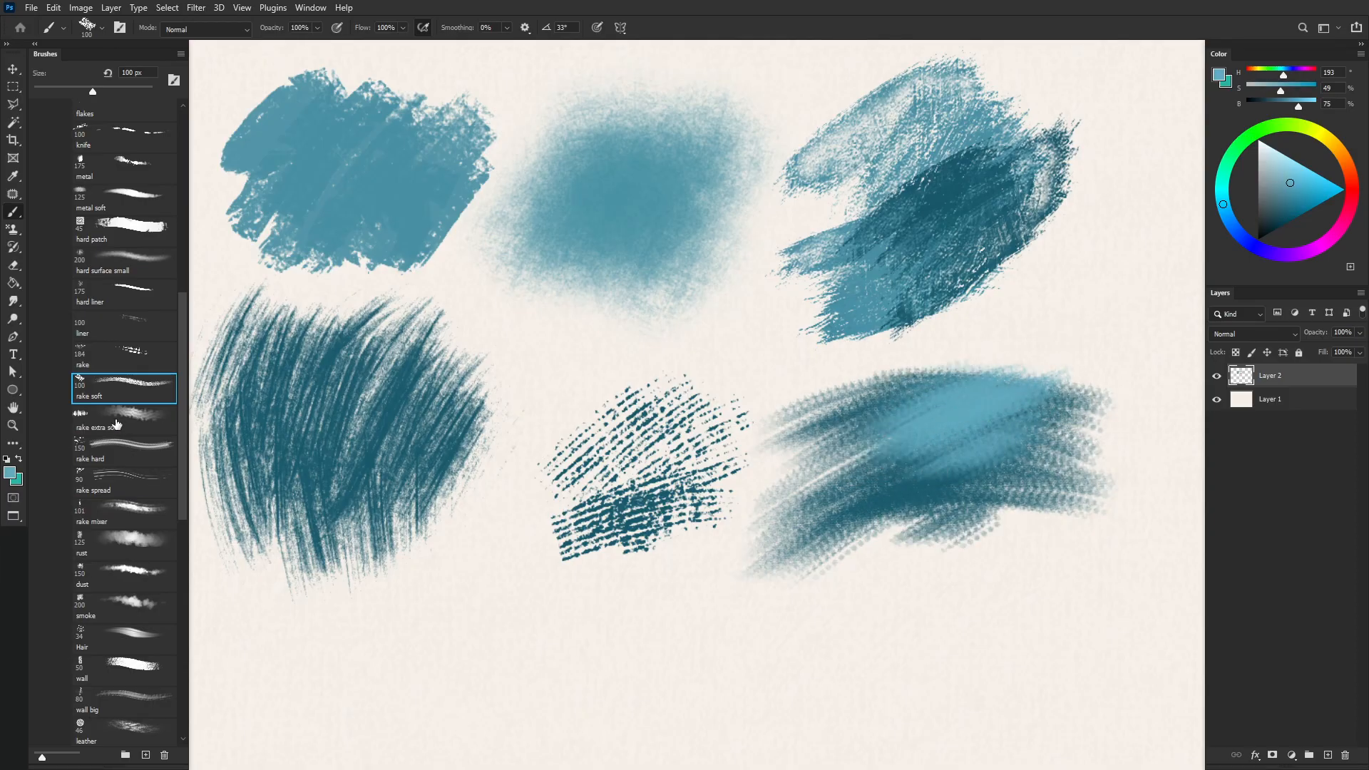
Step: Paint a light blue rake extra soft patch at 100 px darkened with S 49%, B 55%, and broad rake hard strokes beside it
drag(303, 638, 356, 706)
mouse_move(270, 703)
mouse_down()
mouse_move(489, 639)
mouse_move(353, 679)
mouse_move(356, 706)
mouse_move(517, 678)
mouse_move(407, 682)
mouse_move(344, 711)
mouse_move(504, 666)
mouse_move(311, 710)
mouse_move(477, 702)
mouse_move(402, 722)
mouse_up()
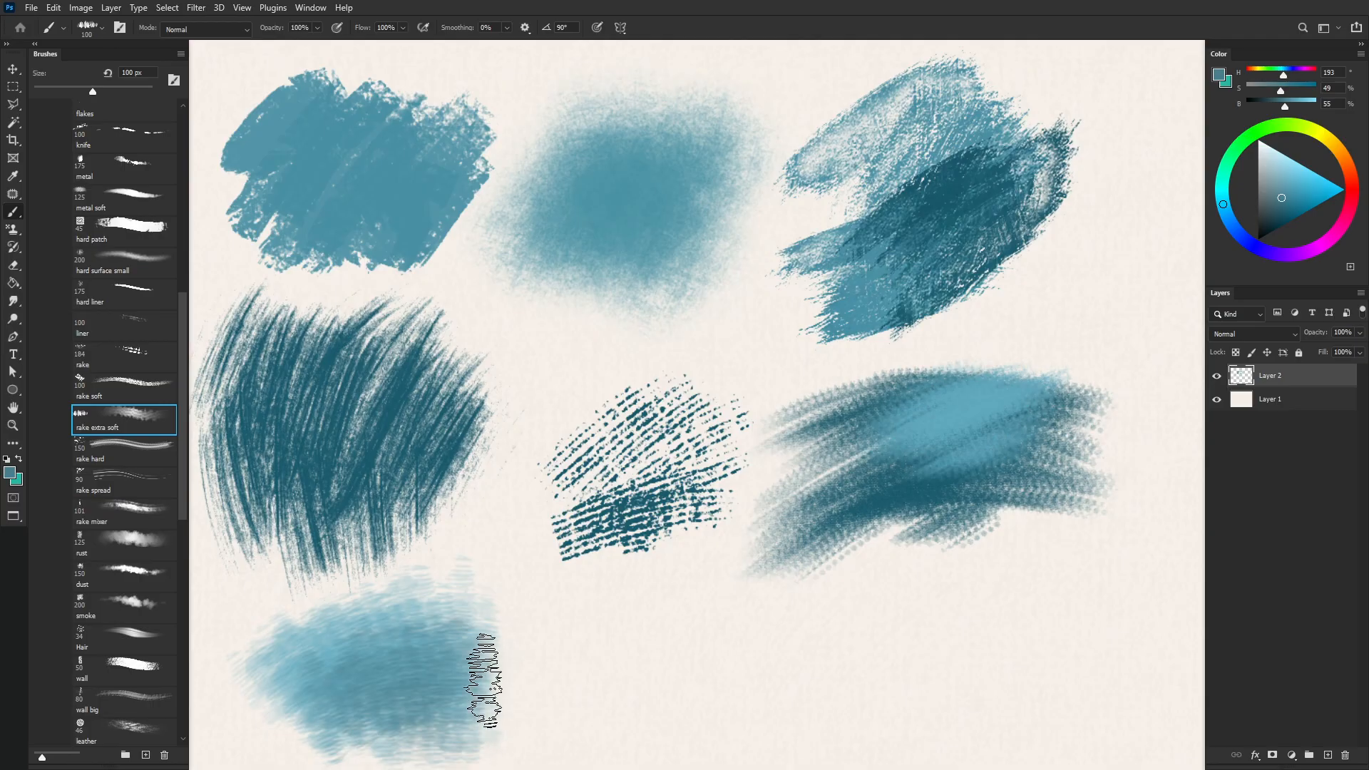
mouse_move(531, 653)
mouse_down()
mouse_move(786, 599)
mouse_move(572, 680)
mouse_move(758, 658)
mouse_move(718, 685)
mouse_move(1020, 597)
mouse_up()
key([)
mouse_move(881, 666)
mouse_down()
mouse_move(1034, 622)
mouse_move(1130, 638)
mouse_up()
drag(845, 697, 1112, 635)
mouse_move(930, 652)
mouse_down()
mouse_move(904, 678)
mouse_move(790, 686)
mouse_move(979, 650)
mouse_move(884, 702)
mouse_move(1059, 686)
mouse_move(921, 704)
mouse_up()
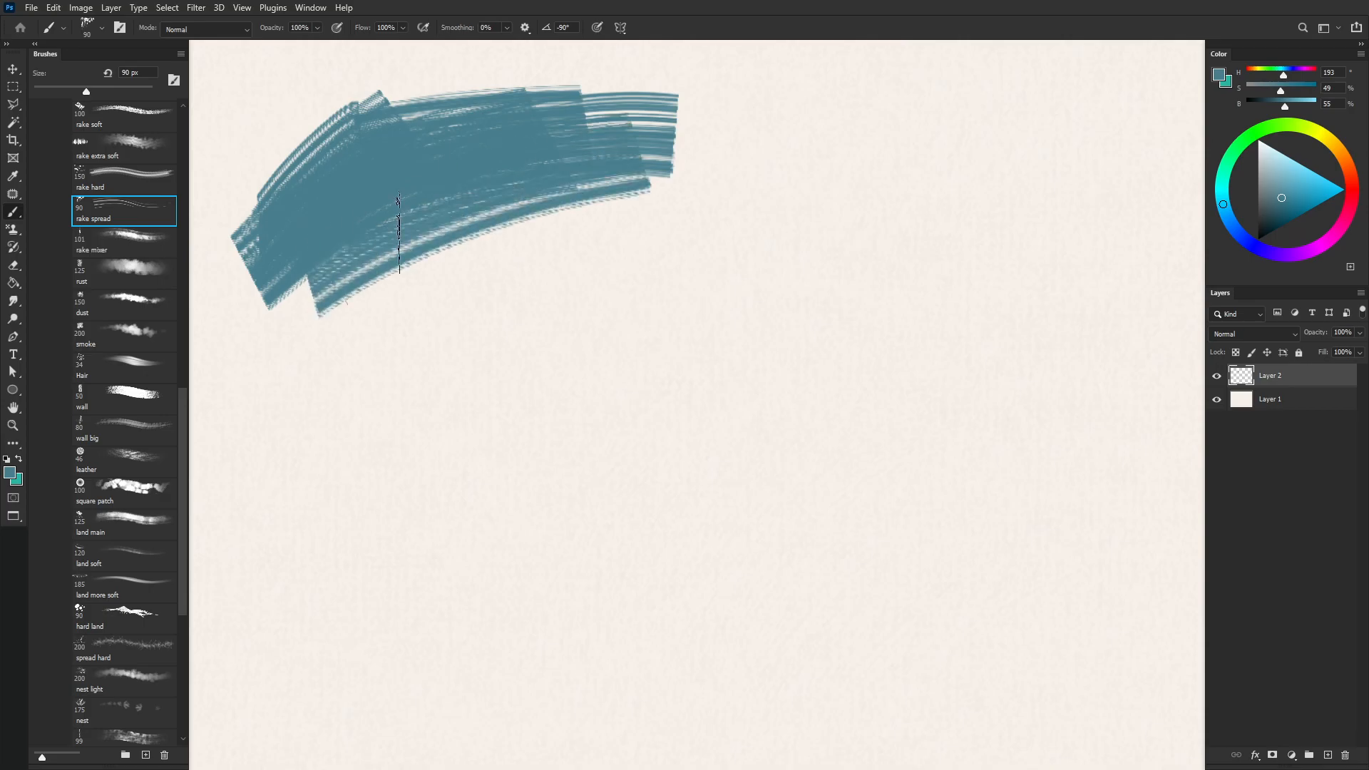
Step: On a cleared canvas, paint overlapping teal rake spread strokes at 90 px and a rake mixer patch beside them
drag(285, 292, 544, 187)
mouse_move(678, 178)
mouse_down()
mouse_move(735, 164)
mouse_move(685, 114)
mouse_move(714, 149)
mouse_move(559, 235)
mouse_move(259, 344)
mouse_up()
mouse_move(957, 123)
mouse_down()
mouse_move(825, 183)
mouse_move(1026, 168)
mouse_move(891, 250)
mouse_move(1143, 135)
mouse_move(914, 178)
mouse_move(1127, 260)
mouse_up()
Step: Paint a cloudy teal rust patch at 125 px in the second row and billowing dust shapes at 150 px beside it
key(period)
mouse_move(344, 404)
mouse_down()
mouse_move(317, 488)
mouse_move(411, 490)
mouse_move(540, 428)
mouse_move(366, 482)
mouse_move(353, 614)
mouse_move(547, 601)
mouse_move(597, 577)
mouse_move(516, 550)
mouse_move(447, 576)
mouse_move(352, 513)
mouse_move(377, 583)
mouse_move(385, 512)
mouse_up()
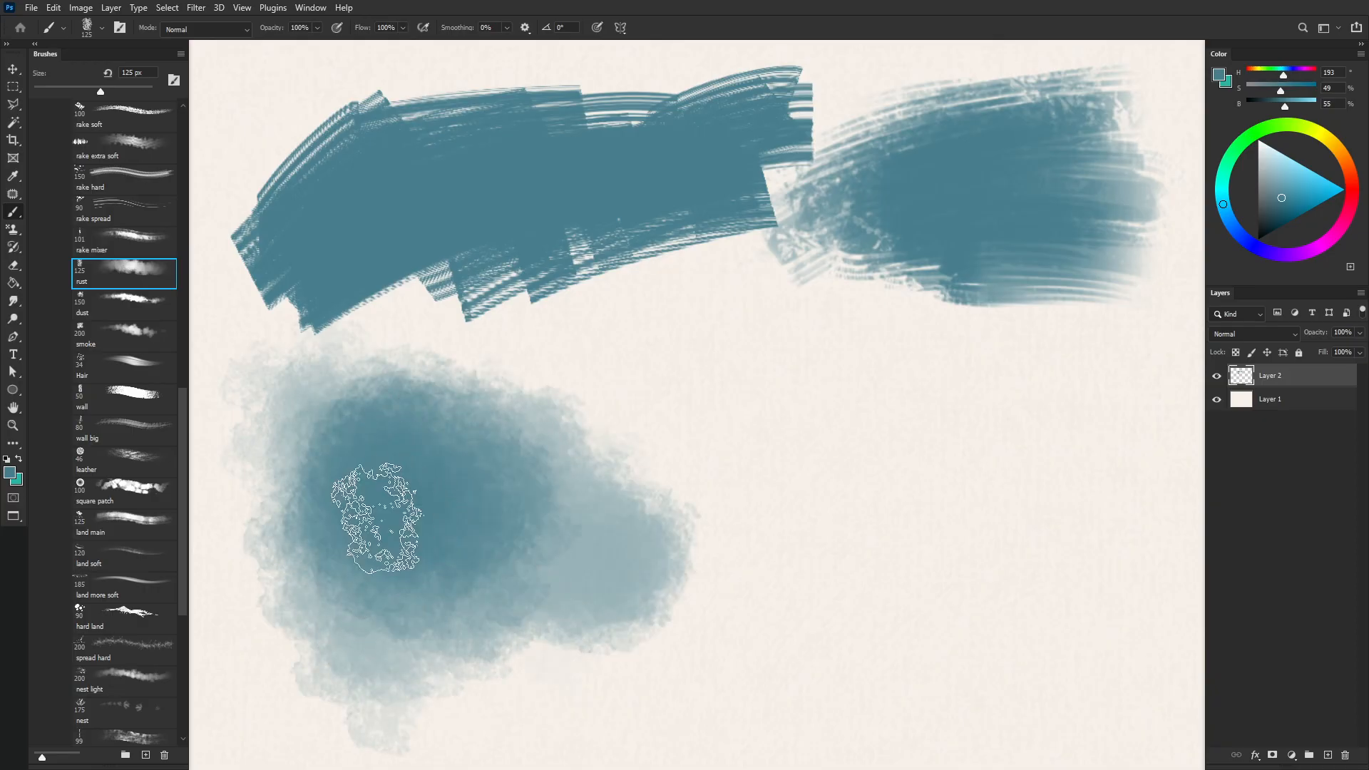
mouse_move(734, 421)
mouse_down()
mouse_move(816, 358)
mouse_move(709, 361)
mouse_move(870, 443)
mouse_move(864, 467)
mouse_move(777, 528)
mouse_move(1018, 427)
mouse_move(753, 428)
mouse_move(642, 328)
mouse_move(709, 428)
mouse_move(1039, 373)
mouse_move(1063, 428)
mouse_move(870, 336)
mouse_up()
mouse_move(1041, 468)
mouse_down()
mouse_move(1006, 479)
mouse_move(1125, 406)
mouse_move(1112, 495)
mouse_move(975, 509)
mouse_move(1044, 531)
mouse_up()
mouse_move(938, 546)
mouse_down()
mouse_move(754, 514)
mouse_move(623, 514)
mouse_move(767, 589)
mouse_move(919, 563)
mouse_up()
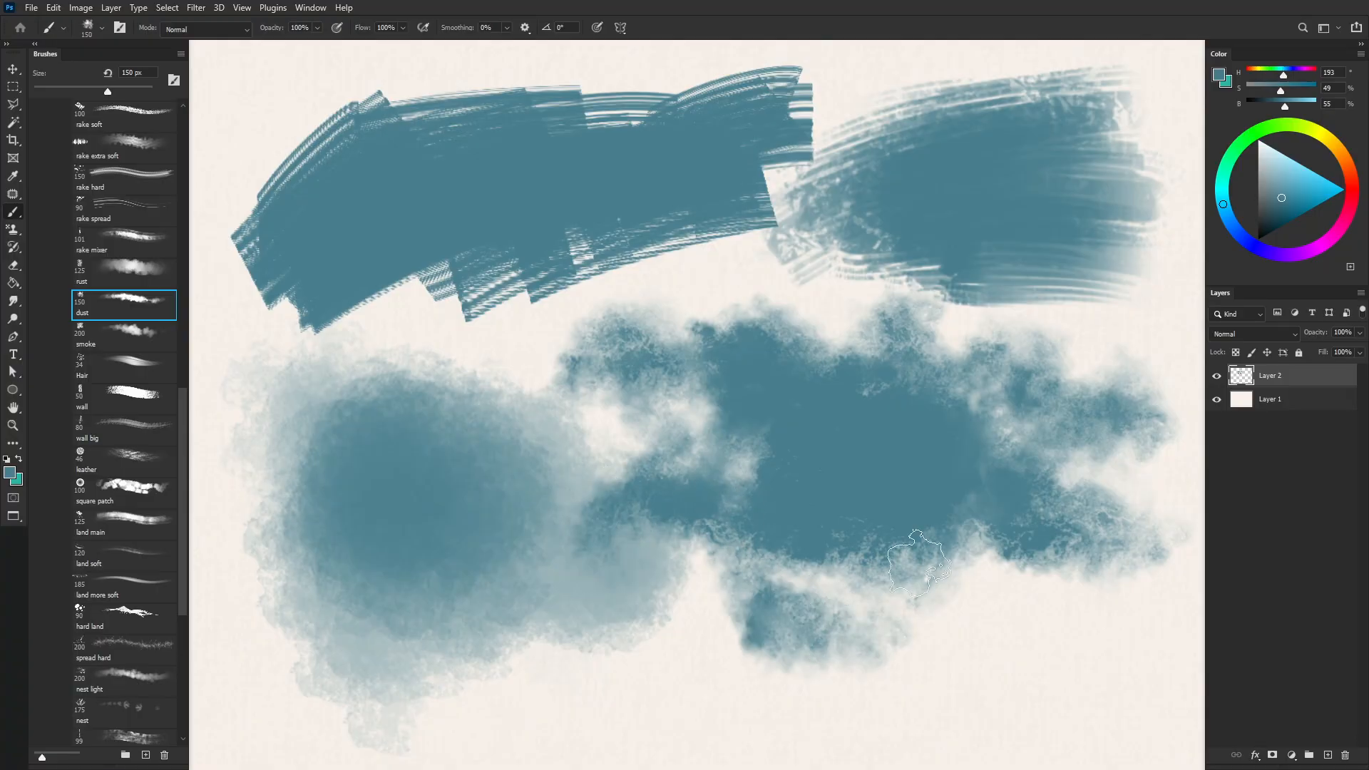
mouse_move(984, 424)
mouse_down()
mouse_move(840, 418)
mouse_move(999, 485)
mouse_up()
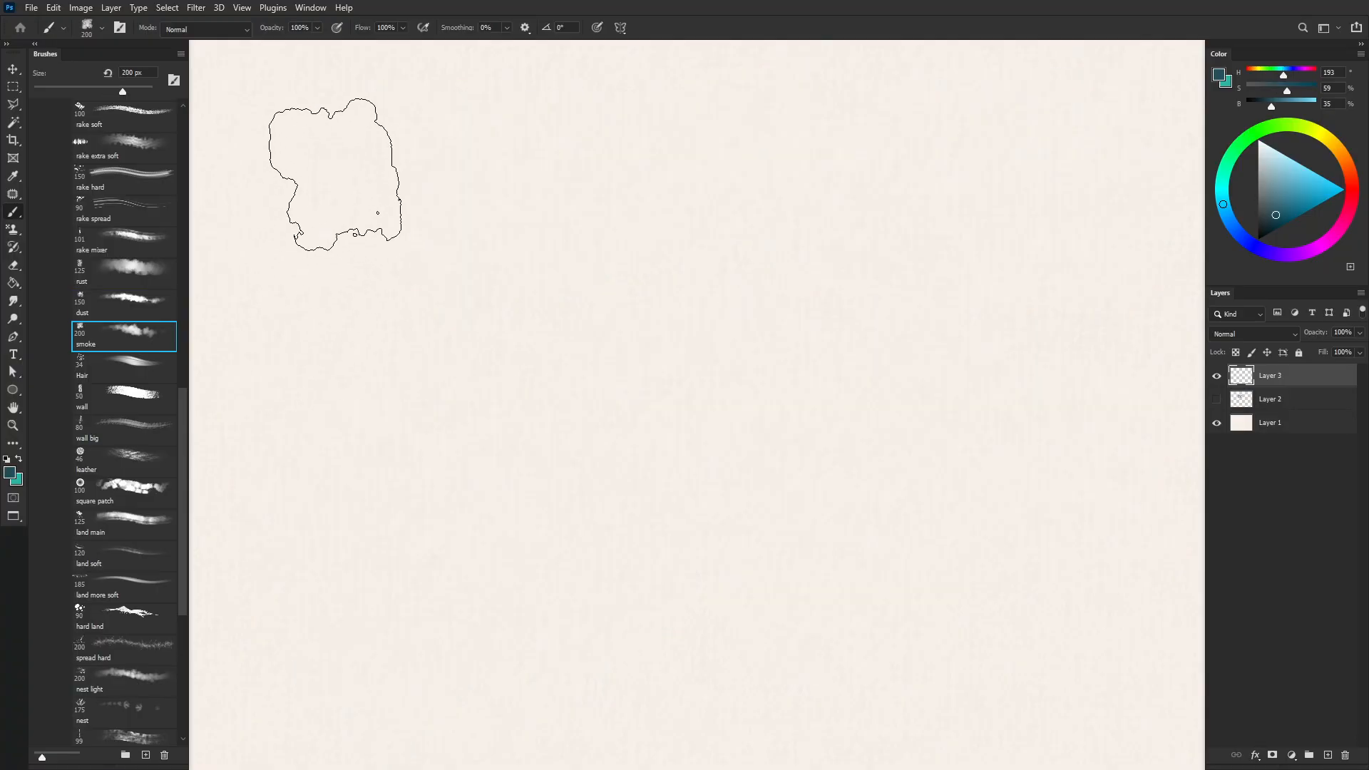
Step: Hide Layer 2 and, on a new layer, paint dark teal (S 59%, B 35%) samples with smoke at 200 px, Hair, and wall at 50 px
mouse_move(335, 174)
mouse_down()
mouse_move(374, 234)
mouse_move(361, 315)
mouse_move(314, 244)
mouse_move(470, 210)
mouse_move(577, 254)
mouse_move(457, 243)
mouse_move(382, 335)
mouse_move(315, 332)
mouse_move(558, 299)
mouse_move(547, 317)
mouse_move(672, 320)
mouse_move(720, 297)
mouse_move(719, 270)
mouse_move(670, 298)
mouse_move(835, 257)
mouse_move(846, 325)
mouse_move(630, 356)
mouse_move(657, 293)
mouse_move(761, 339)
mouse_up()
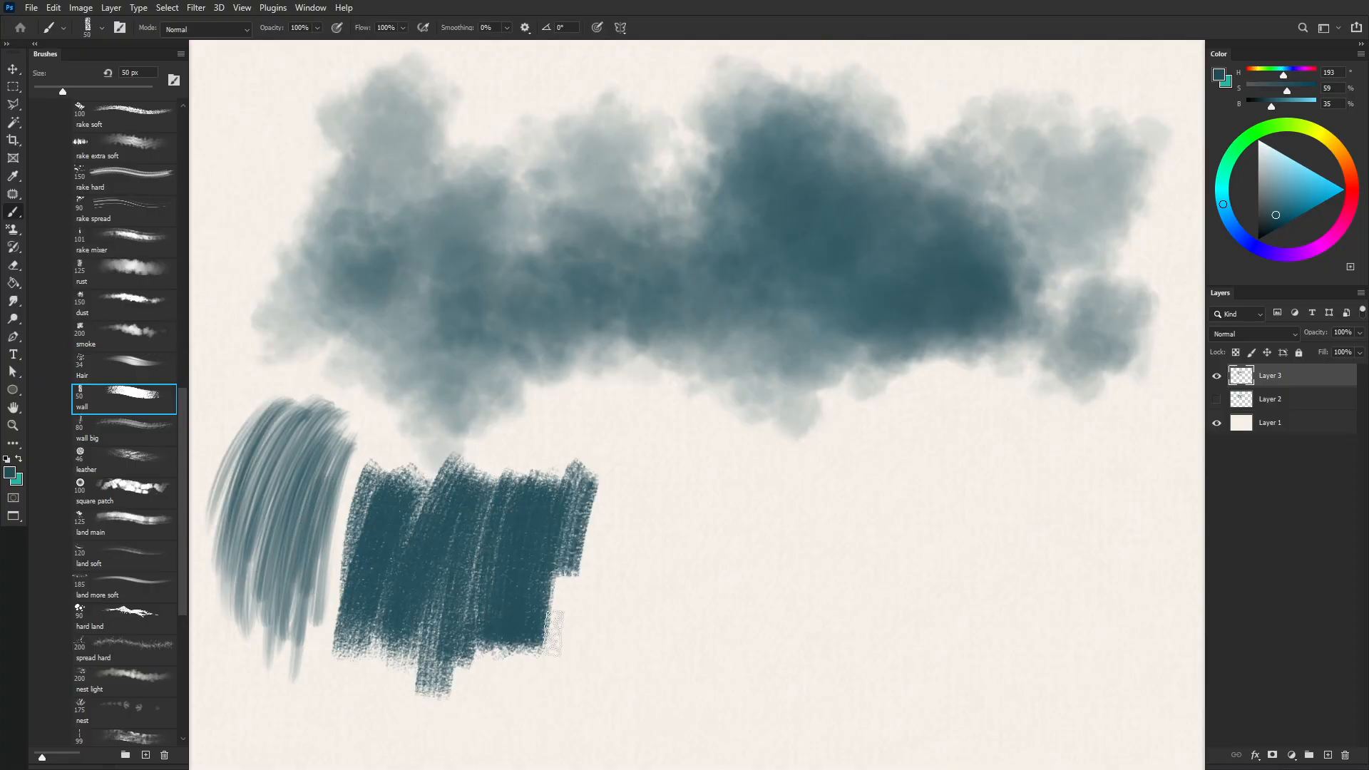
mouse_move(596, 563)
mouse_down()
mouse_move(678, 607)
mouse_move(583, 461)
mouse_move(544, 478)
mouse_move(568, 610)
mouse_move(638, 674)
mouse_move(514, 647)
mouse_up()
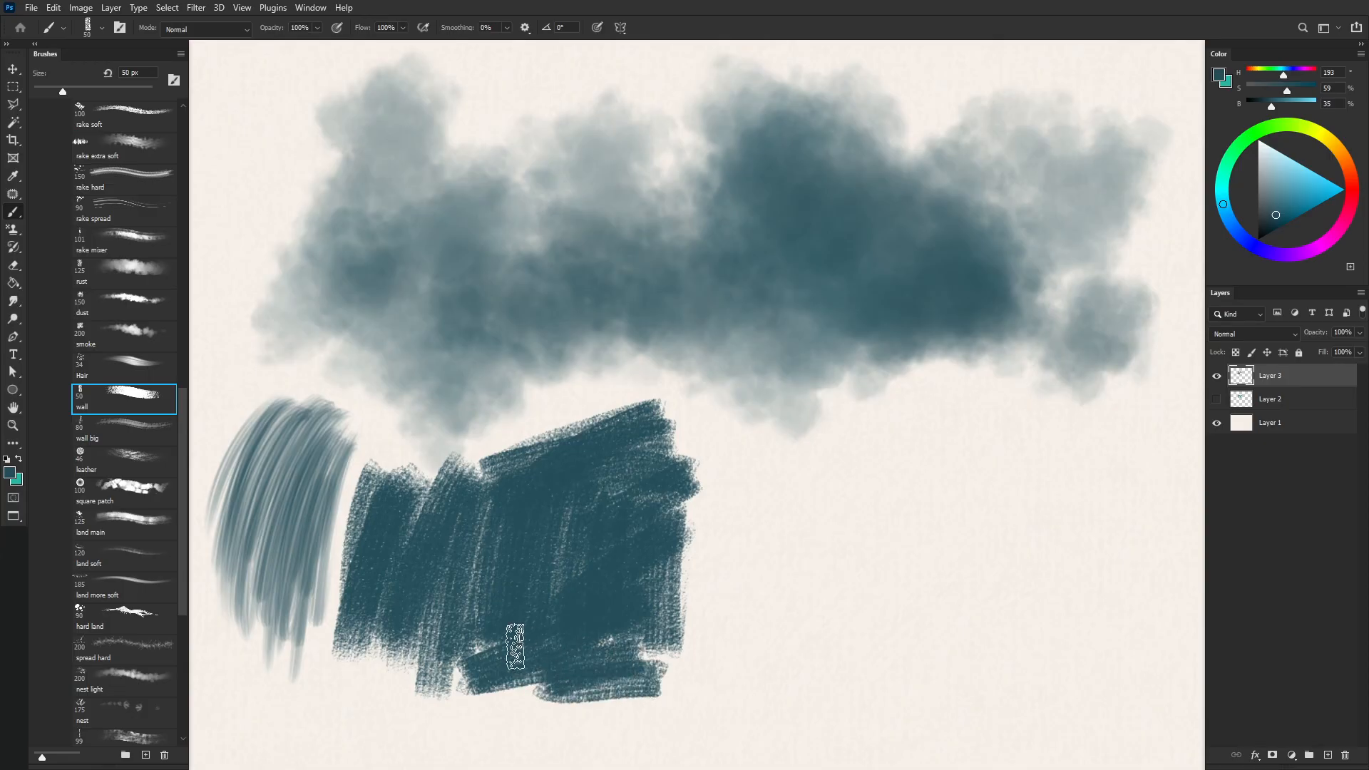
Step: Paint wall big and leather samples in dark teal beside the wall patch
mouse_move(702, 552)
mouse_down()
mouse_move(871, 452)
mouse_move(734, 627)
mouse_move(713, 571)
mouse_move(913, 574)
mouse_move(715, 651)
mouse_move(887, 678)
mouse_move(801, 627)
mouse_move(786, 593)
mouse_move(877, 597)
mouse_move(959, 661)
mouse_up()
click(129, 459)
mouse_move(1084, 428)
mouse_down()
mouse_move(1034, 458)
mouse_move(979, 422)
mouse_move(1043, 452)
mouse_move(1059, 507)
mouse_move(1046, 526)
mouse_move(1054, 478)
mouse_move(1030, 481)
mouse_move(1100, 536)
mouse_move(1128, 523)
mouse_move(1024, 522)
mouse_move(1067, 562)
mouse_move(1070, 604)
mouse_move(1030, 597)
mouse_move(980, 616)
mouse_move(1108, 662)
mouse_move(1089, 628)
mouse_move(1106, 628)
mouse_move(1106, 685)
mouse_up()
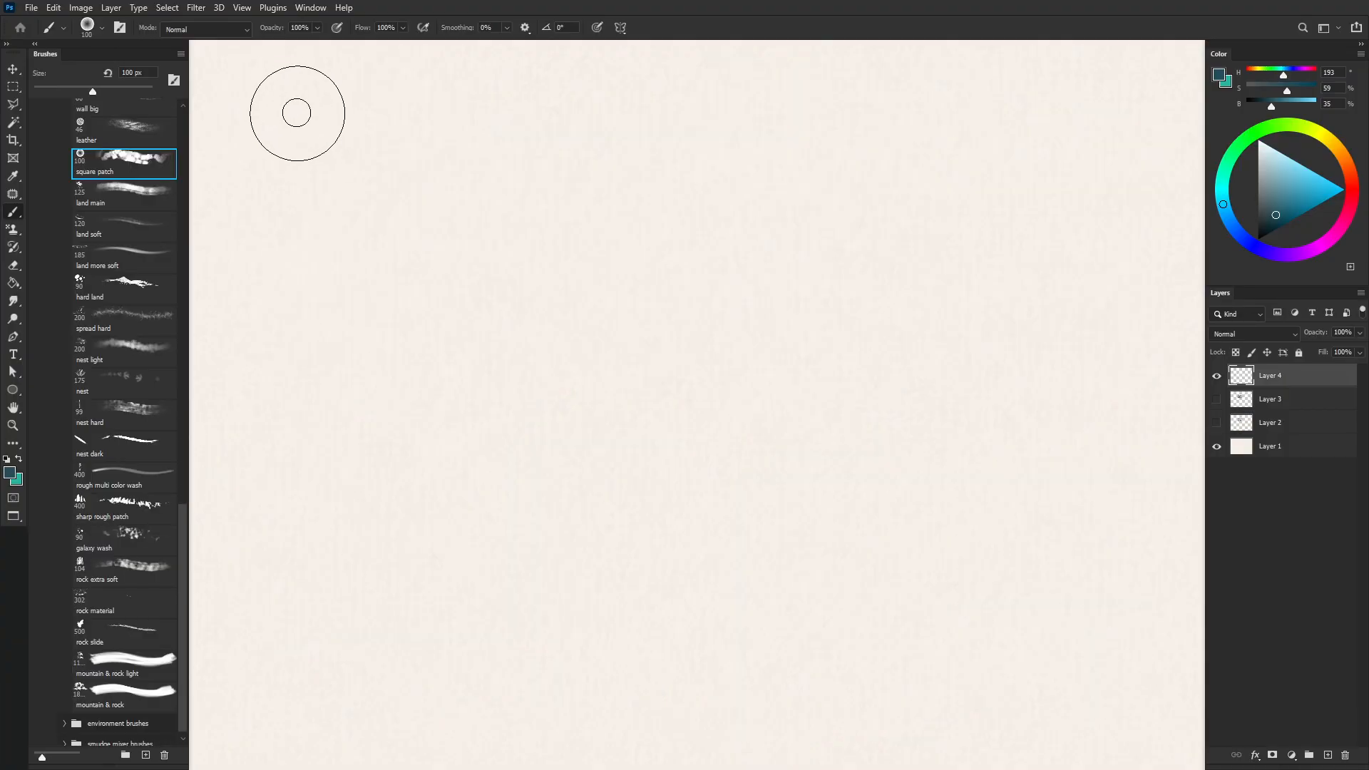
Step: Hide Layer 3 and, on a new layer, paint a dark teal square patch sample at 100 px, overlaying brighter blue squares
mouse_move(297, 113)
mouse_down()
mouse_move(242, 187)
mouse_move(281, 248)
mouse_move(359, 227)
mouse_move(316, 280)
mouse_move(380, 276)
mouse_move(402, 242)
mouse_move(395, 145)
mouse_move(435, 153)
mouse_move(449, 221)
mouse_move(433, 286)
mouse_up()
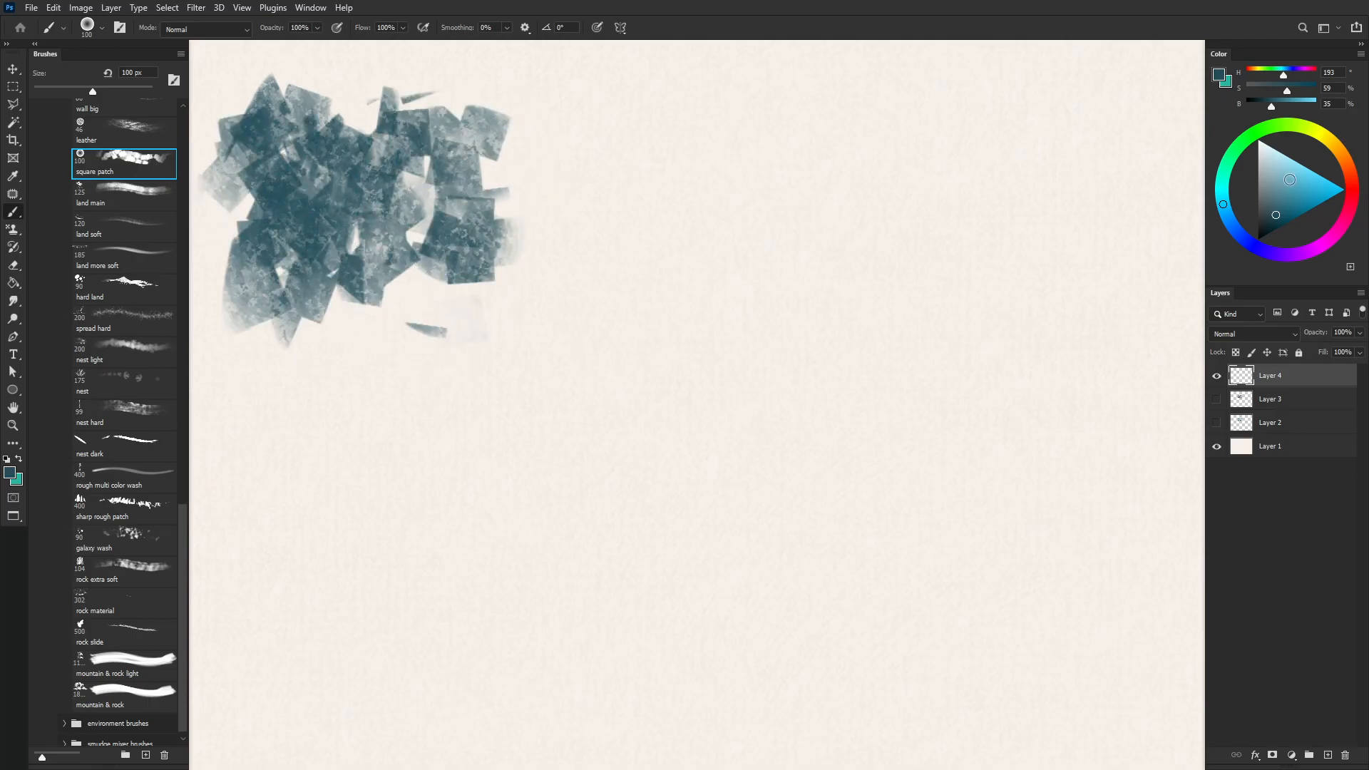
mouse_move(431, 148)
mouse_down()
mouse_move(377, 227)
mouse_move(356, 129)
mouse_move(500, 285)
mouse_up()
Step: Paint a wide land main band at 50 px in teal (S 66%, B 60%), adding darker shading (S 77%, B 51%) and a light blue highlight
key(period)
click(1293, 199)
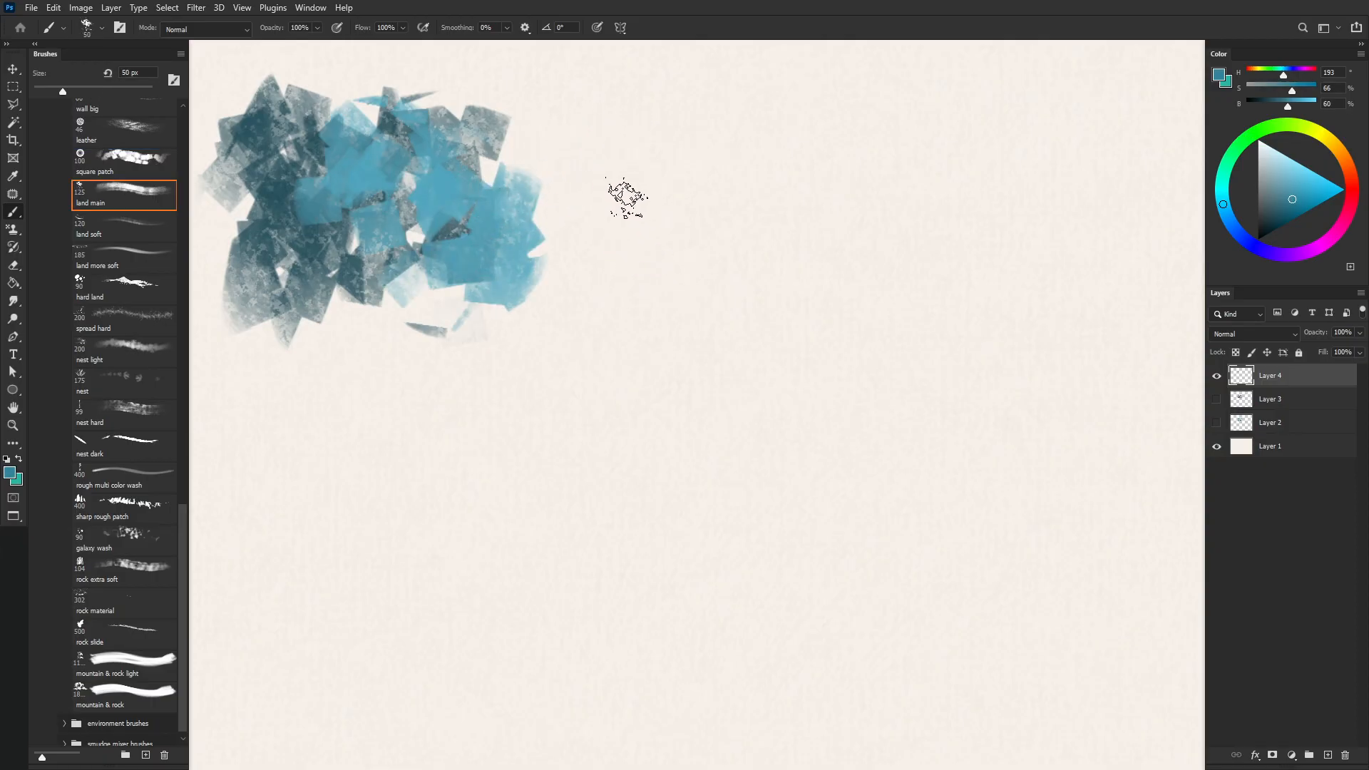
mouse_move(612, 166)
mouse_down()
mouse_move(910, 136)
mouse_move(570, 182)
mouse_move(953, 147)
mouse_move(607, 183)
mouse_move(922, 158)
mouse_move(623, 188)
mouse_move(806, 177)
mouse_move(738, 180)
mouse_move(523, 122)
mouse_move(803, 160)
mouse_move(531, 121)
mouse_move(780, 157)
mouse_move(507, 138)
mouse_move(731, 165)
mouse_move(533, 189)
mouse_move(791, 200)
mouse_move(608, 208)
mouse_move(773, 201)
mouse_move(833, 177)
mouse_move(738, 168)
mouse_move(989, 122)
mouse_move(911, 114)
mouse_move(729, 194)
mouse_move(745, 211)
mouse_move(950, 206)
mouse_move(694, 226)
mouse_move(747, 217)
mouse_up()
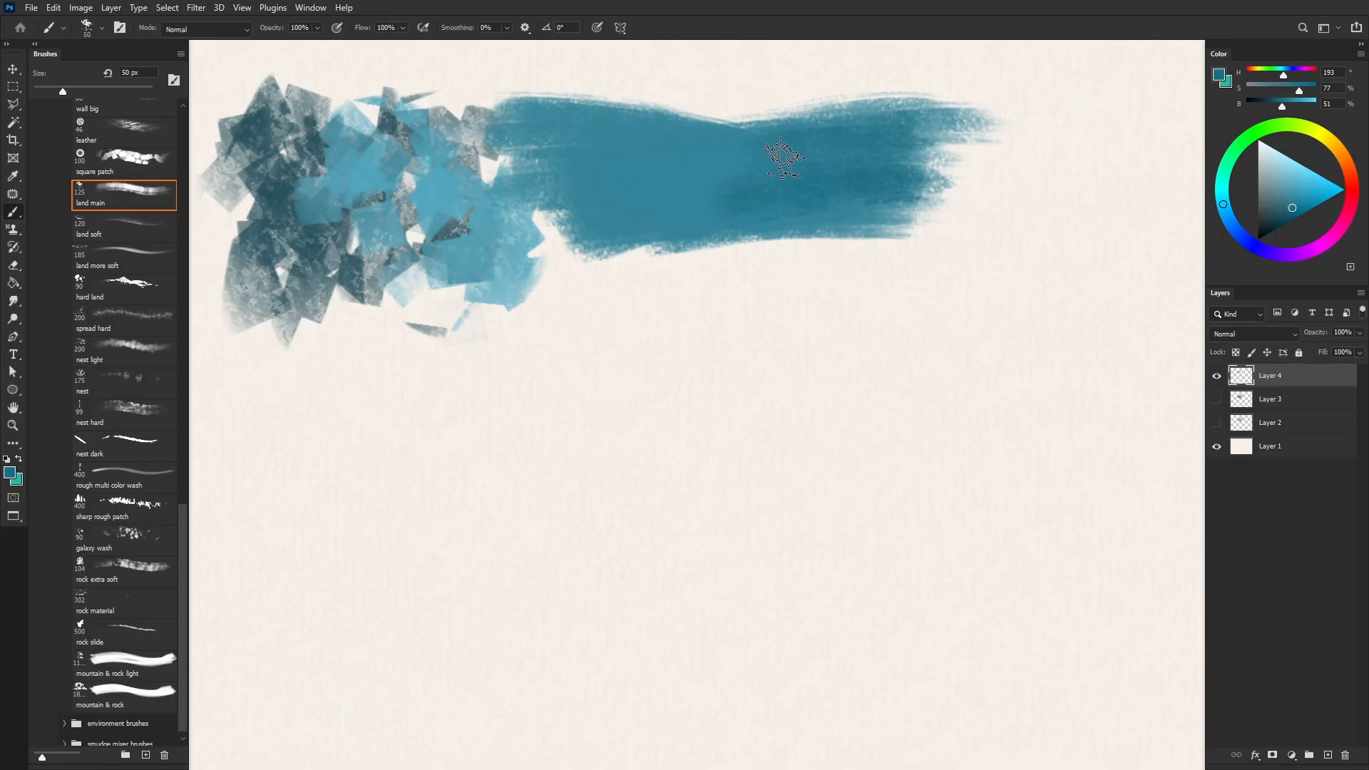
mouse_move(892, 118)
mouse_down()
mouse_move(895, 107)
mouse_move(745, 138)
mouse_up()
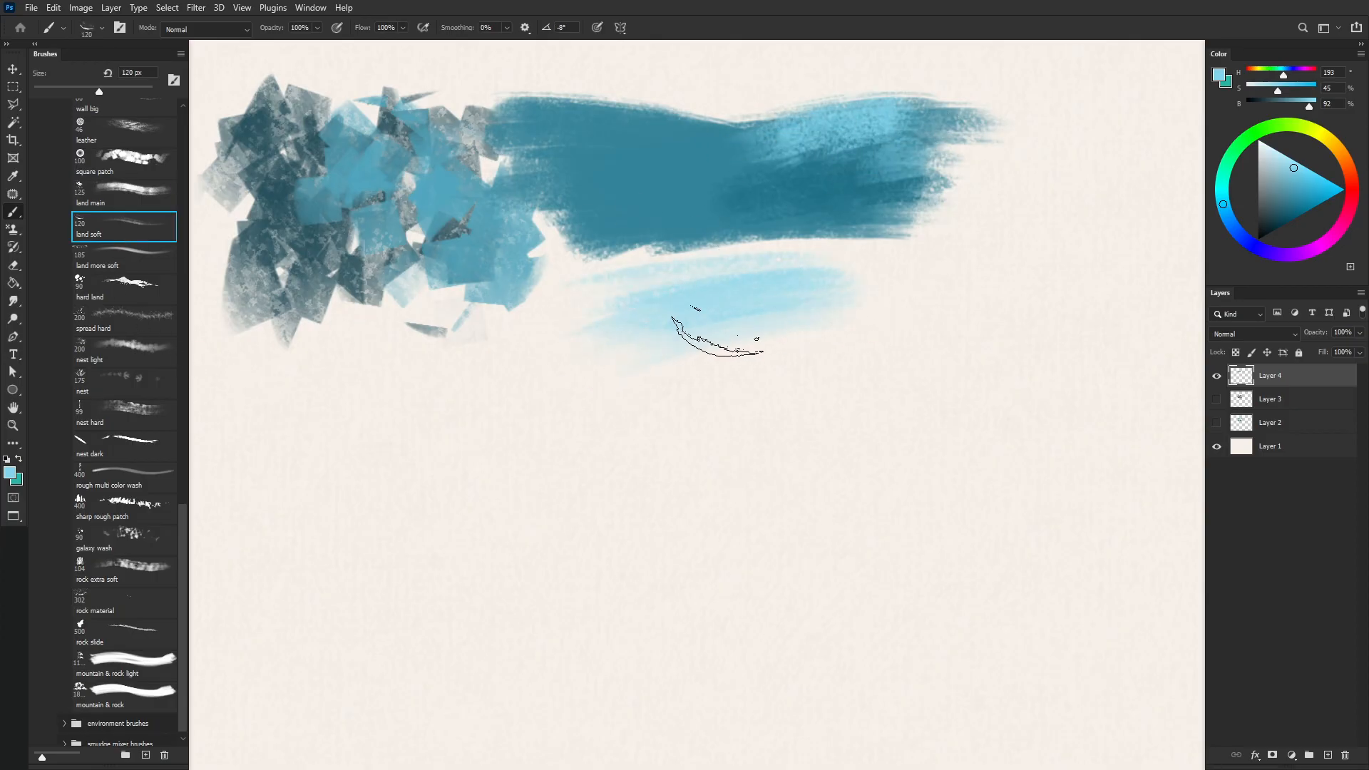
Step: Paint a layered blue land soft band at 120 px below the land main band, and a land more soft band at 185 px beneath it
mouse_move(859, 314)
mouse_down()
mouse_move(624, 336)
mouse_move(755, 345)
mouse_up()
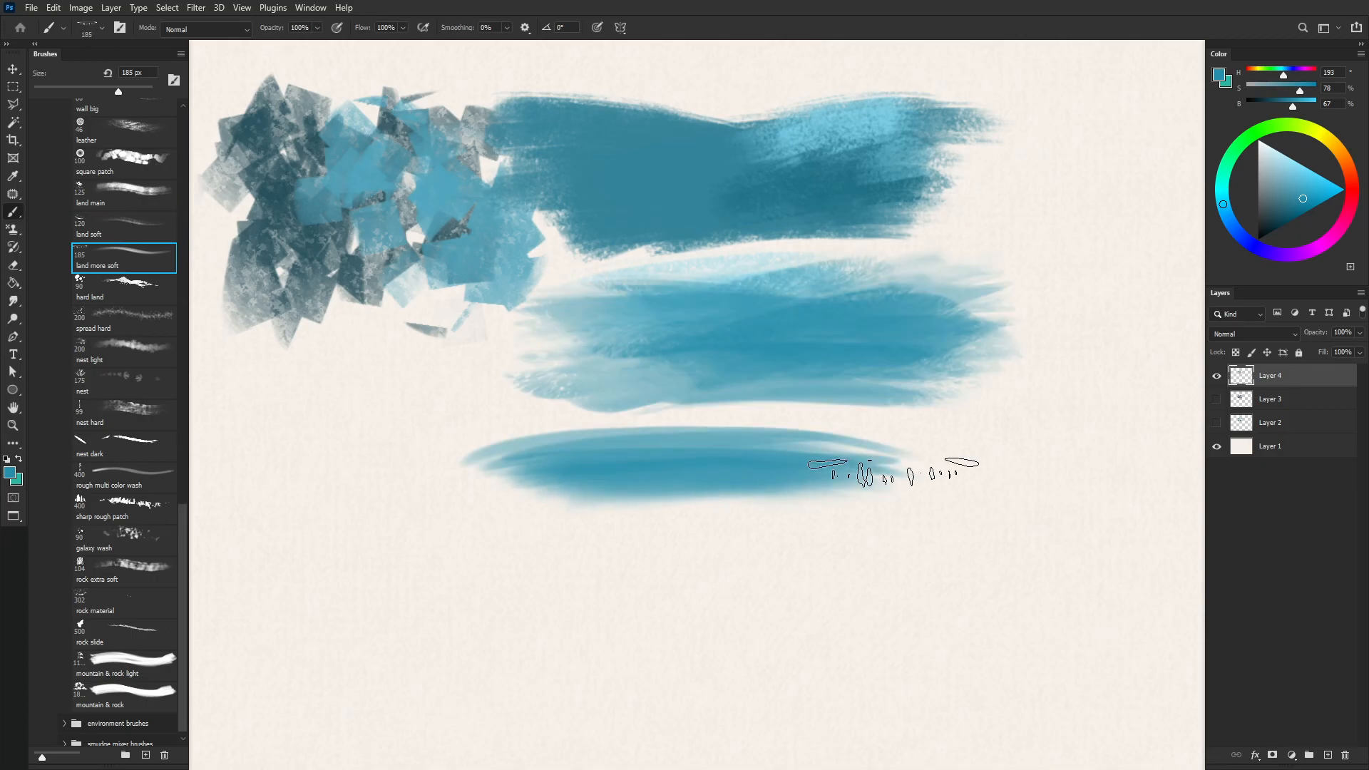
Step: Extend the blue land more soft band and paint a rough hard land band at 90 px beneath it
mouse_move(894, 473)
mouse_down()
mouse_move(641, 515)
mouse_move(932, 451)
mouse_move(820, 453)
mouse_move(880, 476)
mouse_move(747, 499)
mouse_move(676, 532)
mouse_up()
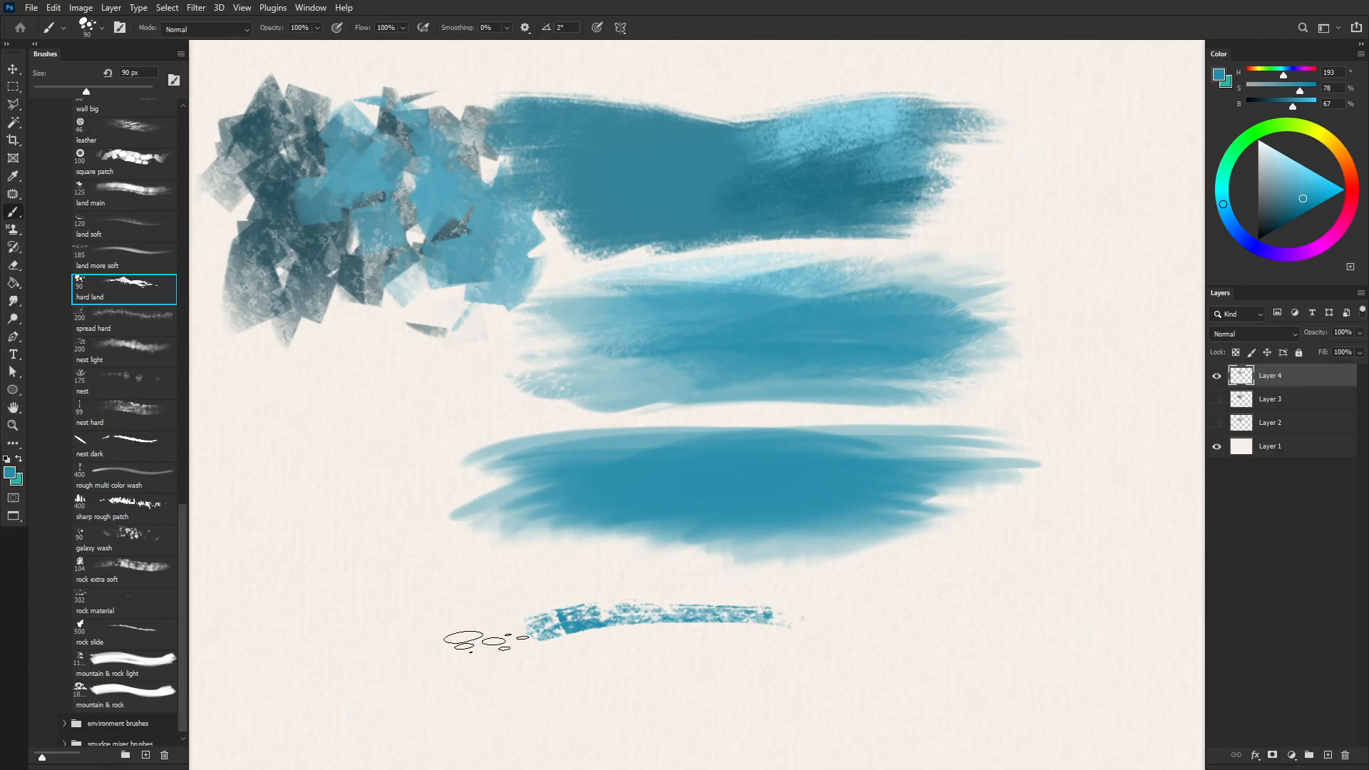
drag(502, 637, 519, 640)
drag(625, 624, 758, 660)
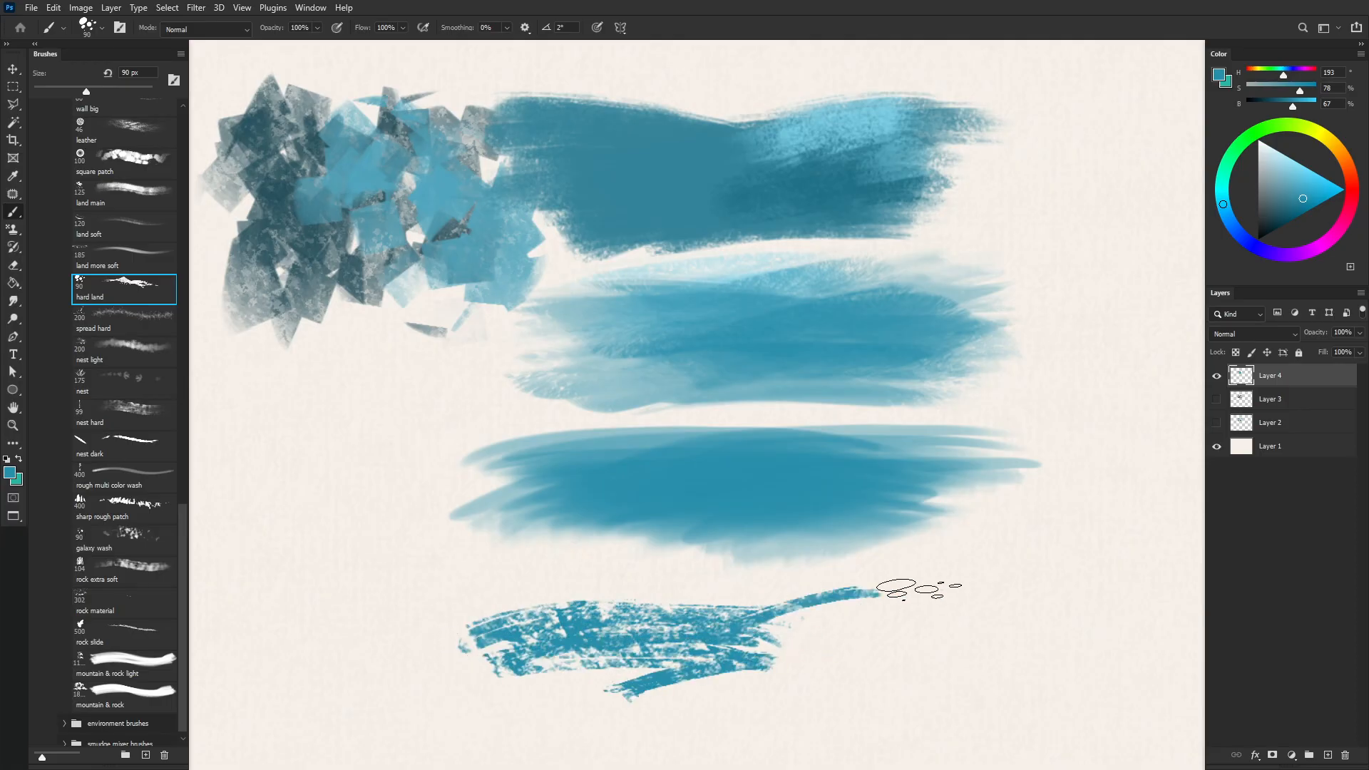
drag(860, 606, 764, 657)
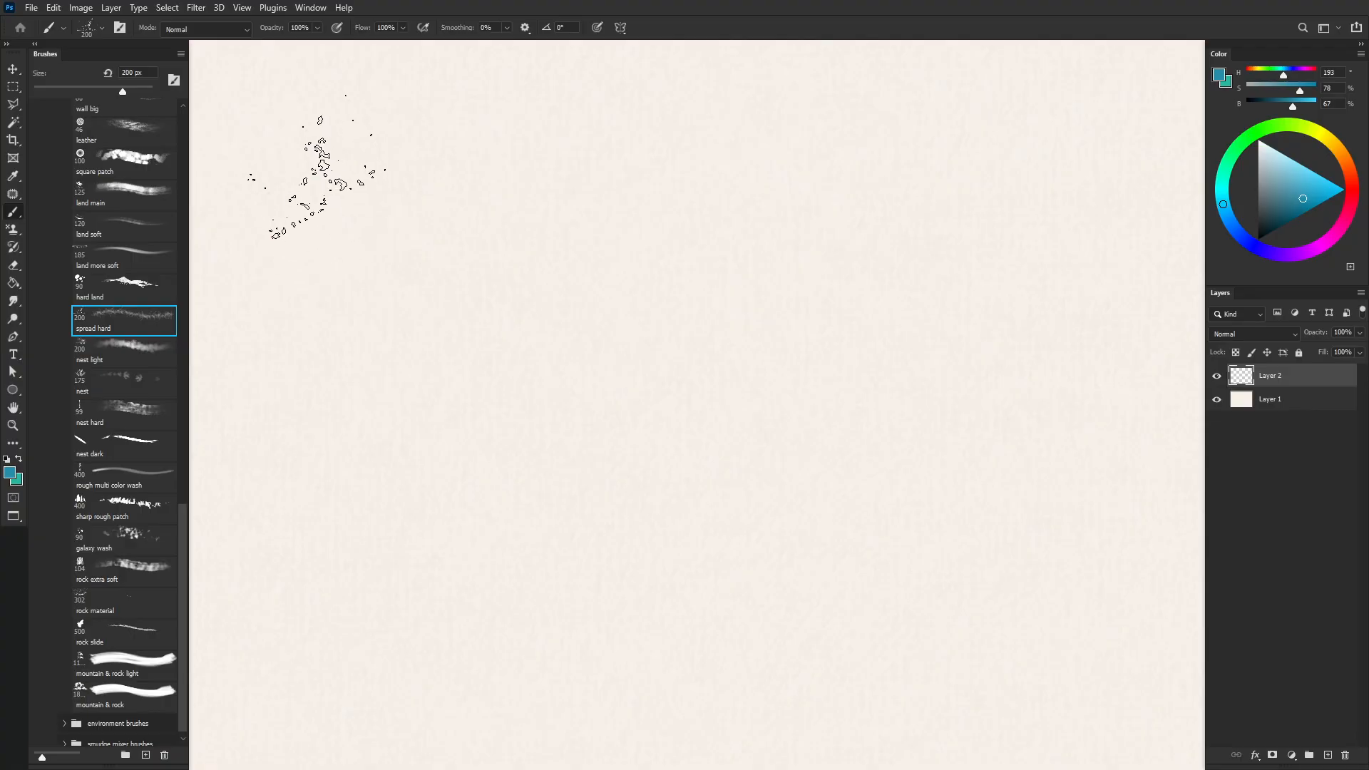
Step: Paint a spread hard speckle cluster on the empty Layer 2 and a soft nest light band beside it, both at 200 px
mouse_move(321, 164)
mouse_down()
mouse_move(335, 271)
mouse_move(417, 342)
mouse_up()
key(period)
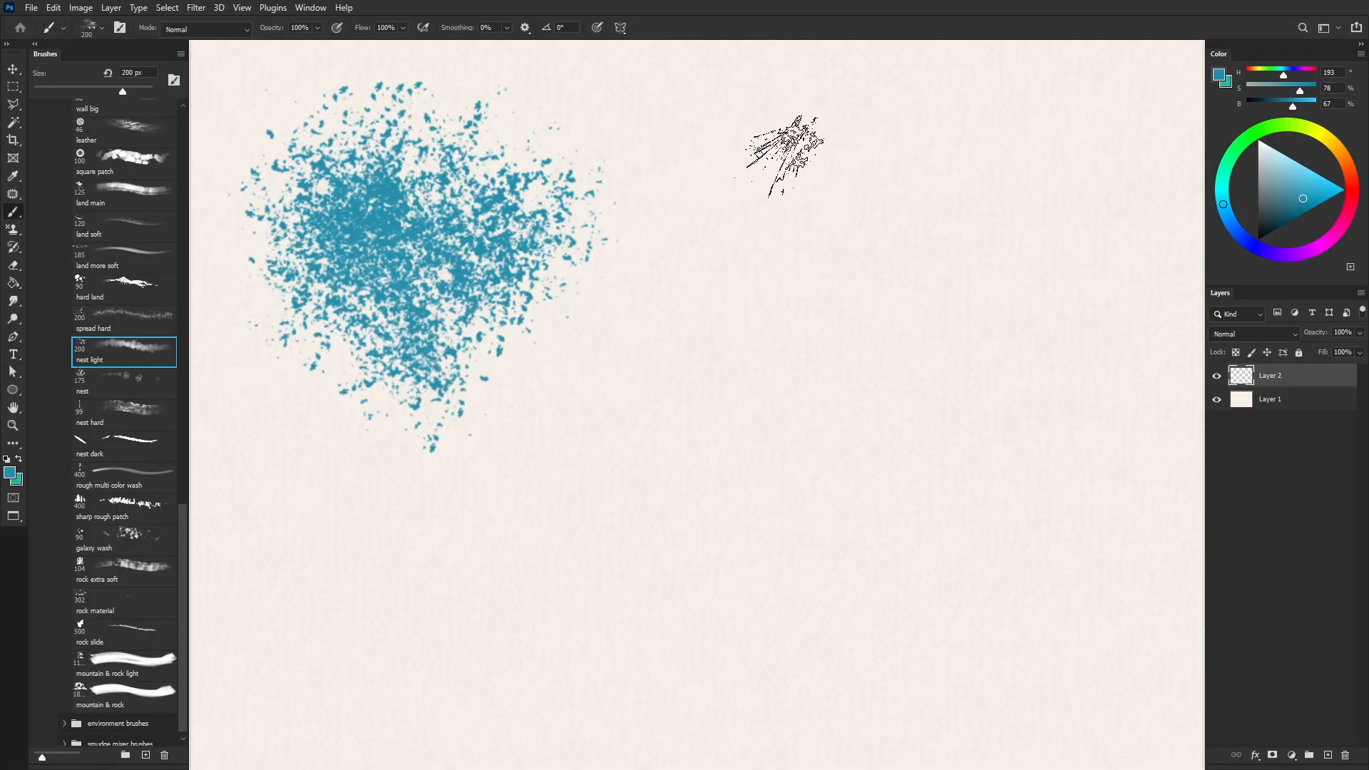
mouse_move(688, 167)
mouse_down()
mouse_move(703, 153)
mouse_move(810, 168)
mouse_move(999, 147)
mouse_up()
key(period)
Step: Paint blue sample bands of the nest, nest hard and nest dark brushes below the nest light band
mouse_move(699, 345)
mouse_down()
mouse_move(960, 306)
mouse_move(866, 314)
mouse_move(697, 387)
mouse_move(779, 360)
mouse_move(953, 352)
mouse_move(920, 325)
mouse_up()
mouse_move(762, 491)
mouse_down()
mouse_move(896, 473)
mouse_move(908, 489)
mouse_move(764, 480)
mouse_move(716, 542)
mouse_move(863, 563)
mouse_up()
key(period)
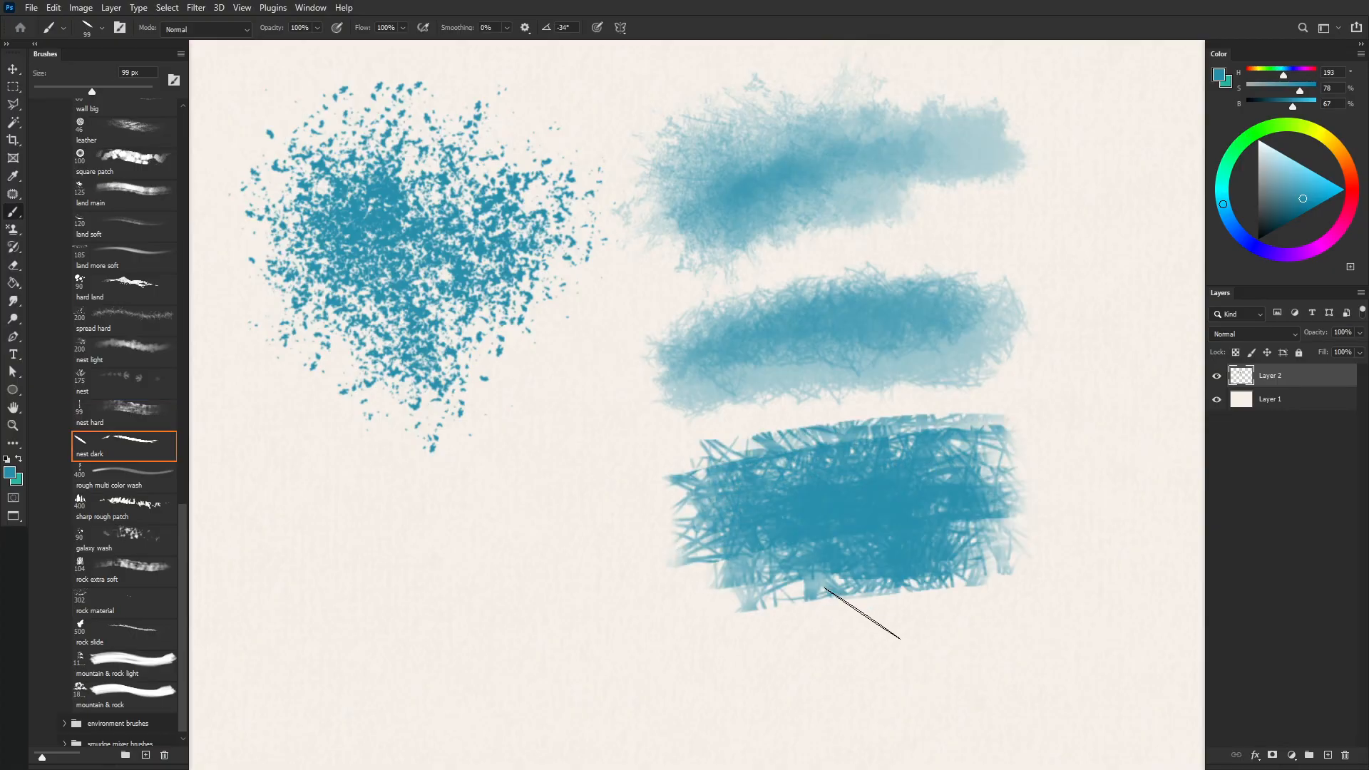
mouse_move(731, 674)
mouse_down()
mouse_move(670, 661)
mouse_move(891, 627)
mouse_move(688, 708)
mouse_move(778, 711)
mouse_move(776, 735)
mouse_up()
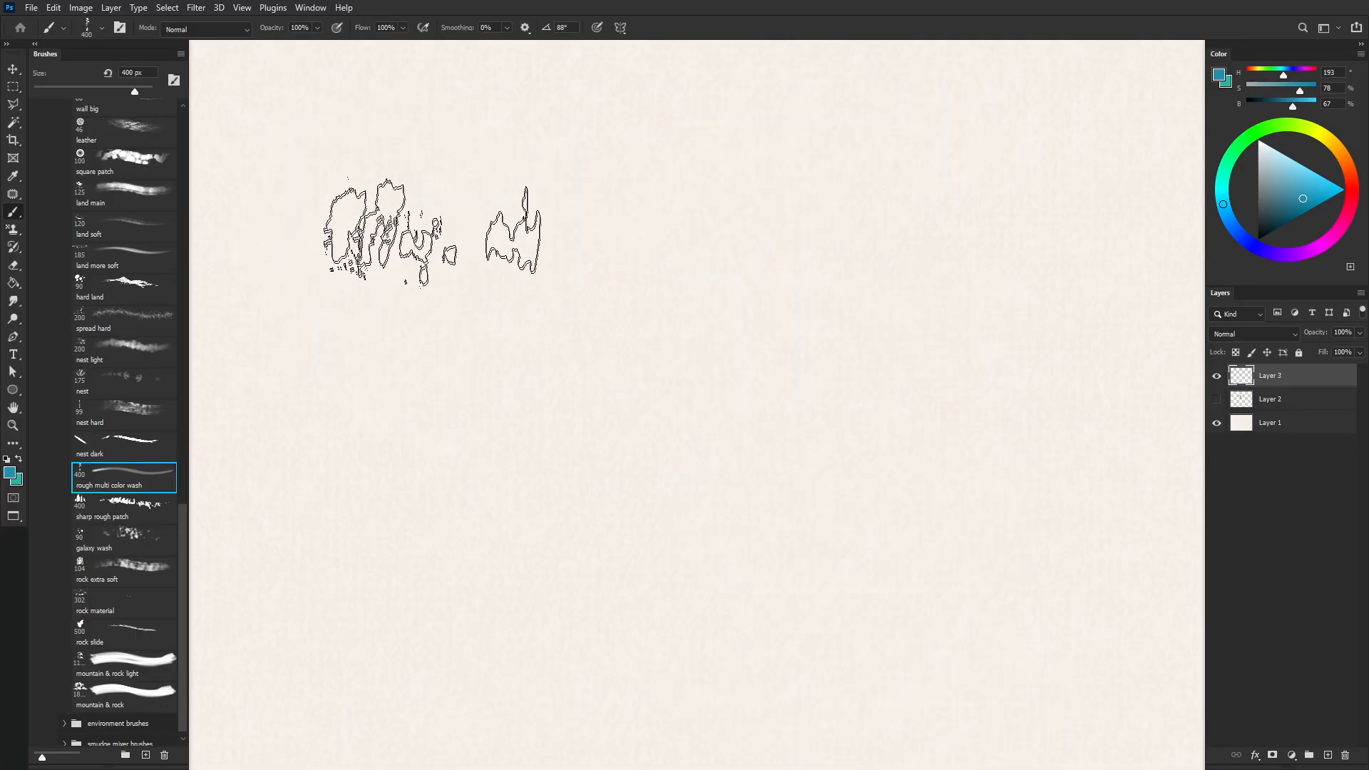
Step: Paint a rough multi color wash sample on Layer 3 and a blue sharp rough patch sample at 80 px on Layer 4
mouse_move(449, 157)
mouse_down()
mouse_move(404, 328)
mouse_move(456, 364)
mouse_move(584, 245)
mouse_move(493, 254)
mouse_move(615, 266)
mouse_move(611, 335)
mouse_move(590, 378)
mouse_move(535, 245)
mouse_move(587, 226)
mouse_move(406, 361)
mouse_move(535, 473)
mouse_move(708, 464)
mouse_move(488, 509)
mouse_up()
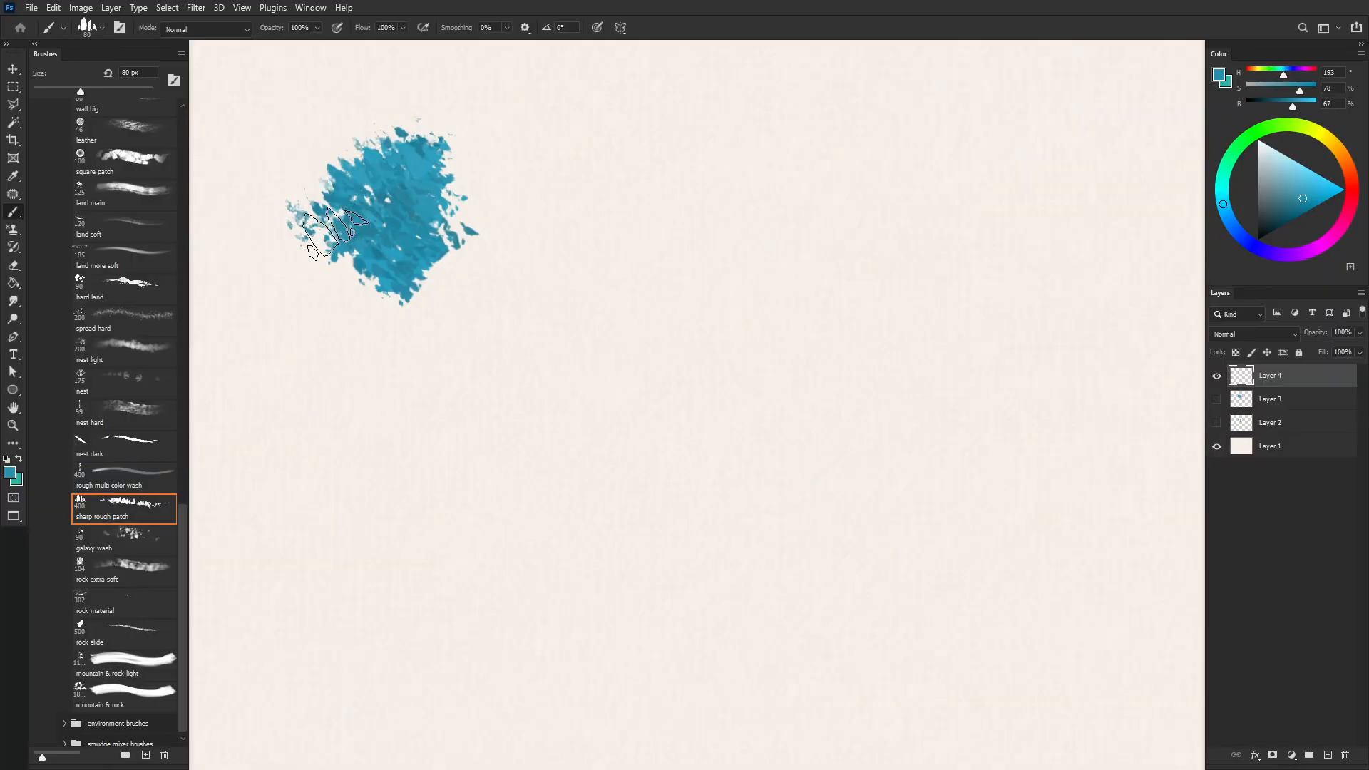
mouse_move(371, 236)
mouse_down()
mouse_move(442, 214)
mouse_move(499, 228)
mouse_move(334, 274)
mouse_up()
mouse_move(391, 196)
mouse_down()
mouse_move(427, 128)
mouse_move(478, 207)
mouse_move(513, 157)
mouse_move(506, 296)
mouse_up()
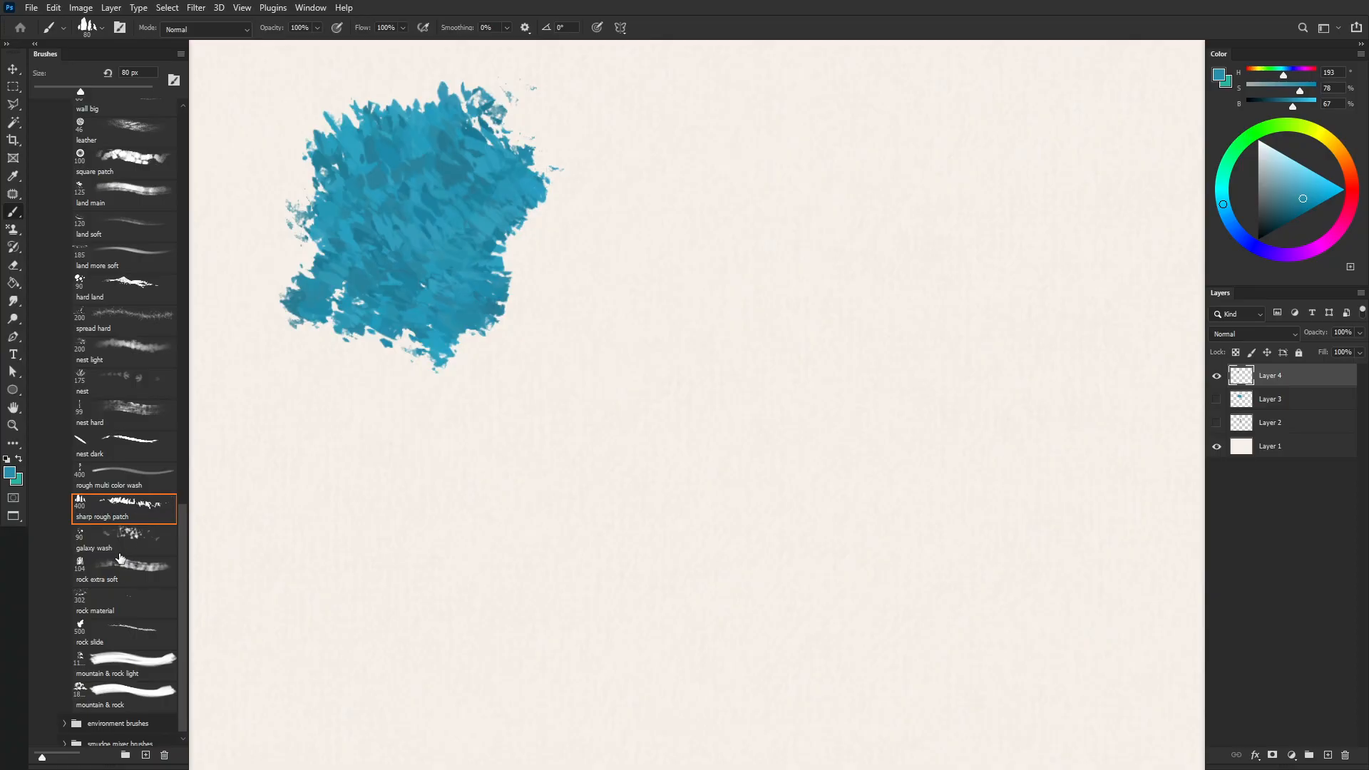
Step: Paint a broad, cloudy blue galaxy wash sample at 90 px beside the sharp rough patch
mouse_move(746, 182)
mouse_down()
mouse_move(681, 189)
mouse_move(688, 303)
mouse_move(716, 335)
mouse_move(624, 264)
mouse_move(656, 171)
mouse_move(820, 187)
mouse_up()
mouse_move(759, 281)
mouse_down()
mouse_move(599, 364)
mouse_move(749, 382)
mouse_move(773, 110)
mouse_move(656, 206)
mouse_up()
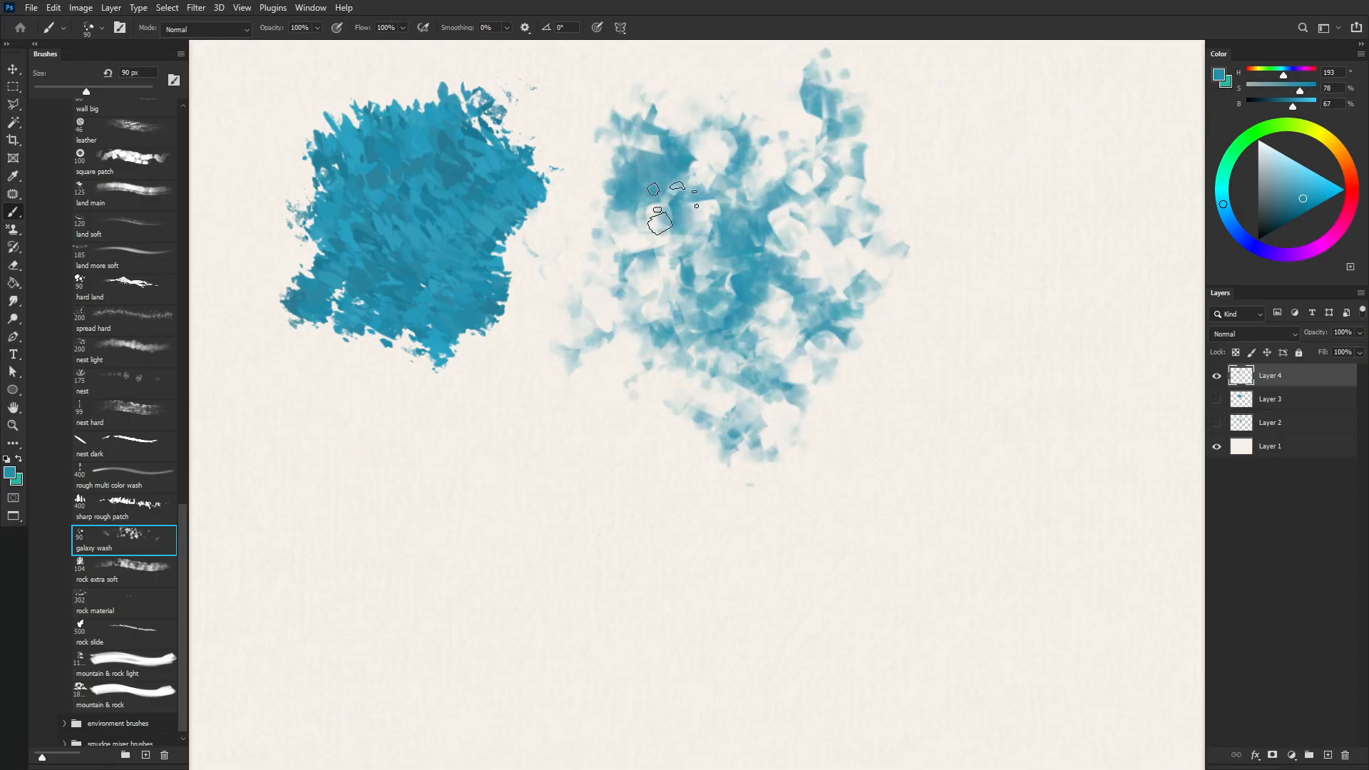
mouse_move(885, 227)
mouse_down()
mouse_move(893, 306)
mouse_move(709, 208)
mouse_move(727, 253)
mouse_up()
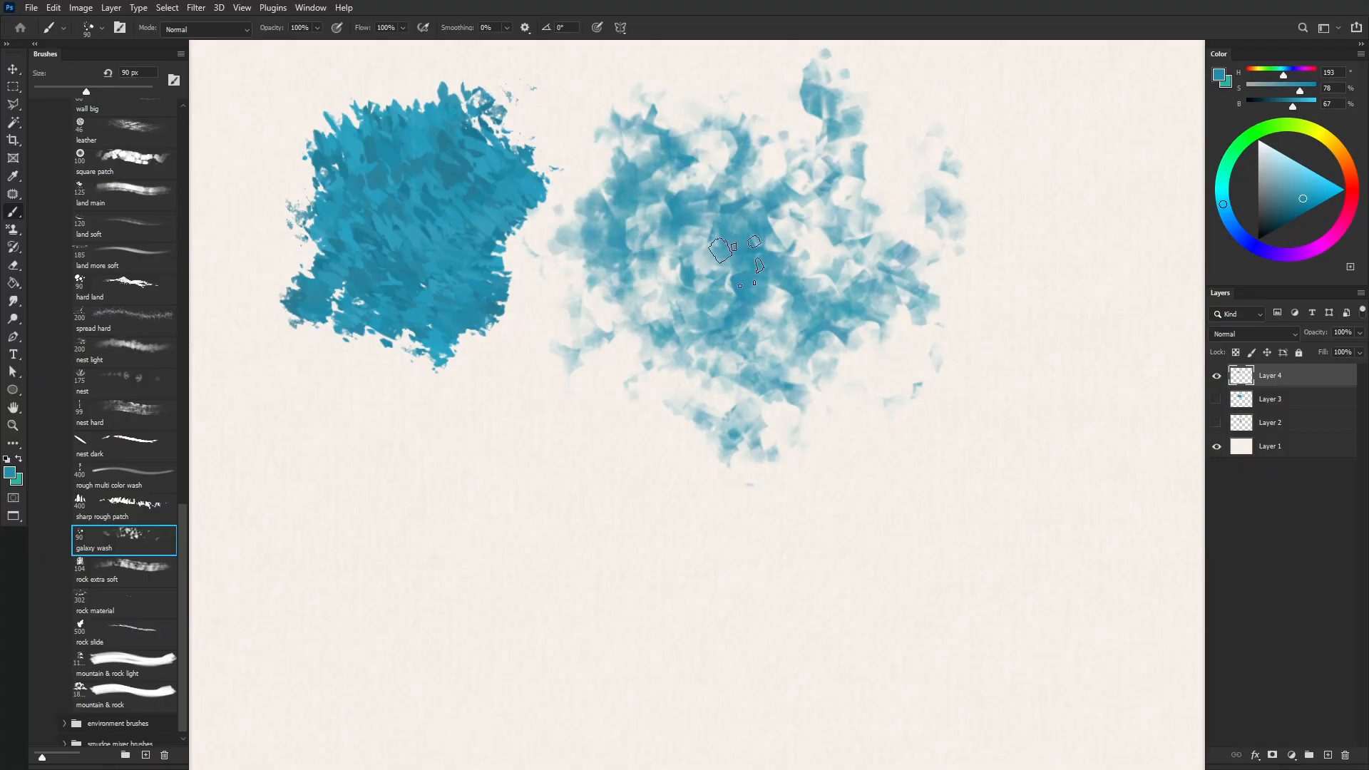
drag(884, 206, 785, 228)
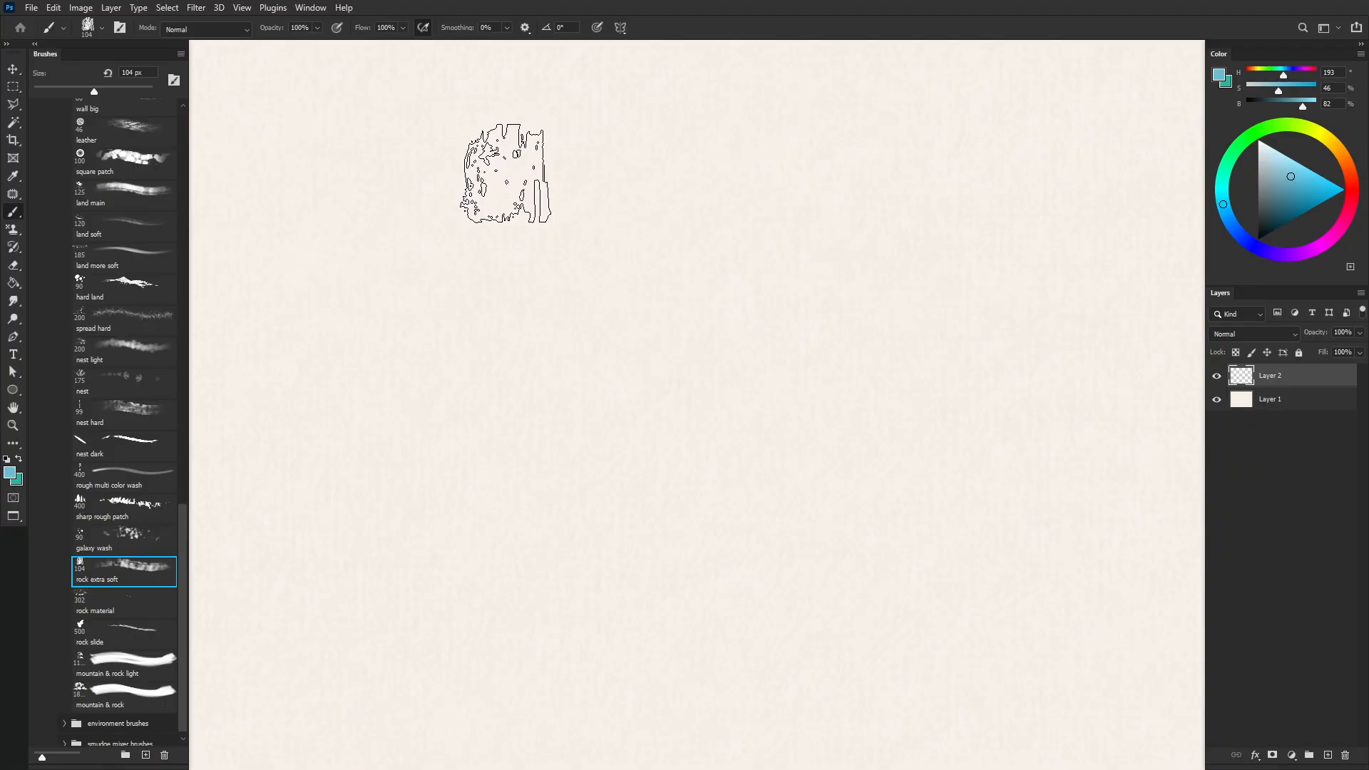
Step: Paint rock extra soft (104 px), rock material (302 px) and rock slide (500 px) samples in light and dark blue on Layer 2
mouse_move(451, 167)
mouse_down()
mouse_move(437, 229)
mouse_move(489, 236)
mouse_move(430, 247)
mouse_move(450, 346)
mouse_move(477, 159)
mouse_move(596, 128)
mouse_move(525, 301)
mouse_move(559, 190)
mouse_move(525, 214)
mouse_move(443, 373)
mouse_move(500, 410)
mouse_move(550, 270)
mouse_move(620, 175)
mouse_move(490, 275)
mouse_move(517, 401)
mouse_move(479, 399)
mouse_up()
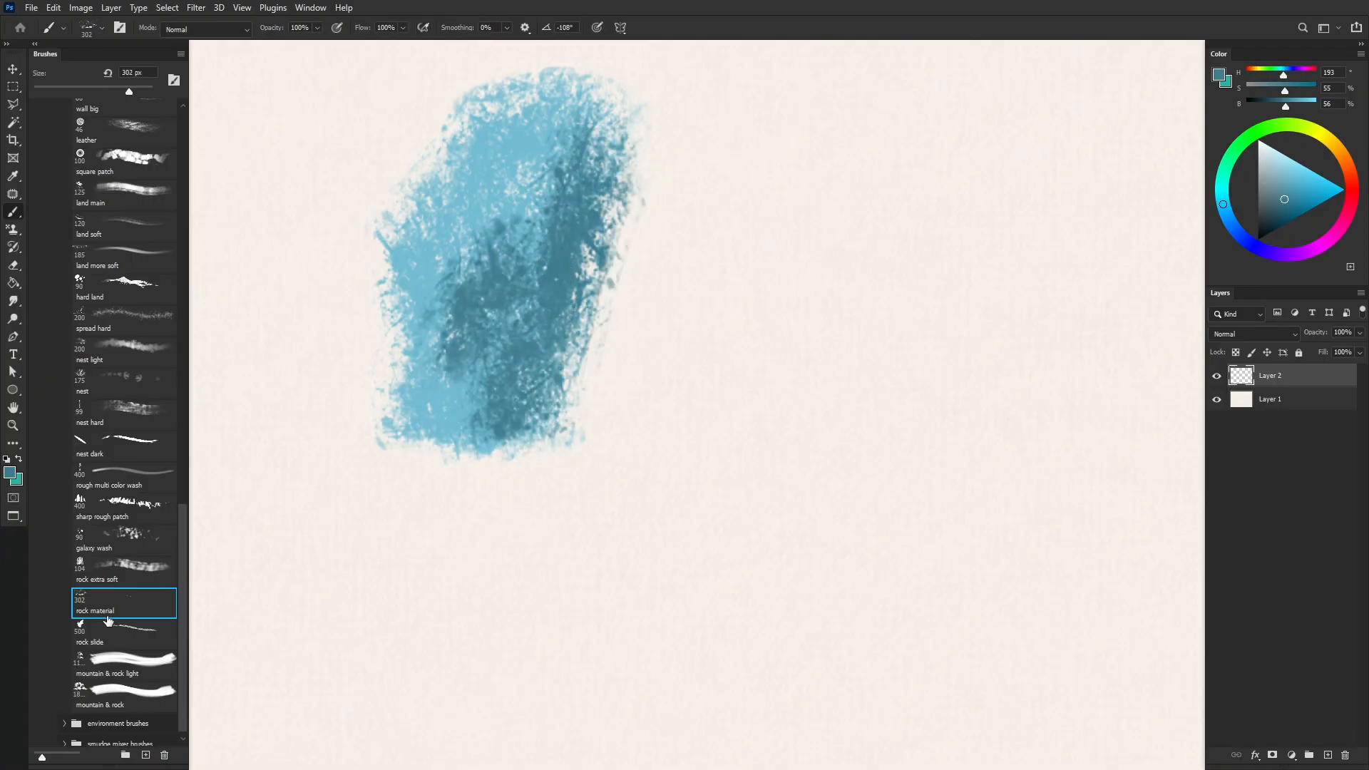
drag(703, 330, 813, 229)
mouse_move(745, 313)
mouse_down()
mouse_move(703, 349)
mouse_move(806, 332)
mouse_move(838, 178)
mouse_move(818, 200)
mouse_up()
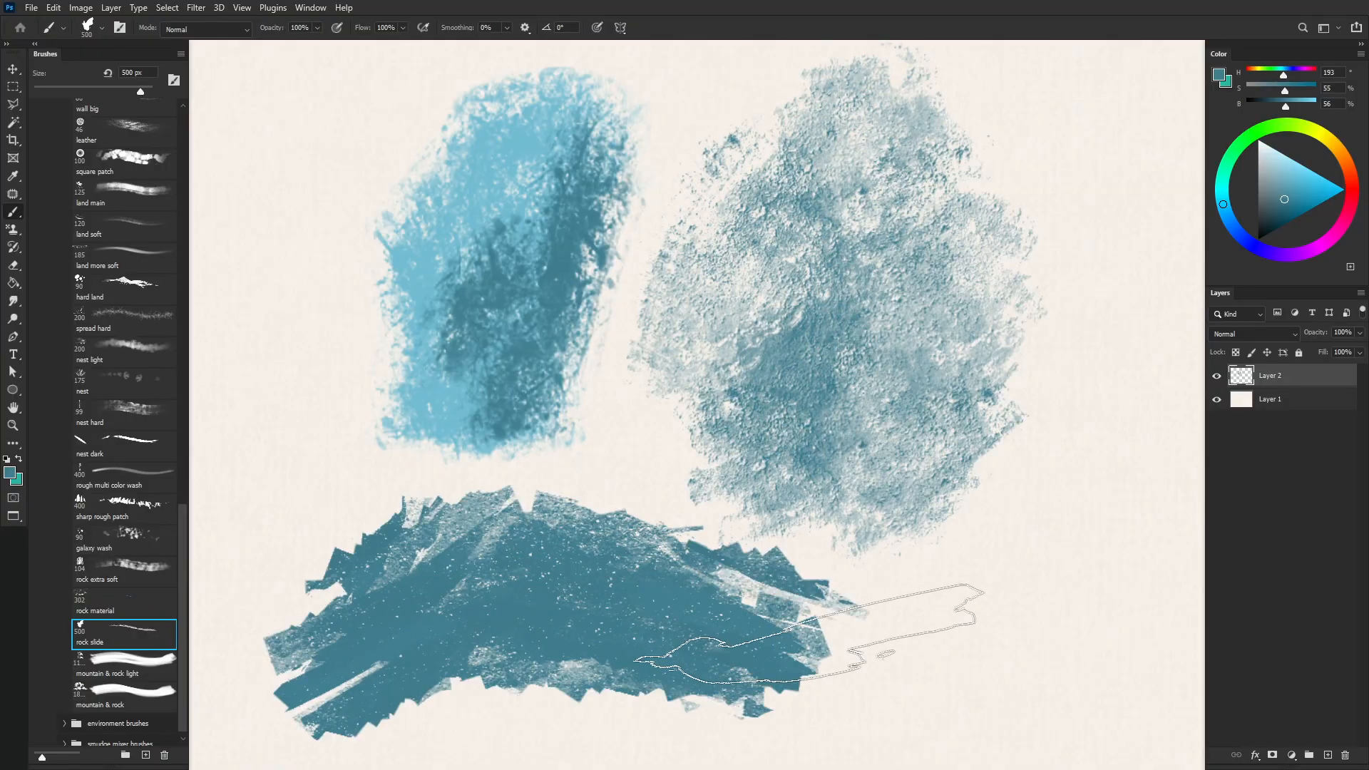
mouse_move(825, 627)
mouse_down()
mouse_move(545, 590)
mouse_move(685, 650)
mouse_move(450, 664)
mouse_move(612, 667)
mouse_move(478, 687)
mouse_move(842, 658)
mouse_move(742, 645)
mouse_up()
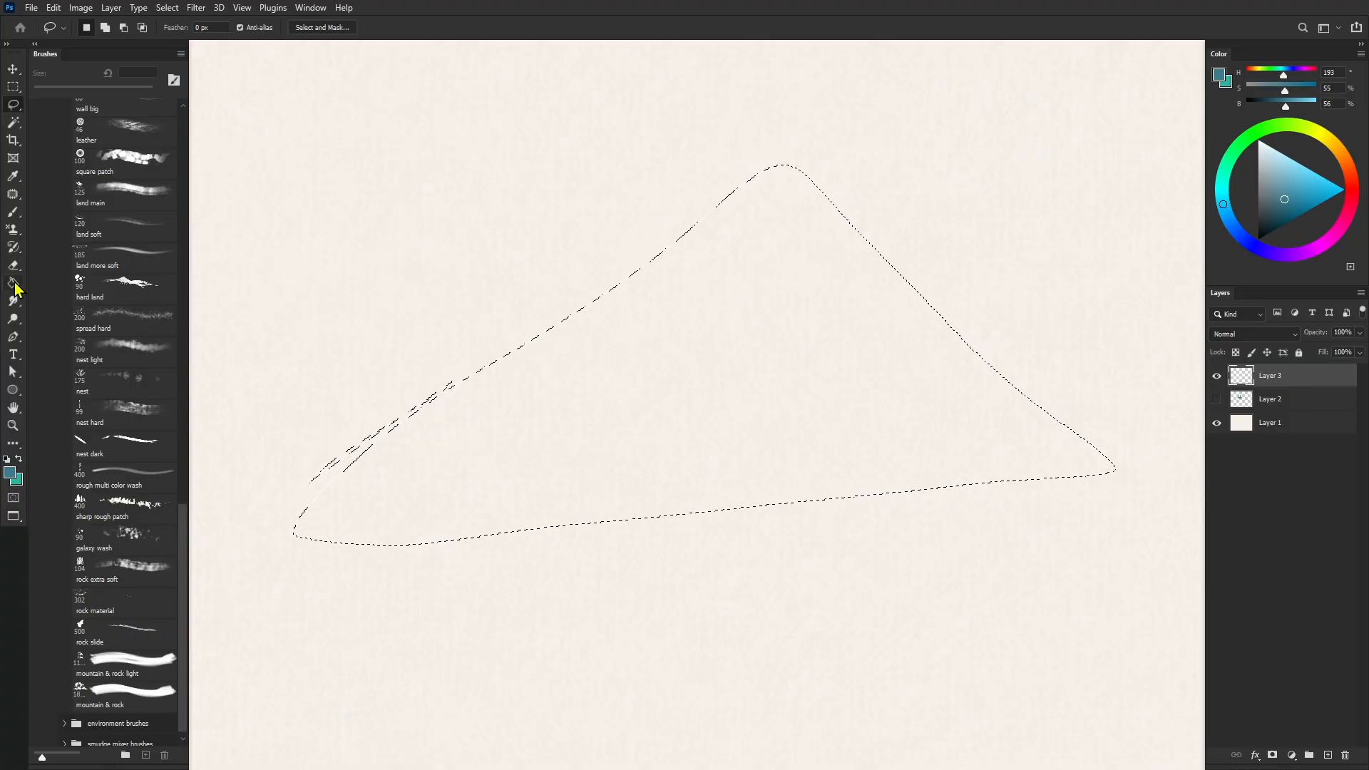
Step: Fill the mountain-shaped selection with dark teal and paint pale blue snow over its peak with the mountain & rock brush at 600 px
click(752, 421)
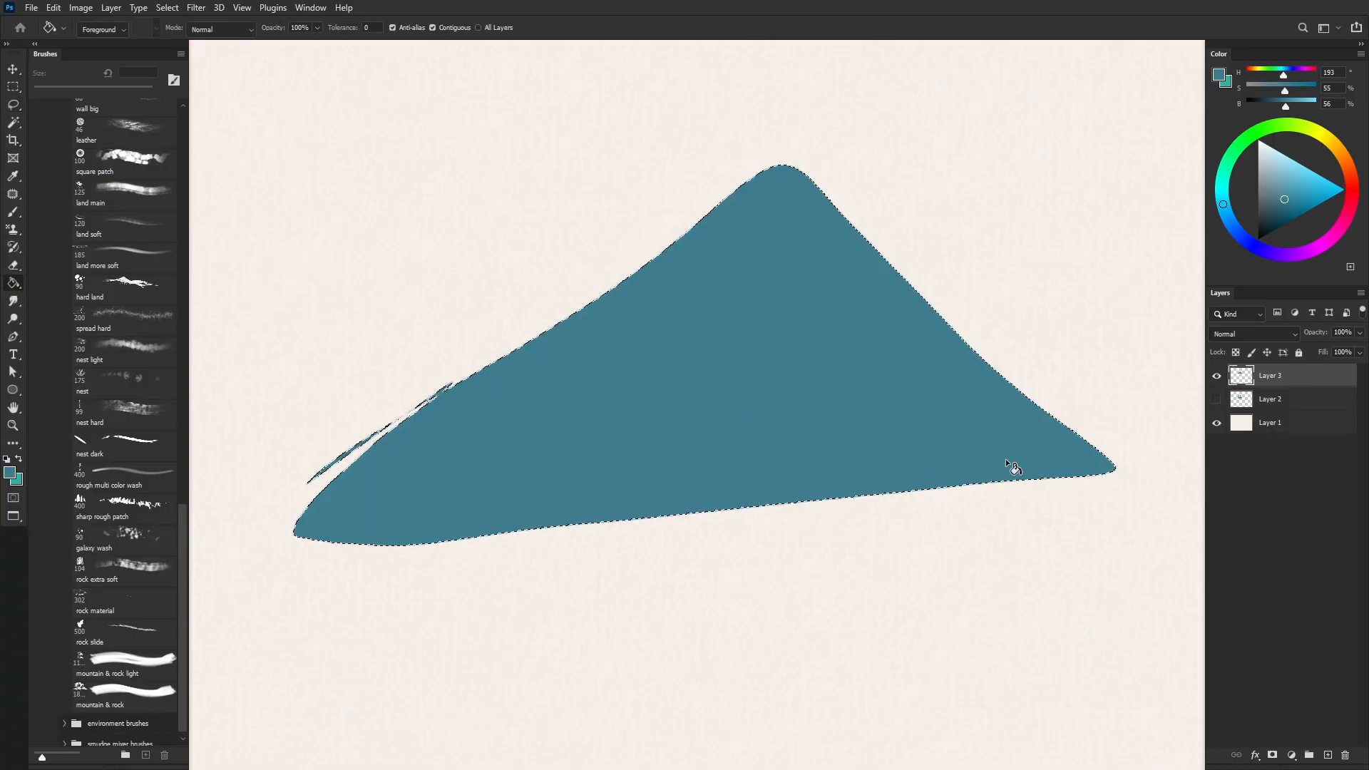
key(ctrl+d)
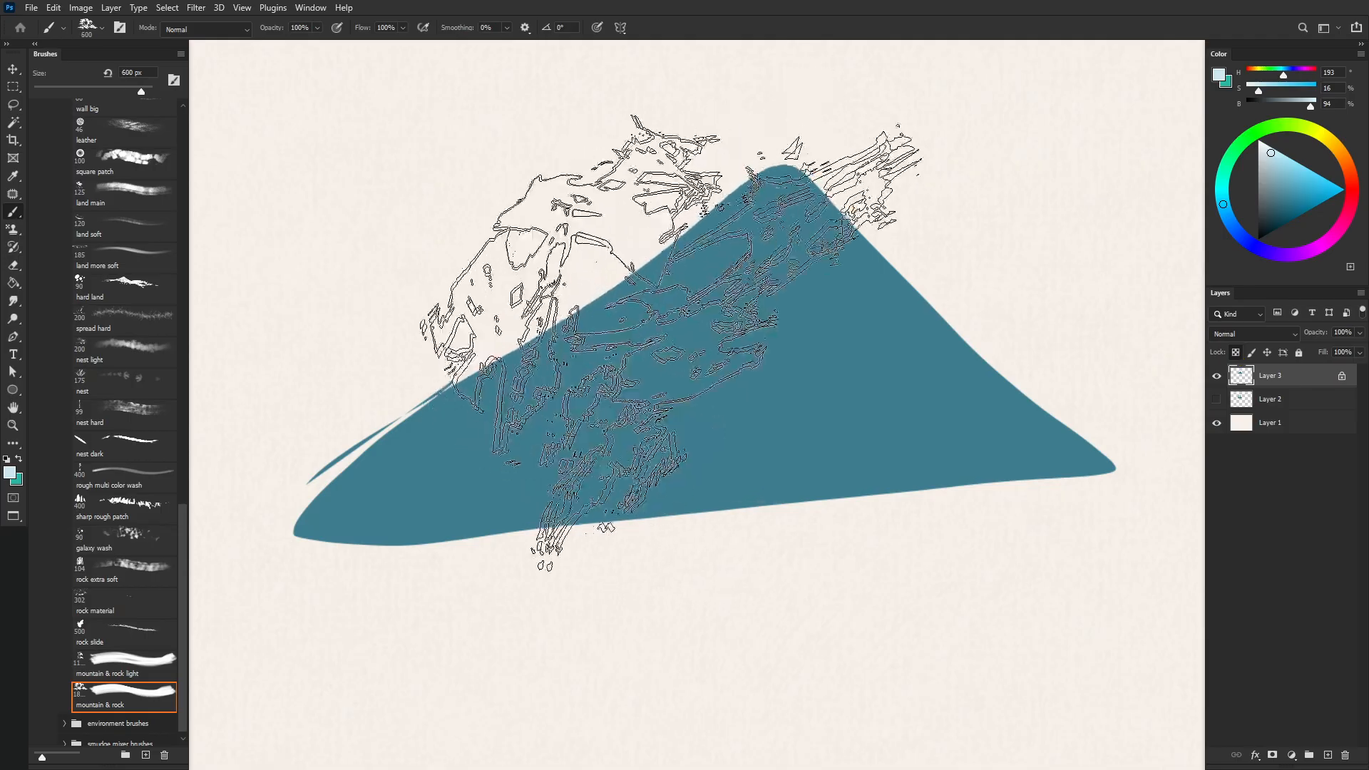
click(656, 343)
mouse_move(653, 315)
mouse_down()
mouse_move(479, 358)
mouse_move(434, 340)
mouse_move(380, 358)
mouse_move(765, 245)
mouse_move(819, 182)
mouse_move(895, 241)
mouse_move(877, 331)
mouse_move(905, 308)
mouse_move(877, 222)
mouse_move(864, 354)
mouse_move(828, 300)
mouse_move(855, 314)
mouse_move(882, 304)
mouse_move(900, 267)
mouse_up()
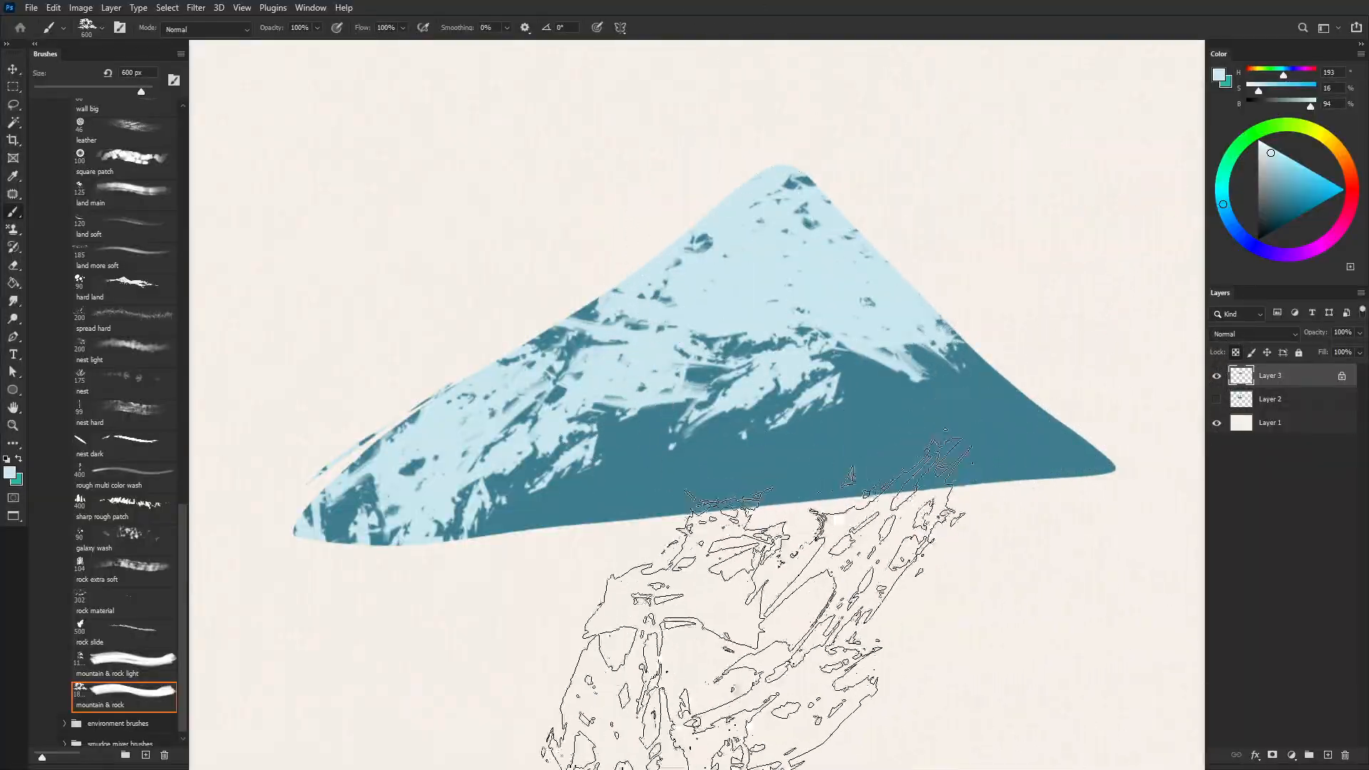
Step: Paint pale blue mountain & rock light texture at 400 px on the mountain's lower right slope
click(150, 660)
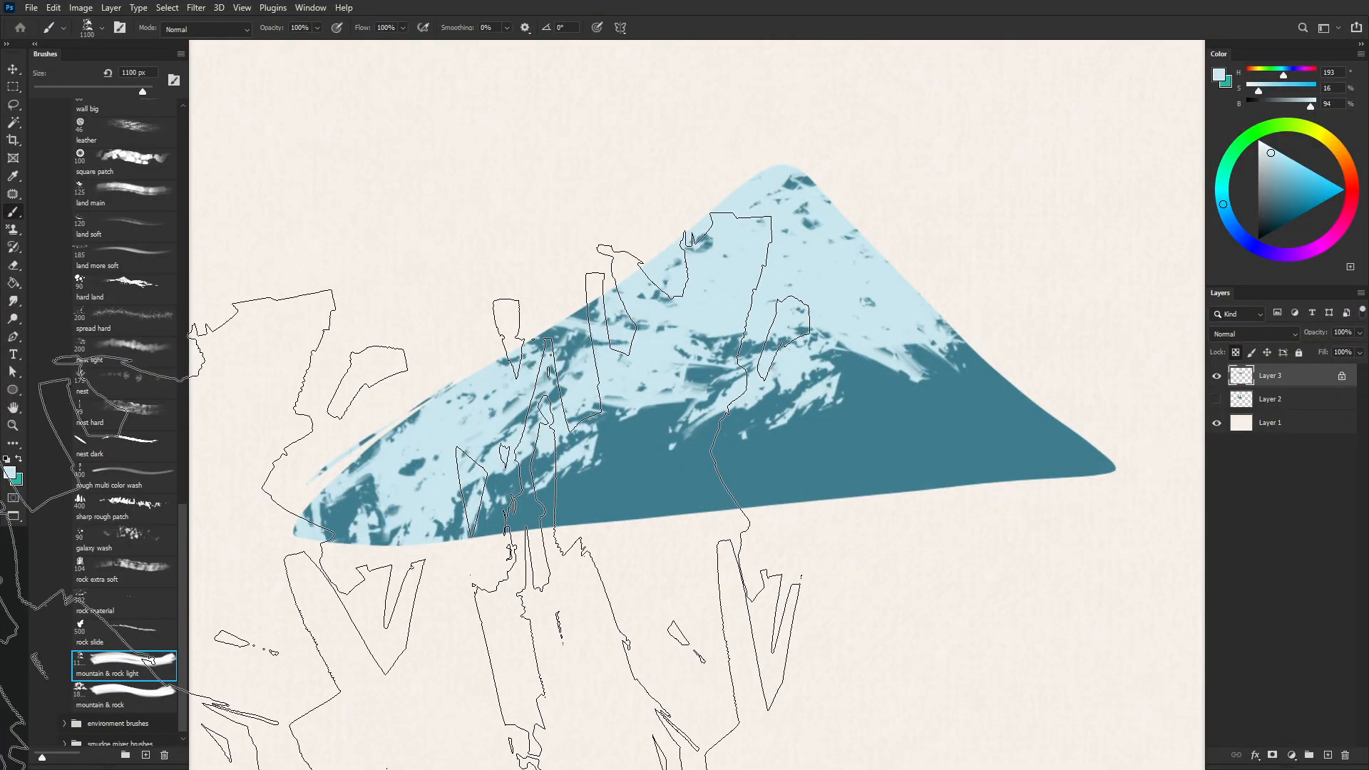
key([)
key([)
key(bracketleft)
key(bracketleft)
key(bracketleft)
key(bracketleft)
key(bracketleft)
key(bracketleft)
key(bracketleft)
key(bracketleft)
key(bracketleft)
key(bracketleft)
key(bracketleft)
key(bracketleft)
key(bracketleft)
key(bracketleft)
key(bracketright)
key(bracketright)
key(bracketright)
key(bracketright)
key(bracketright)
key(bracketright)
key(bracketright)
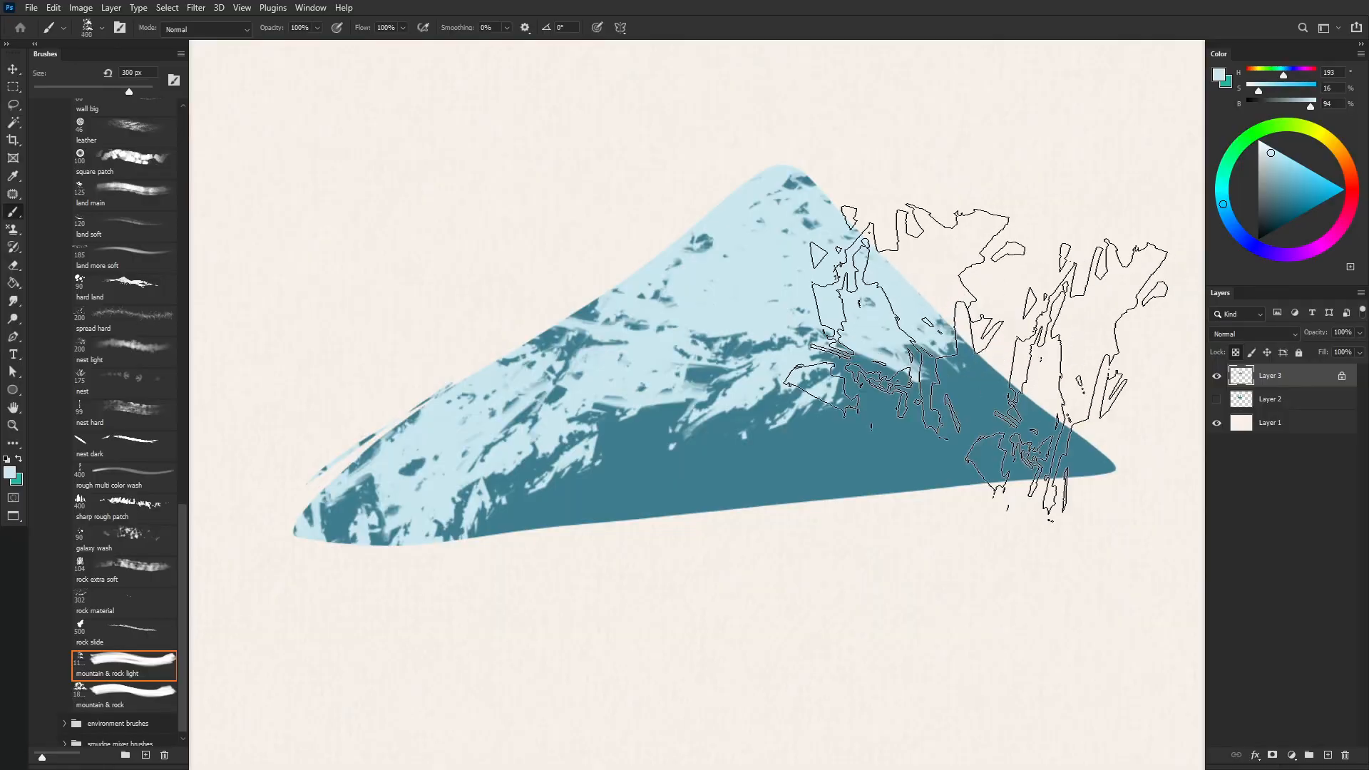
drag(977, 359, 742, 321)
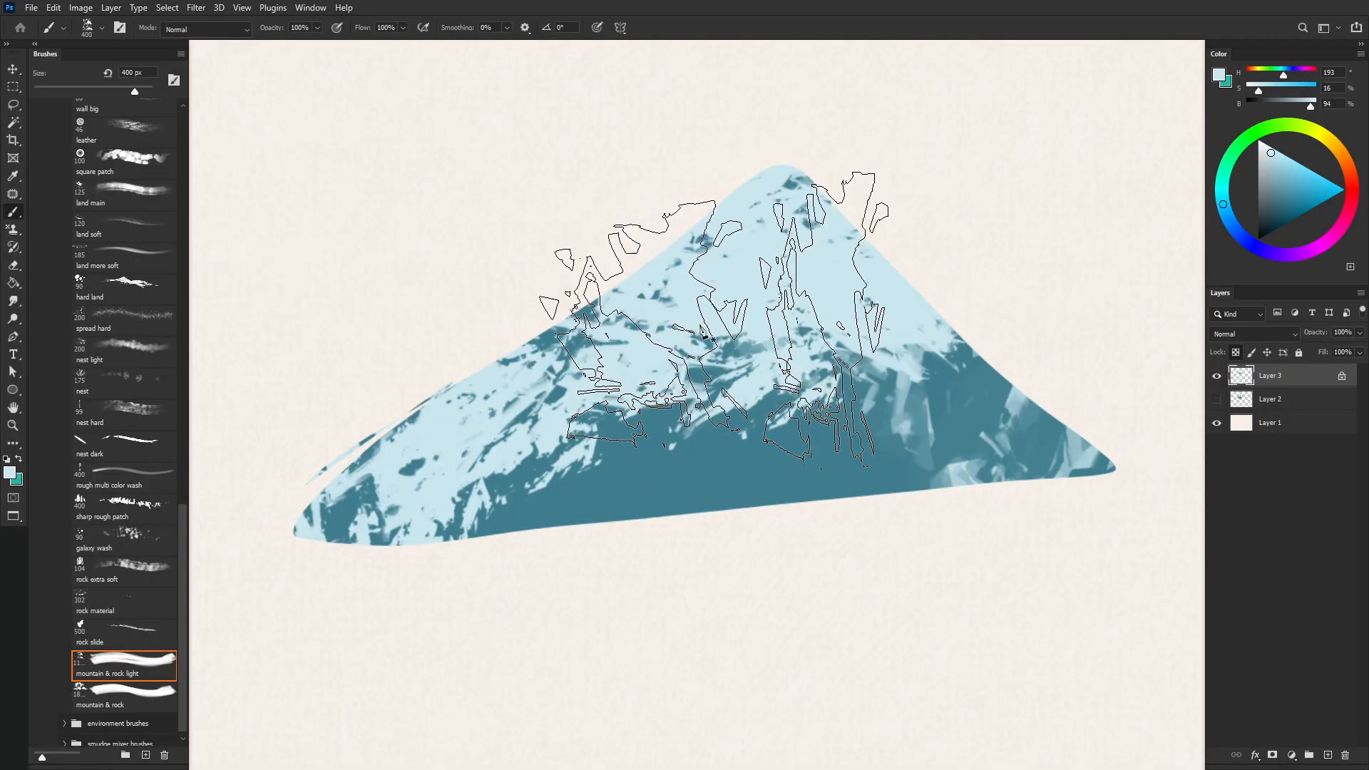
Step: Add finer mountain & rock light texture at 200 px along the mountain's lower left slope
key(p)
key(b)
key(bracketleft)
key(bracketleft)
key(bracketleft)
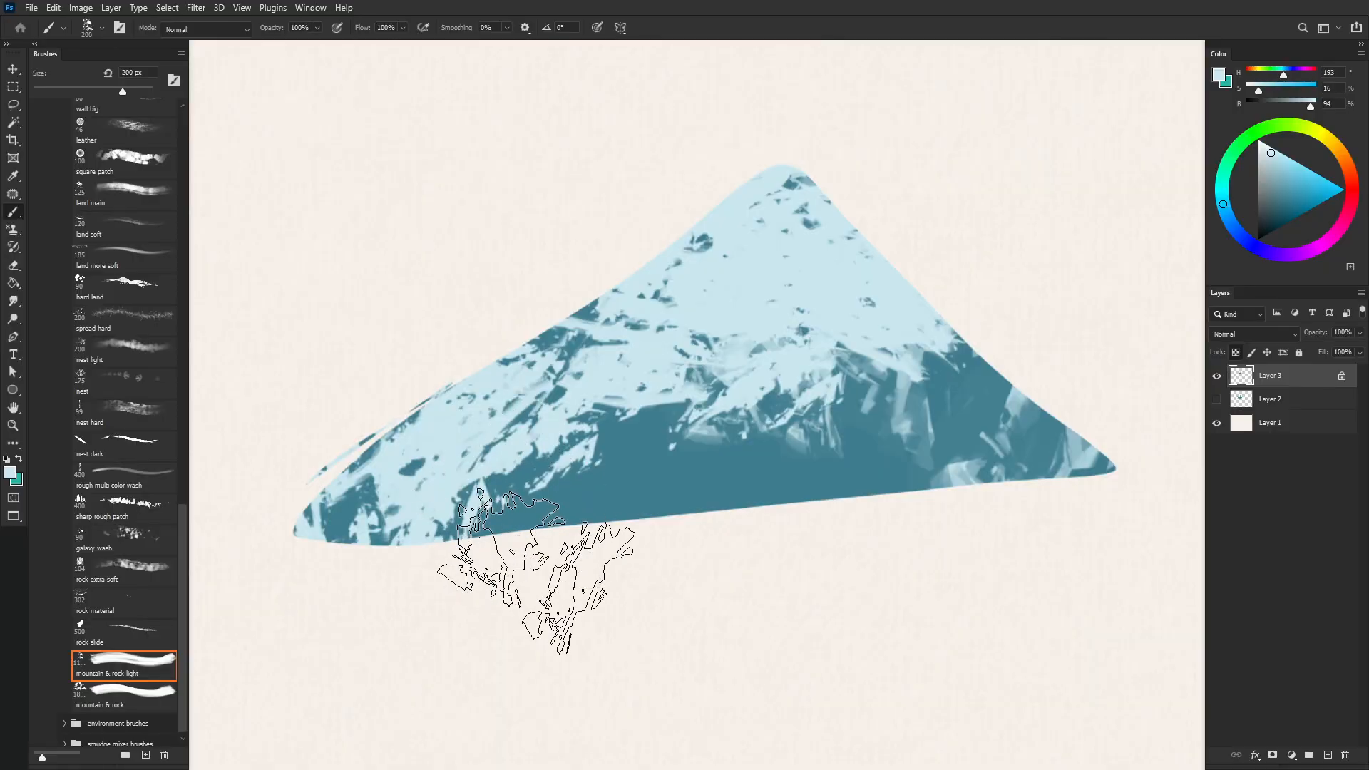
mouse_move(584, 382)
mouse_down()
mouse_move(614, 422)
mouse_move(571, 456)
mouse_up()
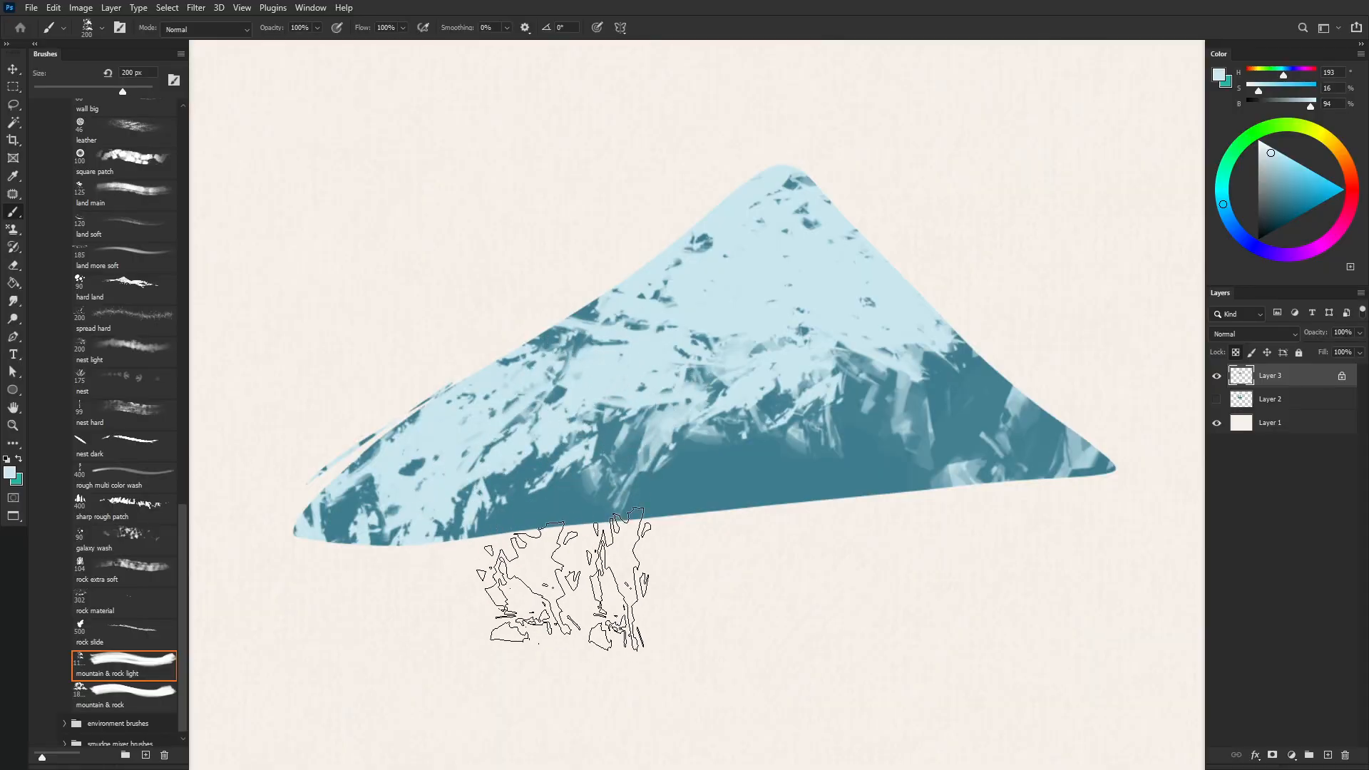
mouse_move(517, 530)
mouse_down()
mouse_move(499, 544)
mouse_move(507, 559)
mouse_up()
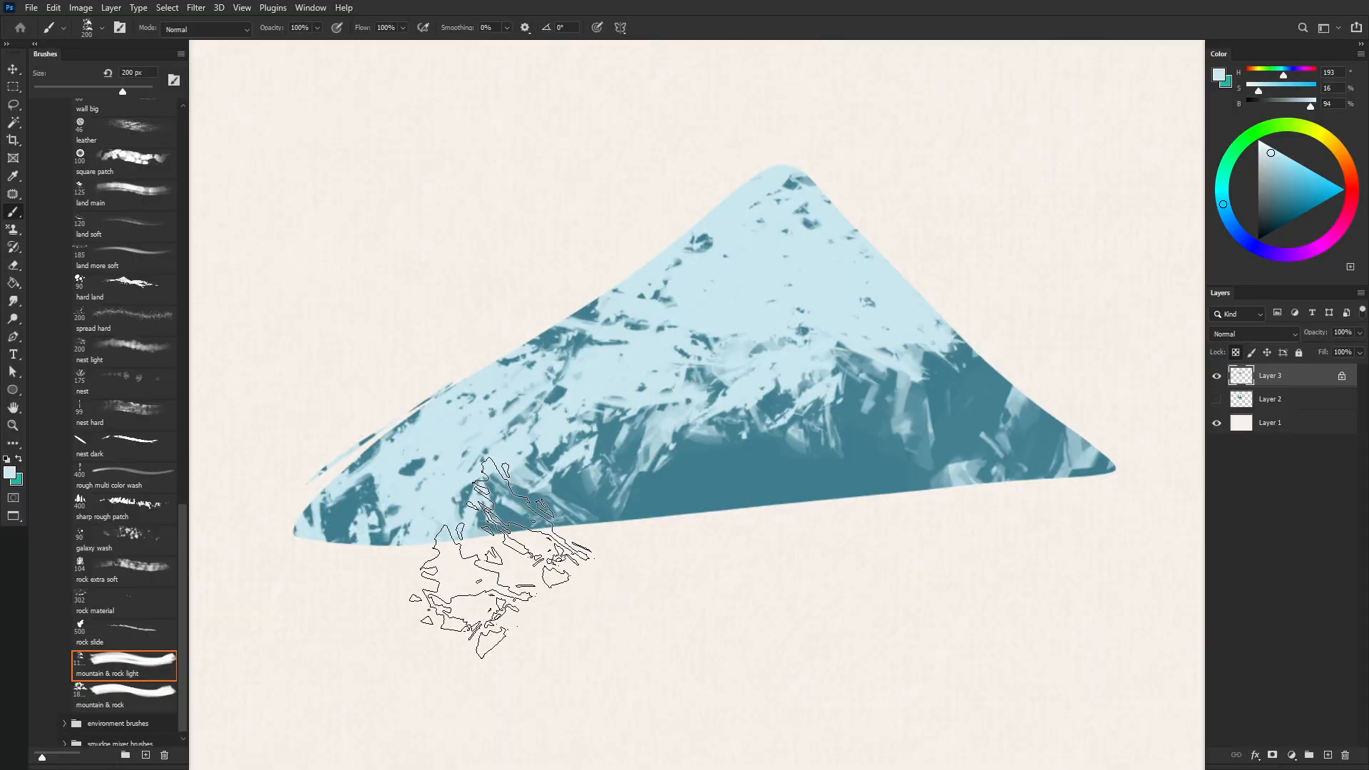
drag(700, 543, 734, 545)
click(585, 355)
mouse_move(563, 318)
mouse_down()
mouse_move(492, 366)
mouse_move(706, 232)
mouse_move(462, 382)
mouse_move(753, 228)
mouse_up()
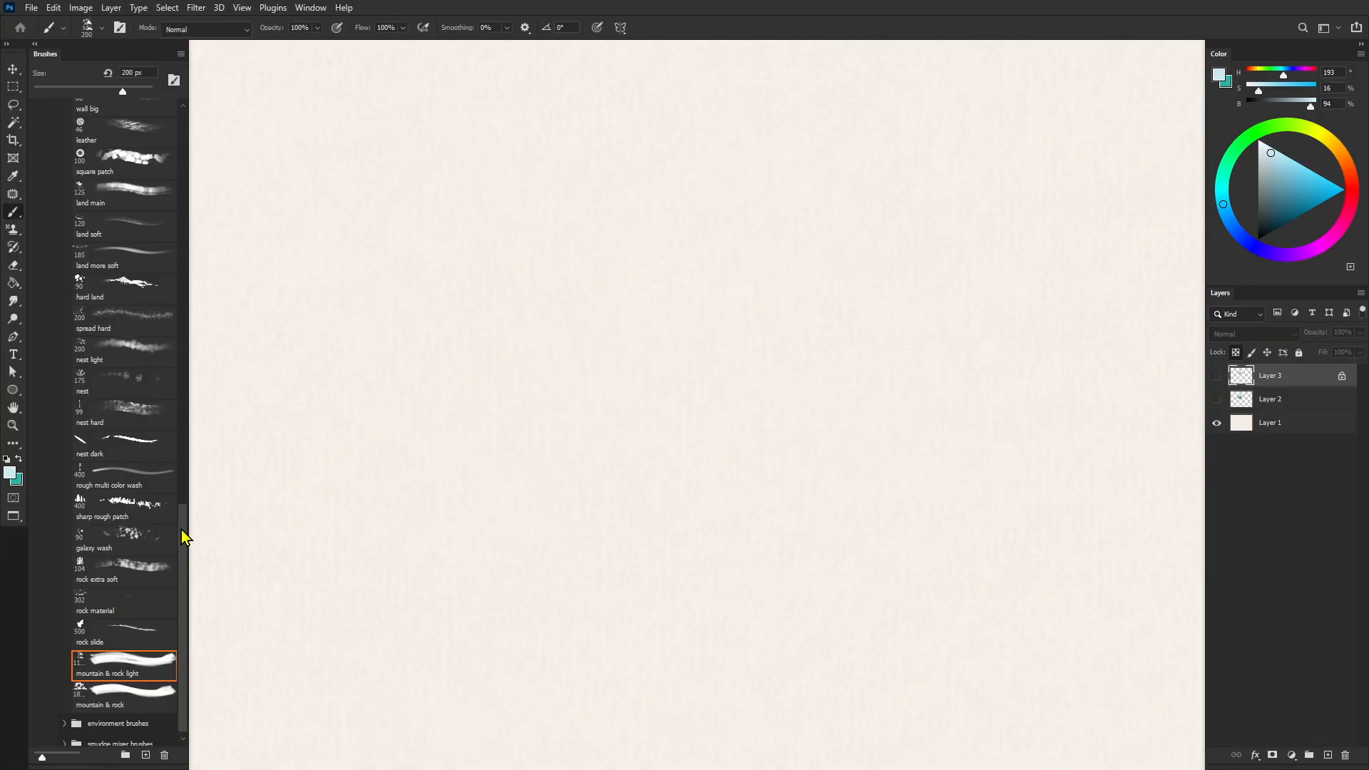
Step: Collapse the texture brushes folder and expand the environment brushes folder to show the grass brushes
drag(183, 522, 165, 148)
click(67, 318)
click(64, 398)
drag(185, 335, 182, 422)
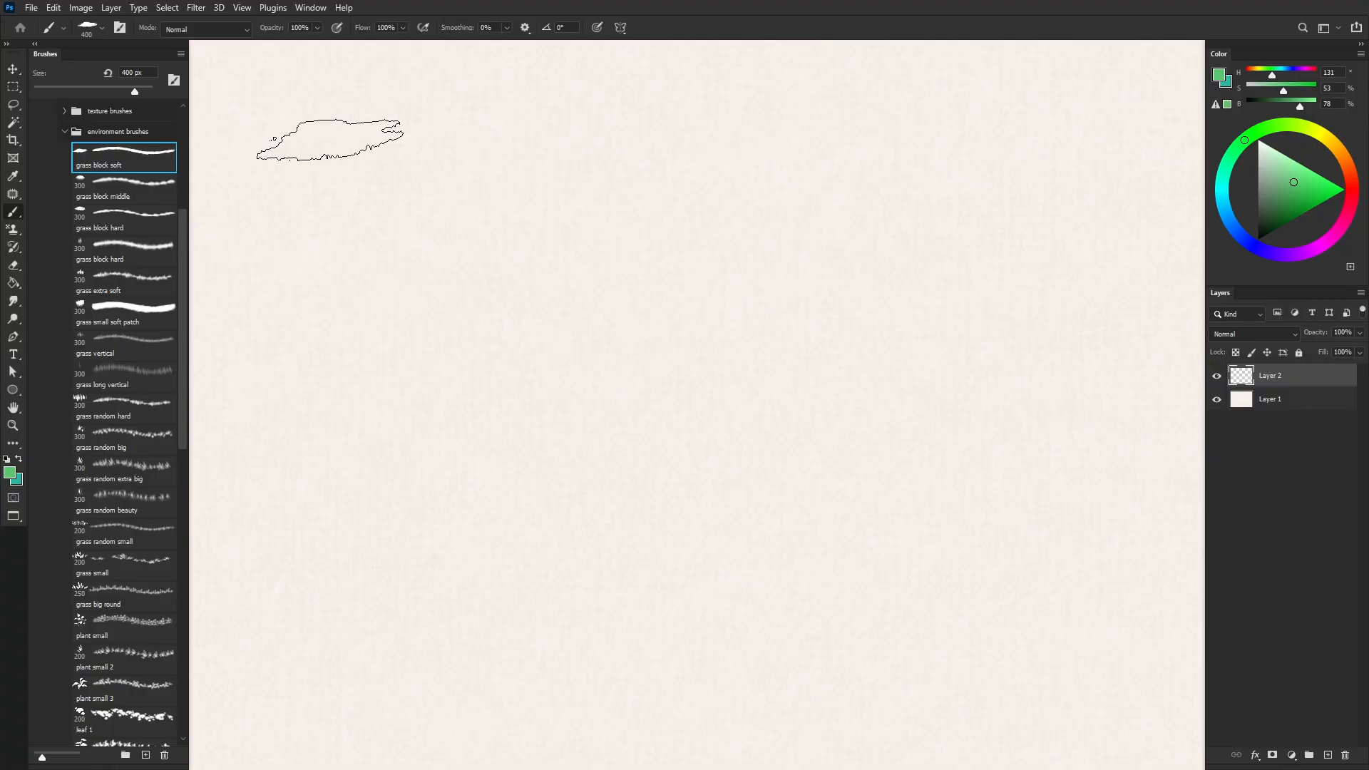
Step: Paint a green grass block soft band at 400 px and a grass block middle band at 300 px with darker shading and pale highlights
mouse_move(306, 145)
mouse_down()
mouse_move(560, 127)
mouse_move(306, 180)
mouse_move(589, 147)
mouse_move(421, 171)
mouse_move(787, 160)
mouse_move(397, 212)
mouse_move(676, 179)
mouse_move(354, 231)
mouse_move(678, 202)
mouse_move(311, 351)
mouse_move(393, 320)
mouse_move(450, 353)
mouse_move(413, 348)
mouse_move(580, 335)
mouse_move(594, 350)
mouse_move(798, 352)
mouse_move(617, 366)
mouse_move(811, 358)
mouse_move(337, 400)
mouse_up()
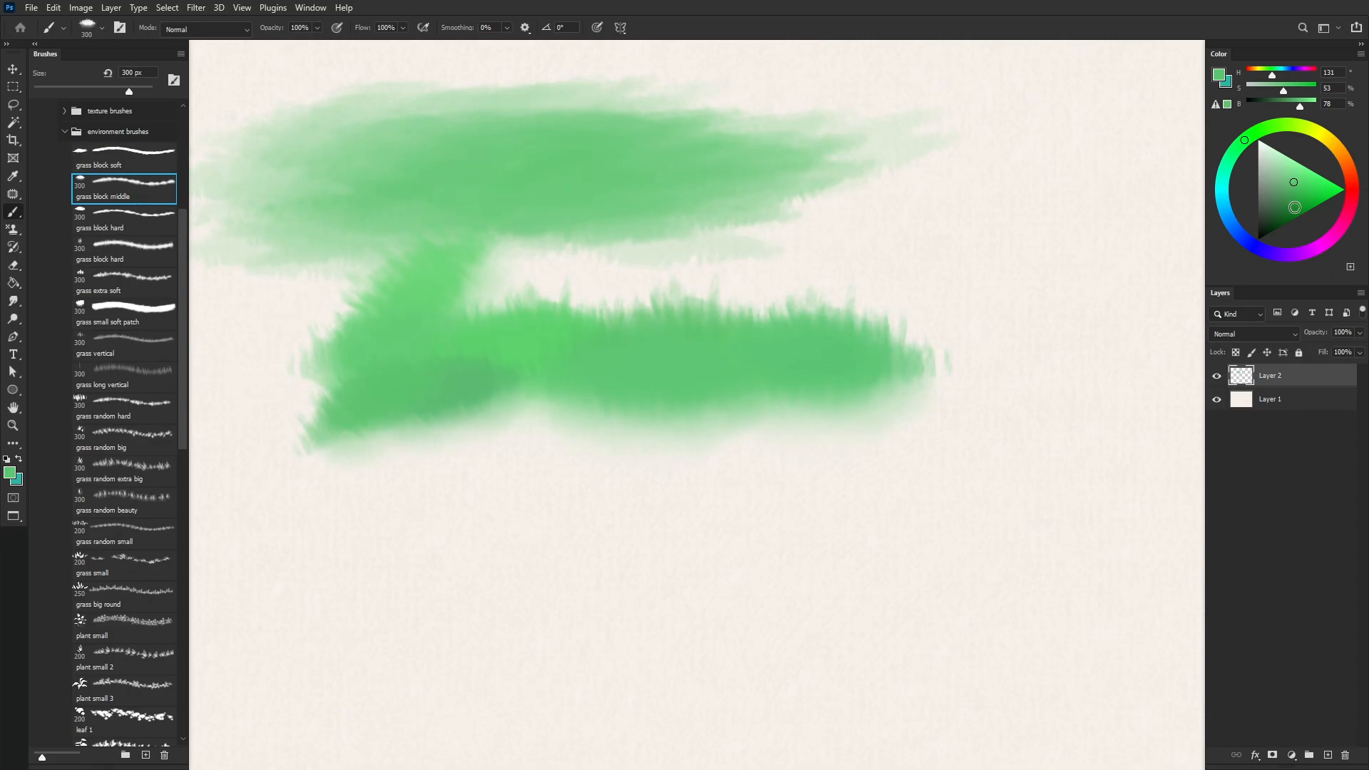
mouse_move(784, 382)
mouse_down()
mouse_move(477, 395)
mouse_move(711, 412)
mouse_move(608, 402)
mouse_move(765, 399)
mouse_move(545, 414)
mouse_move(684, 398)
mouse_up()
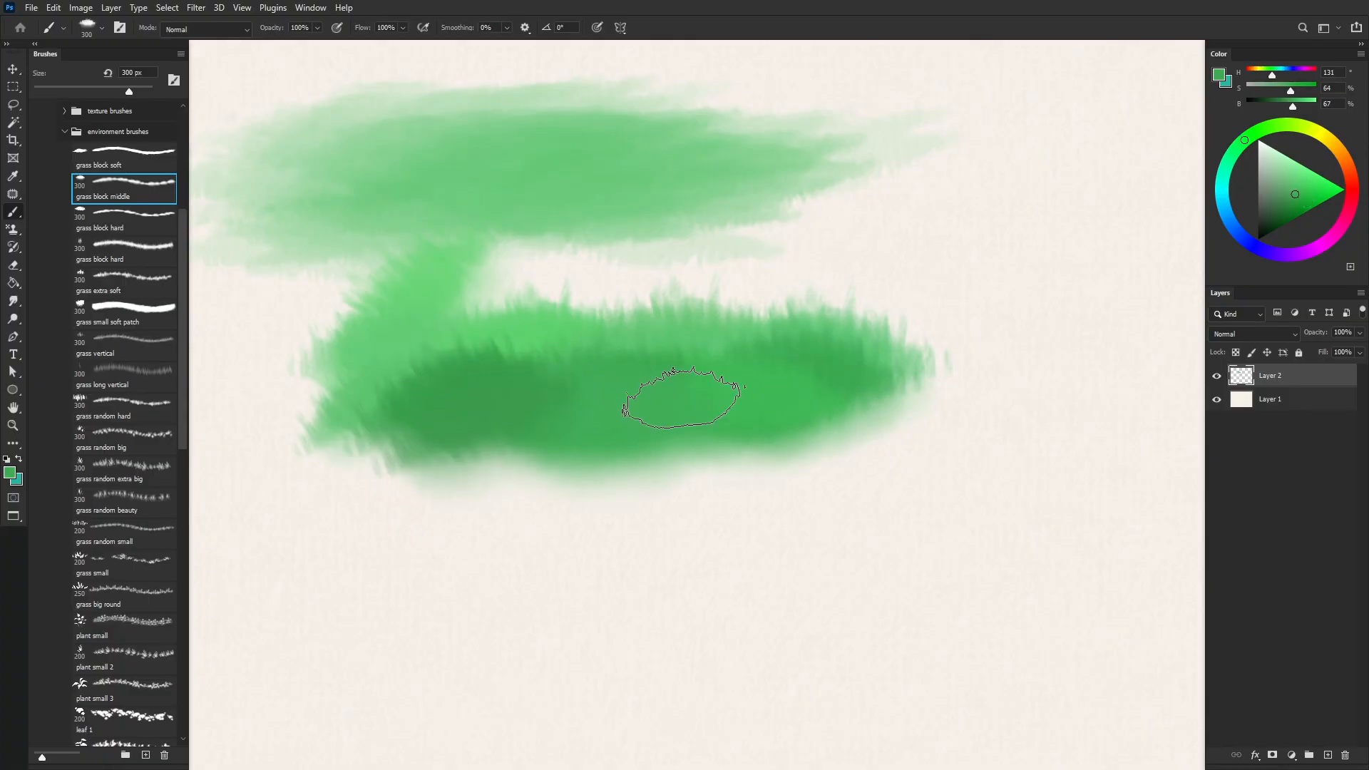
mouse_move(856, 303)
mouse_down()
mouse_move(724, 284)
mouse_move(646, 307)
mouse_up()
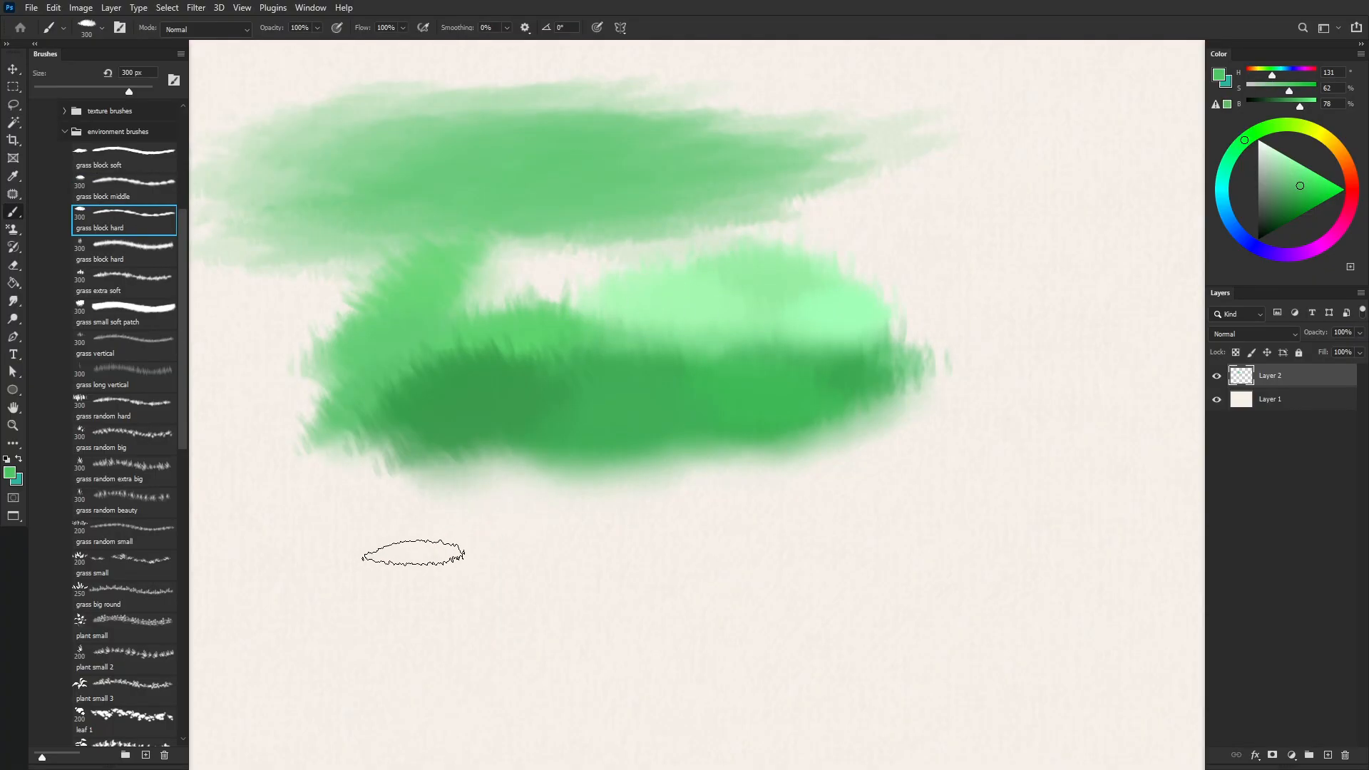
Step: Paint samples of both grass block hard brushes and the grass extra soft brush at 300 px in light and dark greens
mouse_move(488, 562)
mouse_down()
mouse_move(424, 551)
mouse_move(466, 567)
mouse_move(760, 562)
mouse_move(523, 627)
mouse_move(698, 622)
mouse_move(452, 677)
mouse_move(945, 617)
mouse_move(813, 641)
mouse_move(798, 689)
mouse_move(979, 683)
mouse_move(752, 650)
mouse_move(912, 586)
mouse_move(869, 585)
mouse_move(917, 648)
mouse_up()
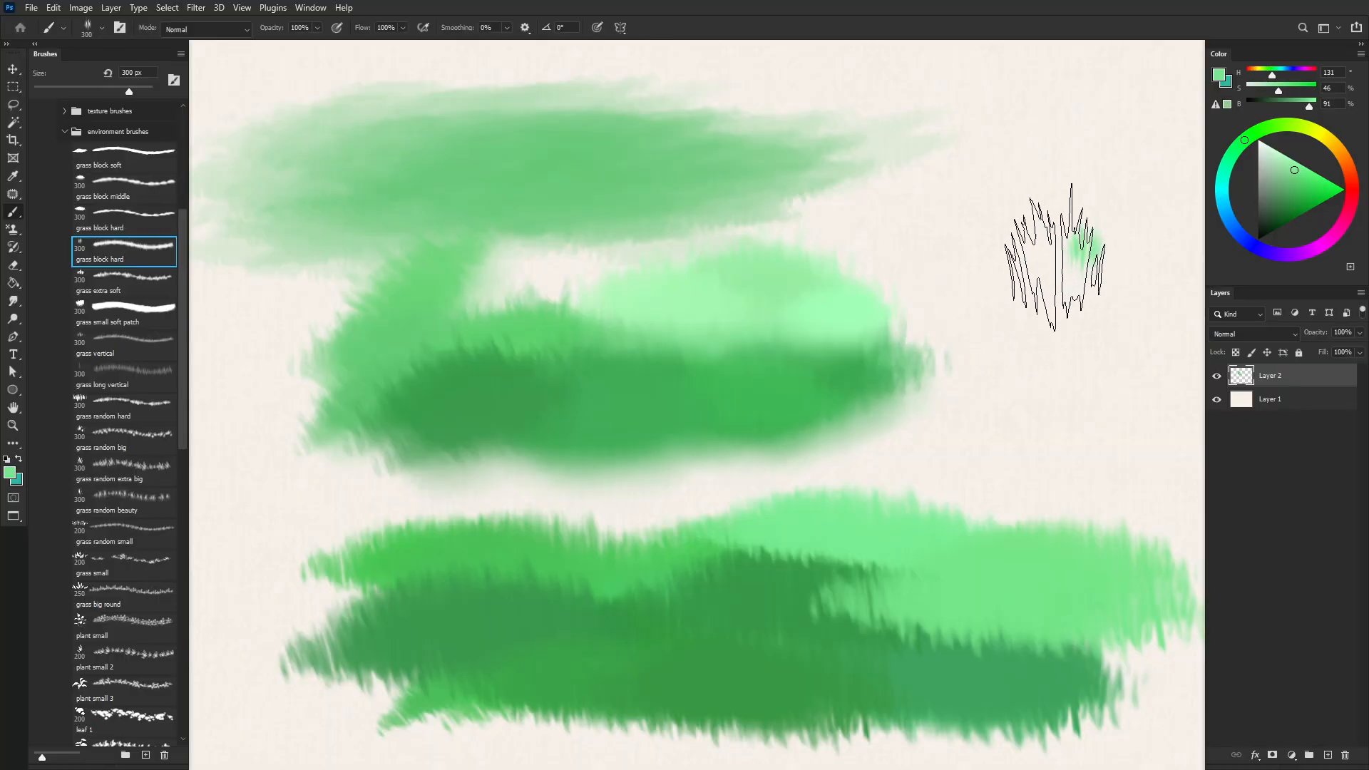
mouse_move(1055, 257)
mouse_down()
mouse_move(987, 286)
mouse_move(1062, 288)
mouse_move(959, 265)
mouse_move(1030, 283)
mouse_move(1047, 310)
mouse_move(1111, 280)
mouse_move(1103, 342)
mouse_move(954, 333)
mouse_move(1142, 304)
mouse_move(1087, 191)
mouse_move(1010, 192)
mouse_move(1127, 210)
mouse_move(1146, 323)
mouse_move(1128, 361)
mouse_move(979, 382)
mouse_move(1133, 383)
mouse_move(1096, 393)
mouse_move(1122, 408)
mouse_move(1066, 389)
mouse_up()
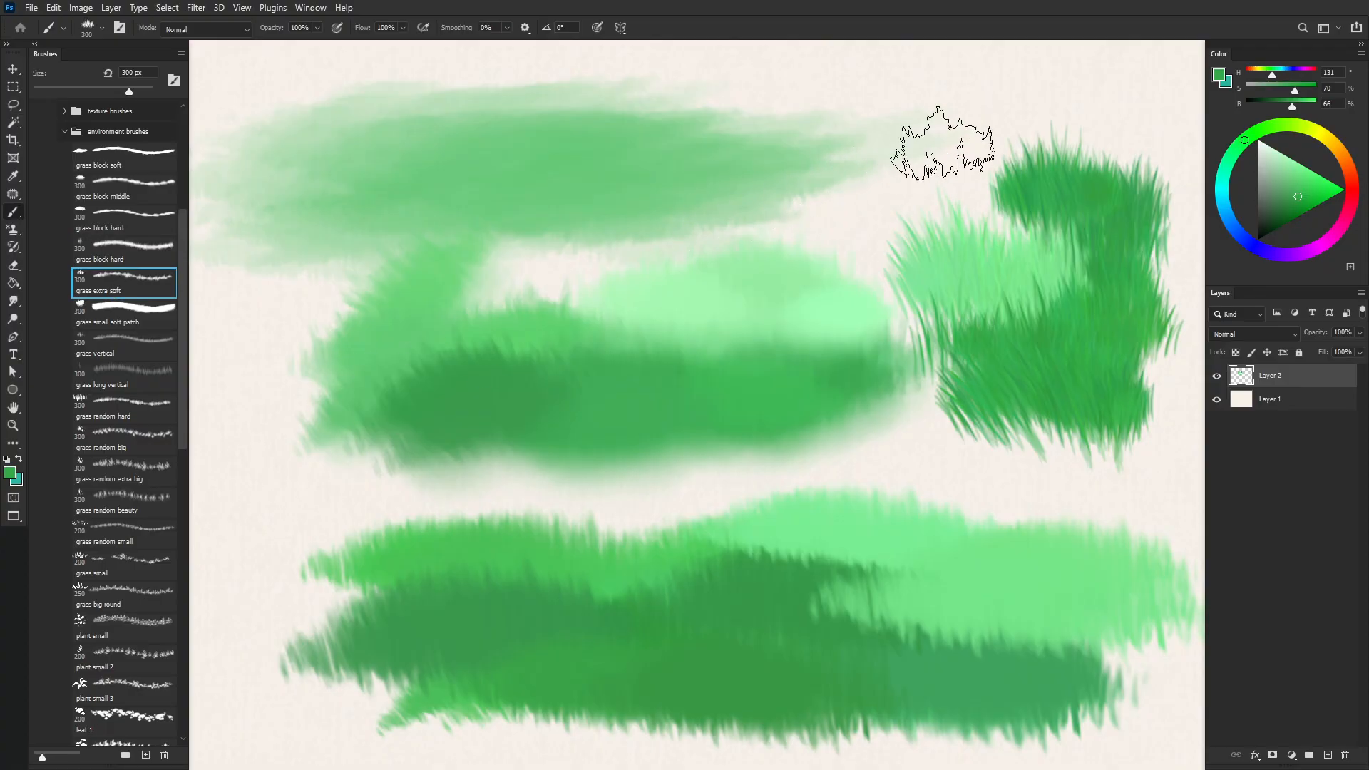
mouse_move(882, 118)
mouse_down()
mouse_move(960, 103)
mouse_move(852, 132)
mouse_move(963, 107)
mouse_move(927, 115)
mouse_move(1045, 112)
mouse_move(911, 121)
mouse_move(1076, 108)
mouse_move(923, 127)
mouse_move(1016, 121)
mouse_move(866, 150)
mouse_move(1018, 134)
mouse_move(899, 168)
mouse_up()
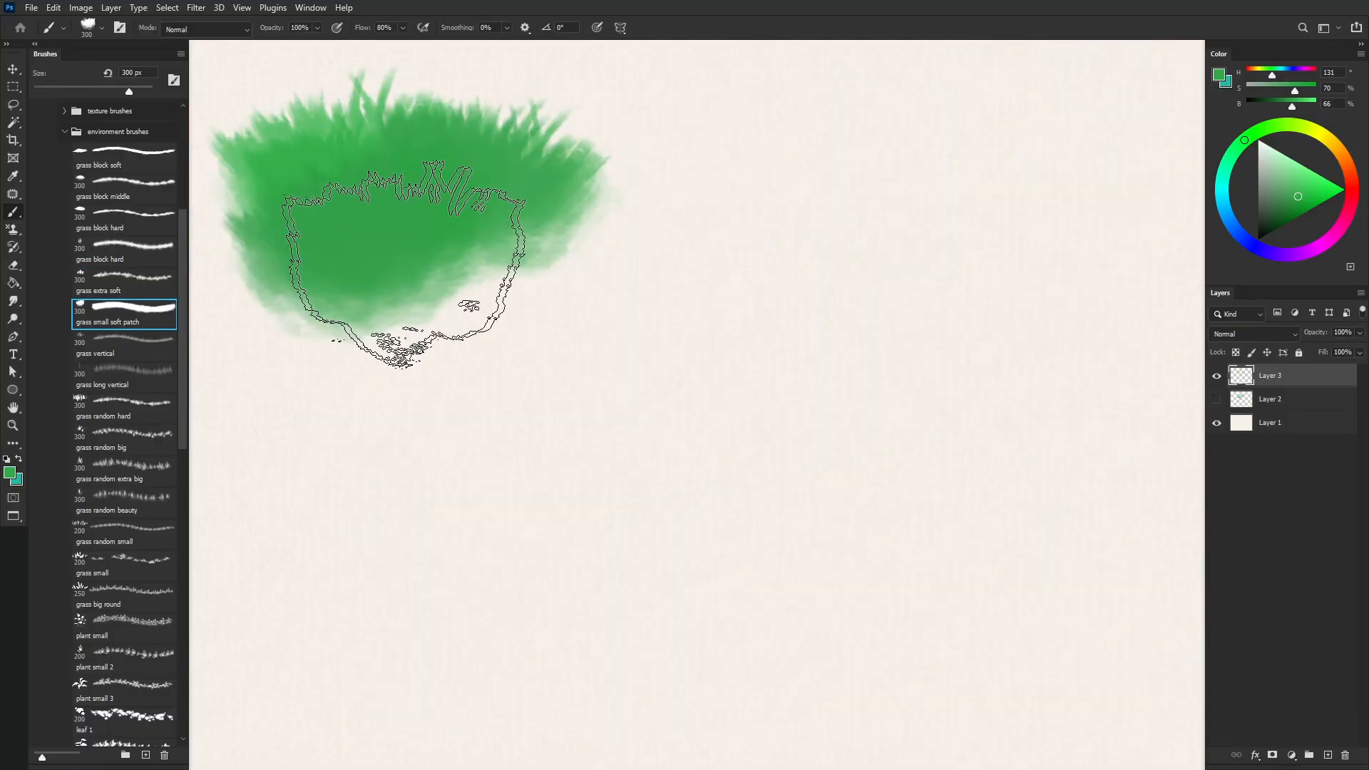
Step: On Layer 3, paint 300 px samples of grass small soft patch, grass vertical and grass long vertical in light and dark greens
mouse_move(404, 264)
mouse_down()
mouse_move(542, 267)
mouse_move(421, 268)
mouse_move(410, 253)
mouse_move(473, 248)
mouse_move(447, 284)
mouse_move(413, 259)
mouse_move(535, 259)
mouse_move(681, 207)
mouse_move(571, 245)
mouse_move(475, 303)
mouse_up()
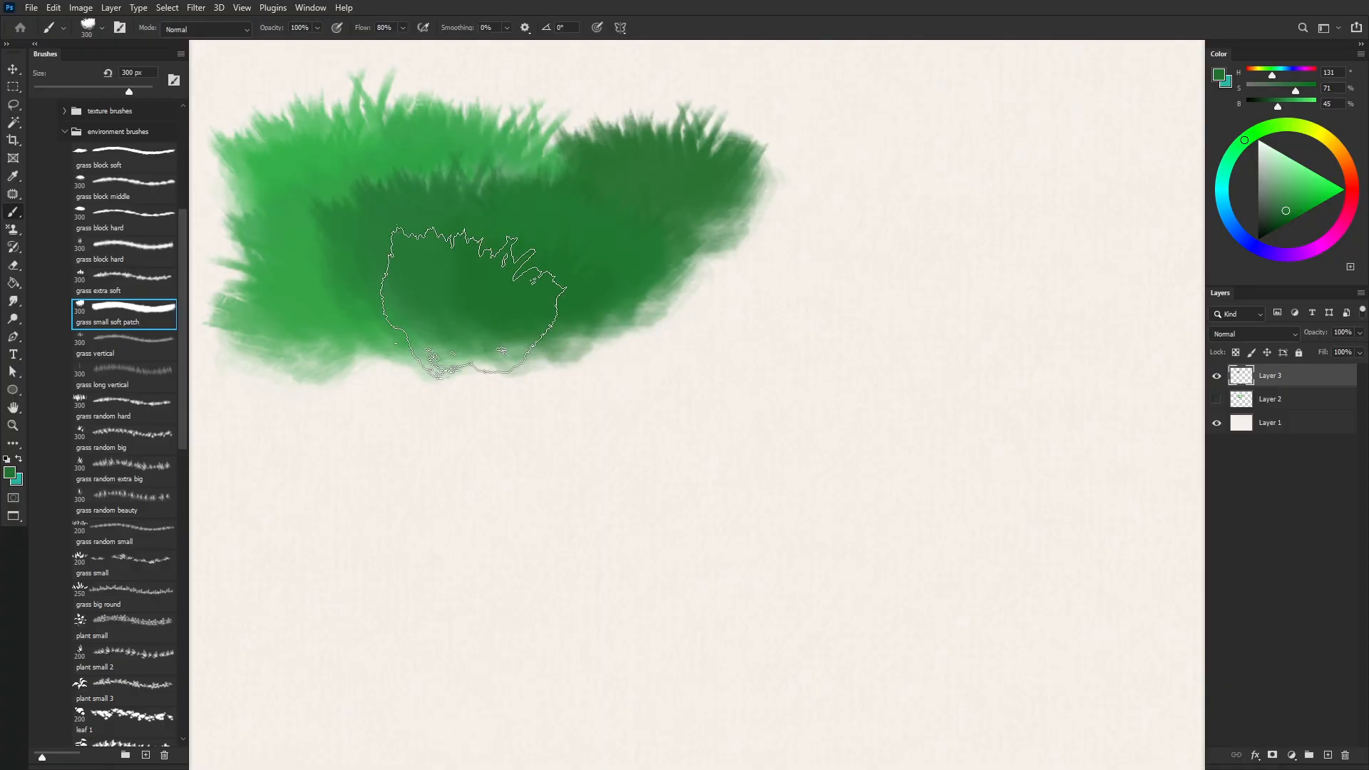
mouse_move(805, 213)
mouse_down()
mouse_move(885, 228)
mouse_move(855, 246)
mouse_move(973, 264)
mouse_move(917, 291)
mouse_move(1115, 306)
mouse_move(1091, 325)
mouse_move(1008, 297)
mouse_move(841, 366)
mouse_up()
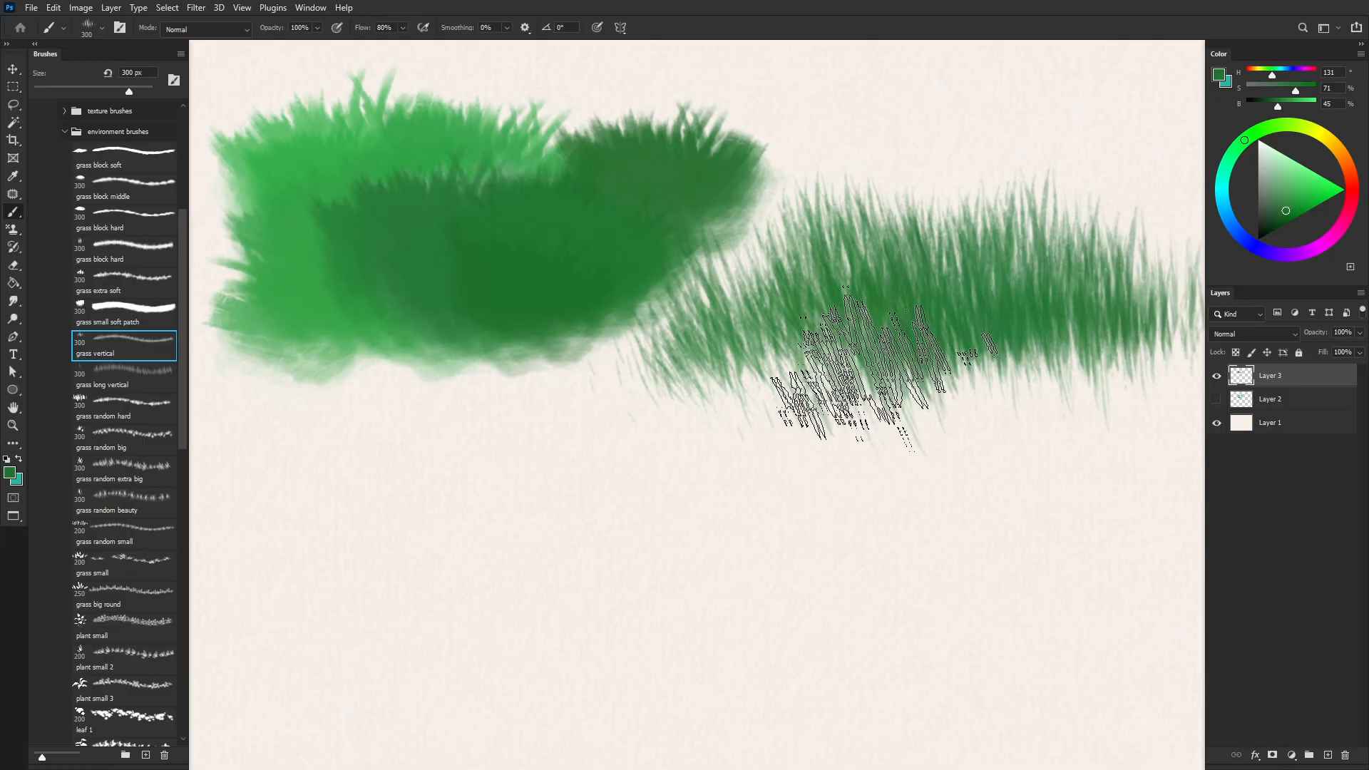
click(1294, 188)
mouse_move(1049, 299)
mouse_down()
mouse_move(917, 306)
mouse_move(972, 300)
mouse_move(955, 185)
mouse_up()
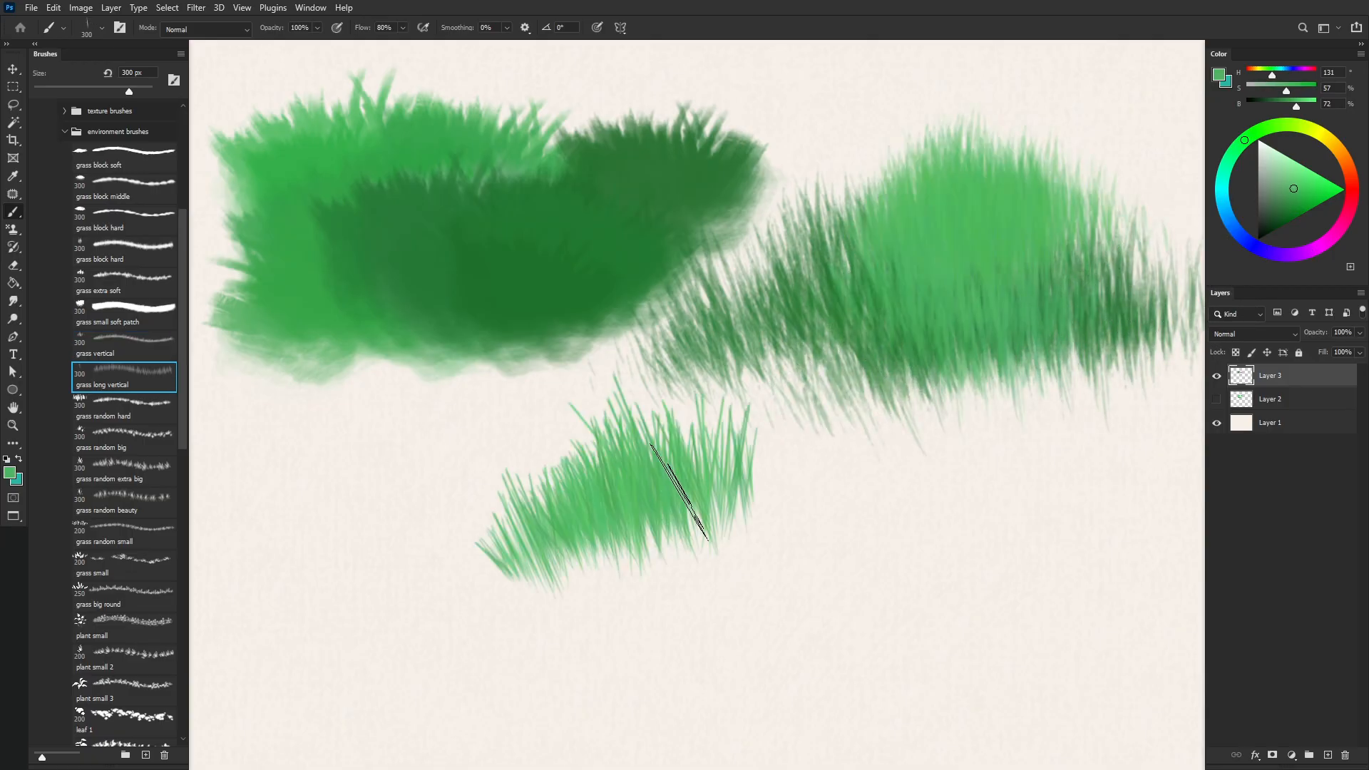
mouse_move(679, 492)
mouse_down()
mouse_move(564, 534)
mouse_move(795, 483)
mouse_move(844, 493)
mouse_move(783, 474)
mouse_move(972, 508)
mouse_move(710, 544)
mouse_move(847, 544)
mouse_move(581, 563)
mouse_up()
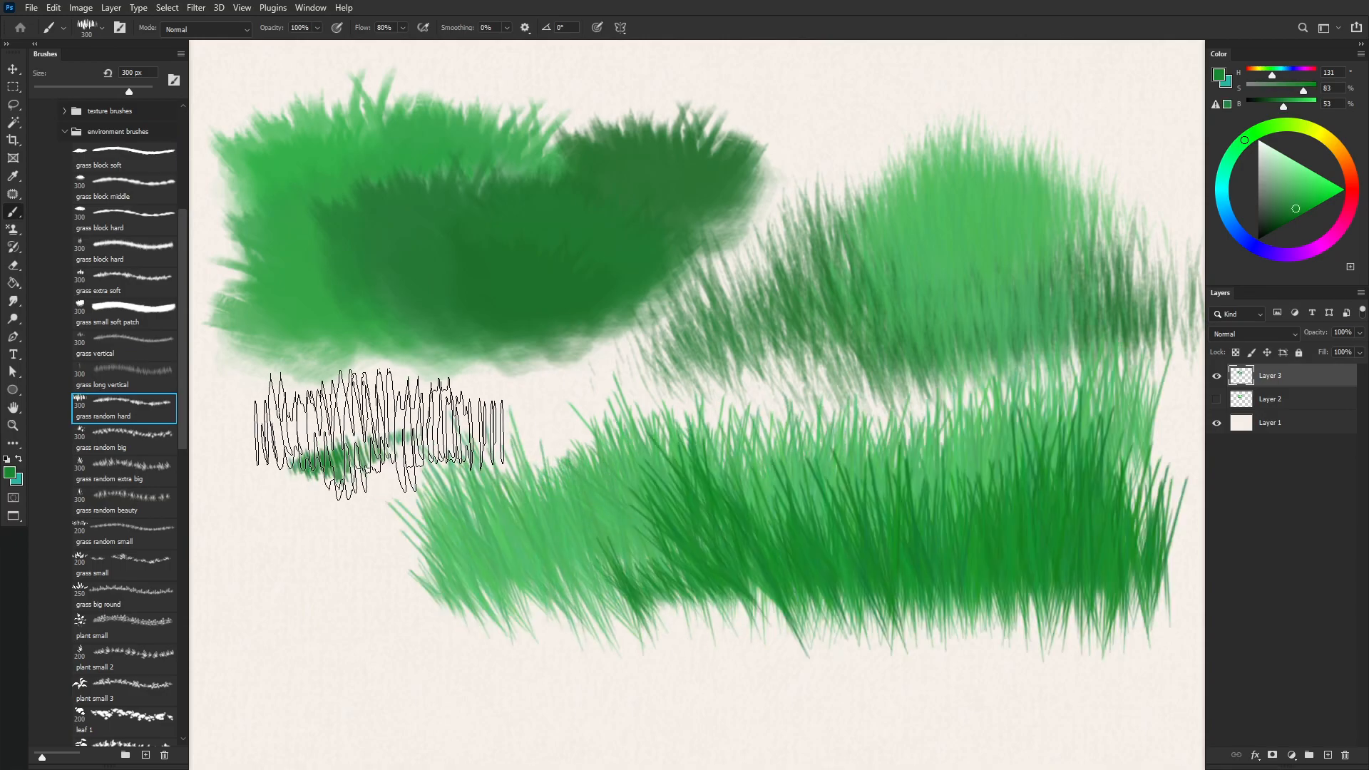
Step: Paint 300 px green samples of grass random hard on Layer 3 and grass random big on the new Layer 4
mouse_move(379, 434)
mouse_down()
mouse_move(342, 423)
mouse_move(290, 440)
mouse_move(335, 420)
mouse_move(313, 413)
mouse_move(454, 426)
mouse_move(370, 435)
mouse_move(333, 470)
mouse_up()
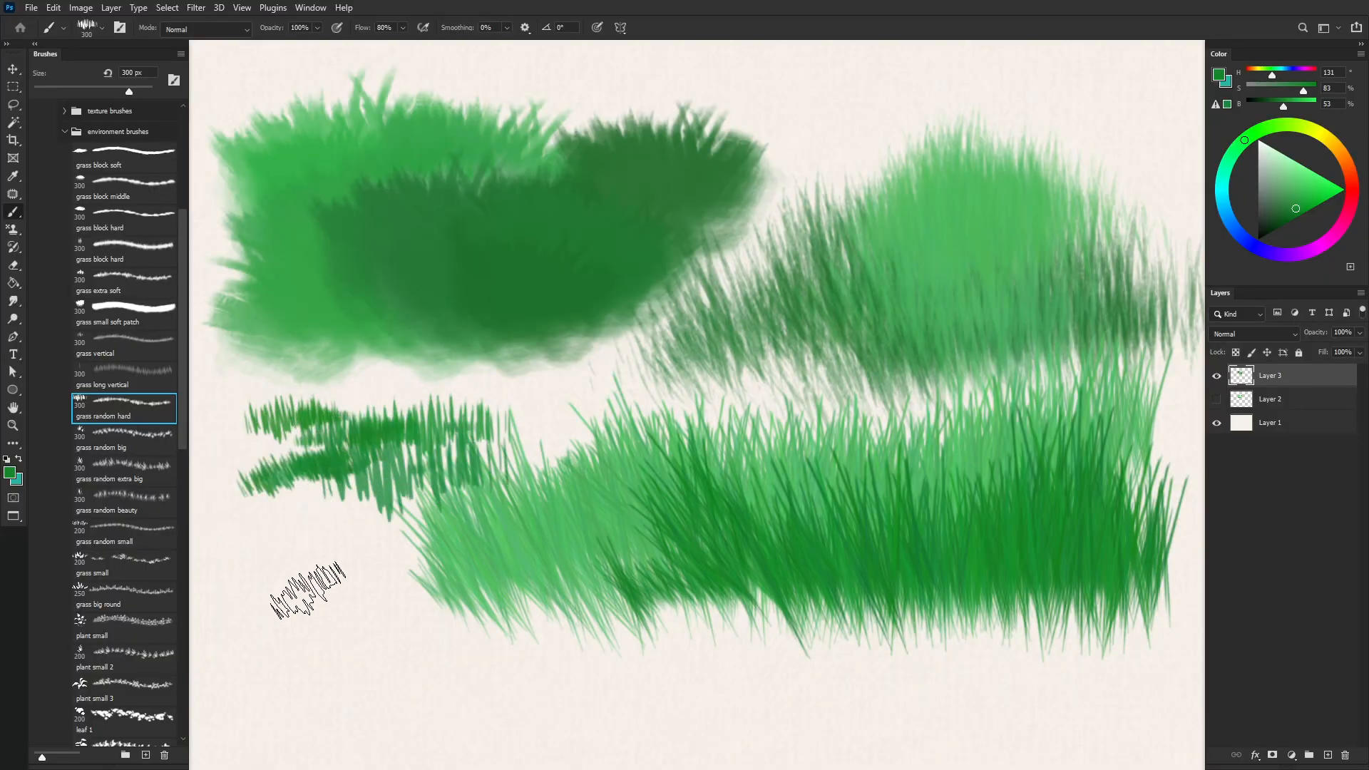
mouse_move(357, 596)
mouse_down()
mouse_move(324, 604)
mouse_move(456, 611)
mouse_move(287, 632)
mouse_move(424, 629)
mouse_move(325, 627)
mouse_up()
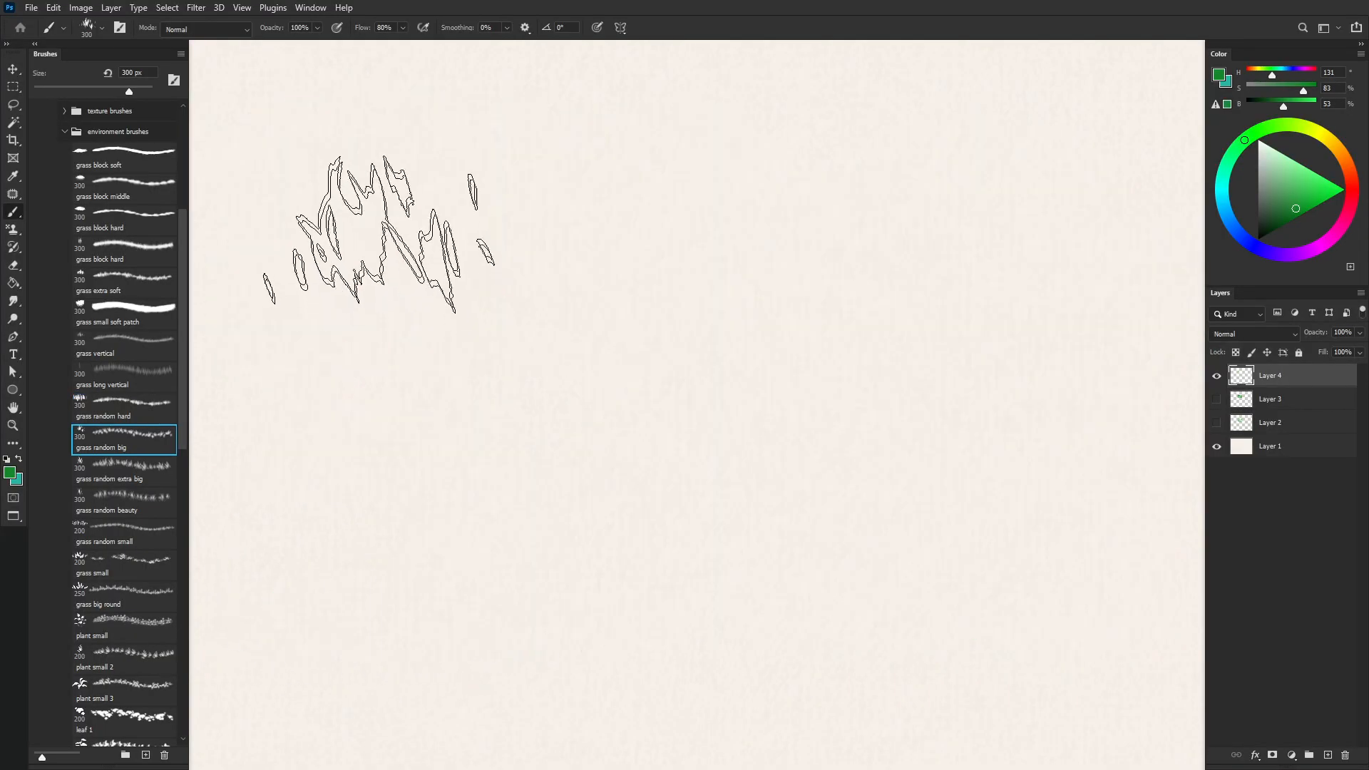
mouse_move(378, 233)
mouse_down()
mouse_move(420, 193)
mouse_move(452, 206)
mouse_move(338, 250)
mouse_move(520, 243)
mouse_move(503, 207)
mouse_up()
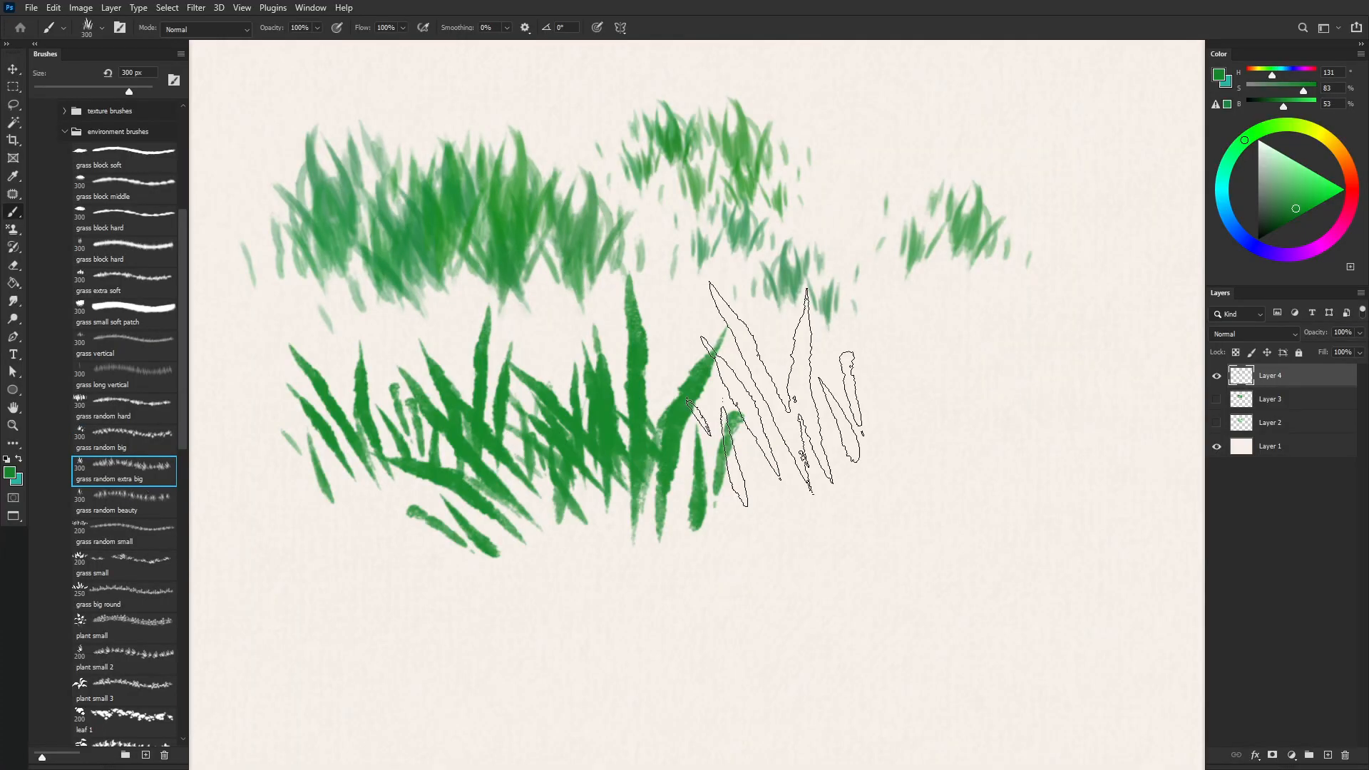
Step: Paint green samples of grass random extra big and grass random beauty, plus grass random small at 200 px, on Layer 4
mouse_move(909, 456)
mouse_down()
mouse_move(923, 416)
mouse_move(979, 413)
mouse_move(873, 410)
mouse_up()
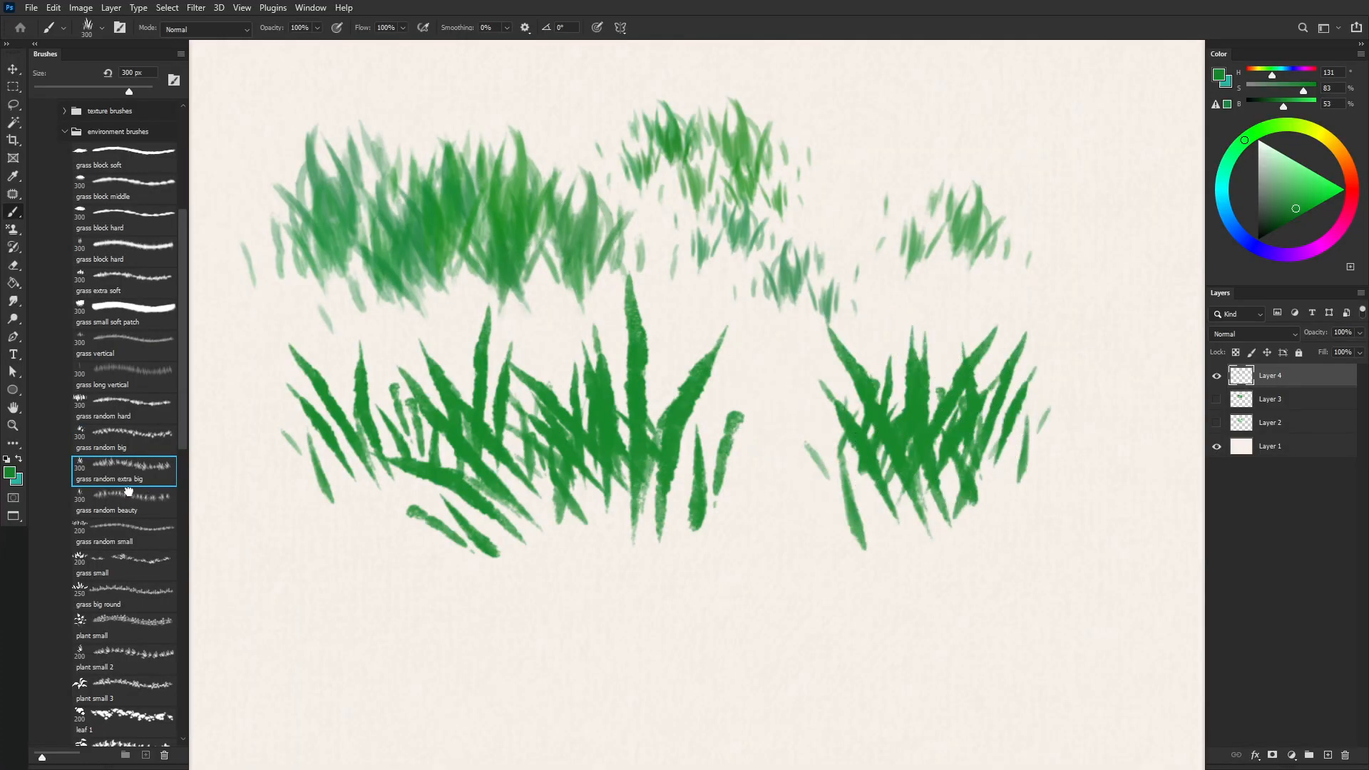
drag(740, 537, 699, 564)
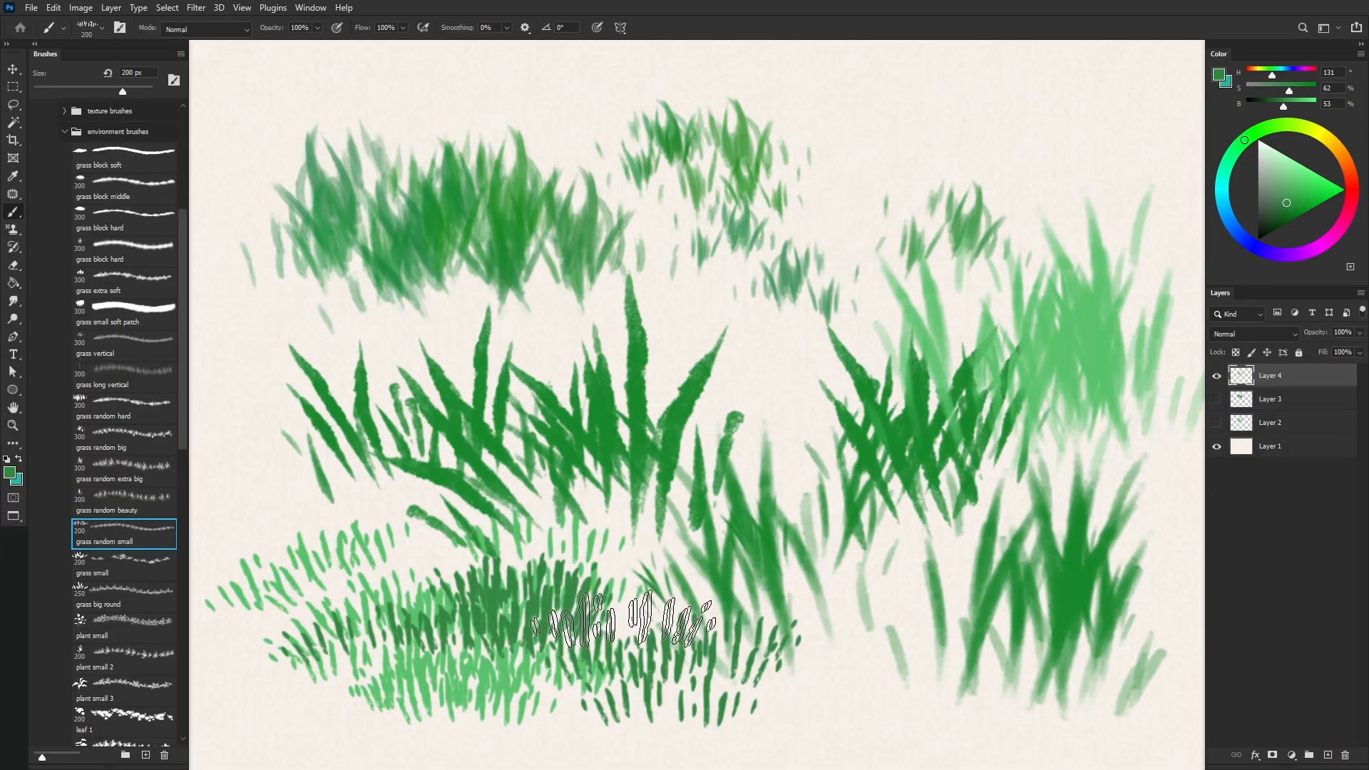
mouse_move(581, 688)
mouse_down()
mouse_move(644, 692)
mouse_move(487, 726)
mouse_move(671, 717)
mouse_move(488, 755)
mouse_move(717, 759)
mouse_move(488, 750)
mouse_move(765, 741)
mouse_move(526, 707)
mouse_move(423, 722)
mouse_move(686, 653)
mouse_move(346, 751)
mouse_move(636, 653)
mouse_move(813, 692)
mouse_move(690, 693)
mouse_move(947, 751)
mouse_move(656, 721)
mouse_move(677, 741)
mouse_up()
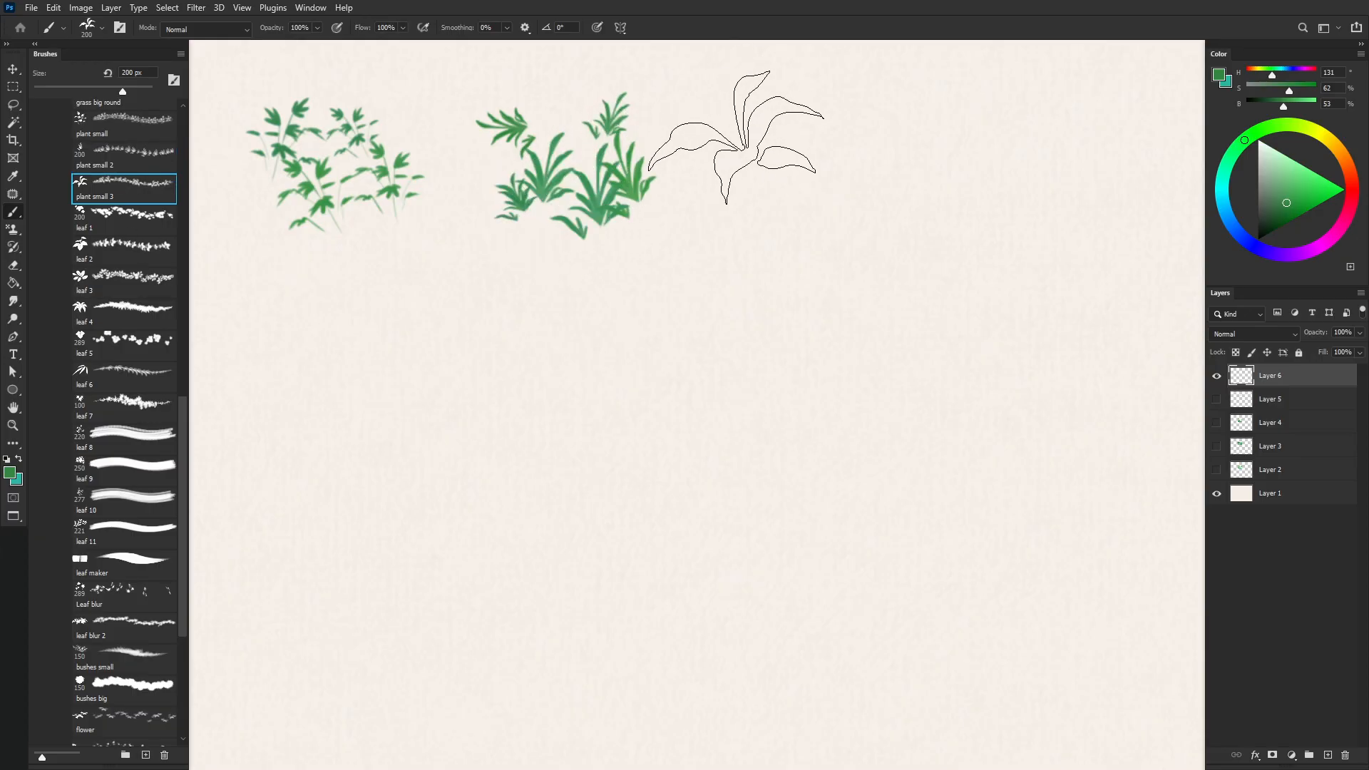
Step: On Layer 6, paint green samples of plant small 3 and a trailing leaf 1 cluster at 200 px
click(735, 136)
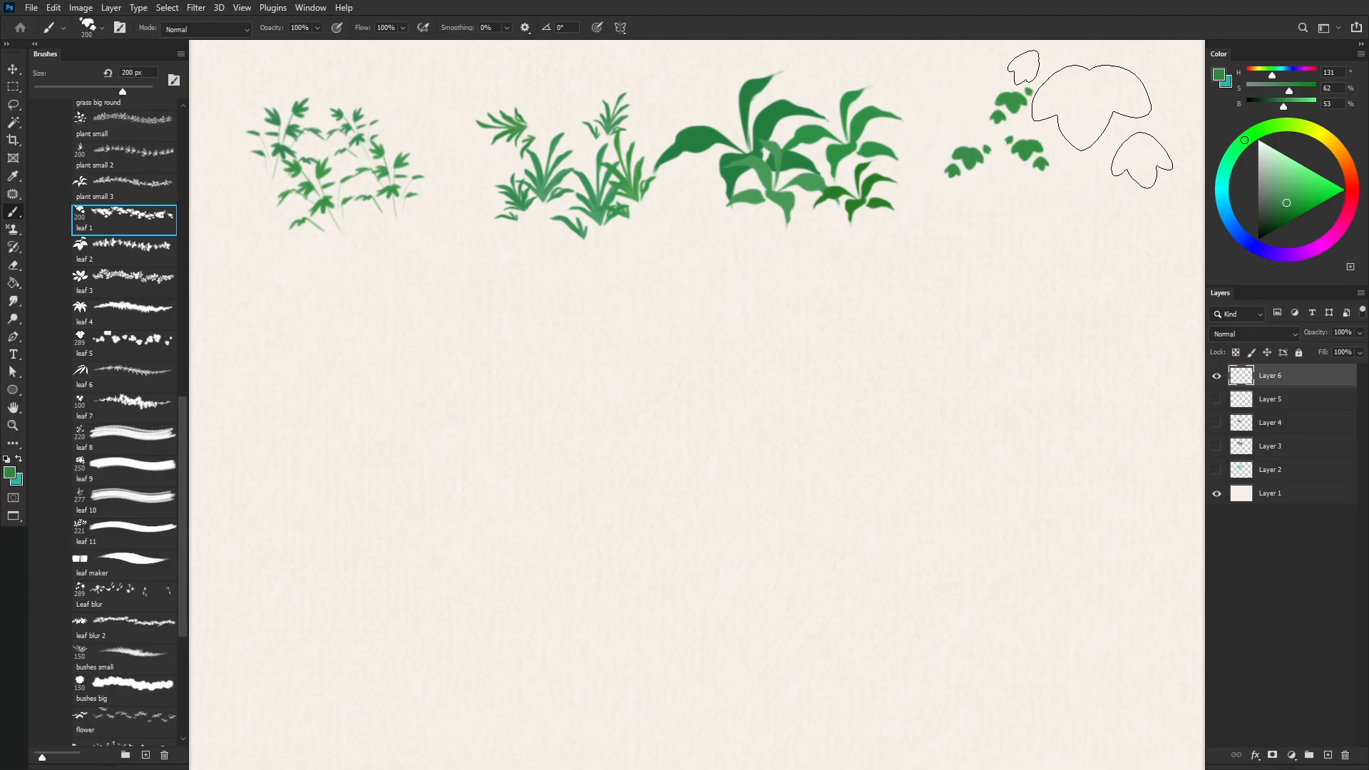
mouse_move(1021, 228)
mouse_down()
mouse_move(989, 314)
mouse_move(1063, 360)
mouse_move(943, 373)
mouse_move(942, 398)
mouse_move(1015, 476)
mouse_move(1055, 556)
mouse_move(998, 292)
mouse_move(1096, 244)
mouse_move(1099, 304)
mouse_move(952, 306)
mouse_up()
Step: Paint a dense green bush with the leaf 2 brush at 200 px below the small plant samples
click(123, 251)
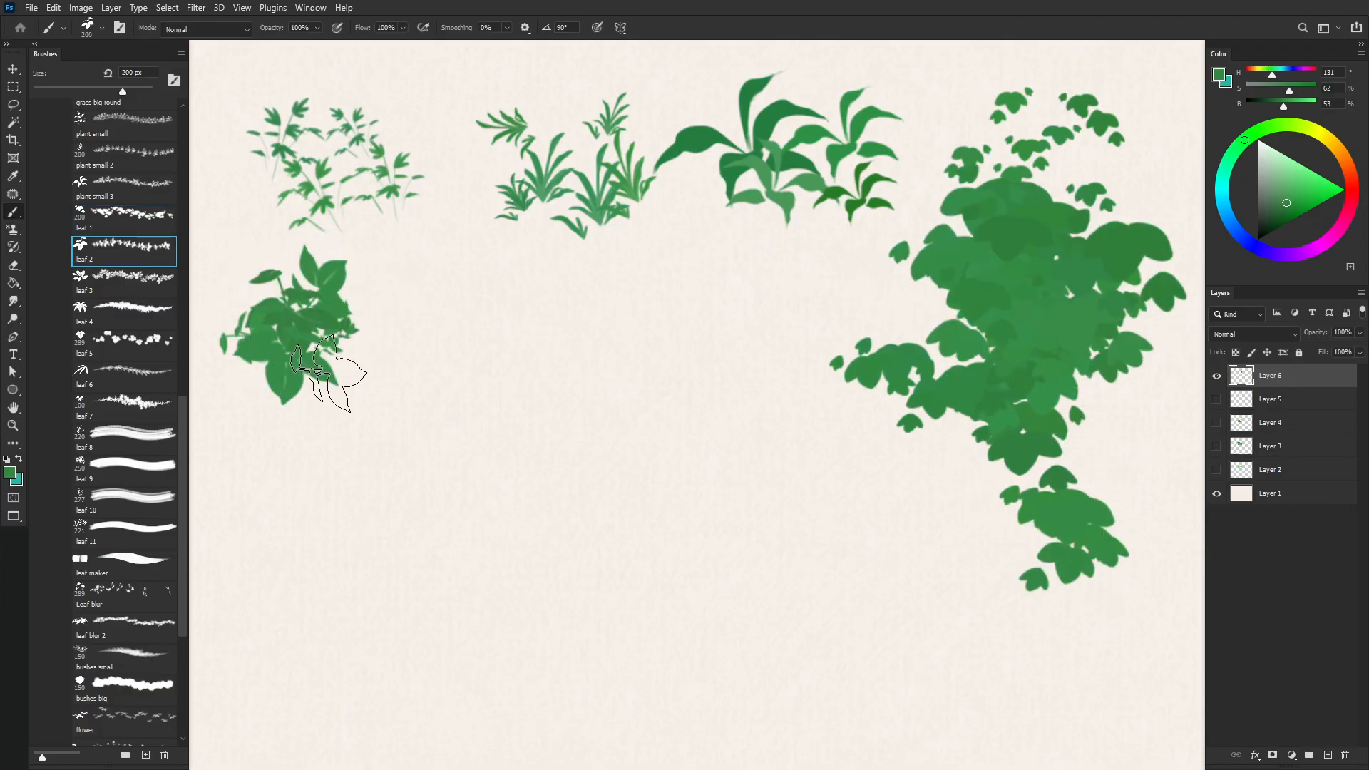
mouse_move(319, 381)
mouse_down()
mouse_move(239, 417)
mouse_move(308, 446)
mouse_up()
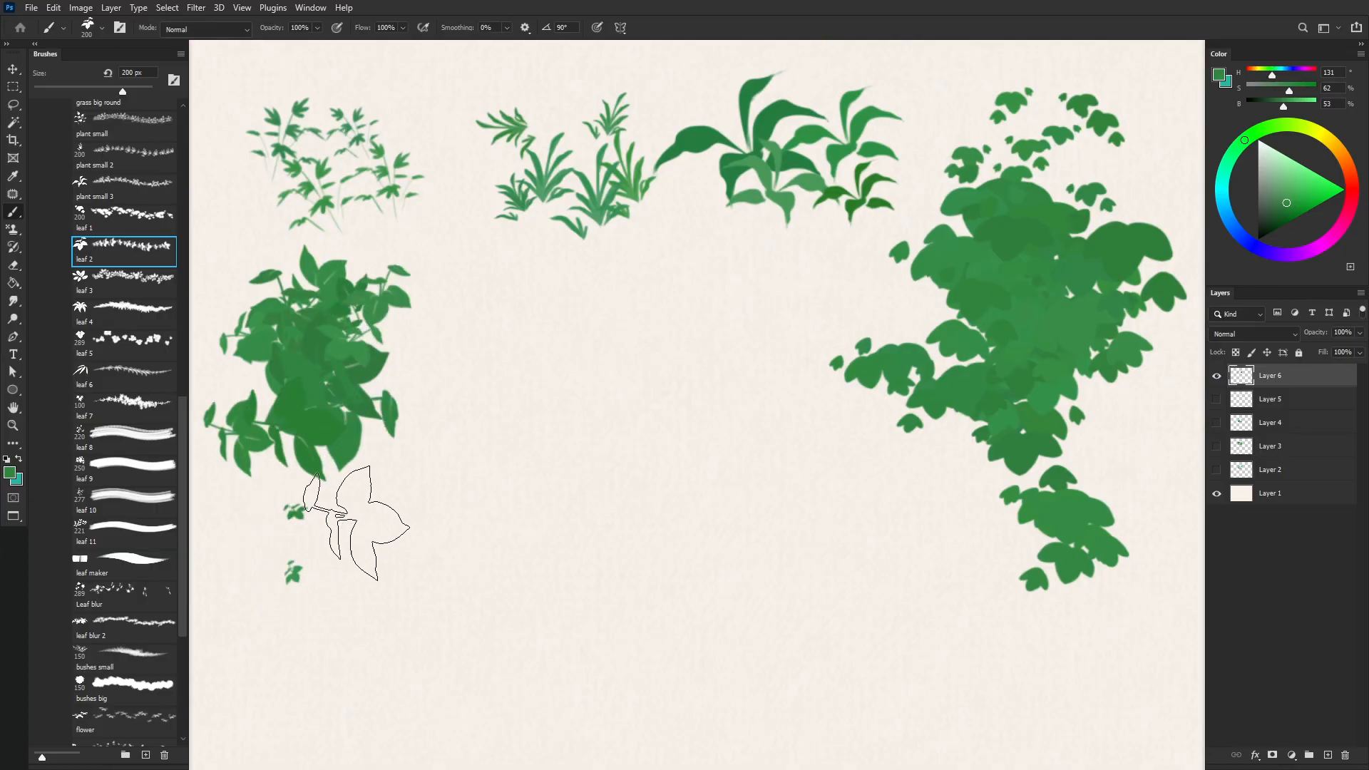
mouse_move(428, 423)
mouse_down()
mouse_move(492, 431)
mouse_move(449, 352)
mouse_move(406, 437)
mouse_move(519, 405)
mouse_move(405, 390)
mouse_move(503, 386)
mouse_up()
drag(467, 431, 391, 428)
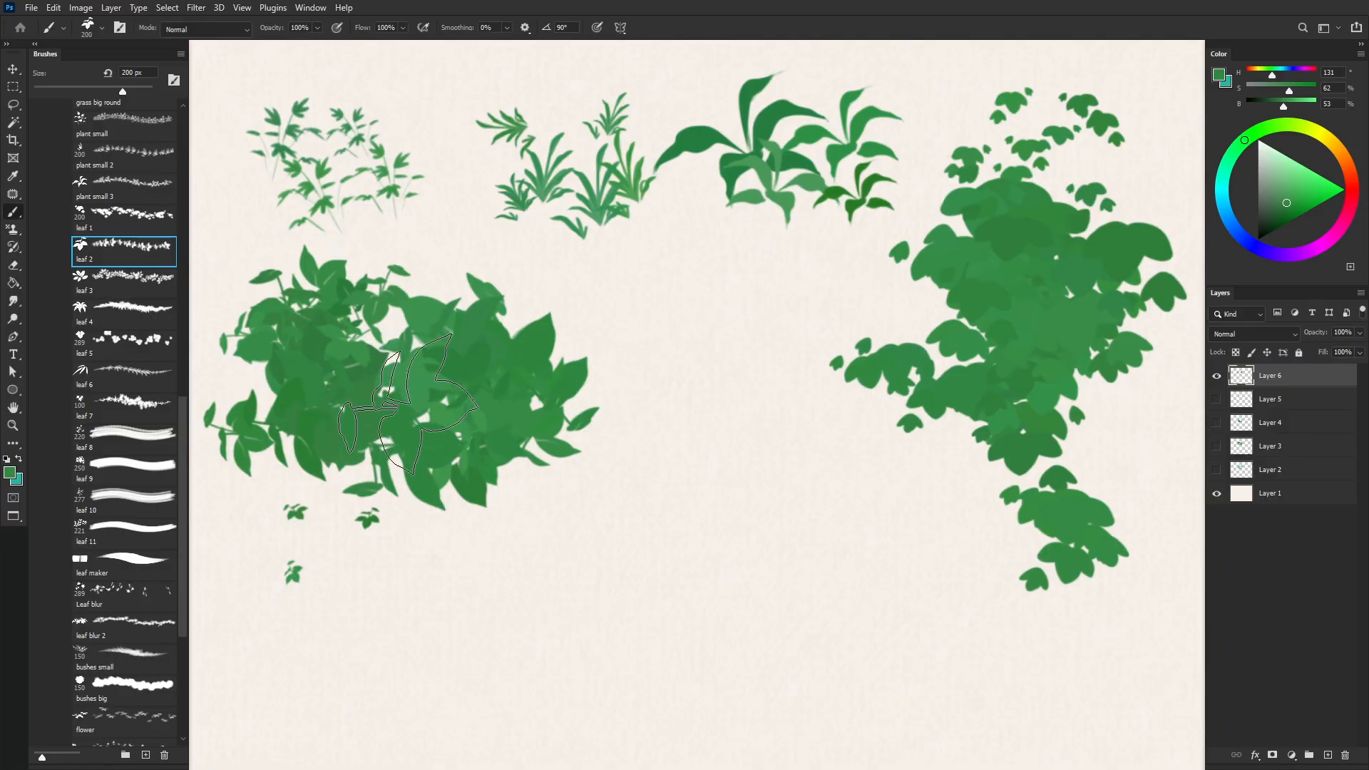
drag(446, 506, 481, 473)
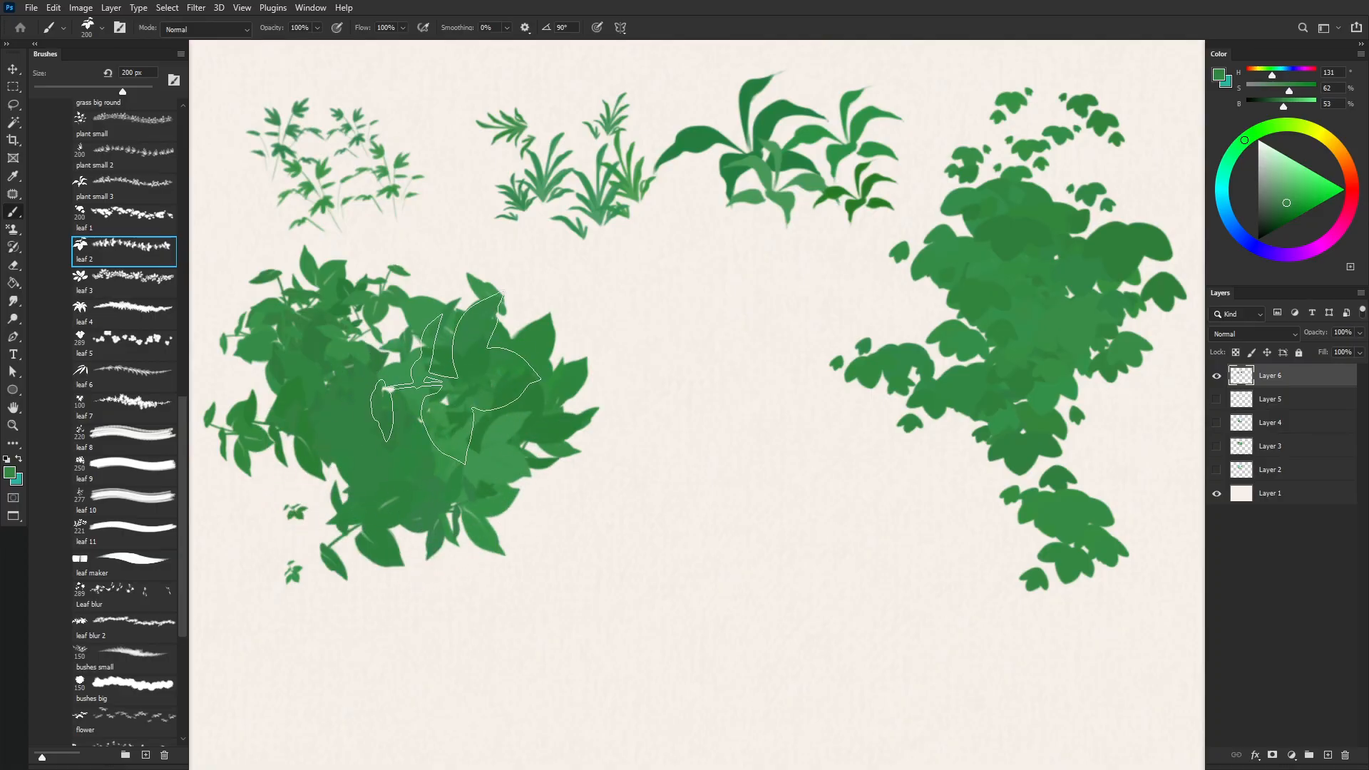
mouse_move(549, 301)
mouse_down()
mouse_move(584, 365)
mouse_move(555, 477)
mouse_up()
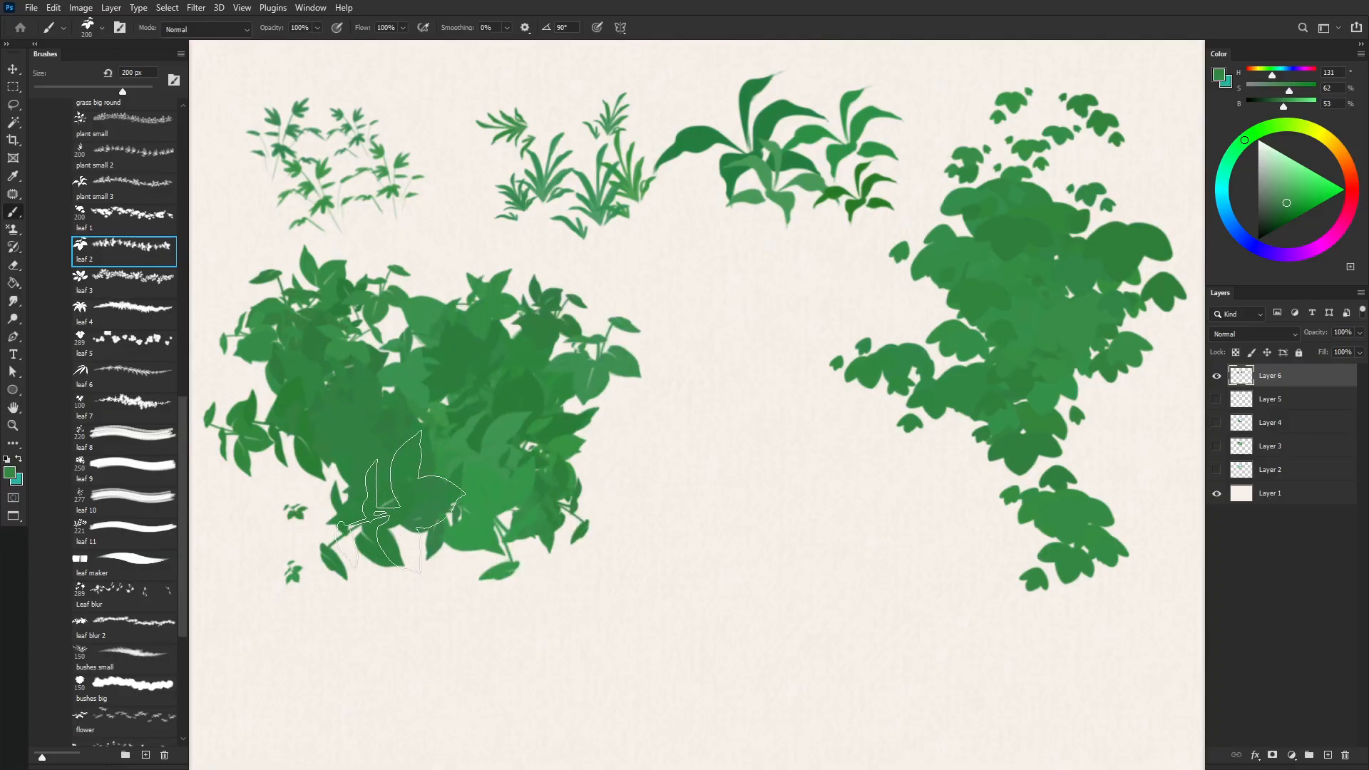
Step: Paint a leaf 3 bush at 200 px between the two foliage masses and leaf 4 clumps below the leaf 2 bush
click(771, 322)
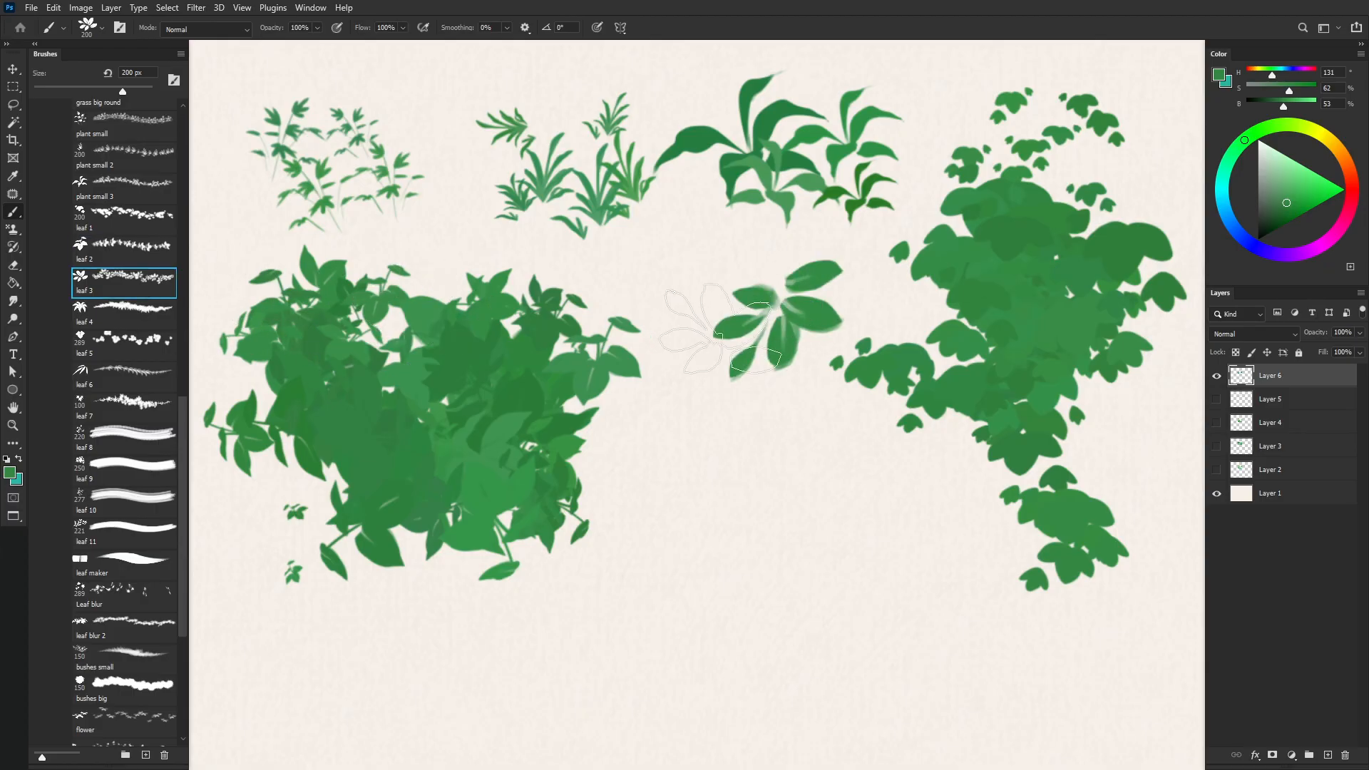
mouse_move(766, 327)
mouse_down()
mouse_move(718, 350)
mouse_move(723, 375)
mouse_move(681, 403)
mouse_up()
mouse_move(842, 428)
mouse_down()
mouse_move(788, 455)
mouse_move(721, 444)
mouse_move(842, 455)
mouse_move(884, 480)
mouse_move(683, 494)
mouse_move(887, 494)
mouse_move(888, 512)
mouse_move(654, 509)
mouse_move(830, 525)
mouse_up()
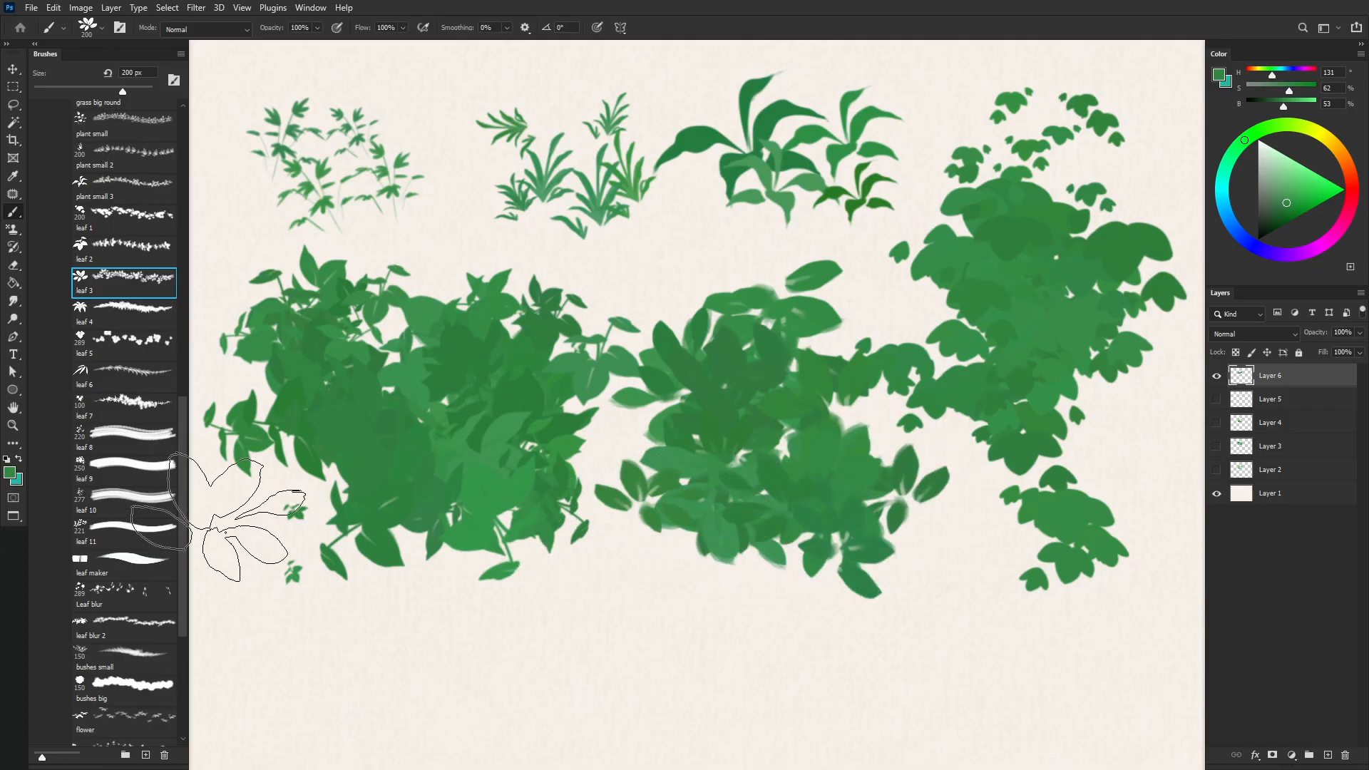
mouse_move(283, 686)
mouse_down()
mouse_move(386, 639)
mouse_move(369, 654)
mouse_move(381, 692)
mouse_move(376, 647)
mouse_move(446, 678)
mouse_move(502, 669)
mouse_move(501, 713)
mouse_move(386, 718)
mouse_up()
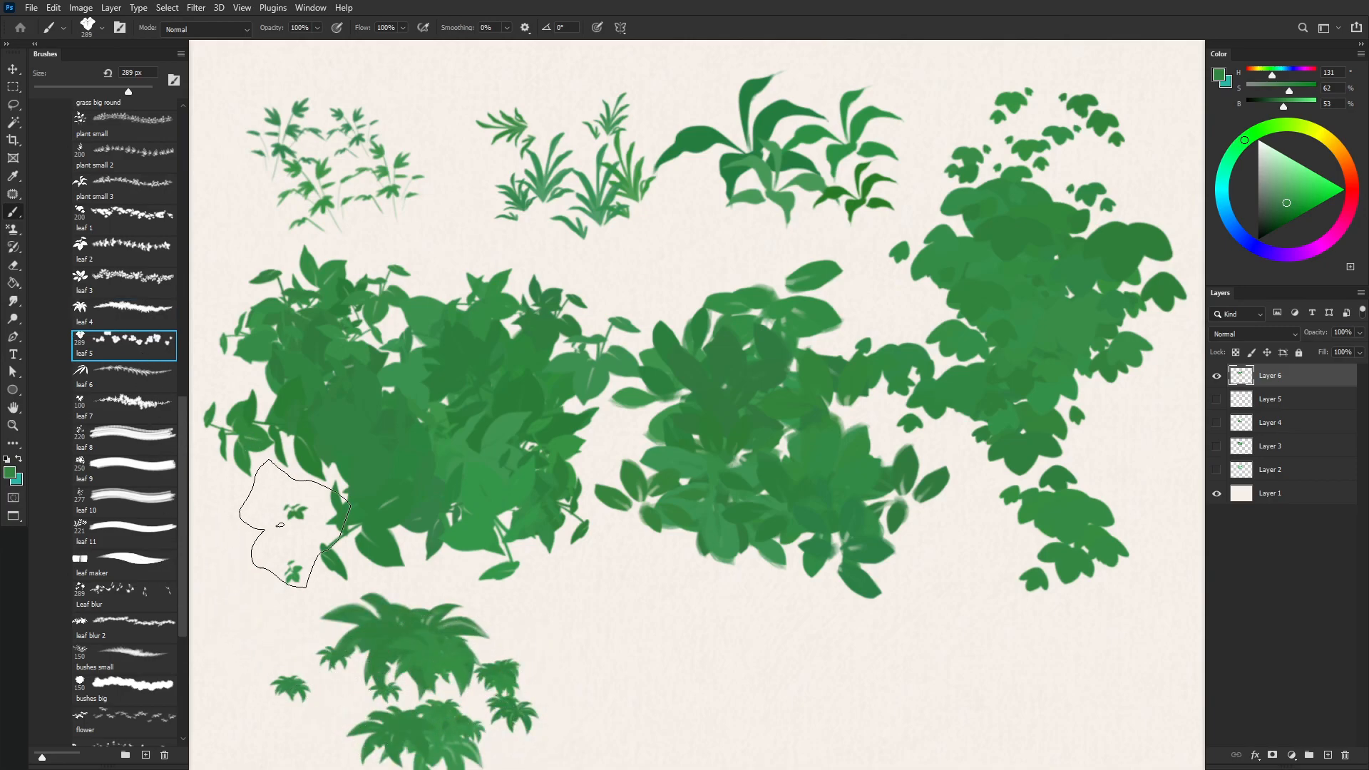
Step: Stamp single leaf 5 leaves at 289 px below the bushes and smaller ones at 100 px
drag(618, 623, 610, 608)
click(540, 644)
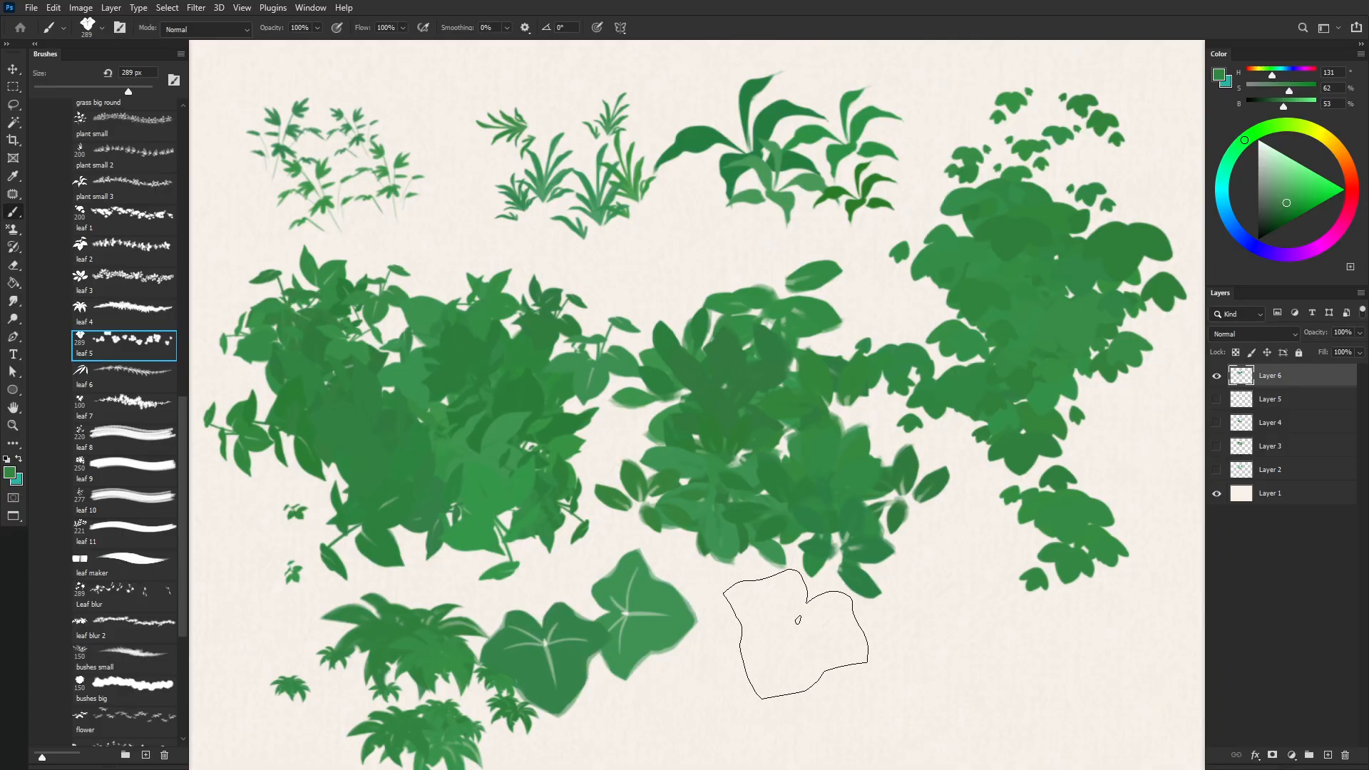
click(798, 589)
key(bracketleft)
key(bracketleft)
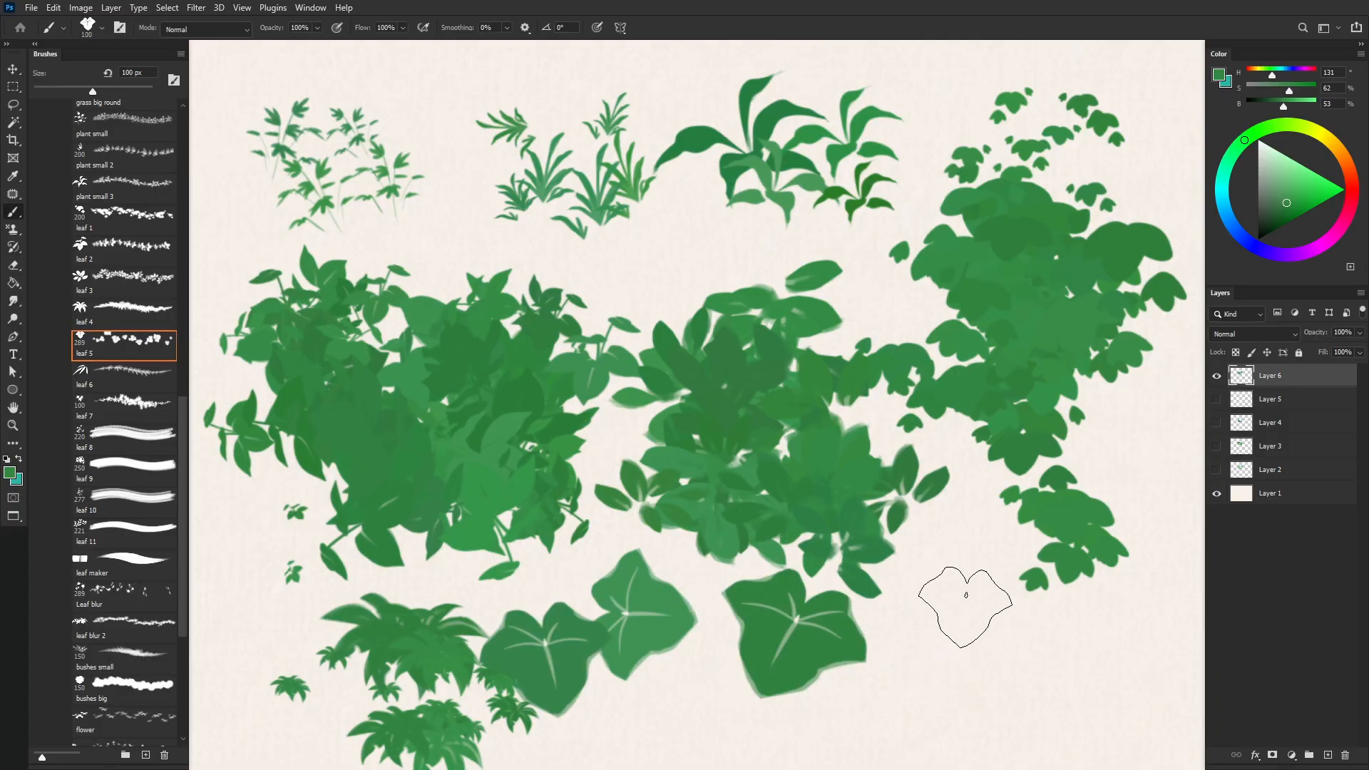
mouse_move(963, 579)
mouse_down()
mouse_move(925, 619)
mouse_move(937, 632)
mouse_move(936, 585)
mouse_move(961, 648)
mouse_move(953, 679)
mouse_move(1011, 675)
mouse_move(1034, 649)
mouse_move(996, 597)
mouse_move(1027, 599)
mouse_up()
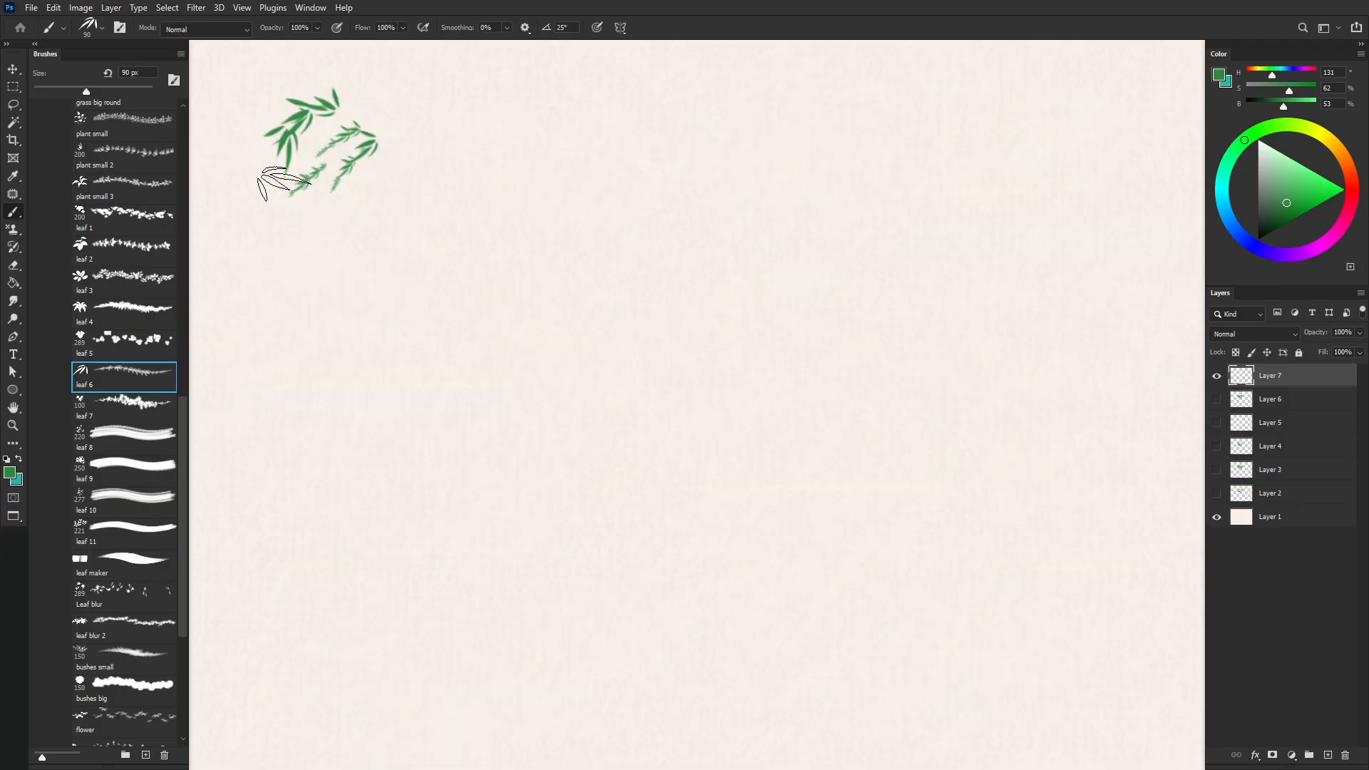
Step: On Layer 7, paint a winding vine at 90 px and a dense bamboo-like bush with the leaf 6 brush
mouse_move(284, 181)
mouse_down()
mouse_move(294, 237)
mouse_move(352, 270)
mouse_move(362, 340)
mouse_move(264, 390)
mouse_move(355, 492)
mouse_move(239, 536)
mouse_move(340, 545)
mouse_move(305, 658)
mouse_up()
mouse_move(393, 136)
mouse_down()
mouse_move(298, 172)
mouse_move(278, 210)
mouse_up()
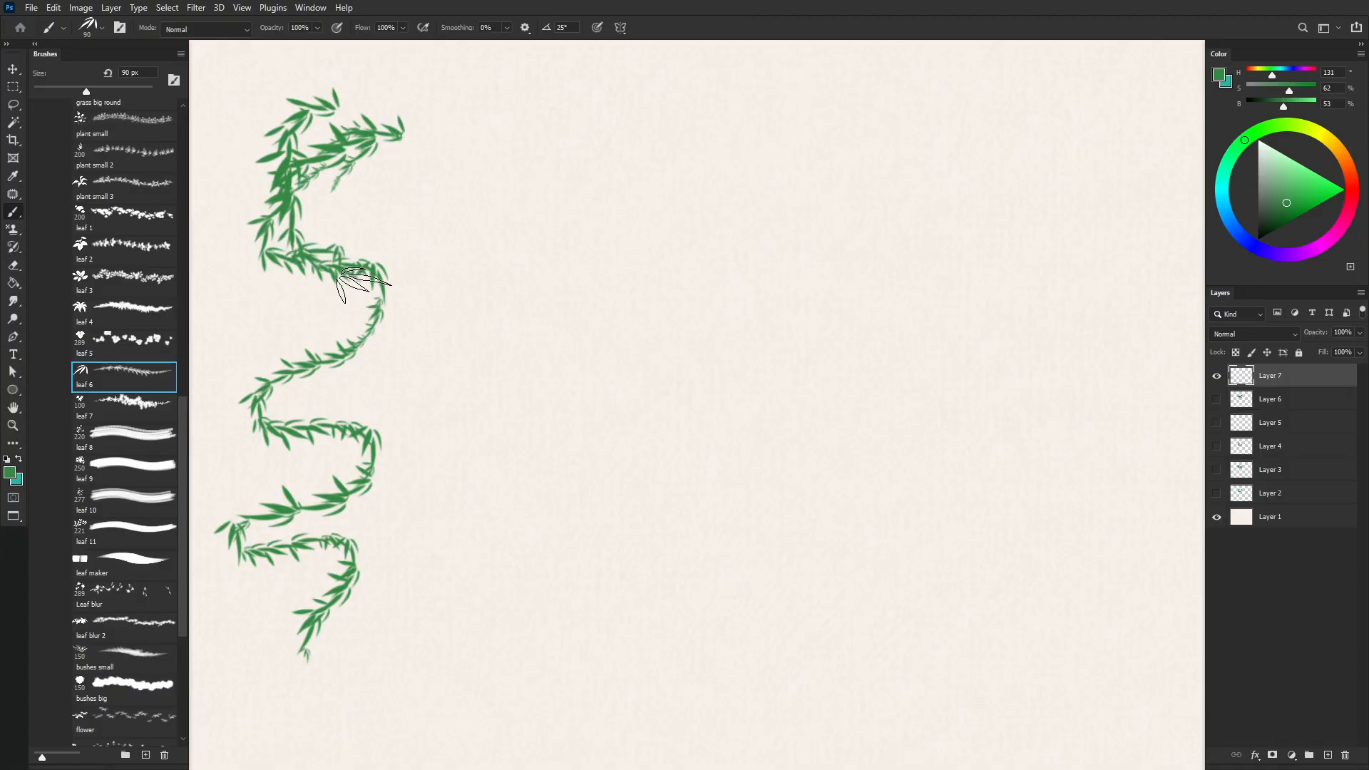
key(.)
drag(431, 210, 464, 308)
Step: Paint a leaf 7 sample and a 220 px leaf 8 bush, varying the bush with light and dark green leaves
mouse_move(847, 177)
mouse_down()
mouse_move(815, 223)
mouse_move(743, 267)
mouse_move(806, 214)
mouse_move(770, 314)
mouse_up()
mouse_move(962, 285)
mouse_down()
mouse_move(1068, 298)
mouse_move(1006, 292)
mouse_move(984, 396)
mouse_move(938, 404)
mouse_up()
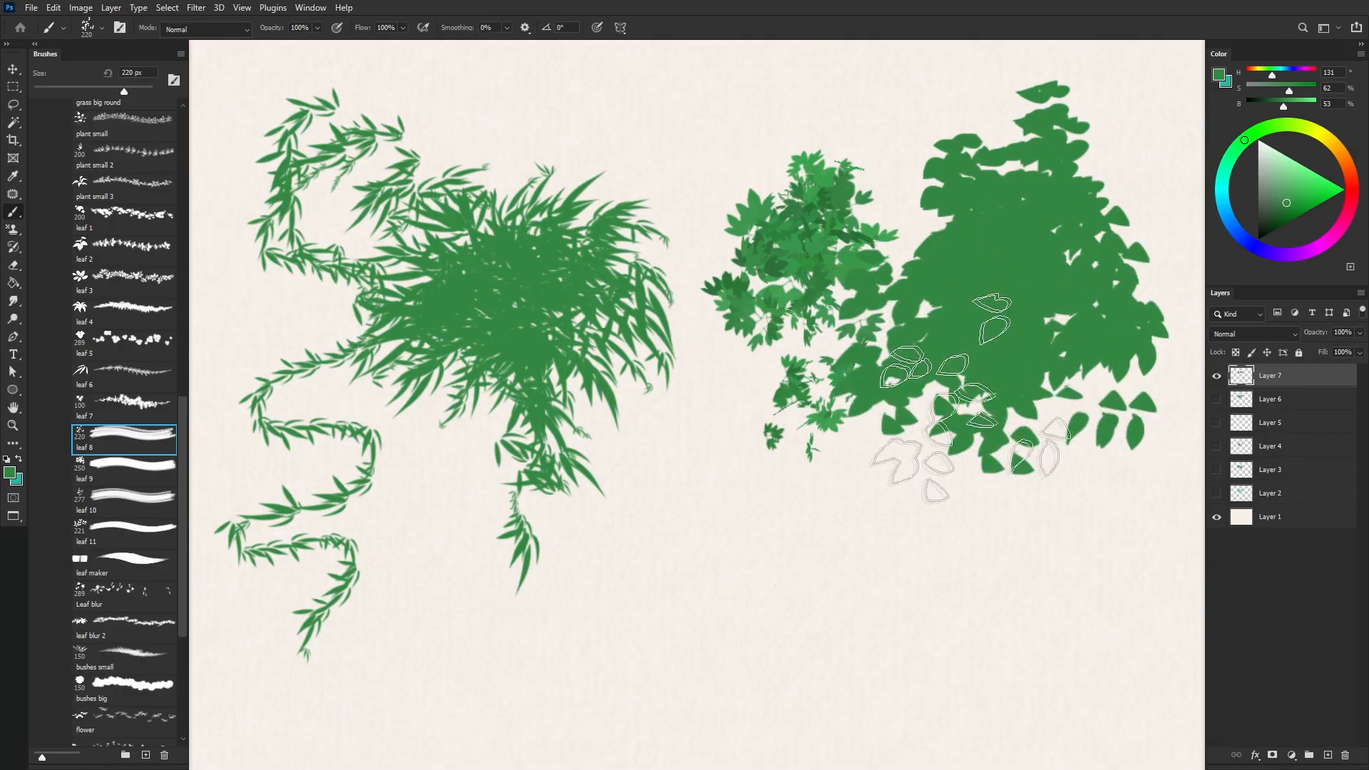
click(1283, 176)
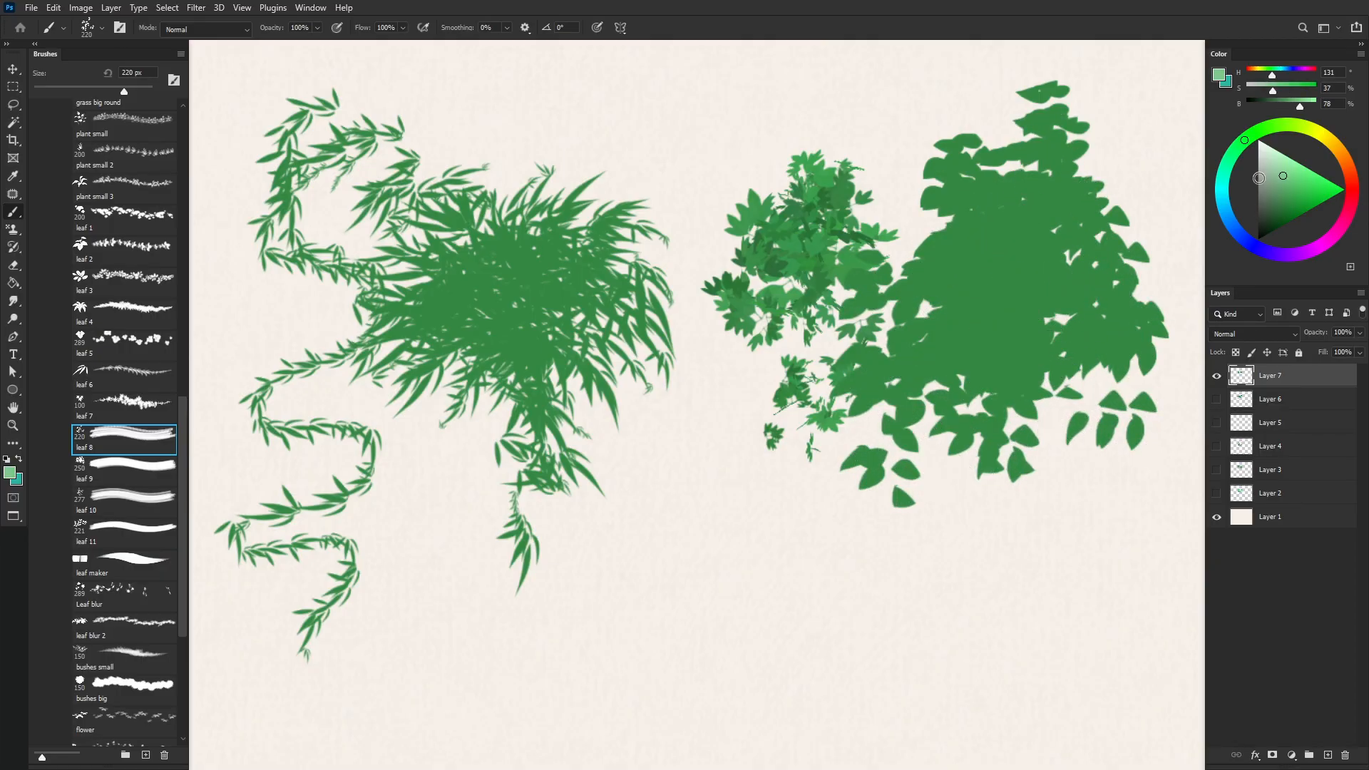
drag(997, 264, 936, 285)
click(1285, 204)
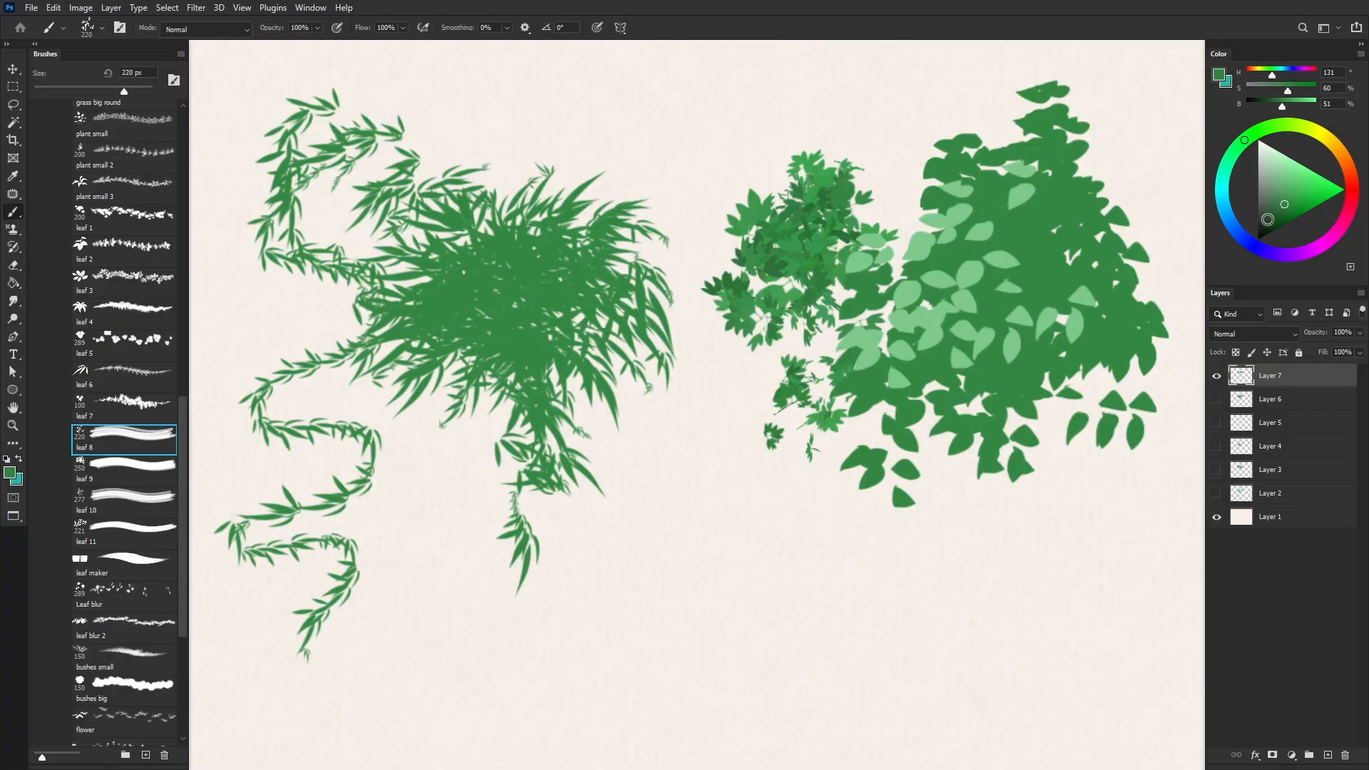
click(1088, 326)
click(1297, 209)
mouse_move(1191, 235)
mouse_down()
mouse_move(1055, 307)
mouse_move(1070, 342)
mouse_up()
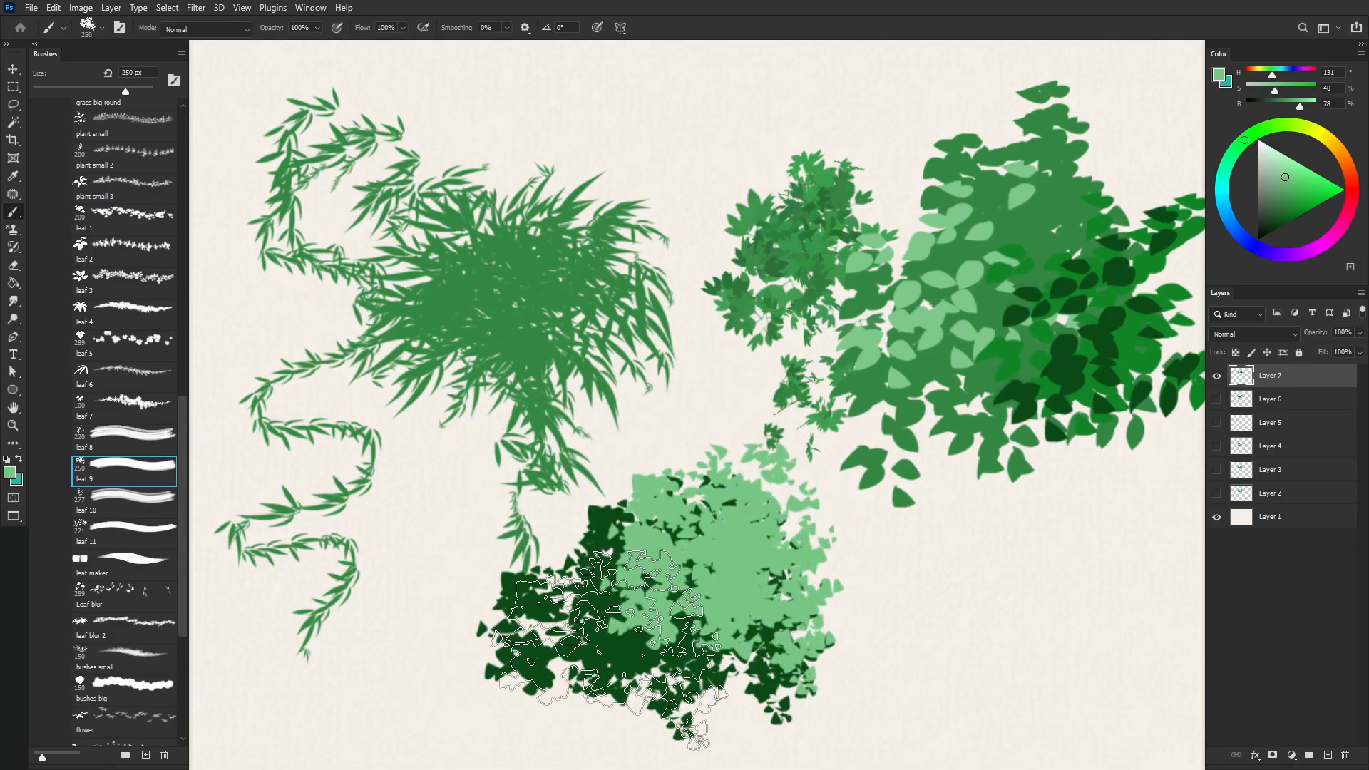
Step: Paint a light green leaf 10 sample beside the leaf 9 clump and pick a more saturated green
key(period)
mouse_move(978, 603)
mouse_down()
mouse_move(928, 622)
mouse_move(996, 588)
mouse_move(1039, 557)
mouse_up()
click(1290, 210)
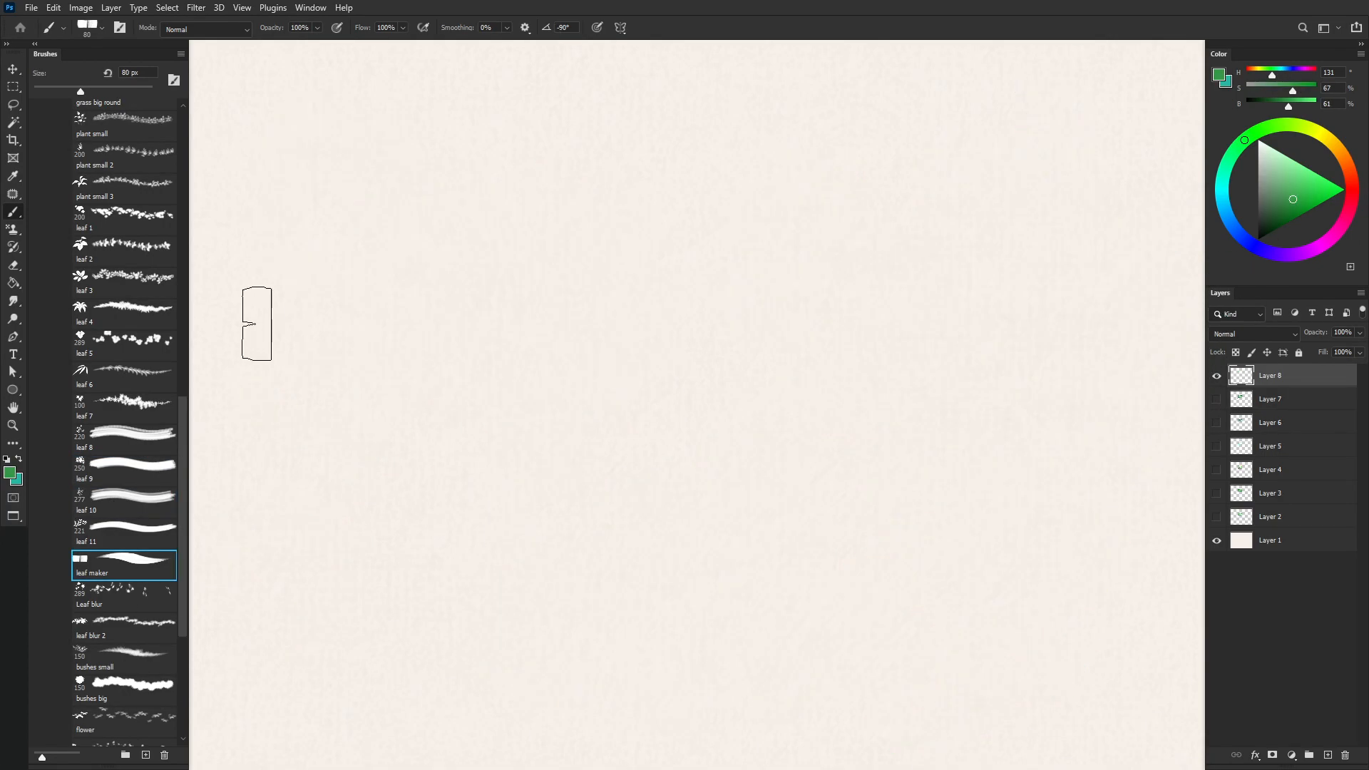
Step: On Layer 8, paint long green leaves radiating from a common centre with the leaf maker brush at 80 px
mouse_move(255, 320)
mouse_down()
mouse_move(317, 287)
mouse_move(512, 274)
mouse_up()
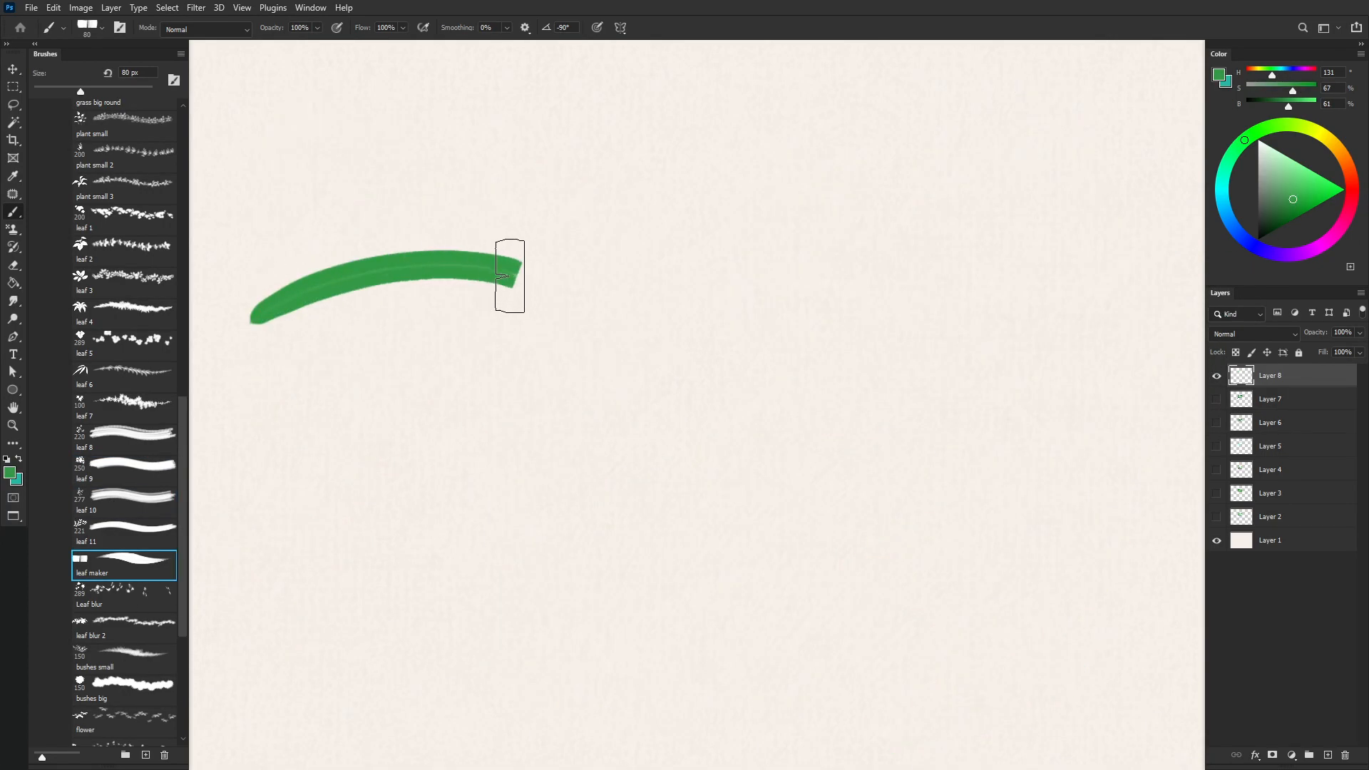
drag(550, 330, 342, 426)
drag(542, 367, 391, 482)
mouse_move(590, 385)
mouse_down()
mouse_move(479, 512)
mouse_move(646, 495)
mouse_up()
mouse_move(659, 391)
mouse_down()
mouse_move(777, 479)
mouse_move(824, 435)
mouse_up()
drag(677, 346, 873, 383)
drag(725, 300, 845, 271)
mouse_move(639, 306)
mouse_down()
mouse_move(782, 182)
mouse_move(619, 180)
mouse_up()
drag(595, 317, 503, 183)
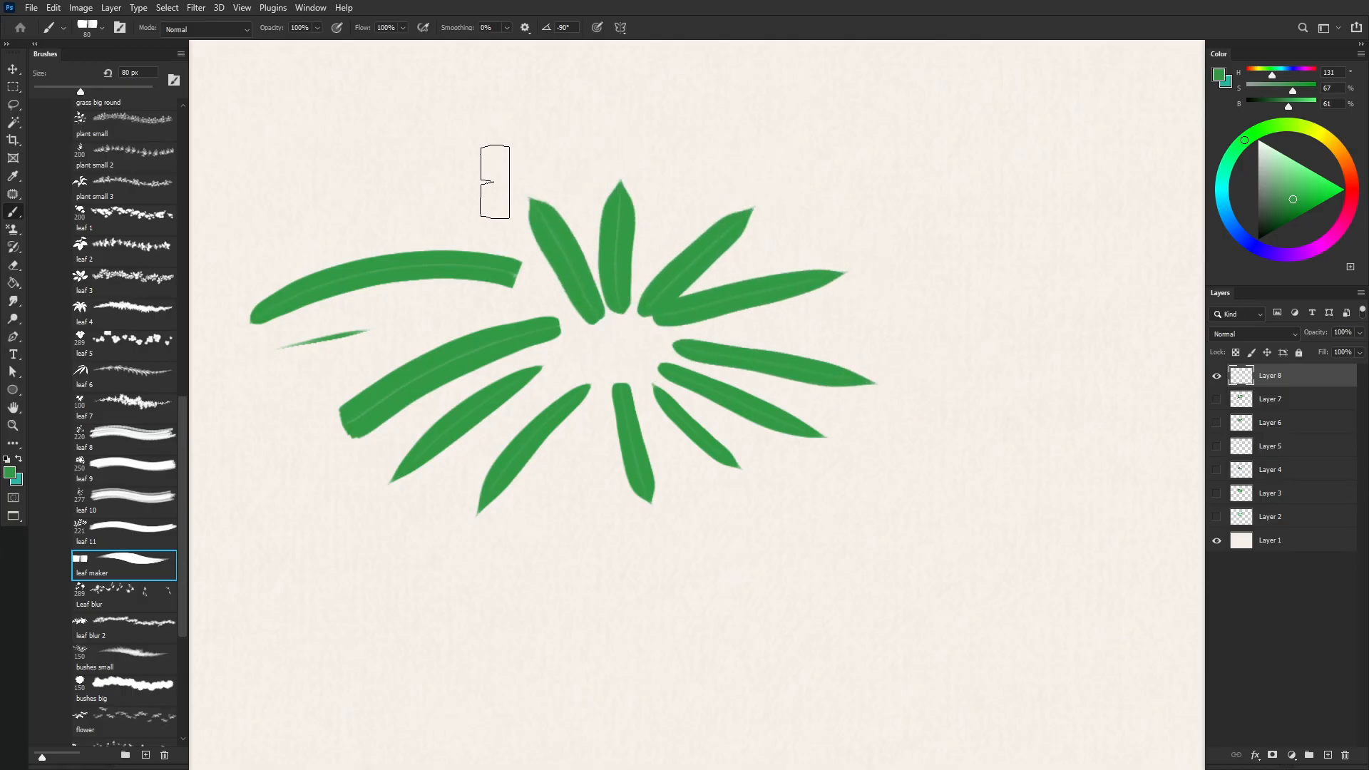
drag(600, 315, 509, 304)
drag(596, 349, 531, 335)
Step: Paint additional separate leaf maker leaves in green beside and below the radial leaf cluster
drag(842, 200, 927, 168)
mouse_move(841, 238)
mouse_down()
mouse_move(982, 212)
mouse_move(969, 269)
mouse_up()
drag(899, 330, 1023, 356)
drag(904, 357, 955, 385)
mouse_move(902, 436)
mouse_down()
mouse_move(835, 497)
mouse_move(816, 565)
mouse_up()
mouse_move(963, 472)
mouse_down()
mouse_move(898, 623)
mouse_move(991, 576)
mouse_move(1024, 520)
mouse_move(1038, 549)
mouse_move(1111, 537)
mouse_move(1125, 453)
mouse_up()
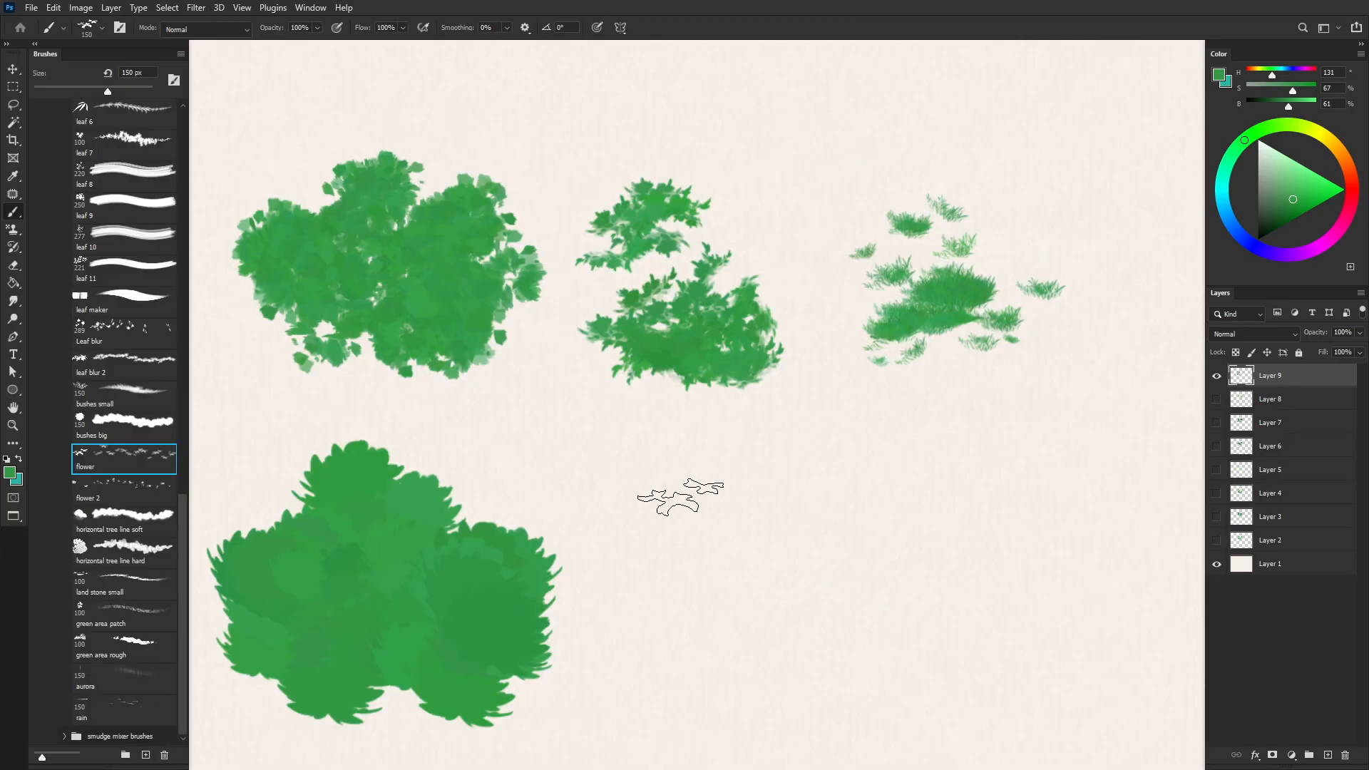
Step: On Layer 9, paint flower brush samples at 150 px in green and in an orange-brown with hue 24
drag(678, 489, 603, 479)
click(1333, 156)
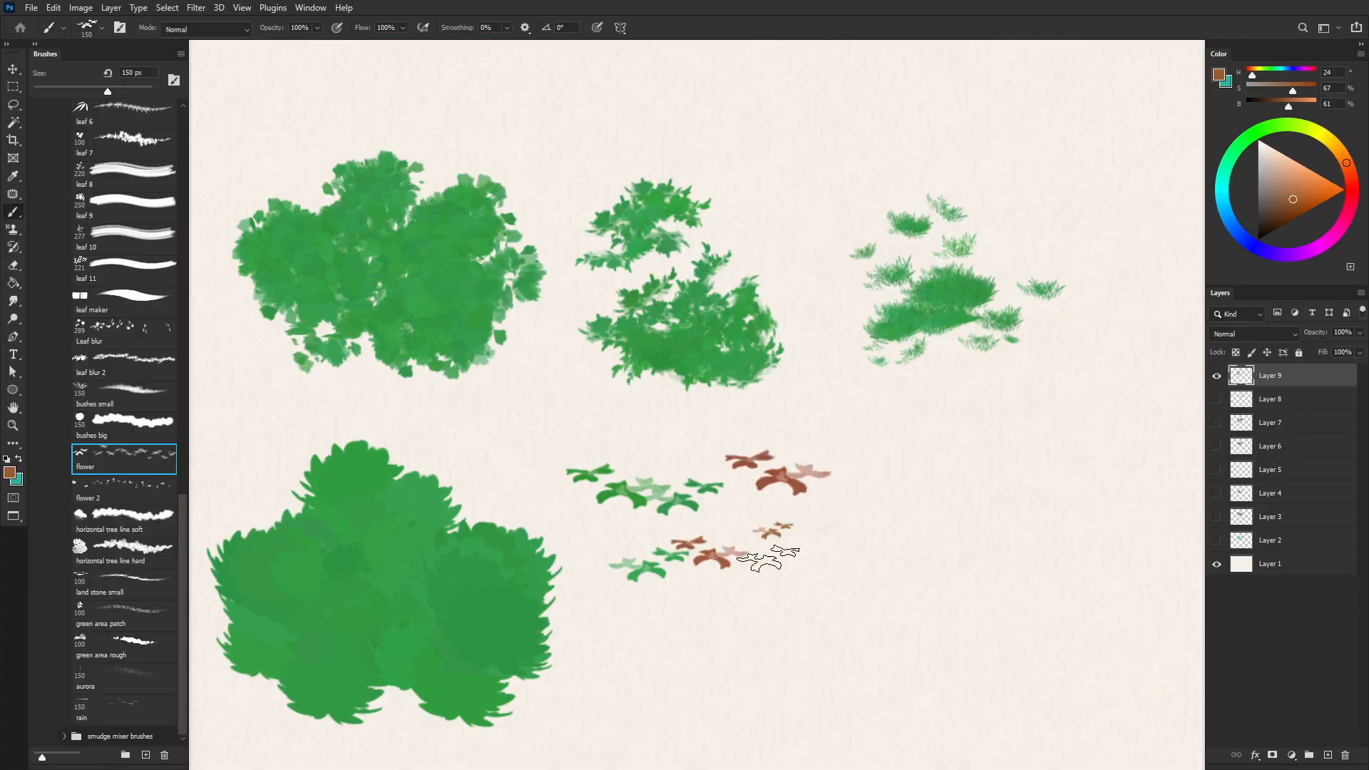
mouse_move(764, 555)
mouse_down()
mouse_move(743, 599)
mouse_move(692, 617)
mouse_up()
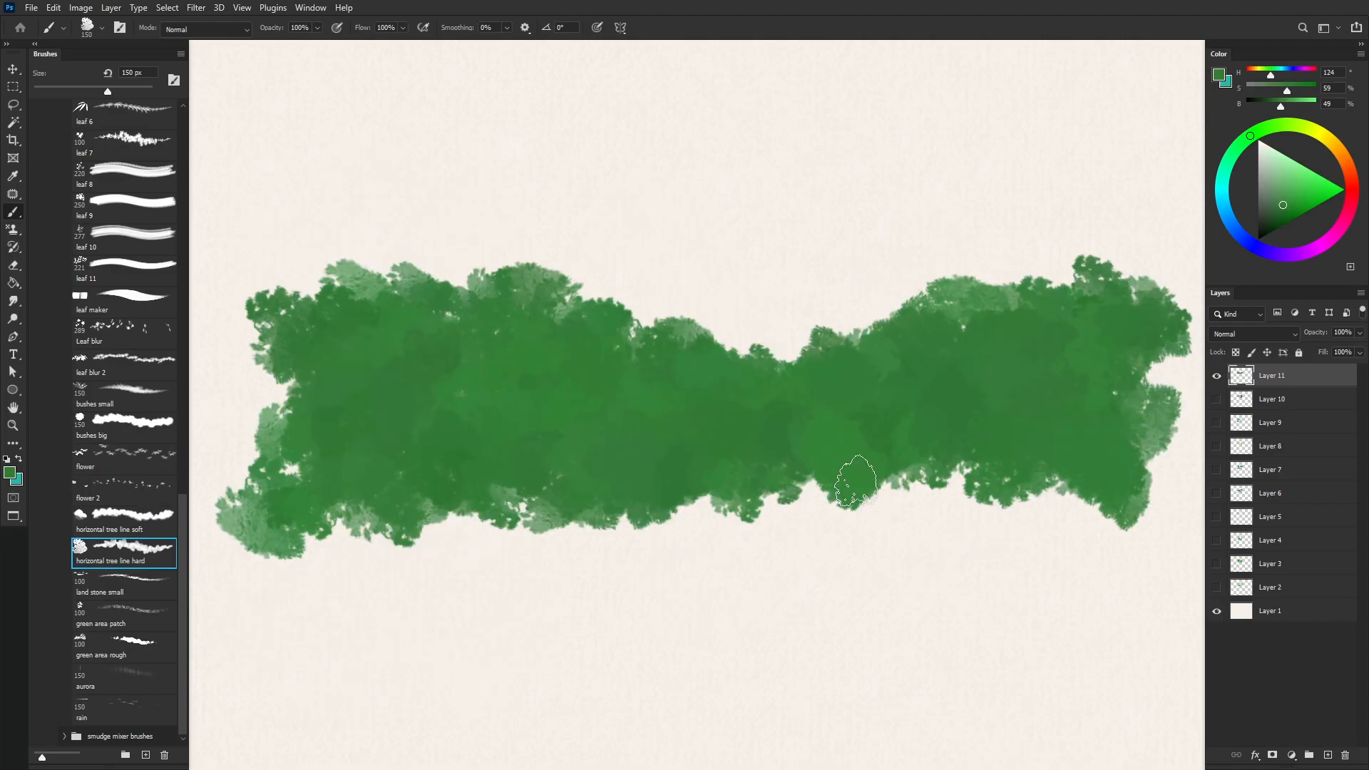
Step: Extend the horizontal tree line hard band on Layer 11 and paint land stone small strokes below it at 100 and 150 px
mouse_move(856, 482)
mouse_down()
mouse_move(535, 503)
mouse_move(834, 507)
mouse_move(587, 494)
mouse_move(754, 498)
mouse_move(636, 495)
mouse_up()
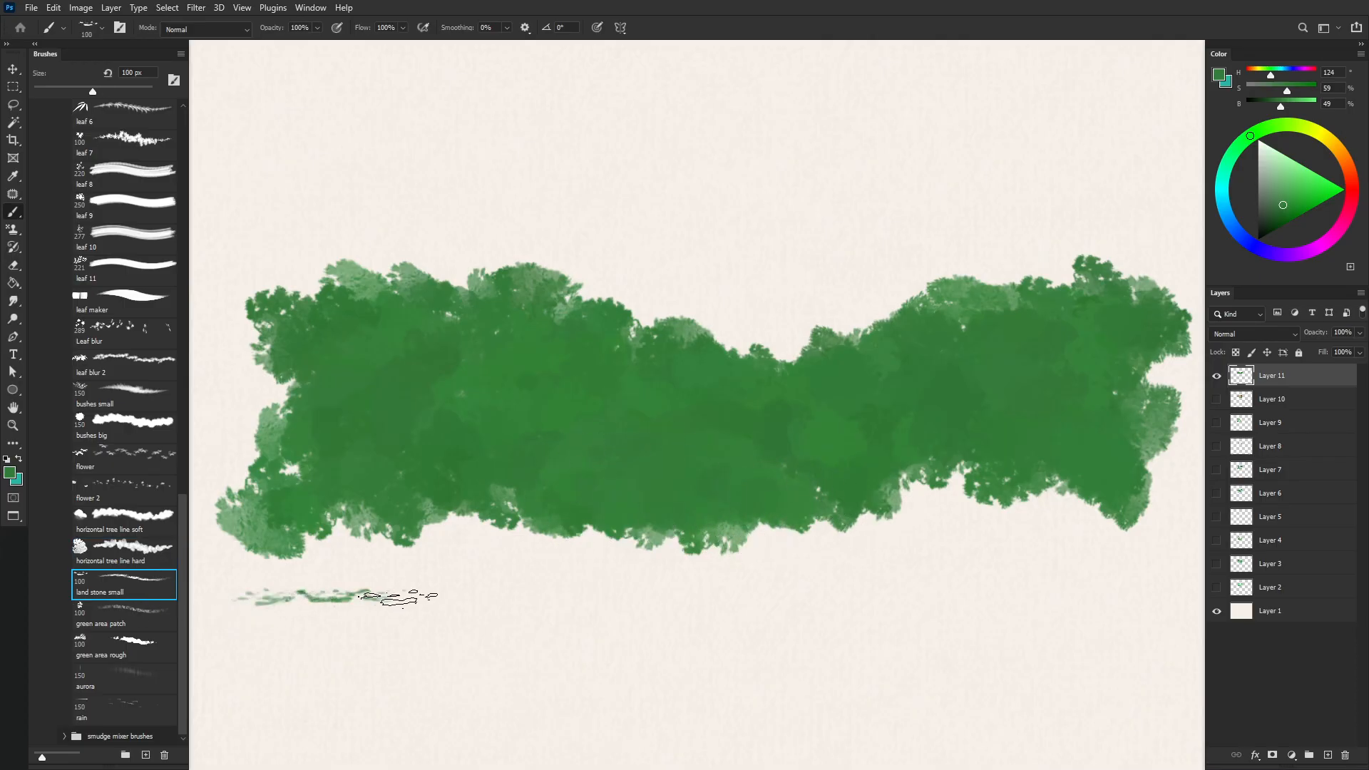
drag(393, 598, 343, 633)
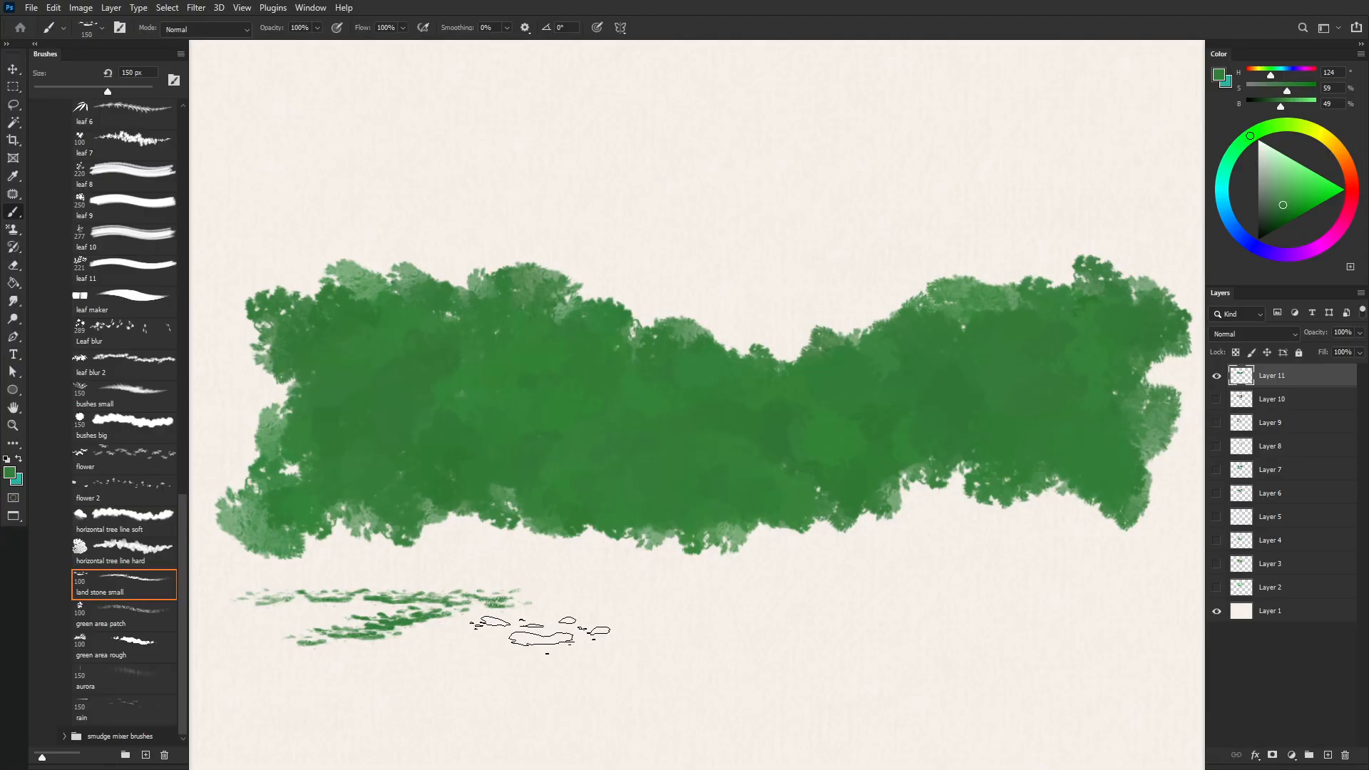
mouse_move(734, 628)
mouse_down()
mouse_move(542, 644)
mouse_move(512, 660)
mouse_move(789, 673)
mouse_move(728, 670)
mouse_move(782, 696)
mouse_move(909, 599)
mouse_move(913, 657)
mouse_move(944, 684)
mouse_move(1028, 655)
mouse_move(971, 606)
mouse_move(1029, 675)
mouse_up()
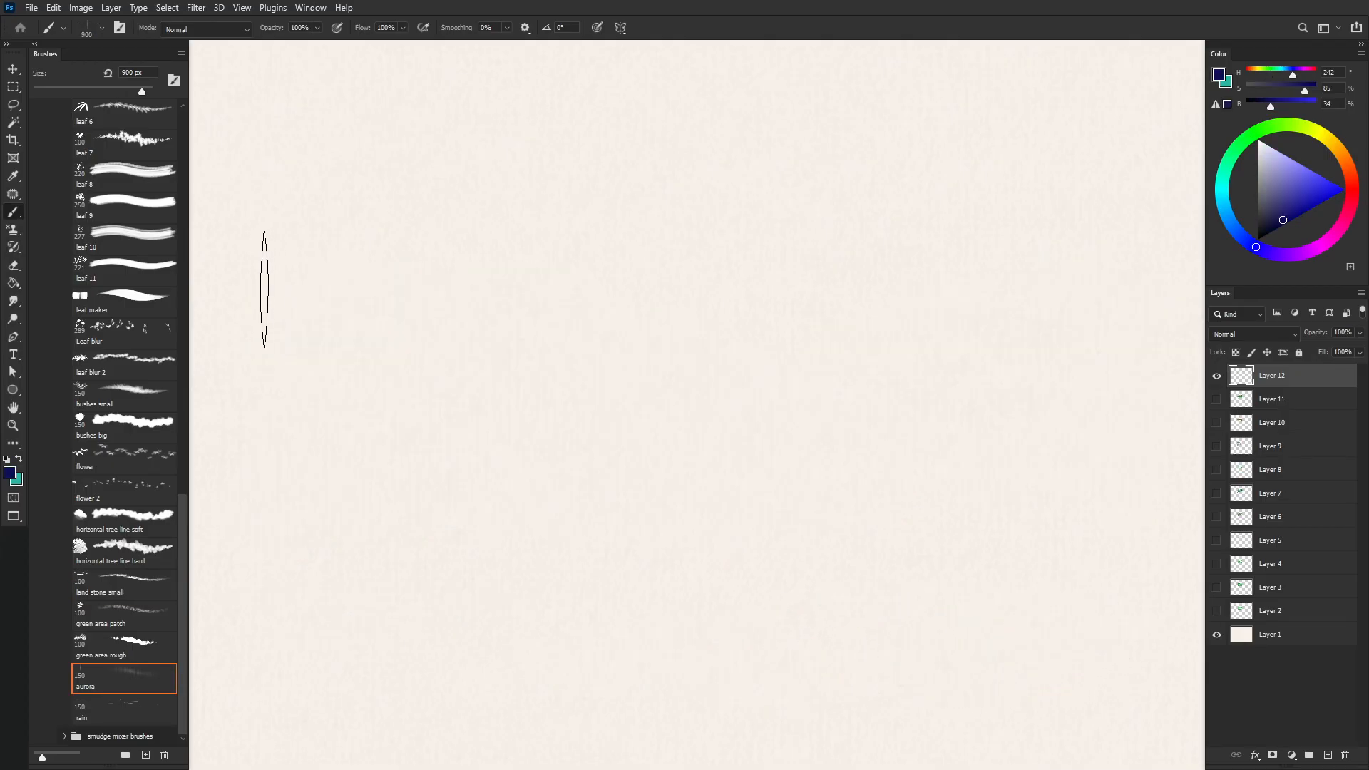
Step: Paint a dark blue aurora sample at 900 px on Layer 12 and scattered 150 px rain strokes on the new Layer 13
mouse_move(263, 290)
mouse_down()
mouse_move(272, 261)
mouse_move(410, 290)
mouse_move(583, 411)
mouse_move(759, 342)
mouse_move(865, 380)
mouse_move(1006, 343)
mouse_move(1115, 279)
mouse_move(1114, 308)
mouse_move(947, 417)
mouse_move(782, 374)
mouse_move(650, 426)
mouse_move(489, 295)
mouse_move(329, 340)
mouse_move(403, 307)
mouse_move(298, 418)
mouse_move(319, 391)
mouse_move(312, 408)
mouse_move(445, 335)
mouse_move(547, 392)
mouse_move(602, 369)
mouse_move(863, 399)
mouse_move(989, 391)
mouse_move(1080, 352)
mouse_move(1186, 358)
mouse_up()
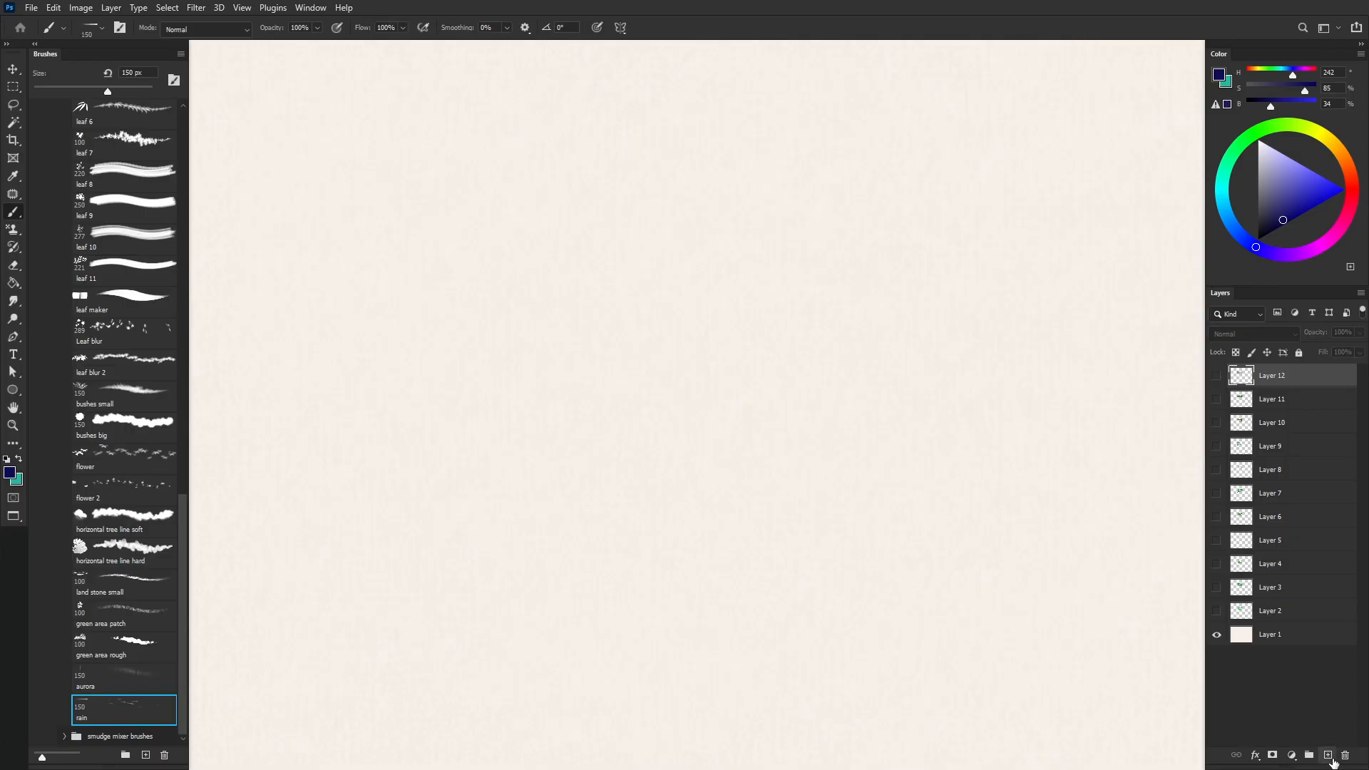
mouse_move(590, 171)
mouse_down()
mouse_move(400, 526)
mouse_move(361, 477)
mouse_move(295, 435)
mouse_move(297, 385)
mouse_move(453, 562)
mouse_move(575, 556)
mouse_move(662, 595)
mouse_move(804, 620)
mouse_up()
mouse_move(742, 153)
mouse_down()
mouse_move(827, 155)
mouse_move(994, 258)
mouse_move(942, 162)
mouse_move(1053, 222)
mouse_move(1056, 173)
mouse_move(1052, 315)
mouse_move(977, 337)
mouse_move(994, 438)
mouse_up()
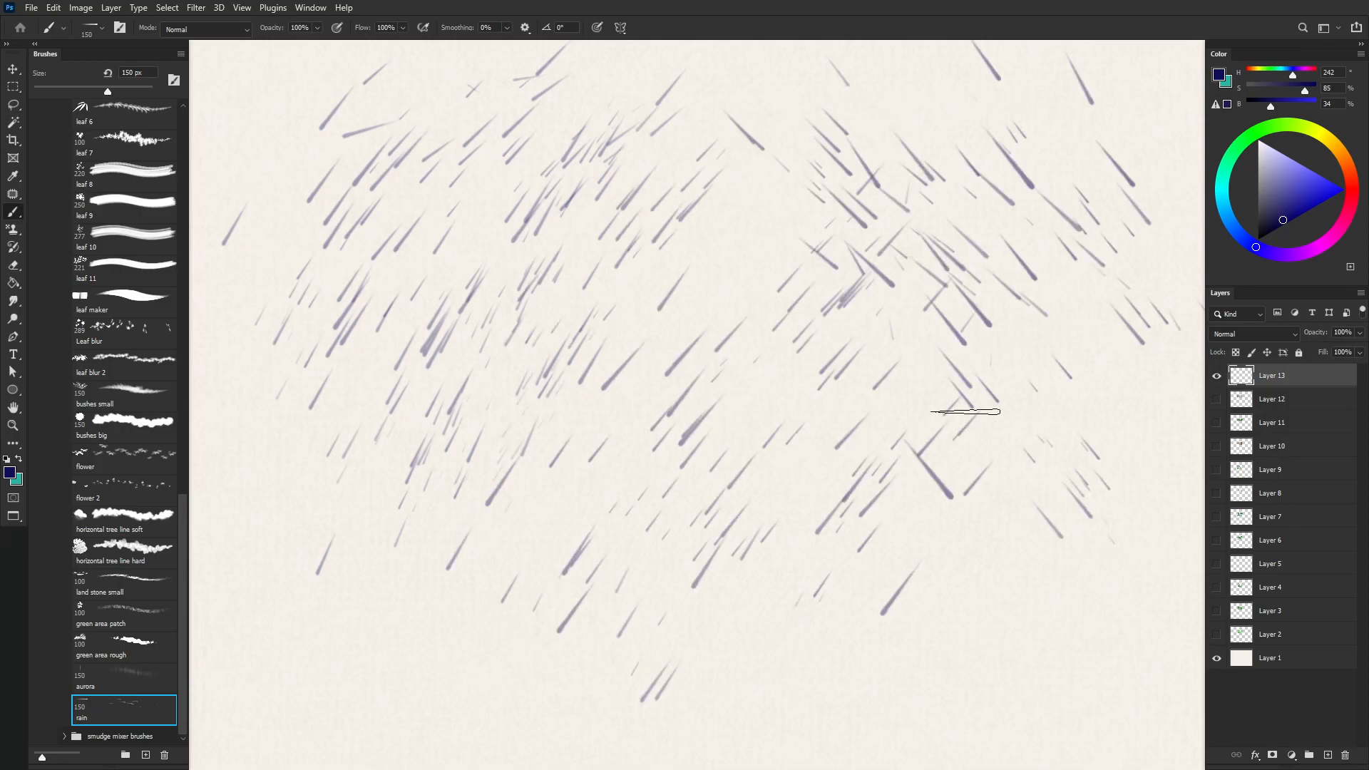
drag(981, 604, 810, 445)
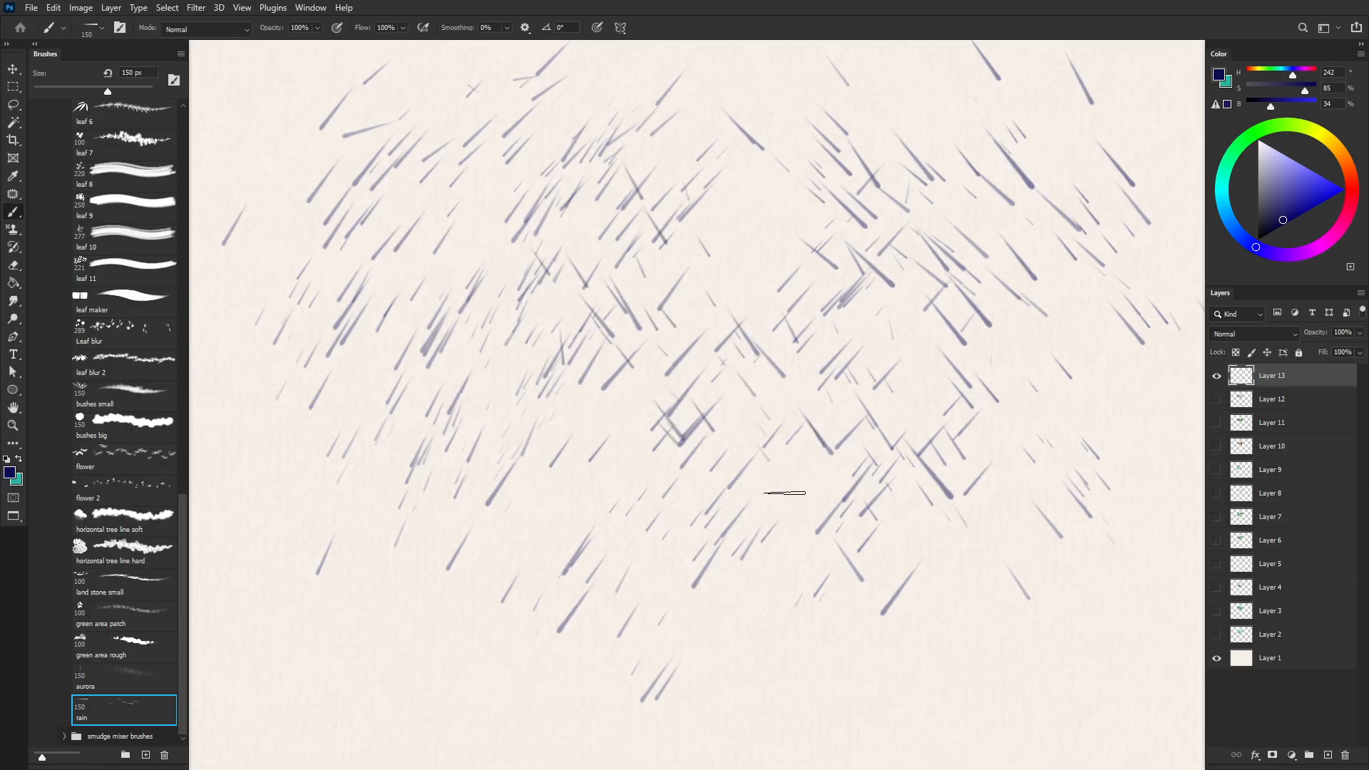
Step: Blend the orange–navy boundary of the first swatch with smudge soft at 100 px and the second with smudge soft middle at 76 px
click(1210, 381)
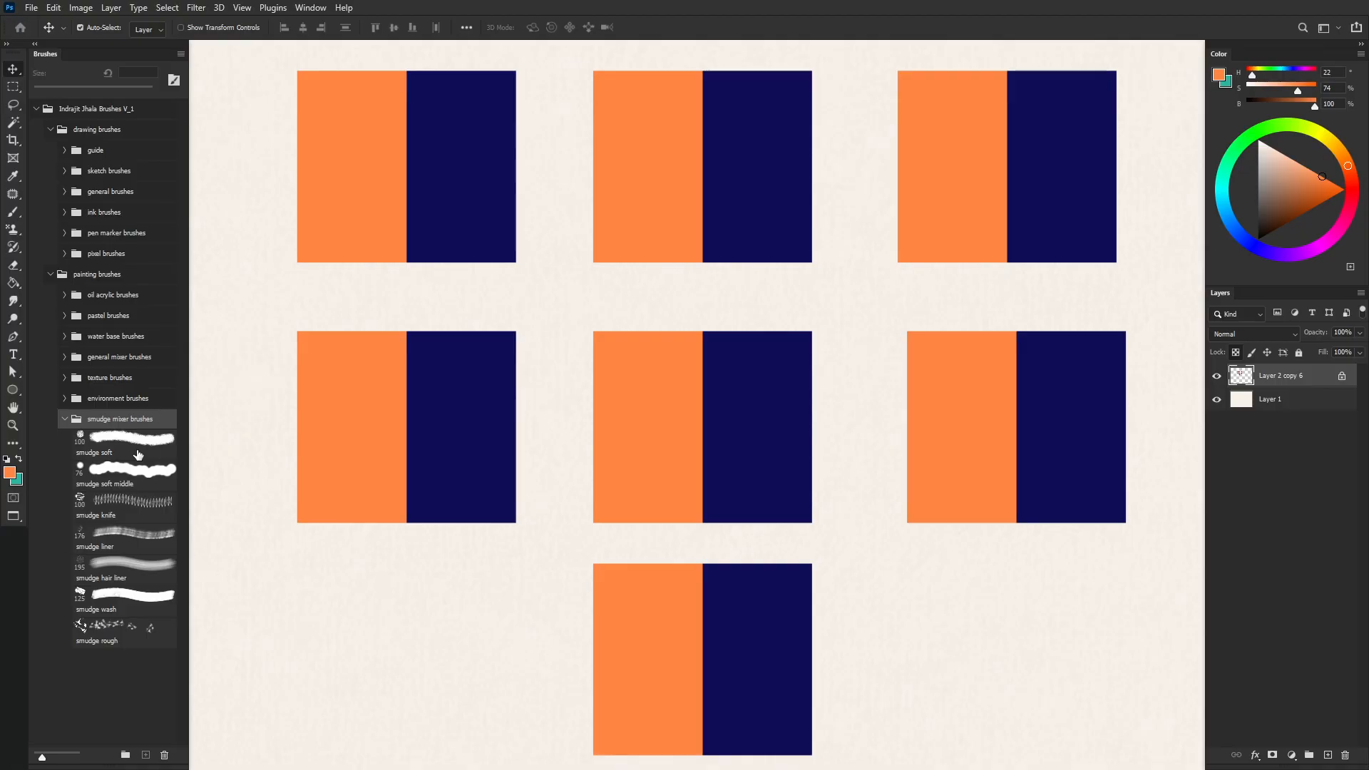
click(134, 445)
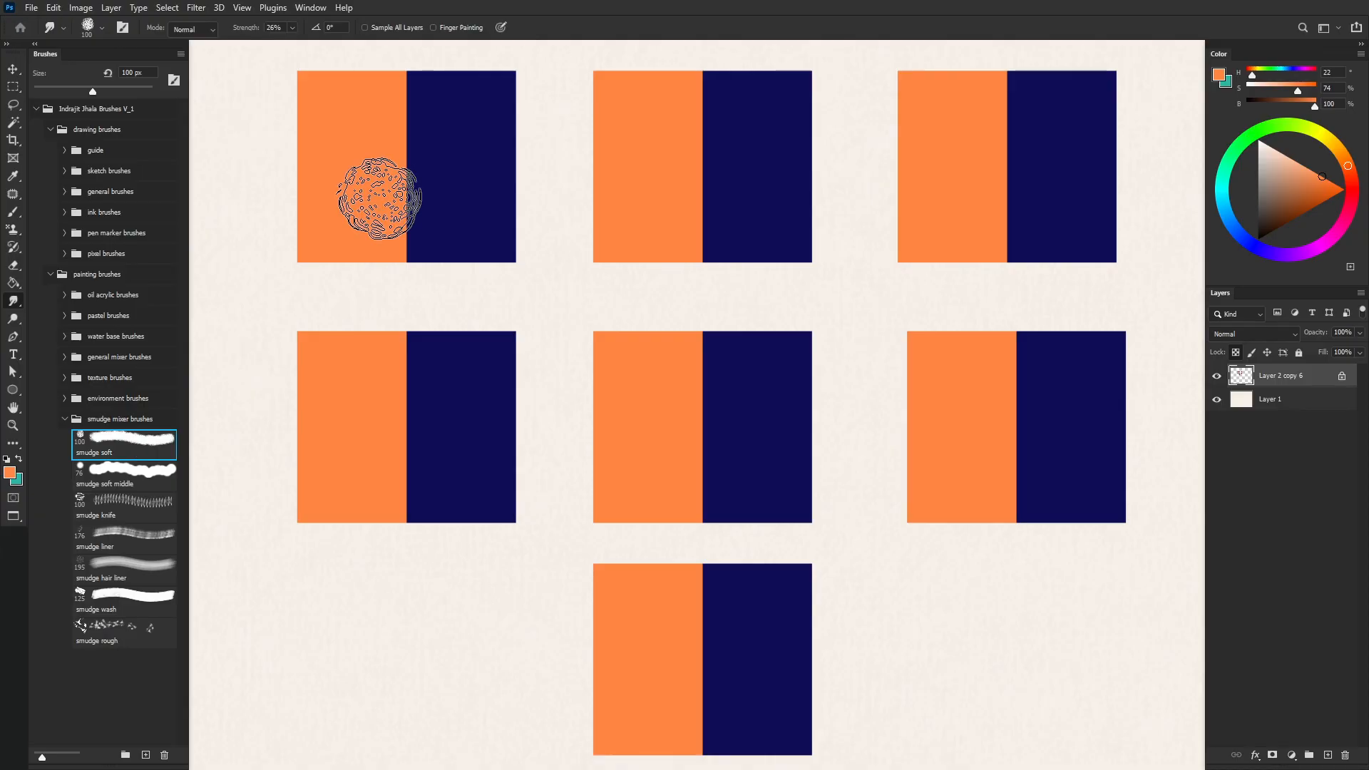
mouse_move(380, 198)
mouse_down()
mouse_move(418, 107)
mouse_move(382, 221)
mouse_move(419, 226)
mouse_move(403, 191)
mouse_move(409, 131)
mouse_move(434, 107)
mouse_up()
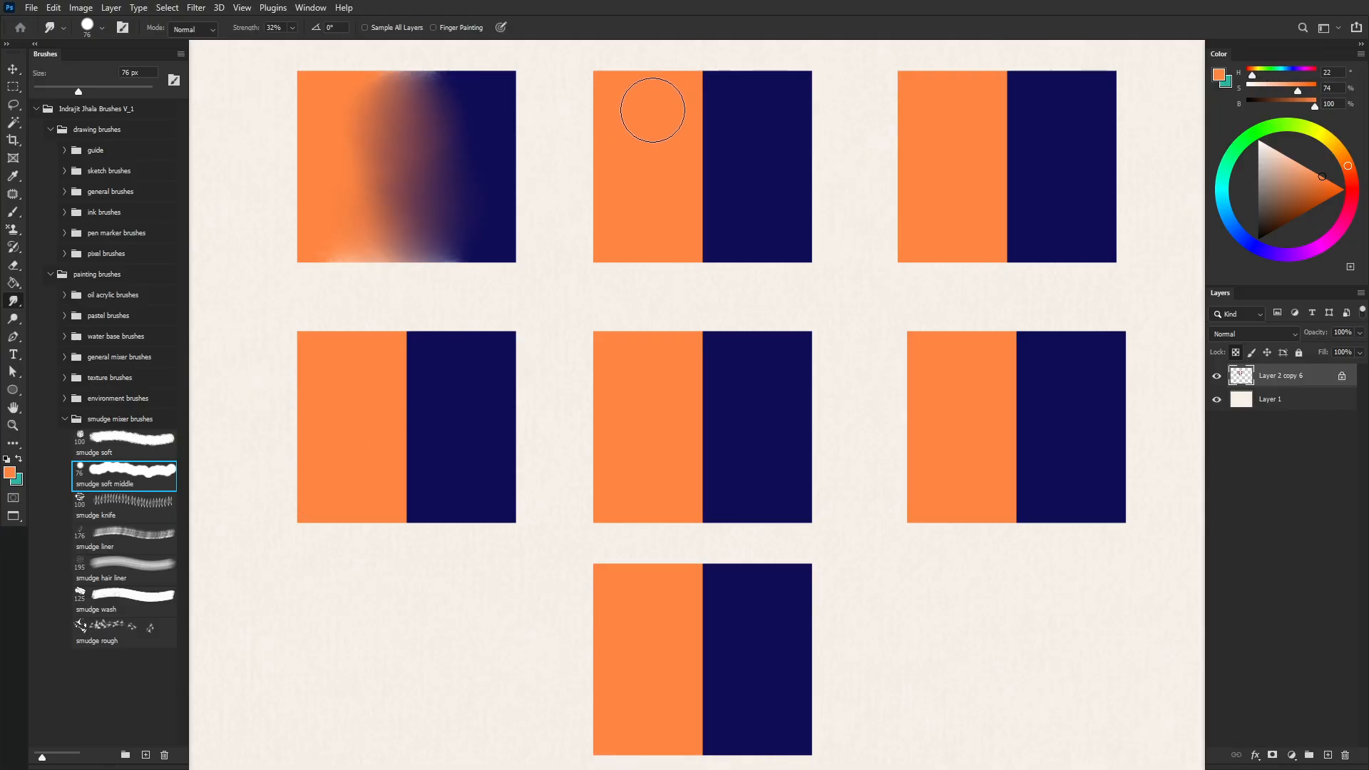
mouse_move(713, 96)
mouse_down()
mouse_move(685, 138)
mouse_move(703, 199)
mouse_up()
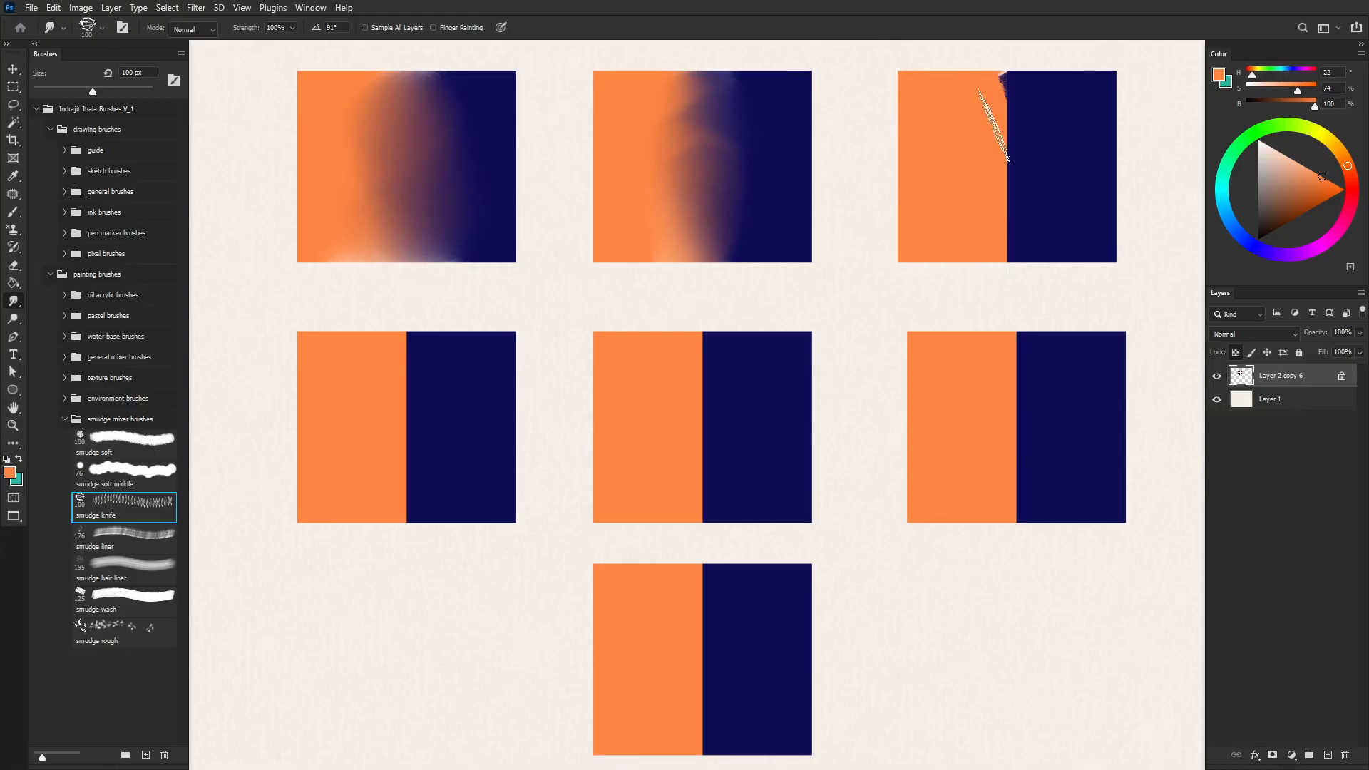
Step: Smear the third swatch's color boundary with smudge knife at 100 px and the fourth's with smudge liner at 176 px
mouse_move(996, 124)
mouse_down()
mouse_move(982, 149)
mouse_move(1018, 192)
mouse_move(993, 214)
mouse_move(972, 122)
mouse_up()
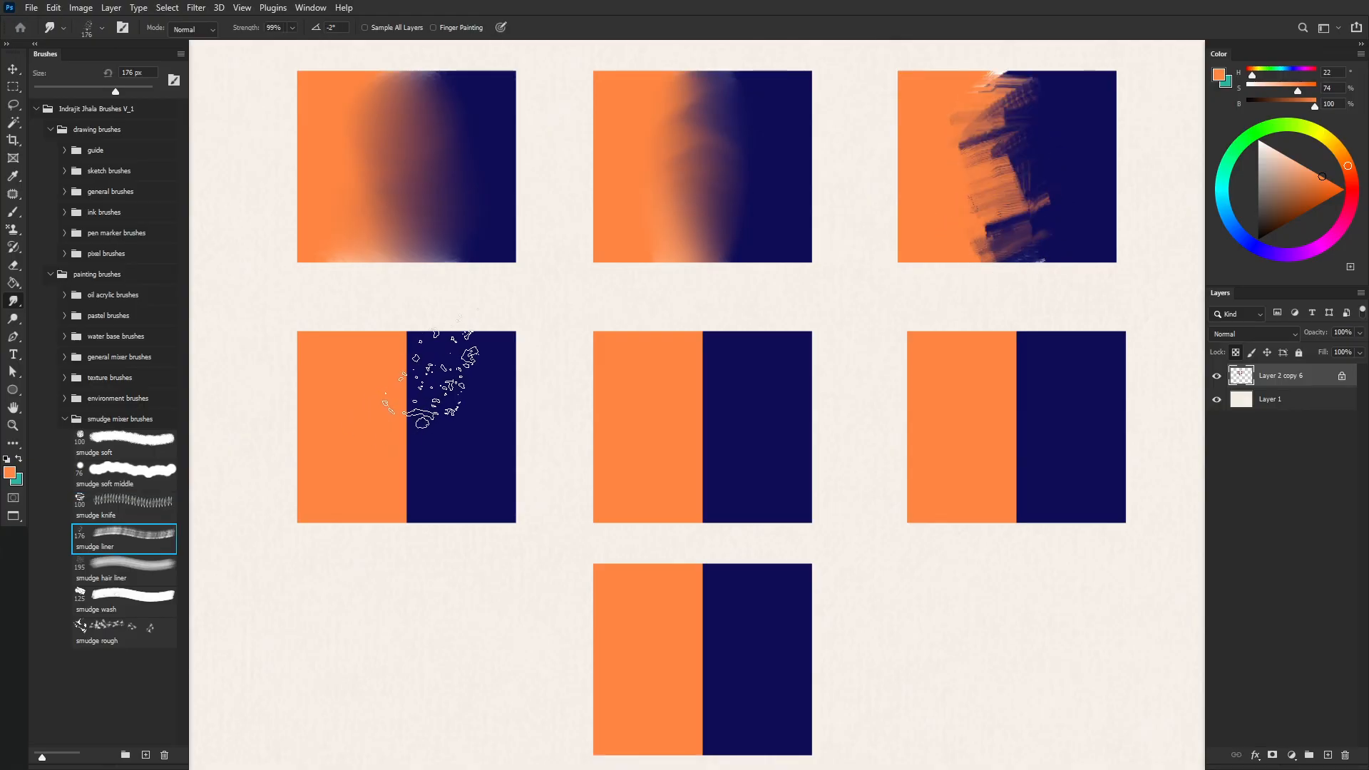
mouse_move(432, 378)
mouse_down()
mouse_move(351, 464)
mouse_move(428, 482)
mouse_move(398, 510)
mouse_move(421, 544)
mouse_move(399, 446)
mouse_move(424, 372)
mouse_move(411, 368)
mouse_up()
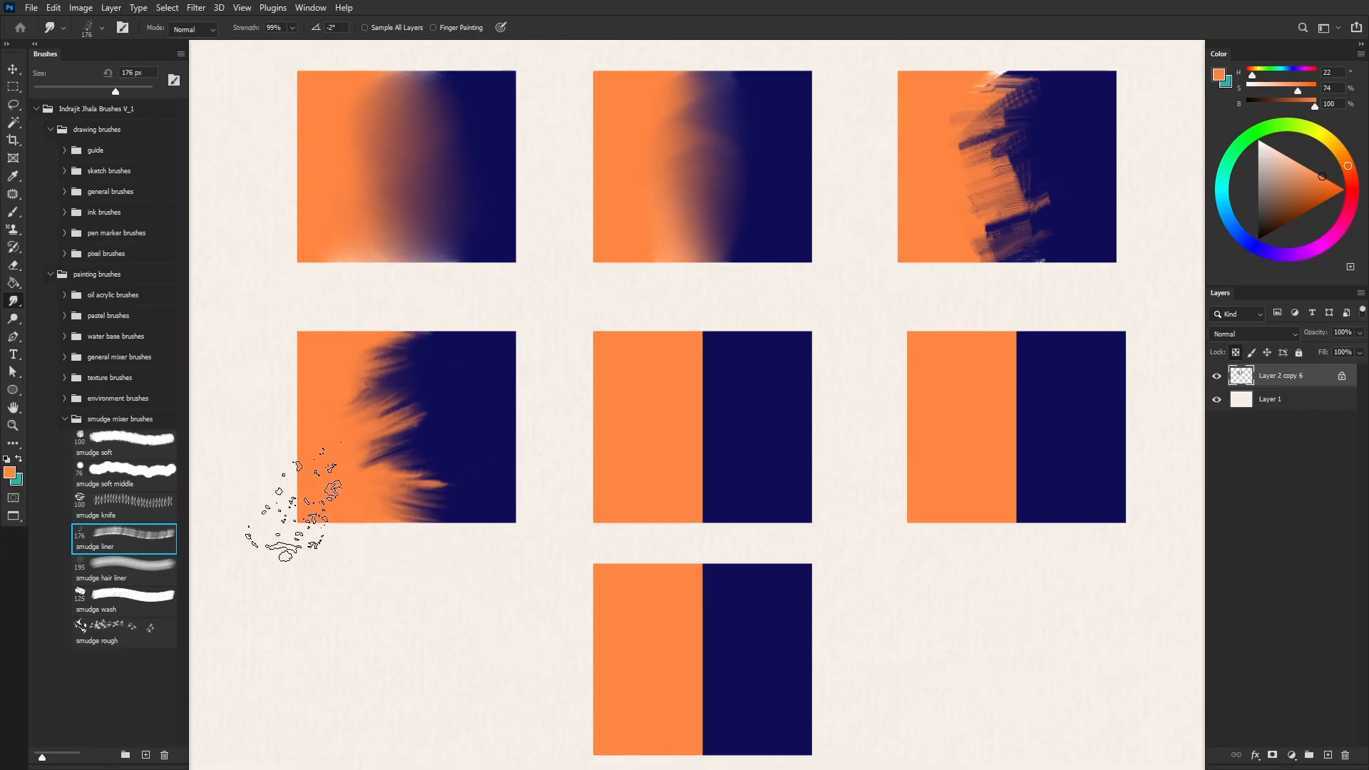
Step: Blend the color boundary of the middle-row center swatch with the smudge hair liner brush, reduced to 90 px
click(125, 571)
key(bracketleft)
key(bracketleft)
key(bracketleft)
key(bracketleft)
key(bracketleft)
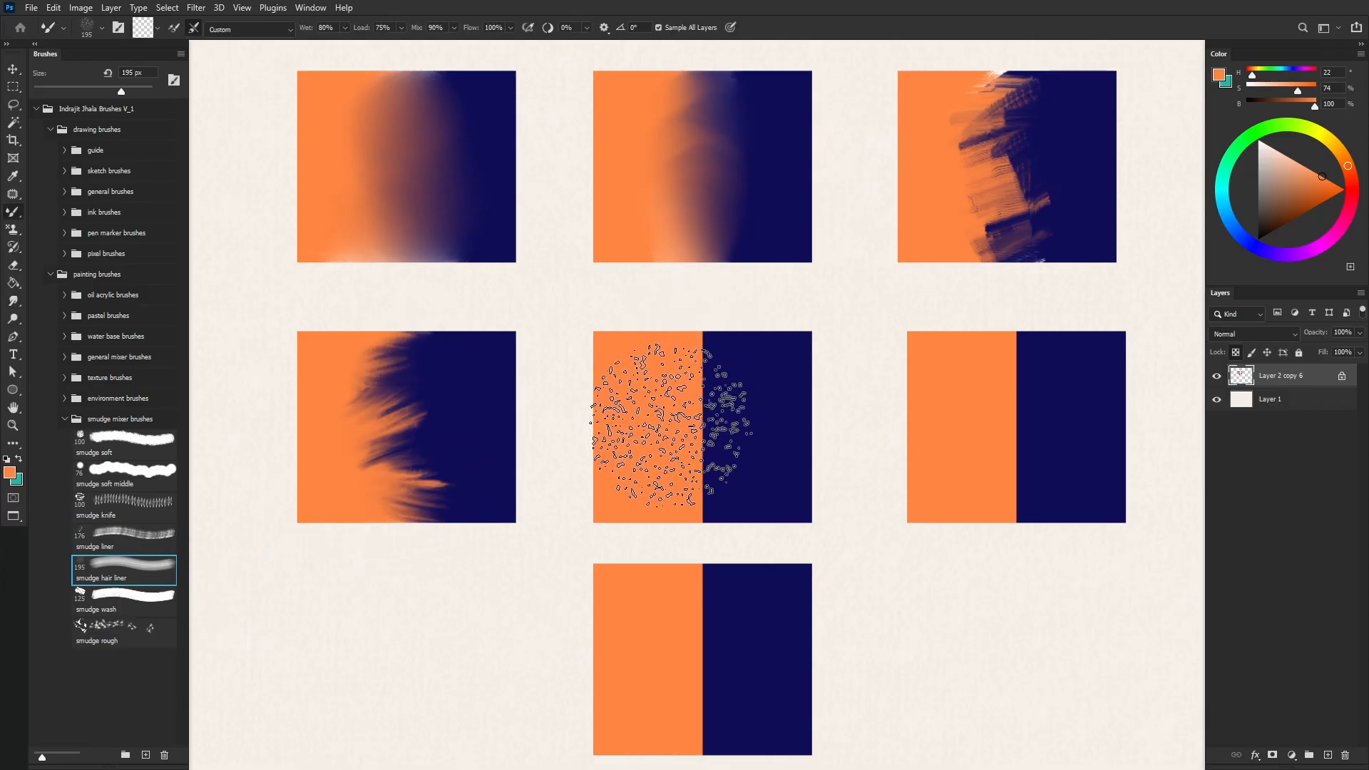
mouse_move(728, 365)
mouse_down()
mouse_move(691, 391)
mouse_move(761, 452)
mouse_move(696, 467)
mouse_move(673, 526)
mouse_move(666, 482)
mouse_move(703, 361)
mouse_move(697, 331)
mouse_move(677, 451)
mouse_up()
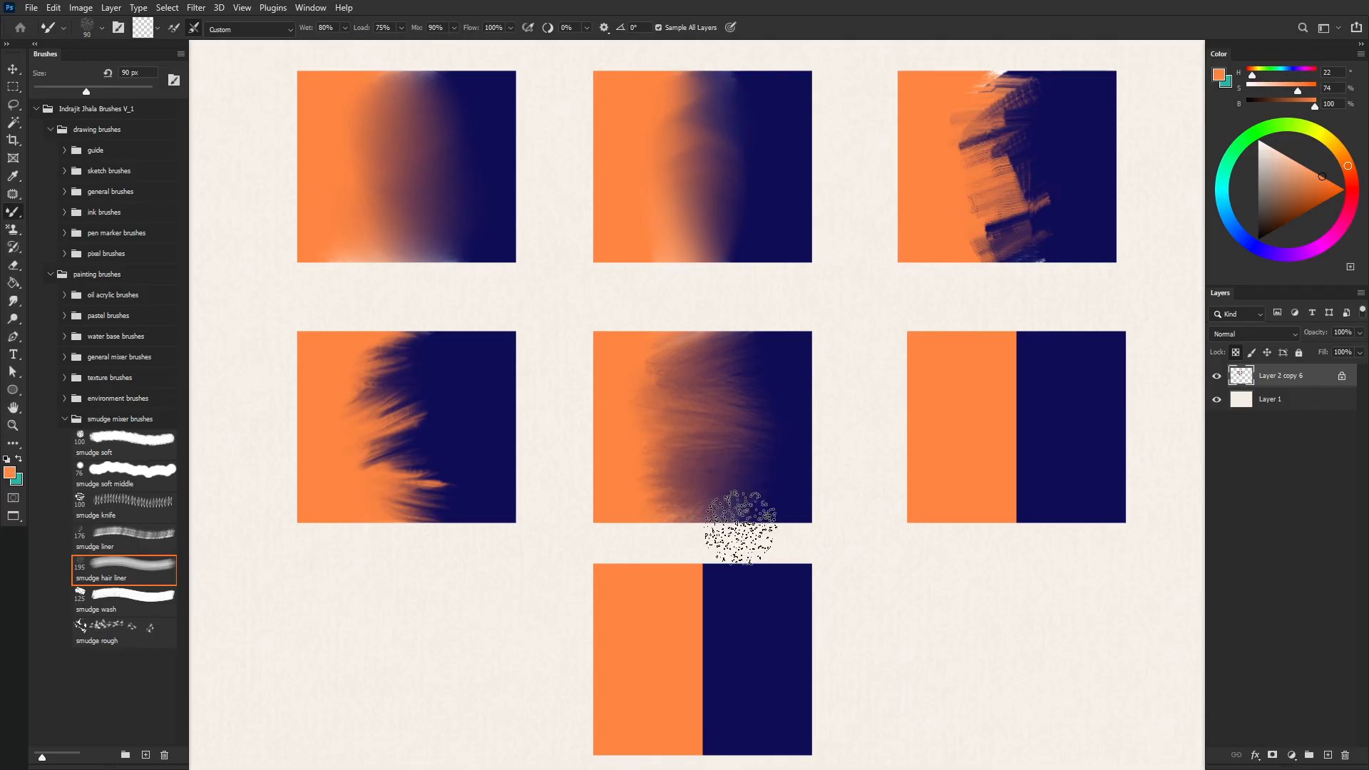
Step: Blend the sixth swatch's color boundary with smudge wash and the lone lowest swatch's with smudge rough at 150 px
key(period)
mouse_move(1040, 378)
mouse_down()
mouse_move(1049, 413)
mouse_move(1027, 458)
mouse_move(990, 469)
mouse_move(993, 540)
mouse_move(972, 459)
mouse_move(993, 356)
mouse_move(1059, 392)
mouse_move(1070, 435)
mouse_move(1033, 525)
mouse_up()
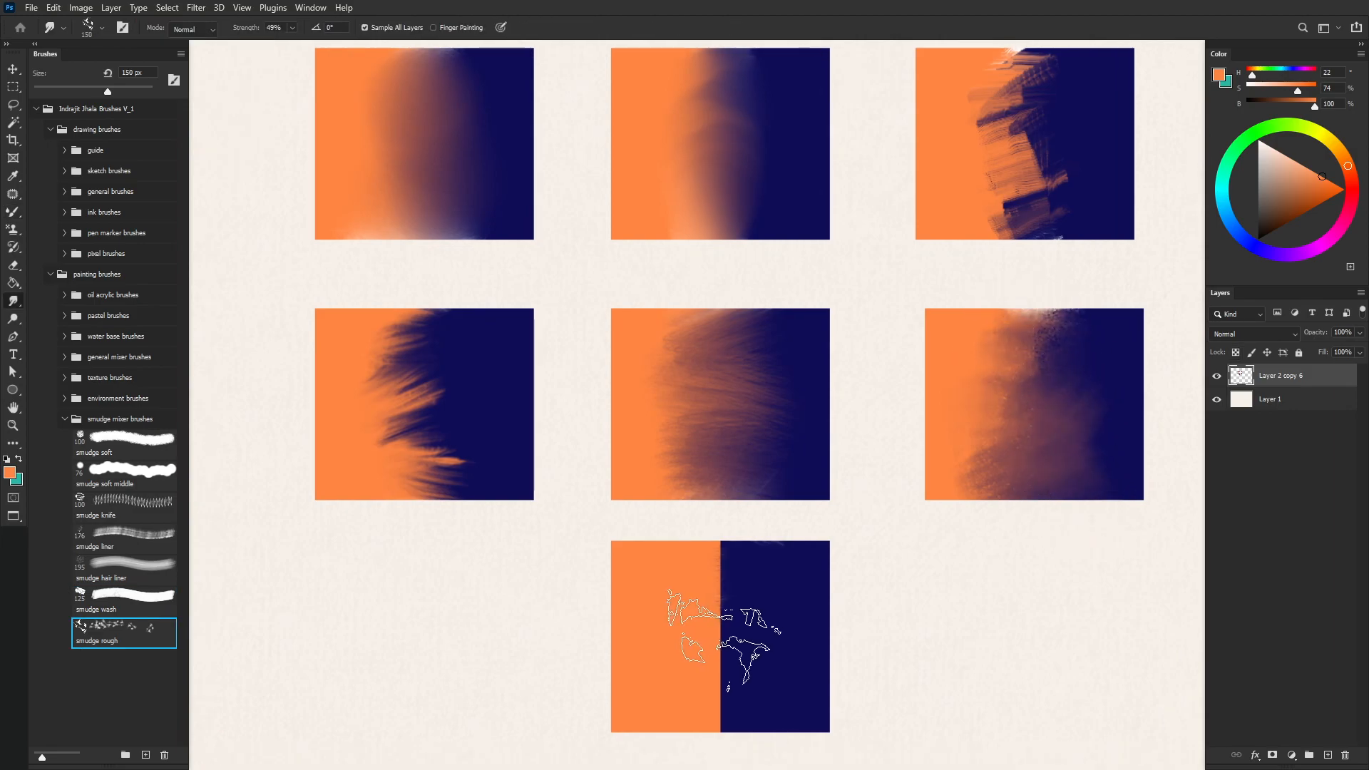
mouse_move(721, 630)
mouse_down()
mouse_move(749, 611)
mouse_move(764, 633)
mouse_move(724, 660)
mouse_move(734, 636)
mouse_move(703, 626)
mouse_move(731, 675)
mouse_move(718, 627)
mouse_move(755, 612)
mouse_move(734, 618)
mouse_move(775, 638)
mouse_move(764, 673)
mouse_up()
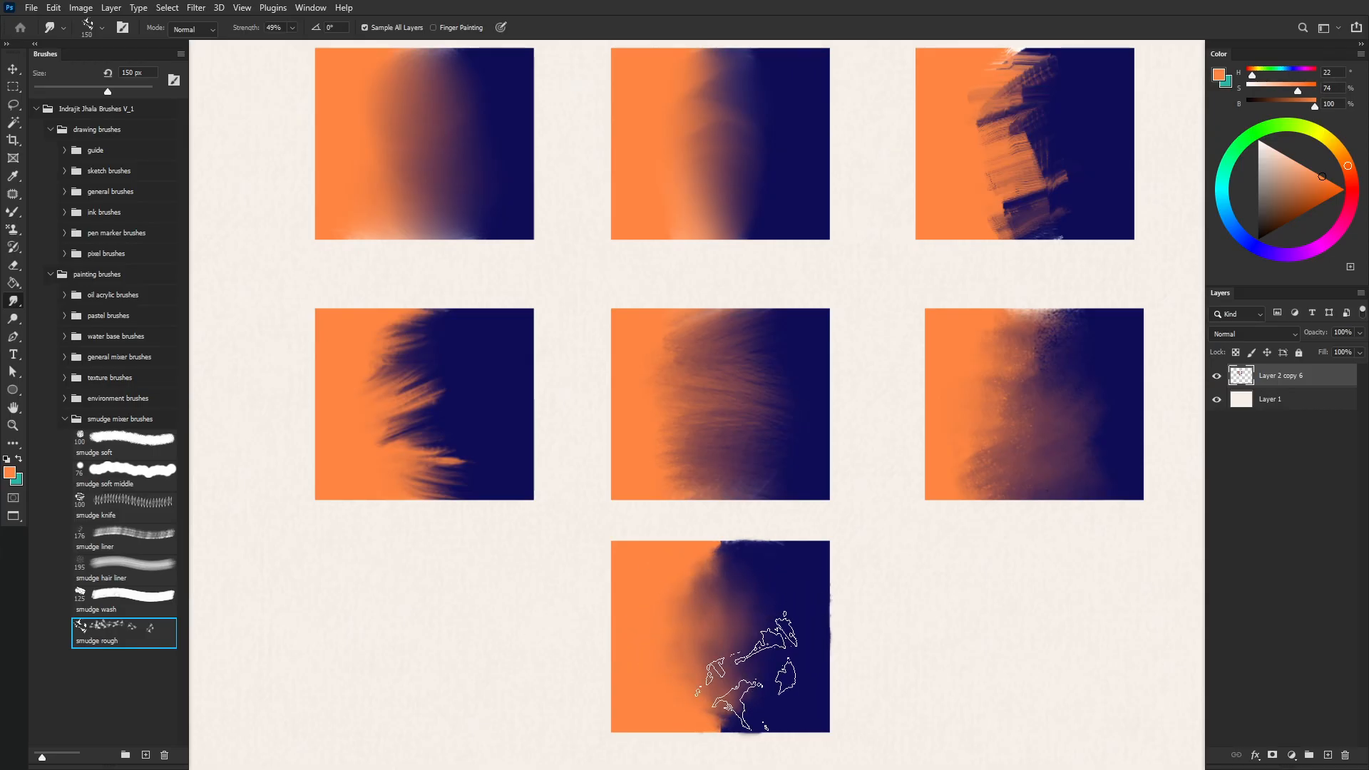
scroll(938, 546, up, 1)
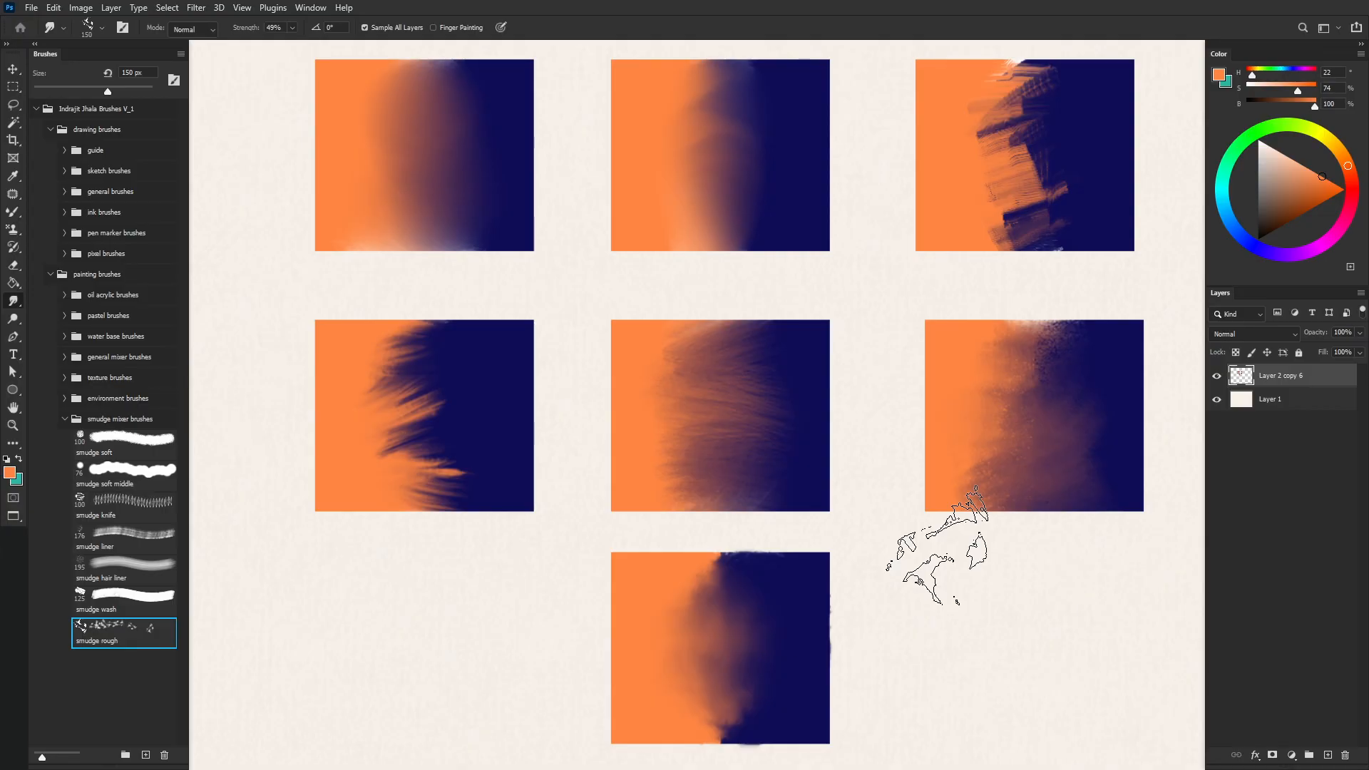